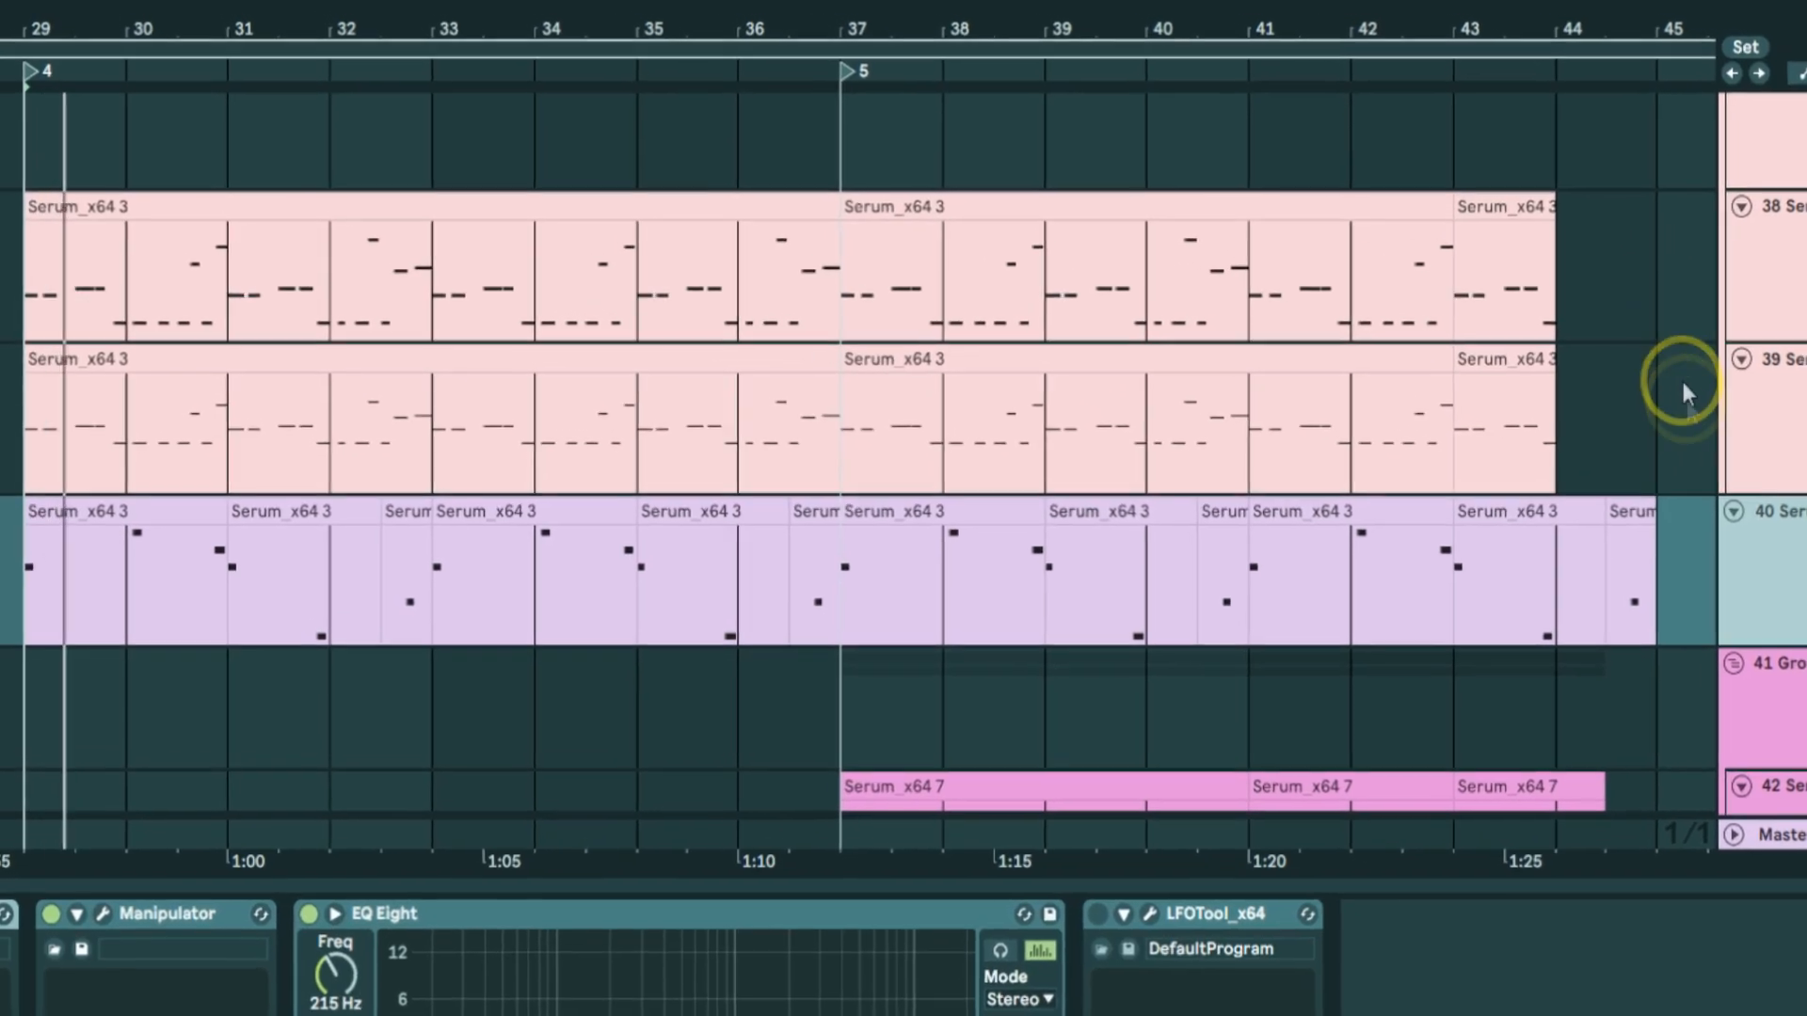
Examine the arrangement from marker 4 onward during playback, from the Serum leads through the piano, hats and crash tracks to the Drum Rack.
scroll(1715, 584, "down", 5)
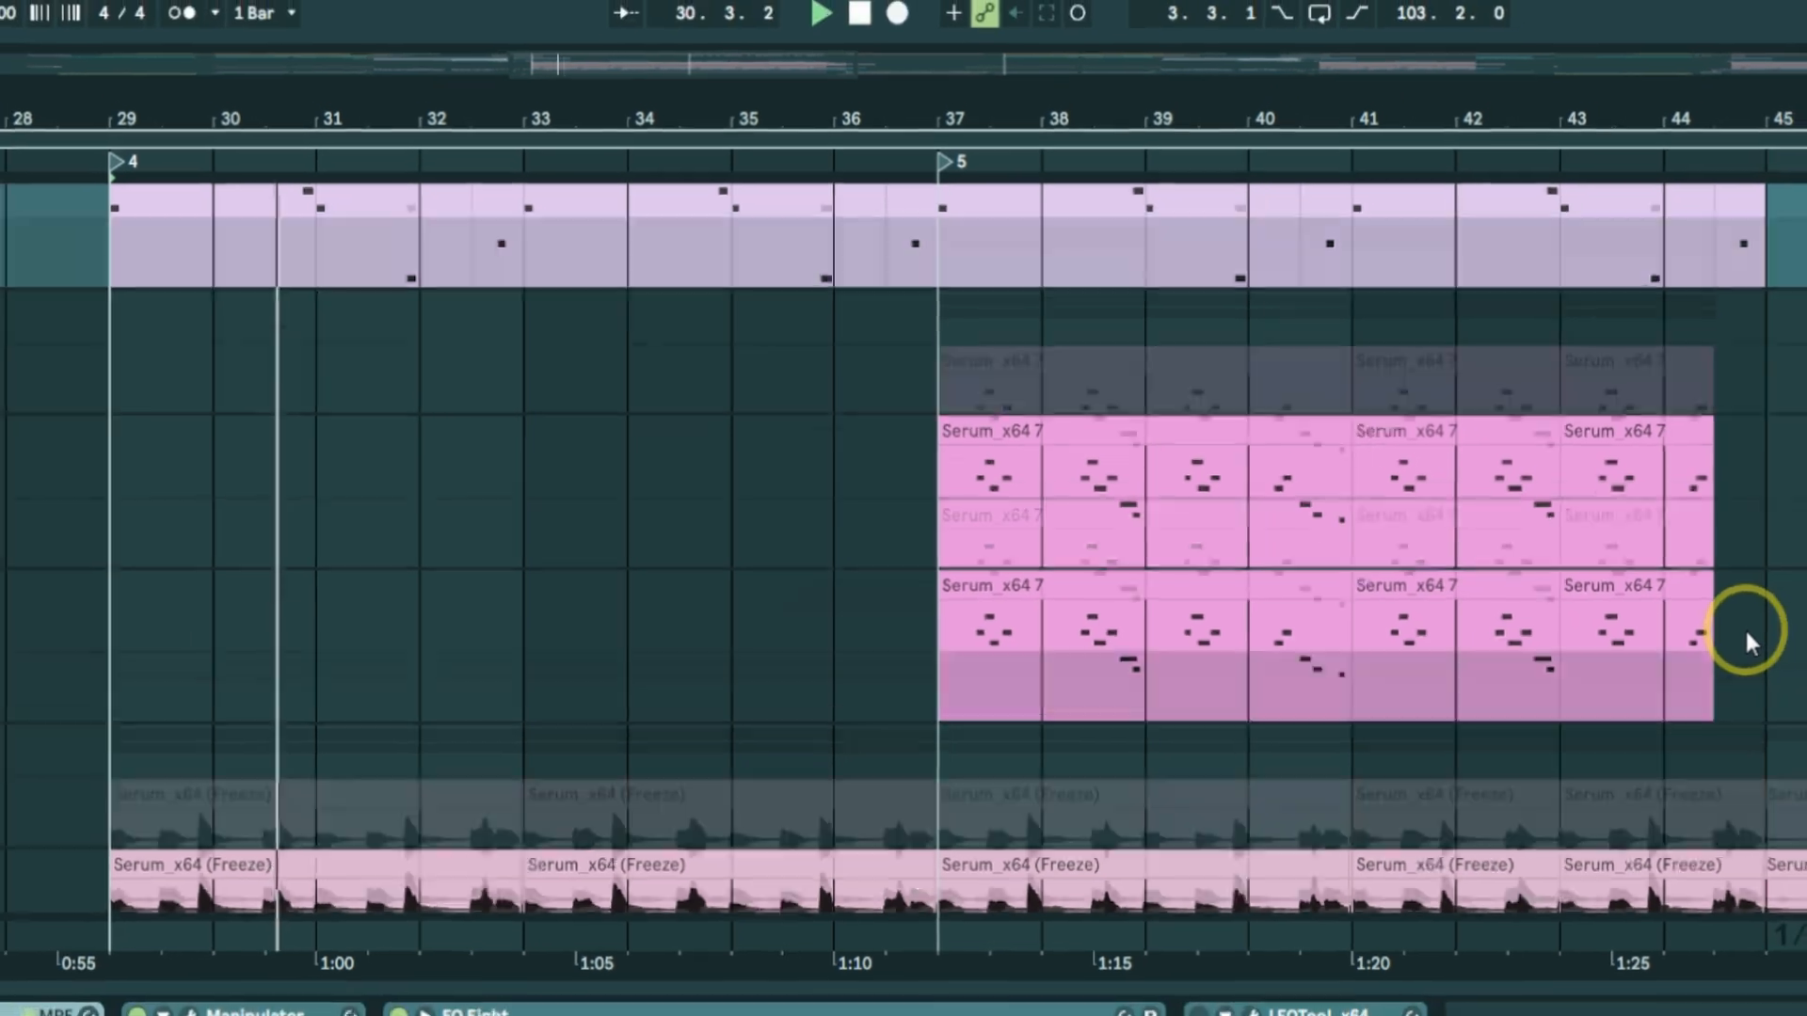
scroll(1747, 643, "down", 4)
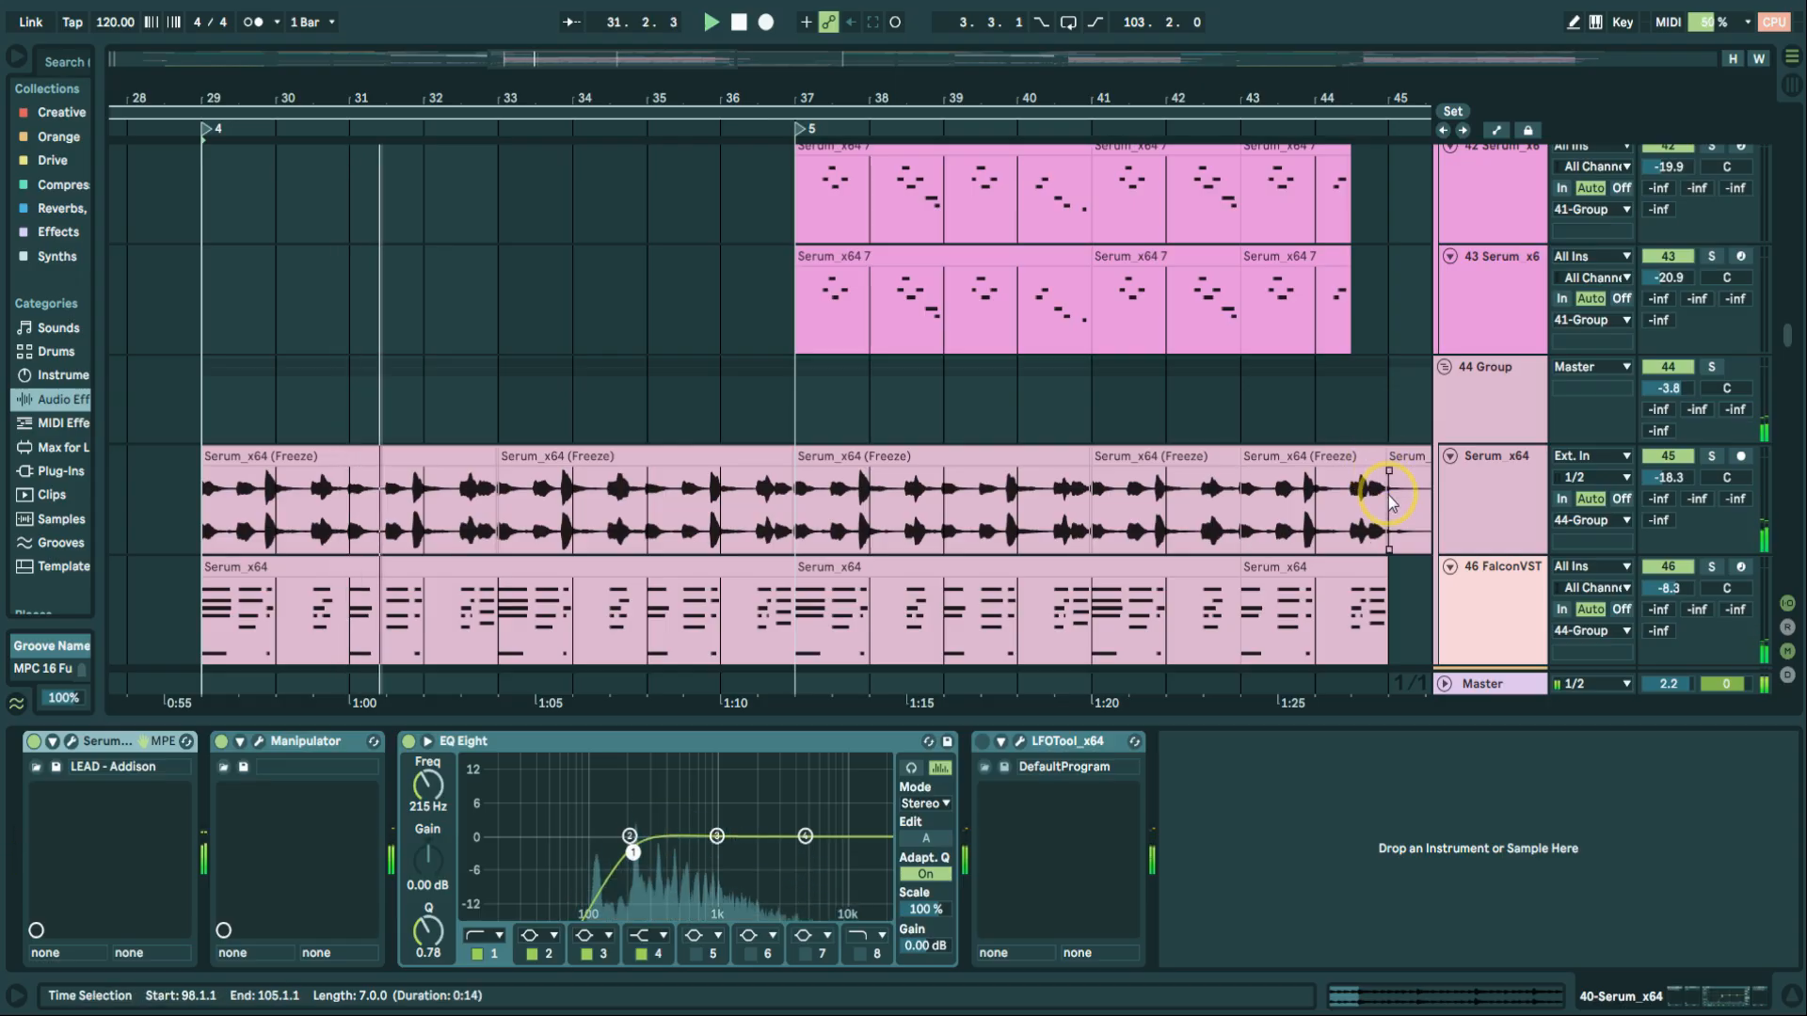
scroll(1389, 498, "down", 5)
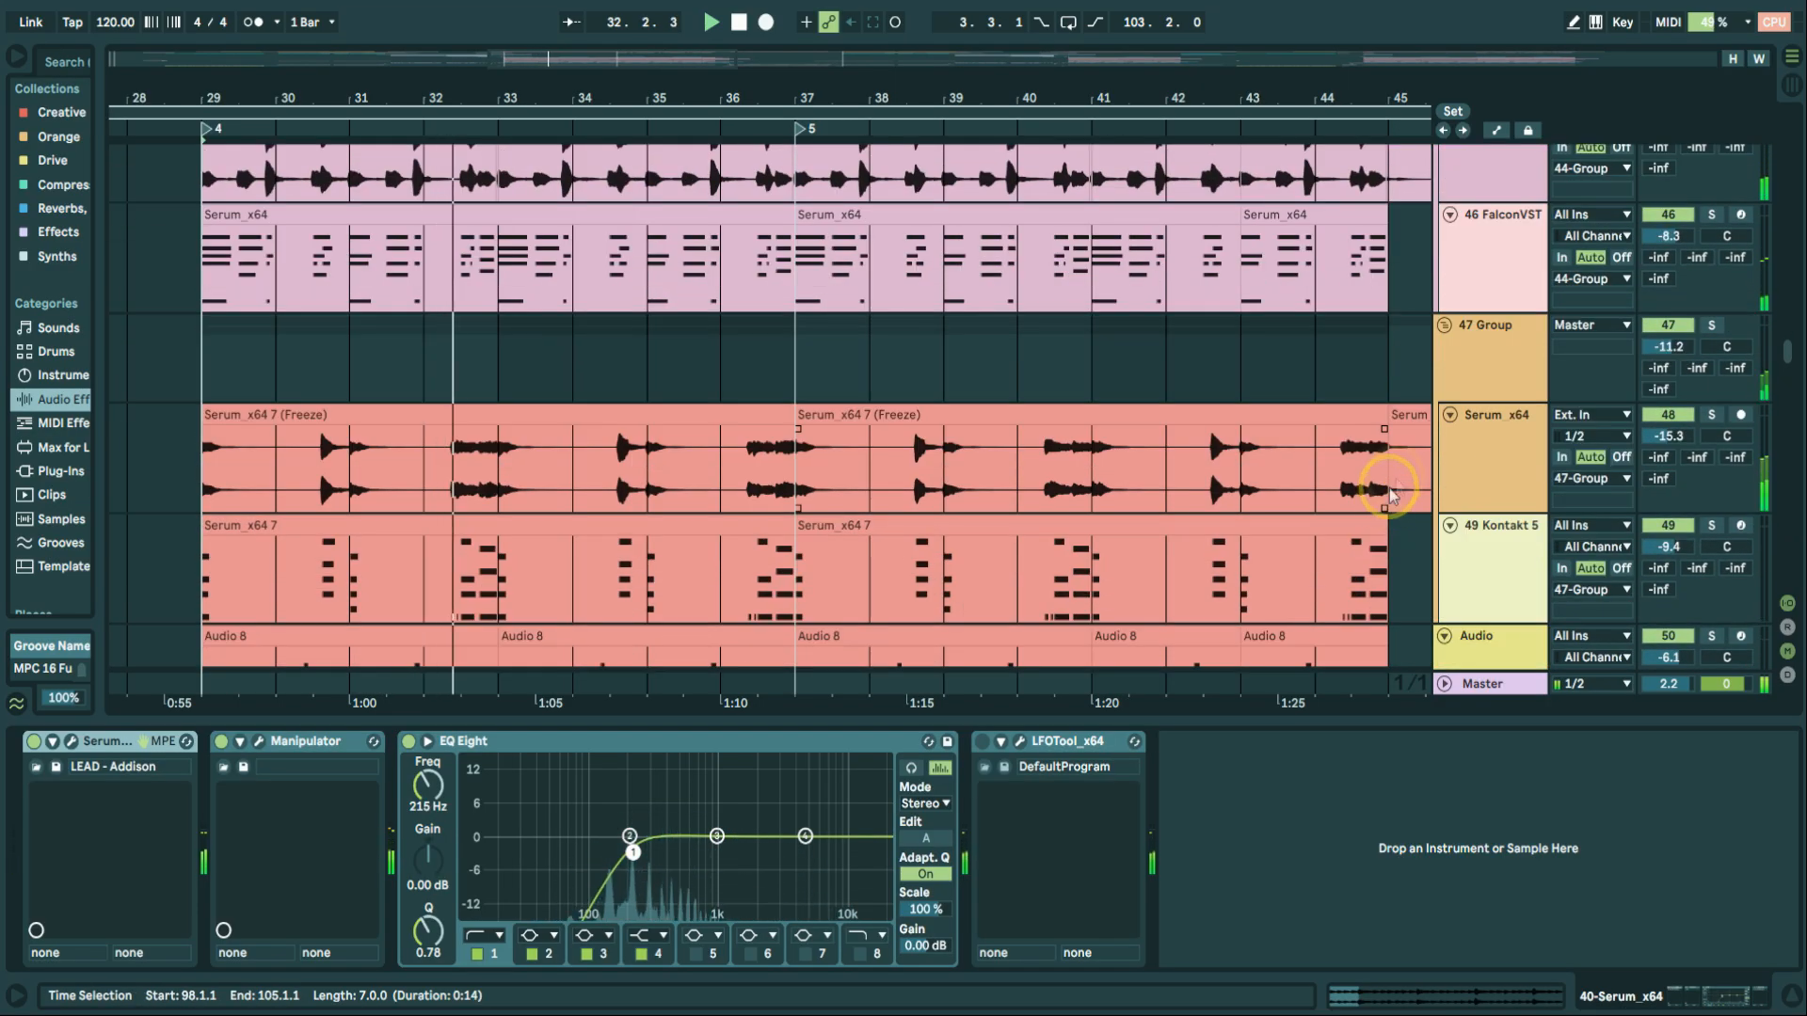
scroll(1473, 476, "down", 3)
scroll(1465, 483, "down", 2)
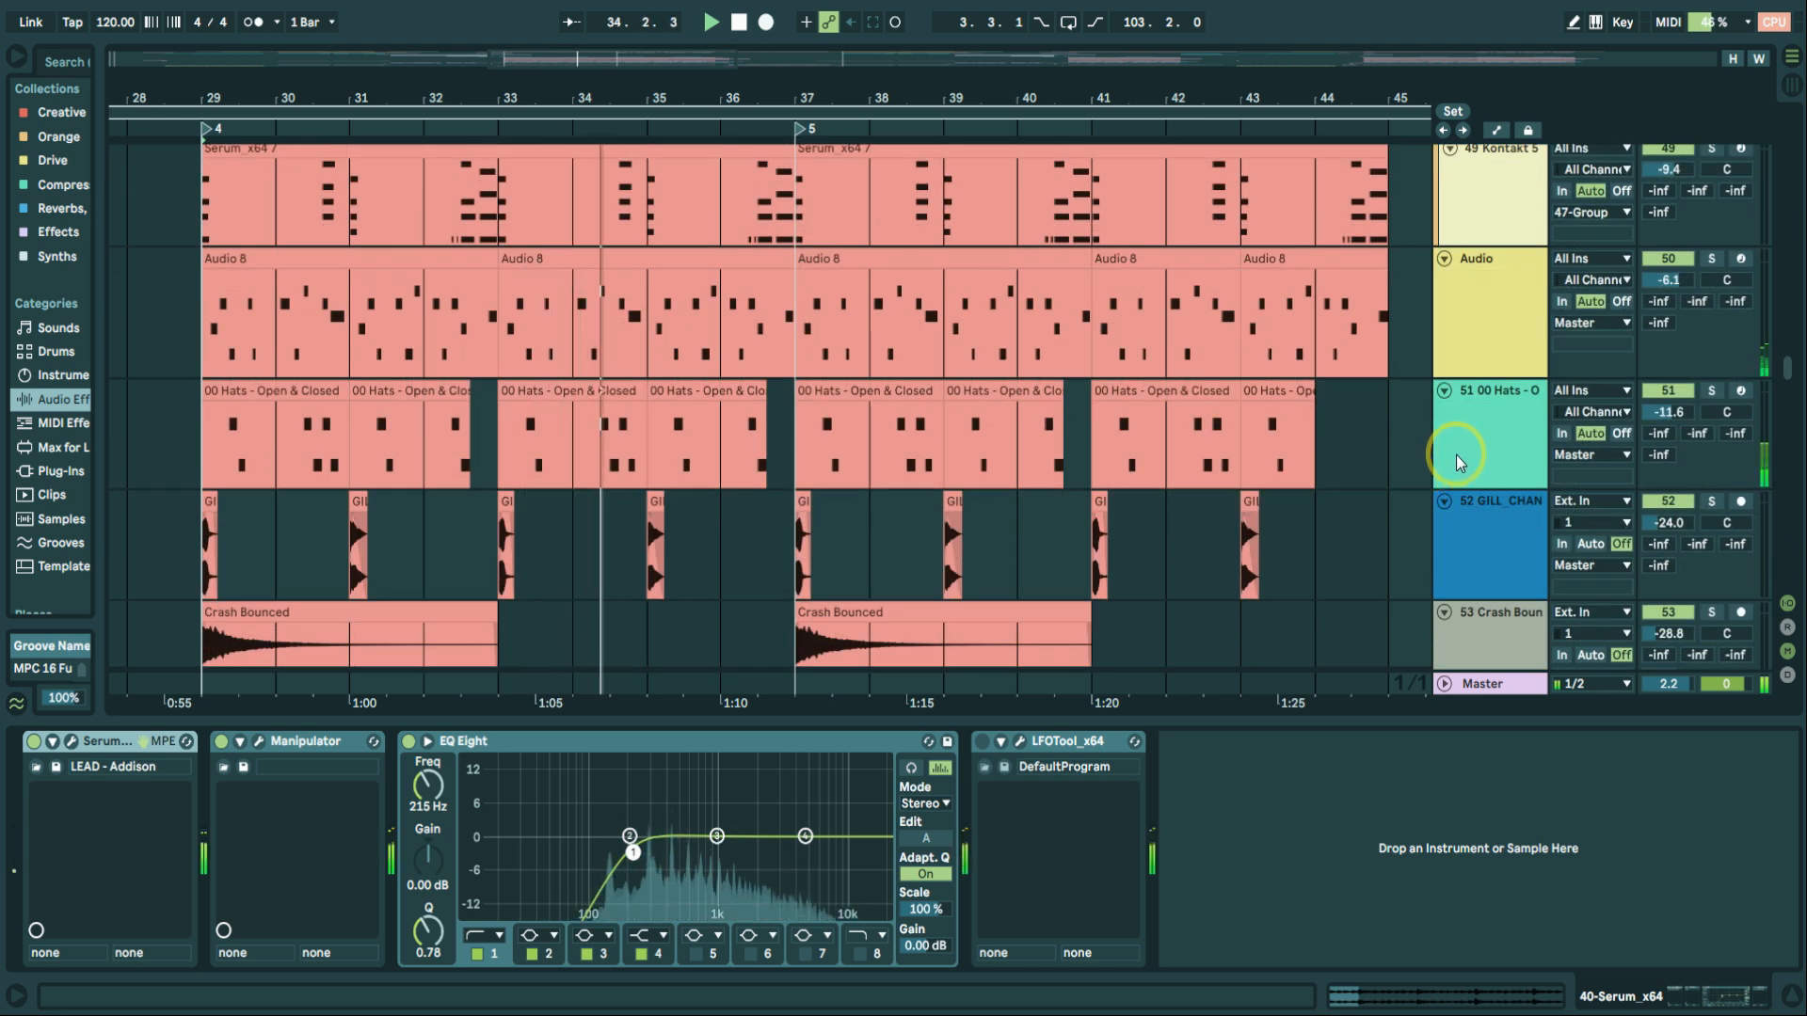
scroll(1455, 461, "down", 4)
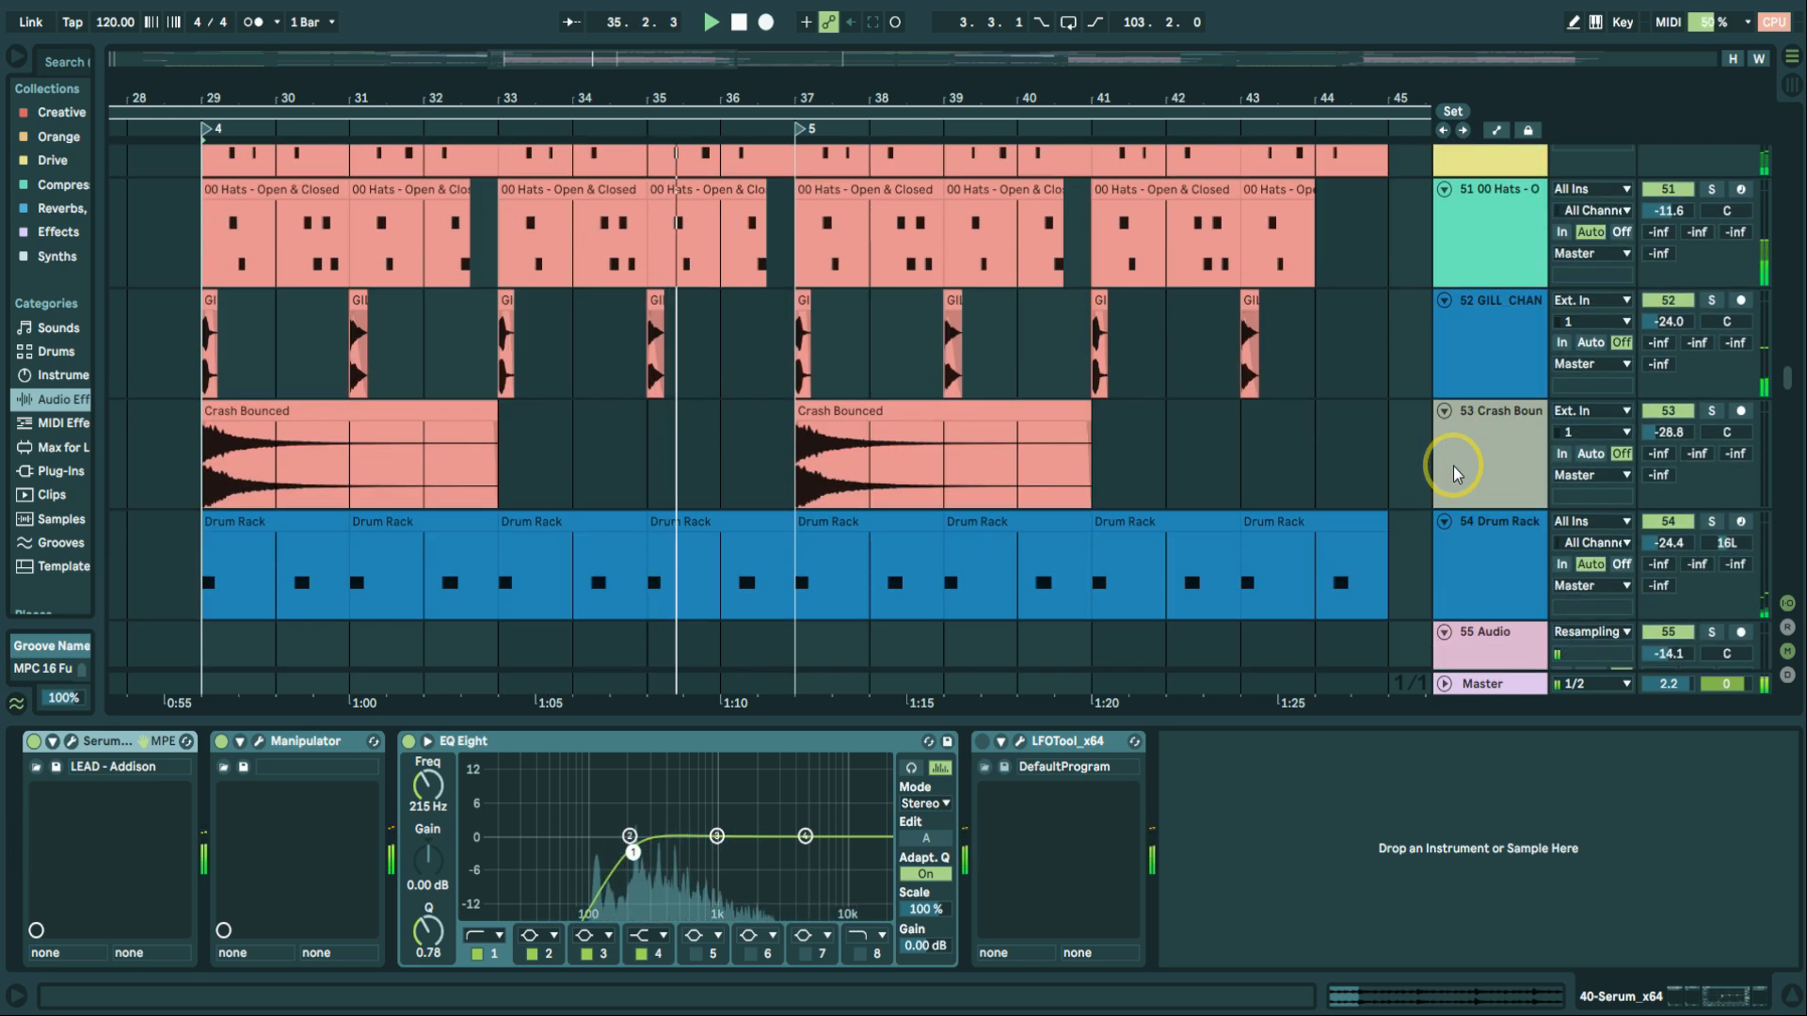
scroll(1449, 466, "up", 3)
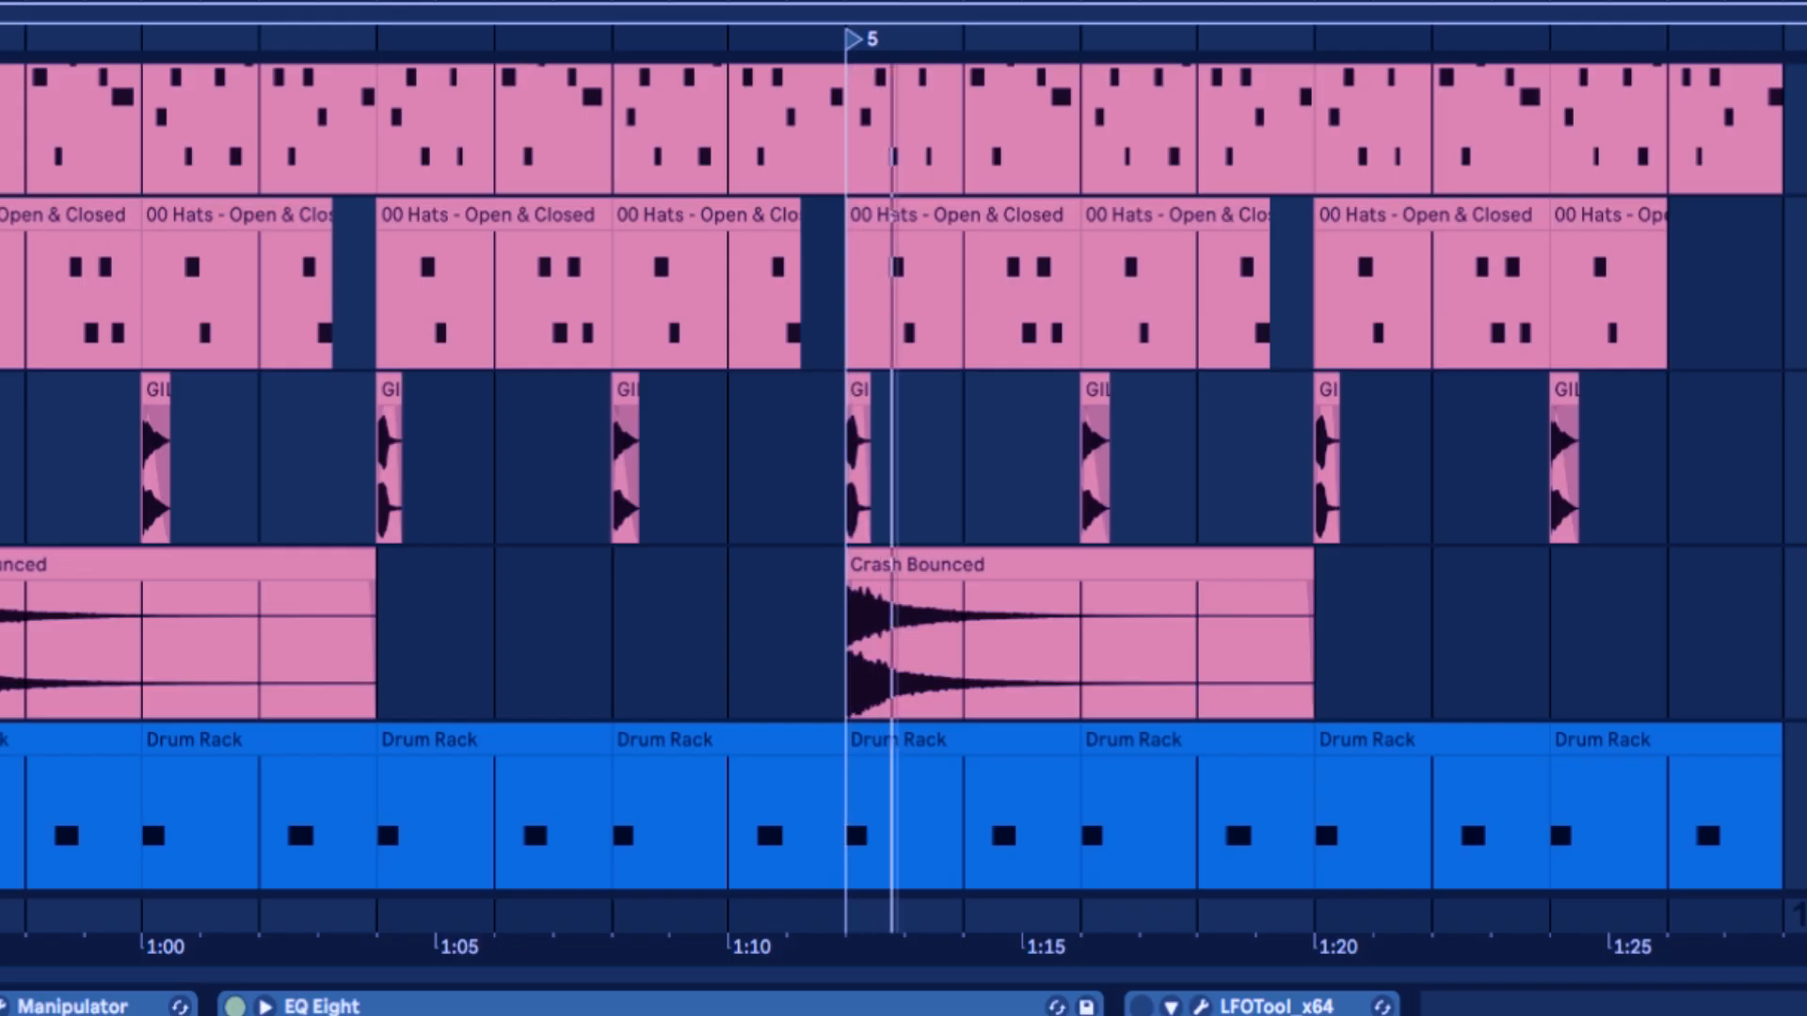
scroll(892, 498, "up", 5)
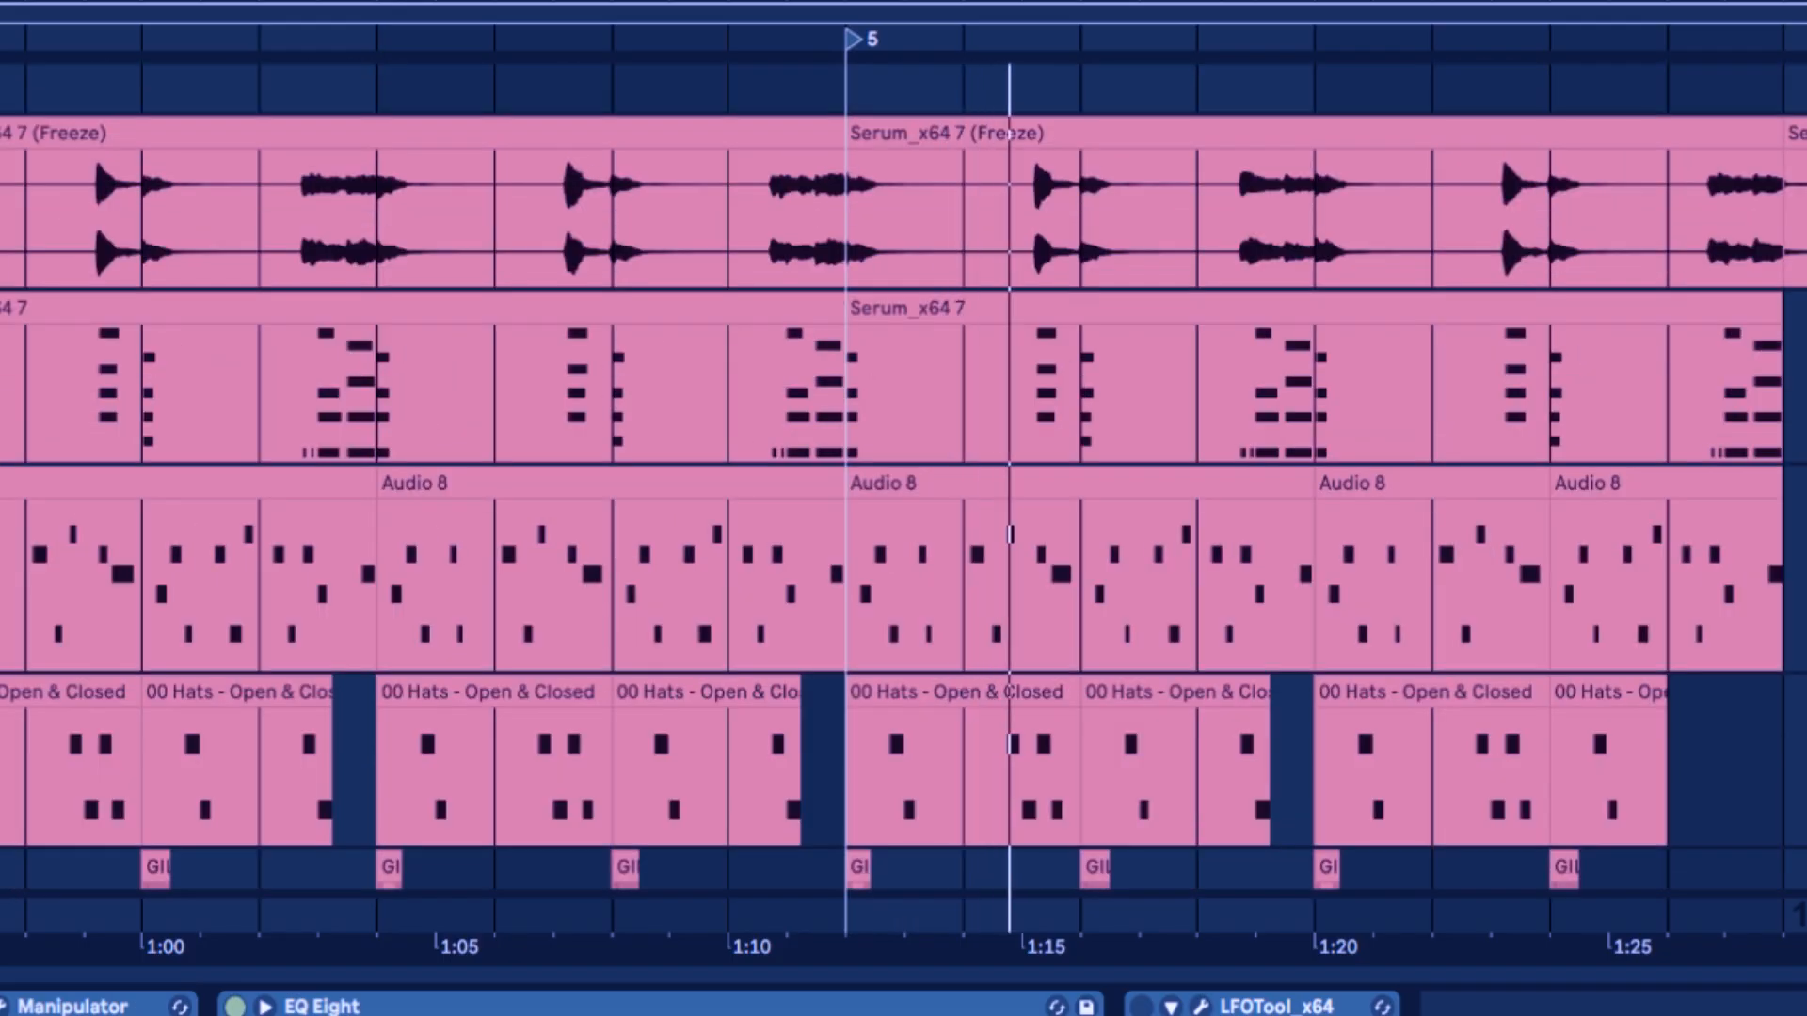
left_click_drag(1791, 386, 1803, 264)
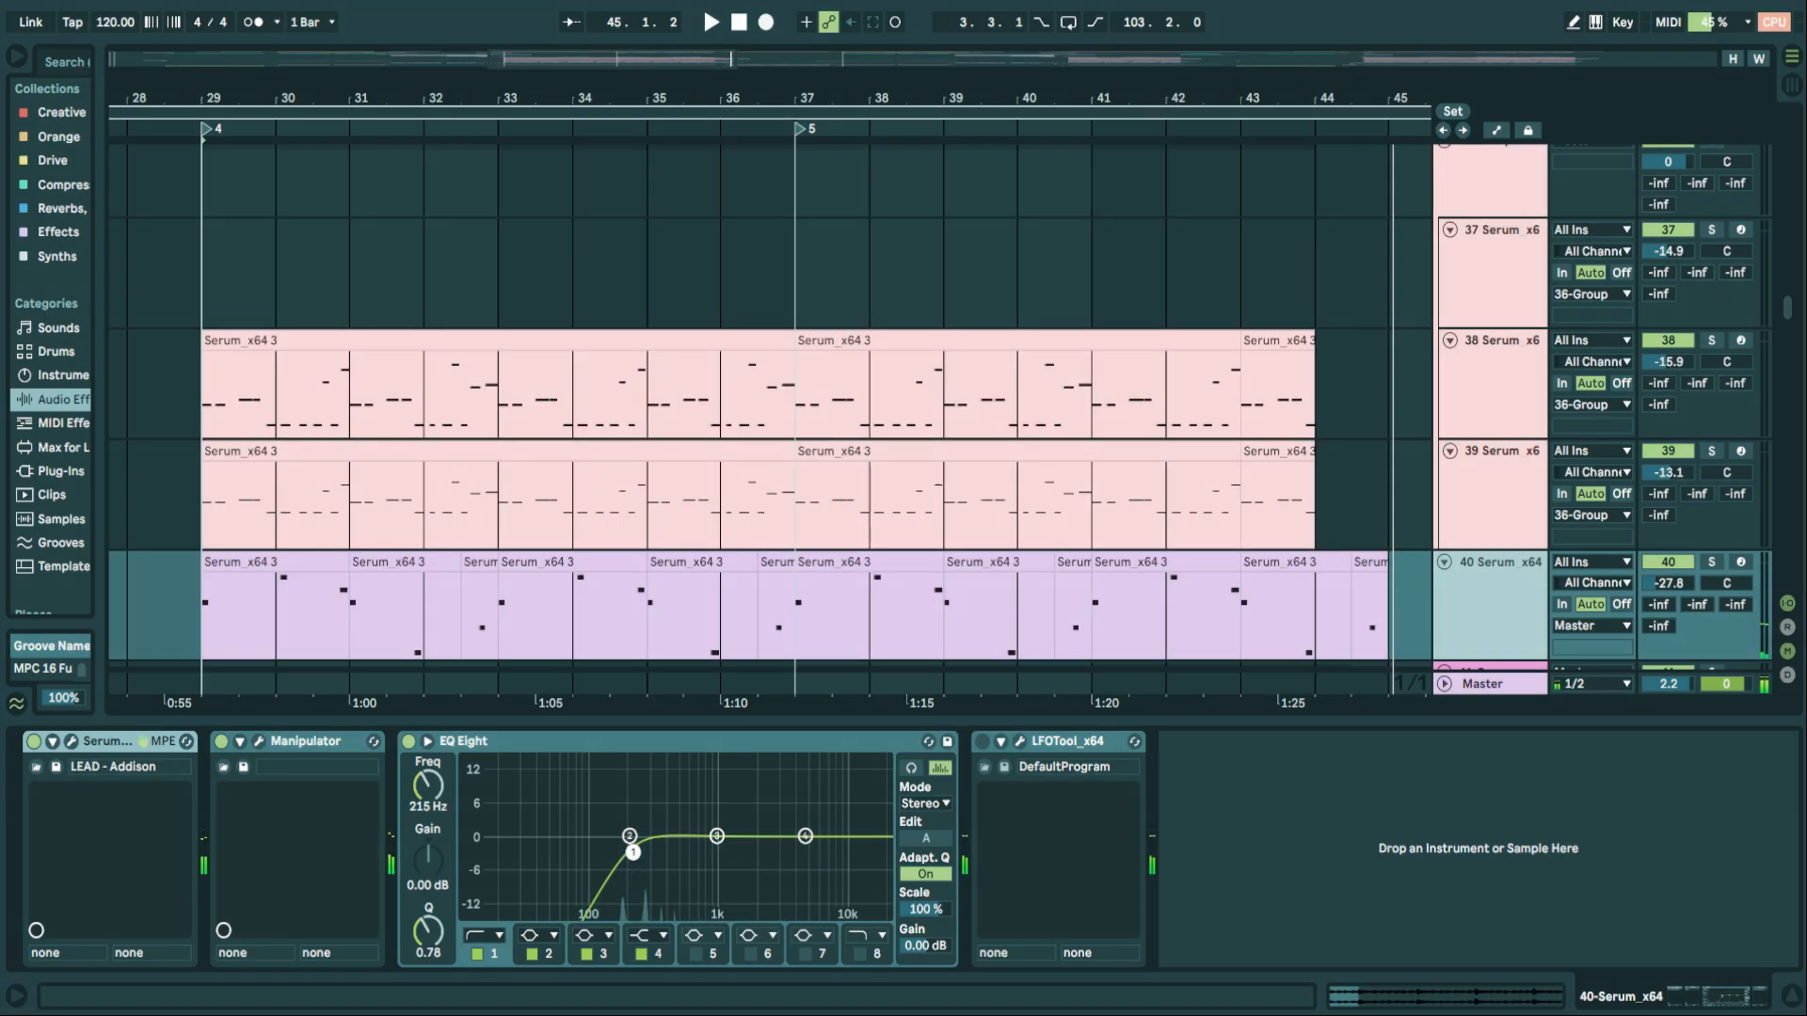
Audition the layered Serum tracks 38 and 39 in solo from marker 4.
left_click_drag(1717, 193, 1714, 246)
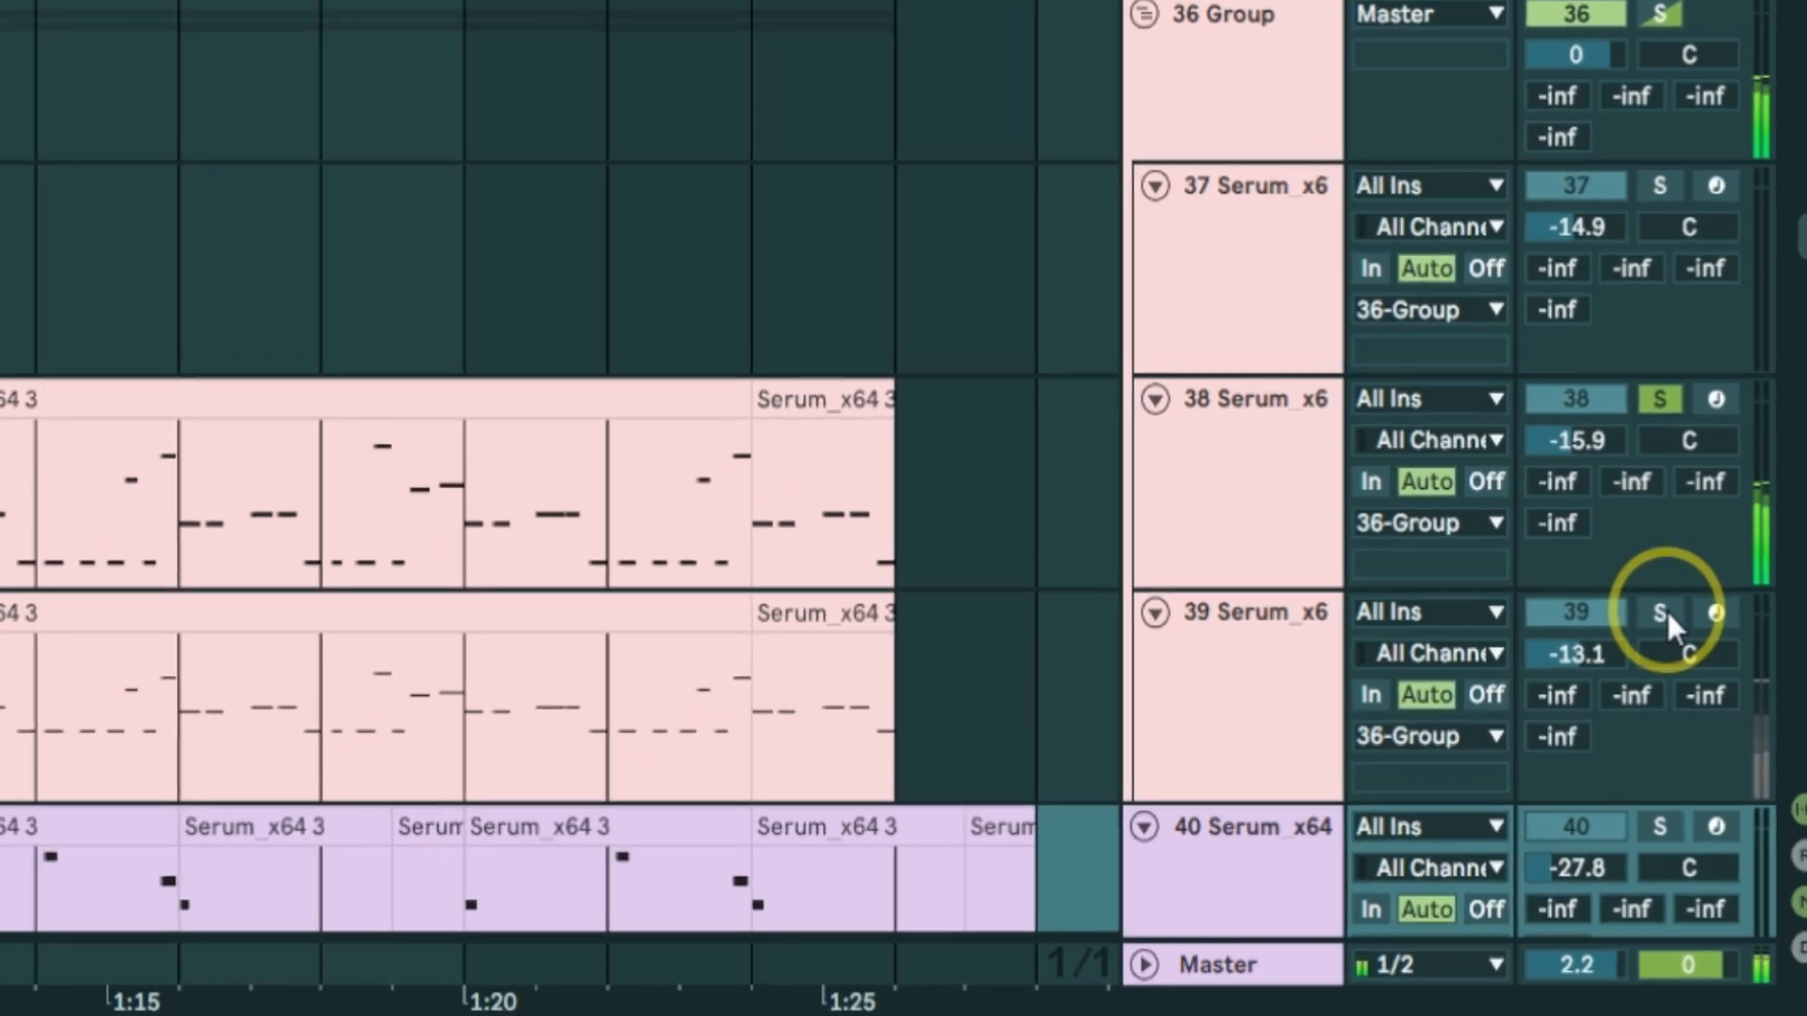
left_click(1656, 634)
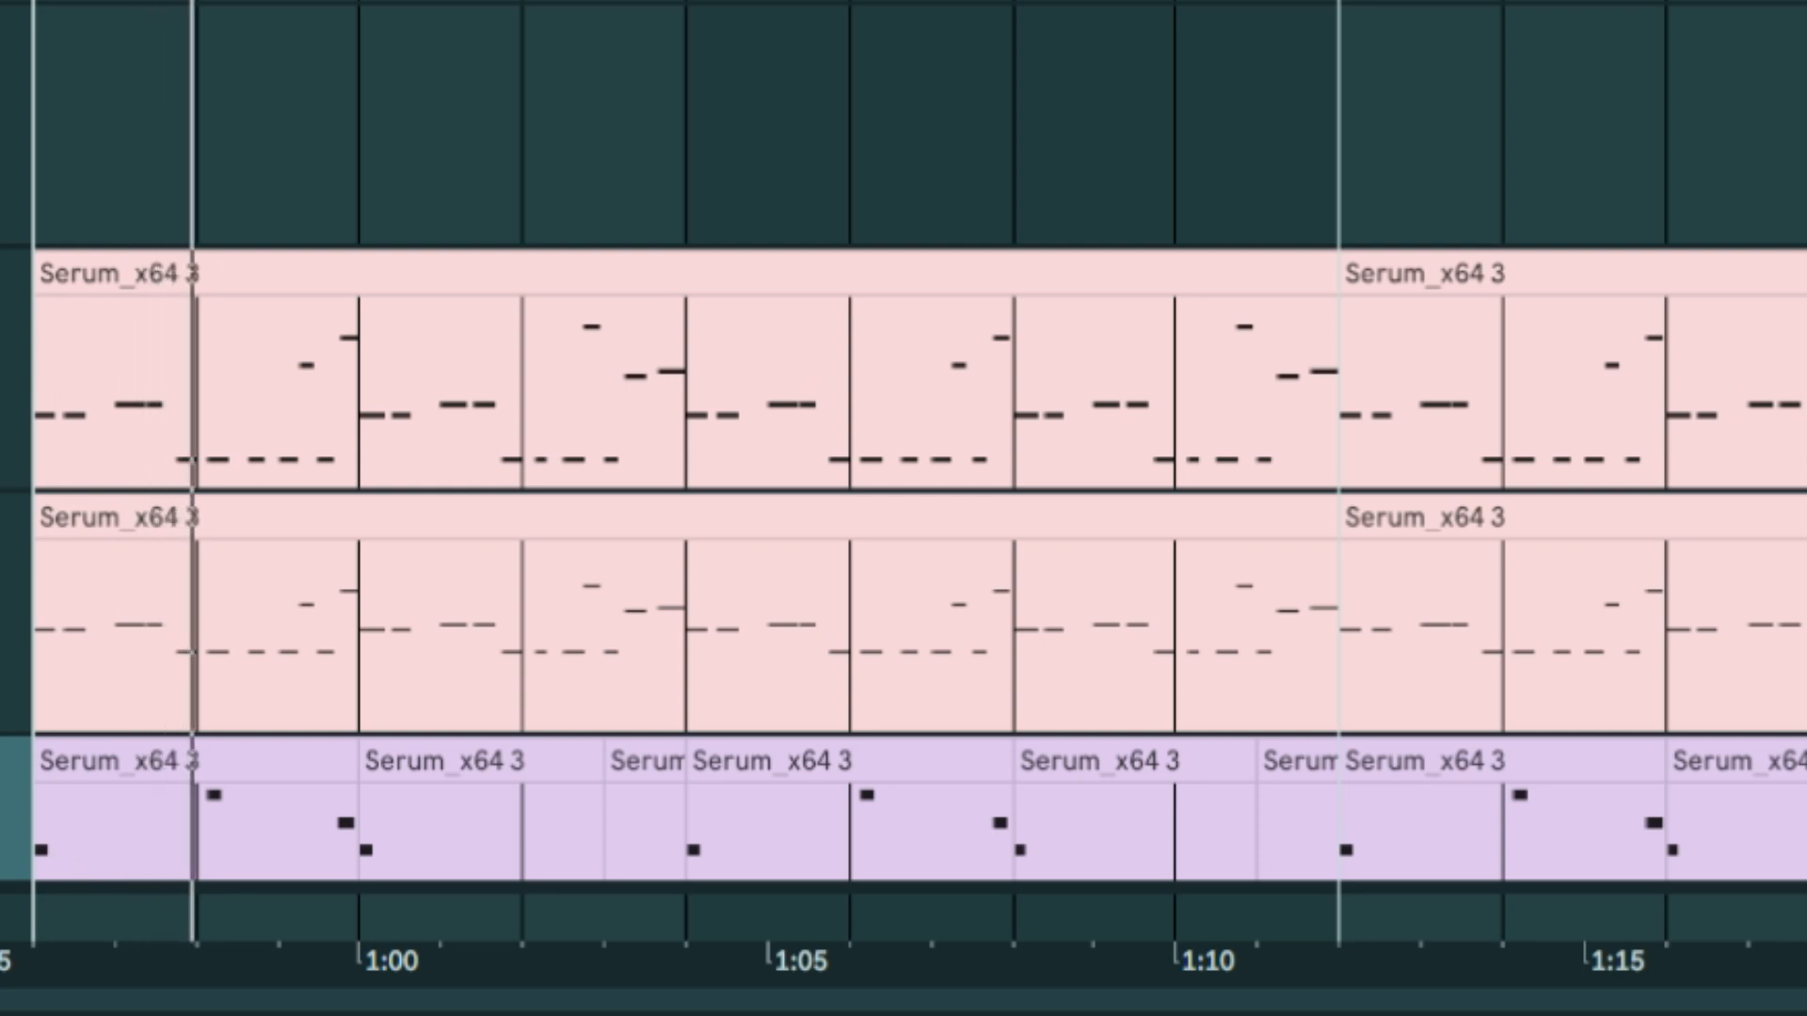
key("space")
scroll(1697, 428, "down", 2)
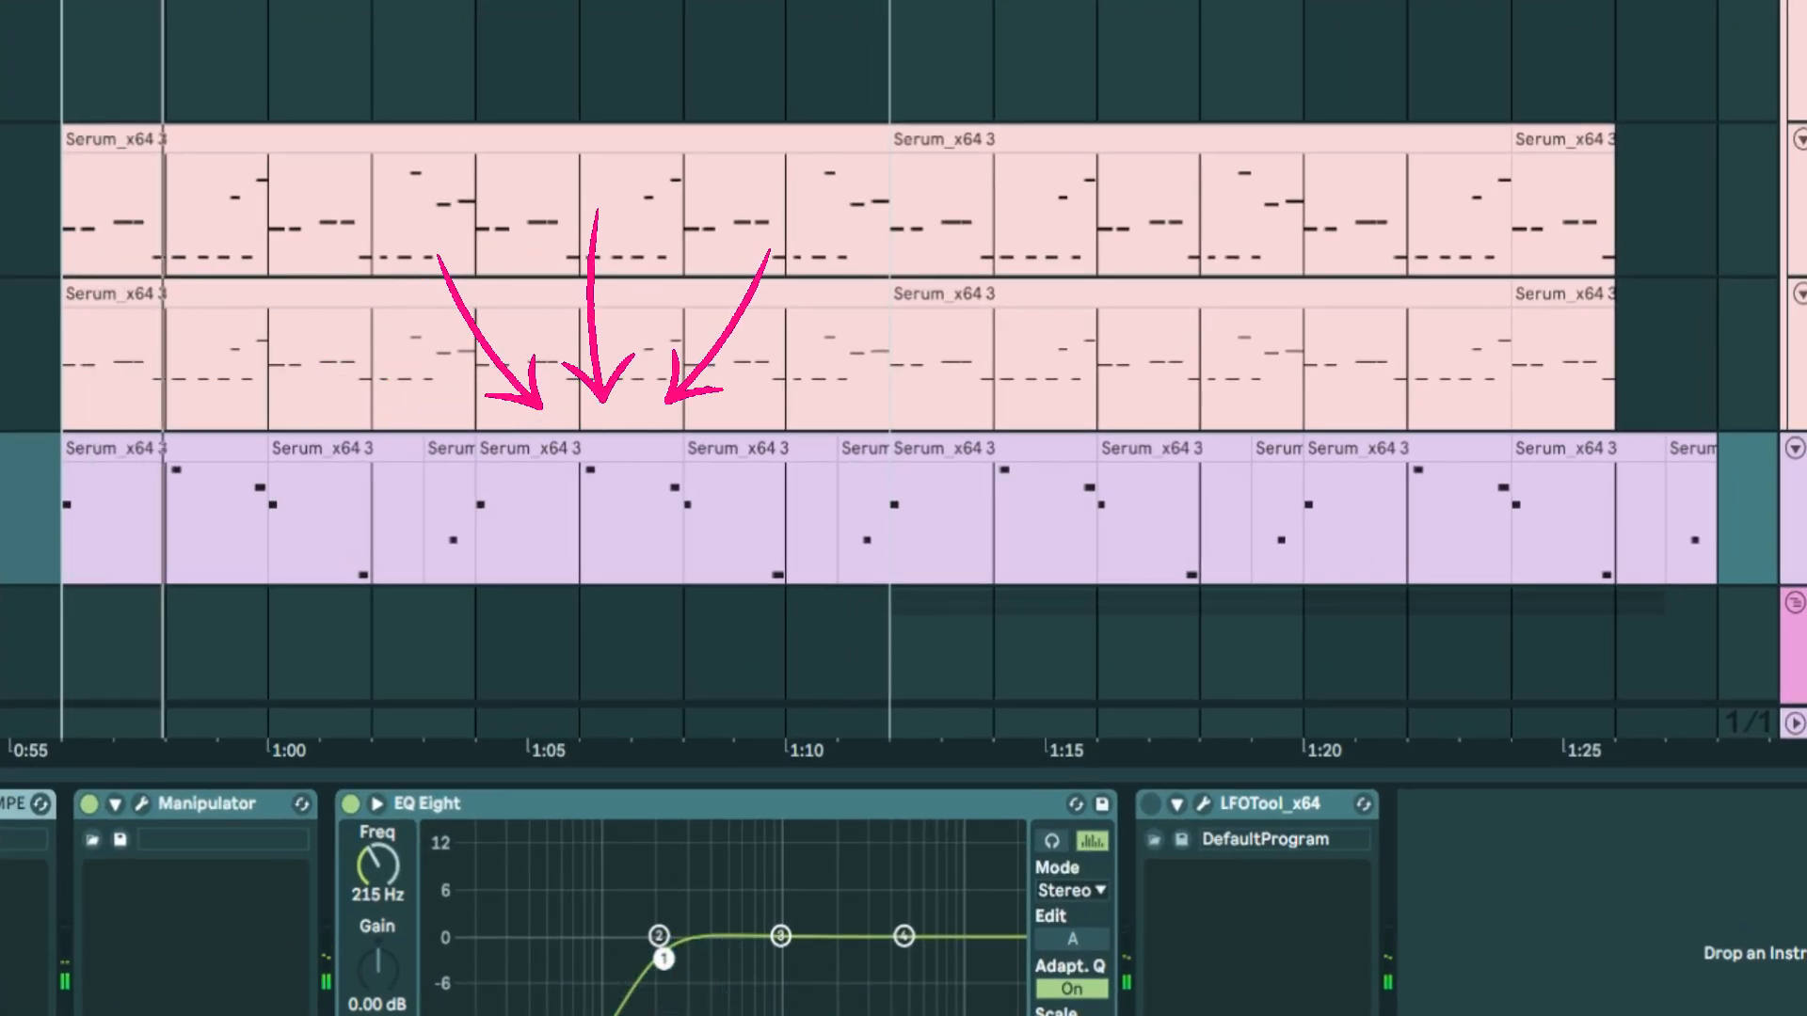
Compare the note placement of Serum tracks 38, 39 and 40 up close around bars 29 to 31.
key("plus")
key("plus")
key("plus")
key("plus")
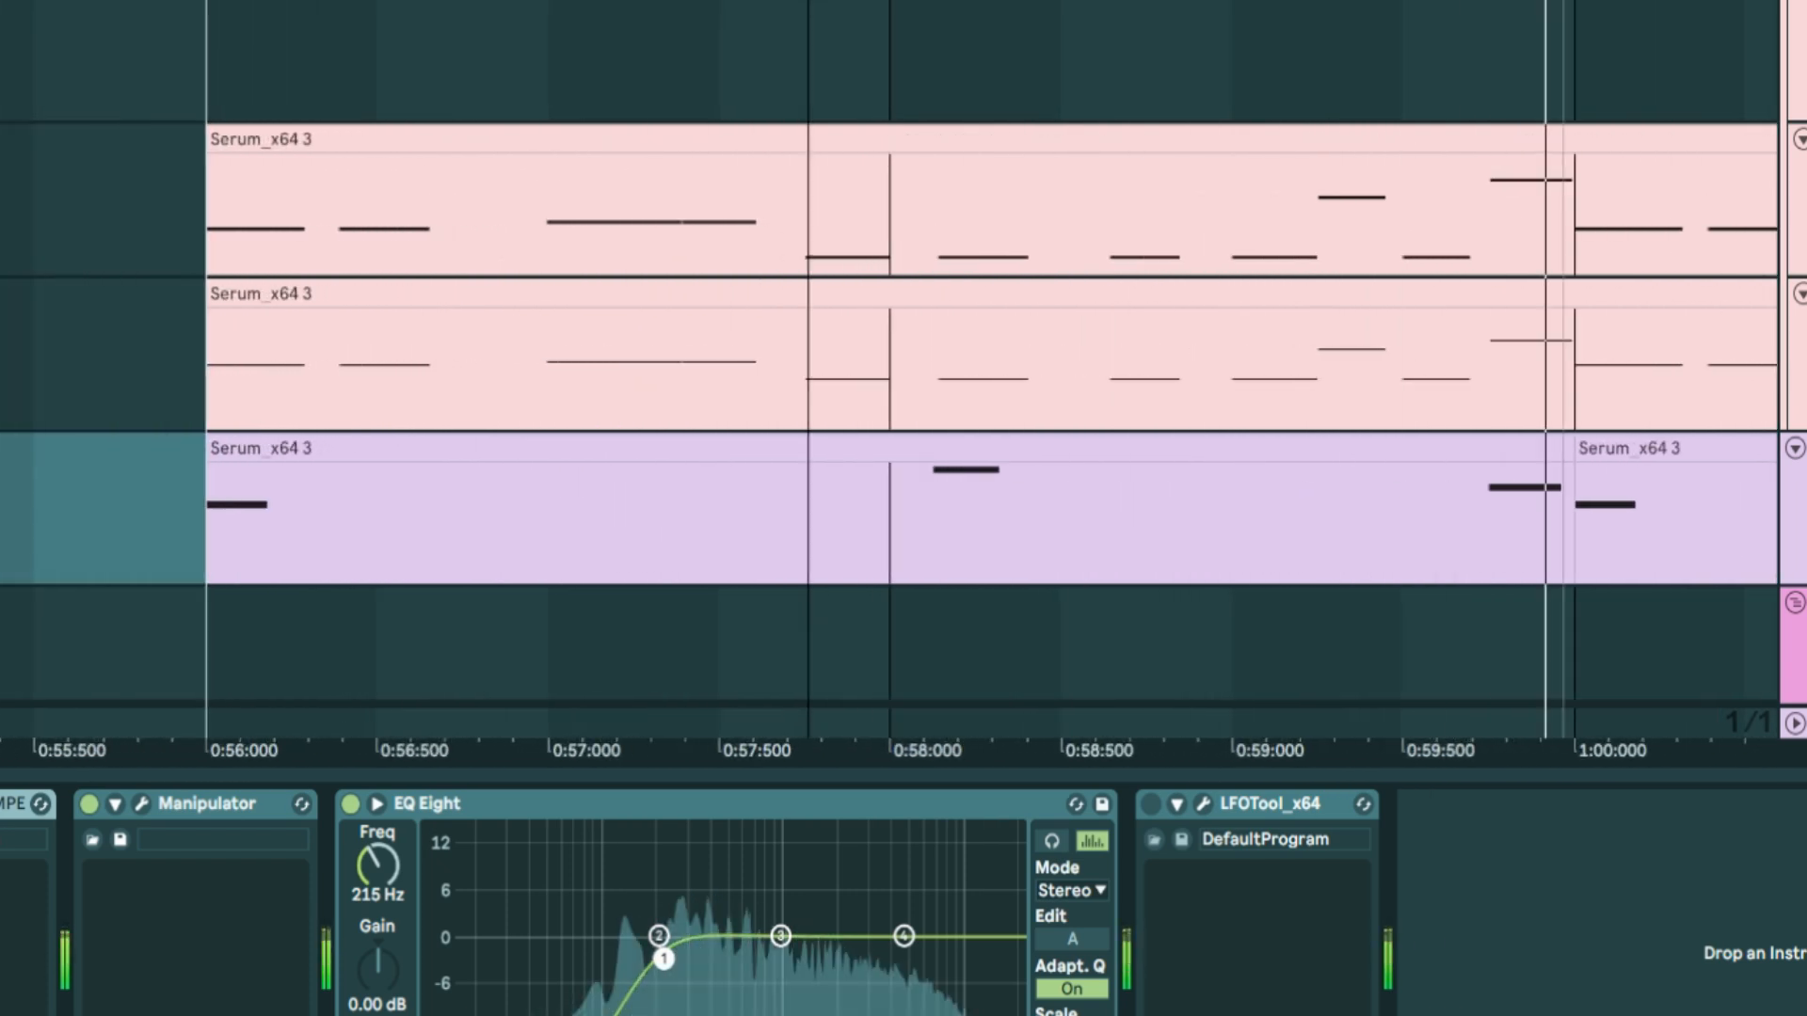
left_click_drag(808, 2, 748, 1)
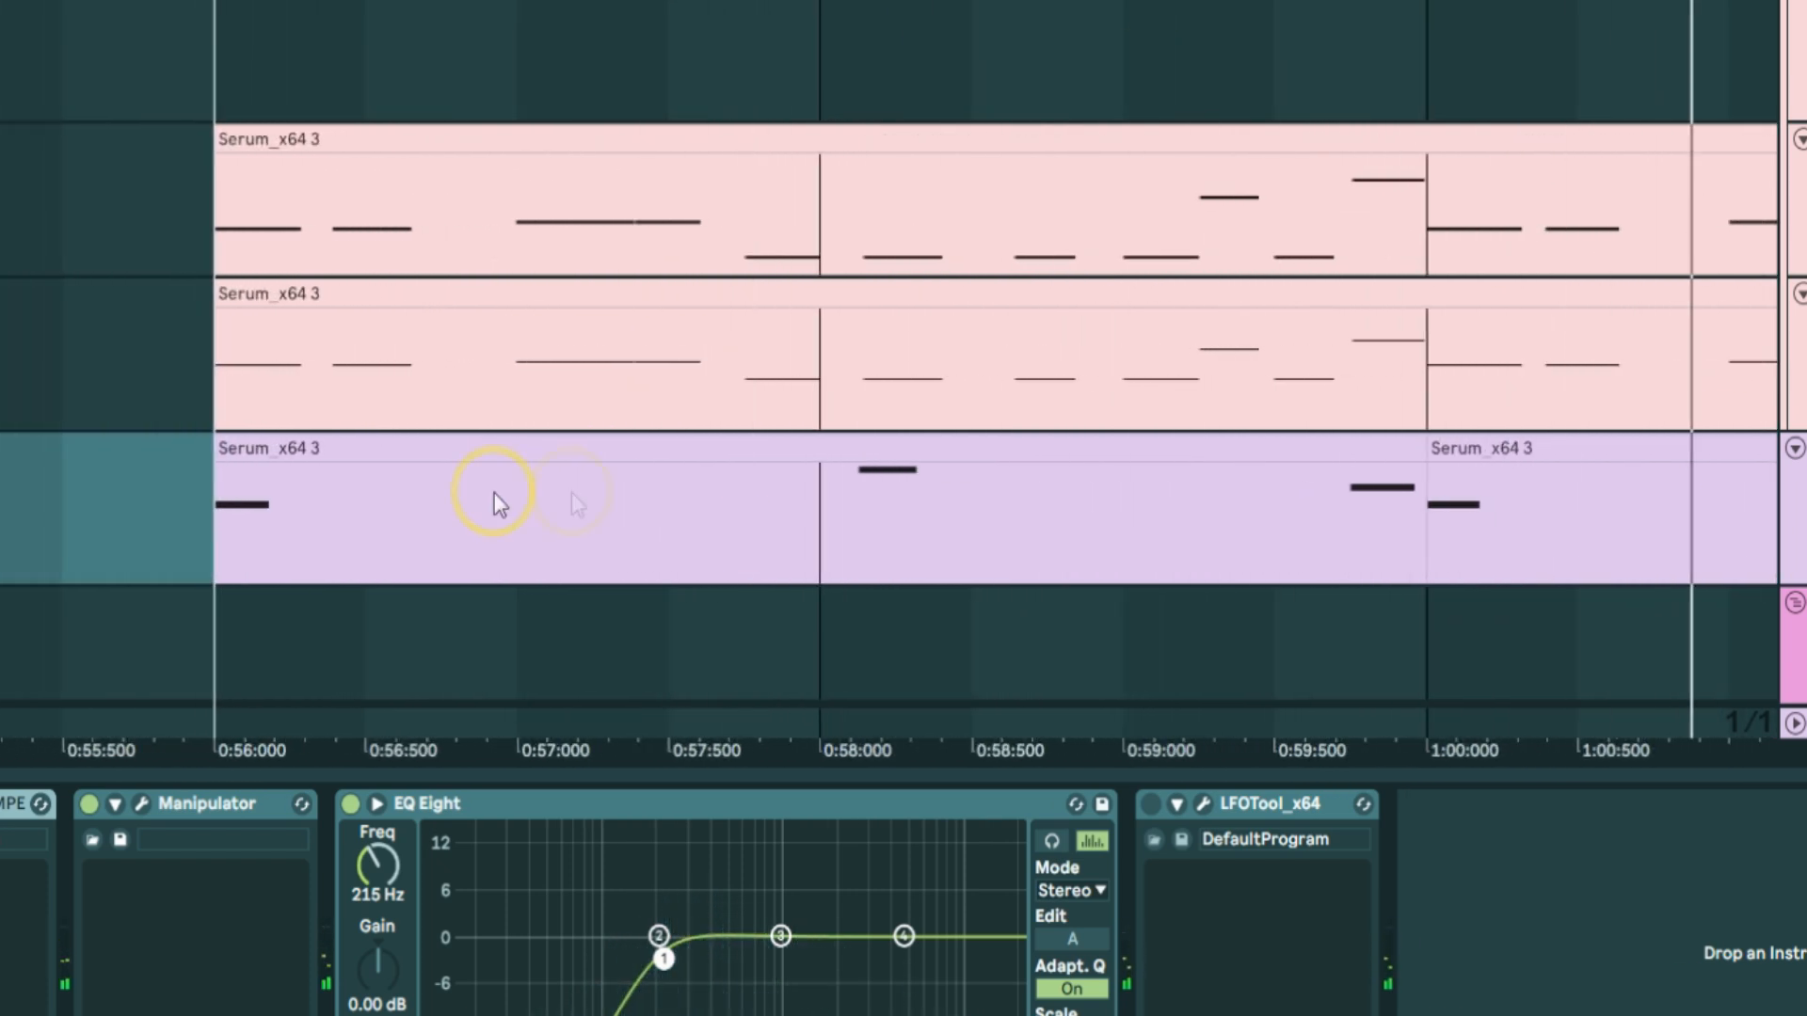
scroll(903, 376, "up", 2)
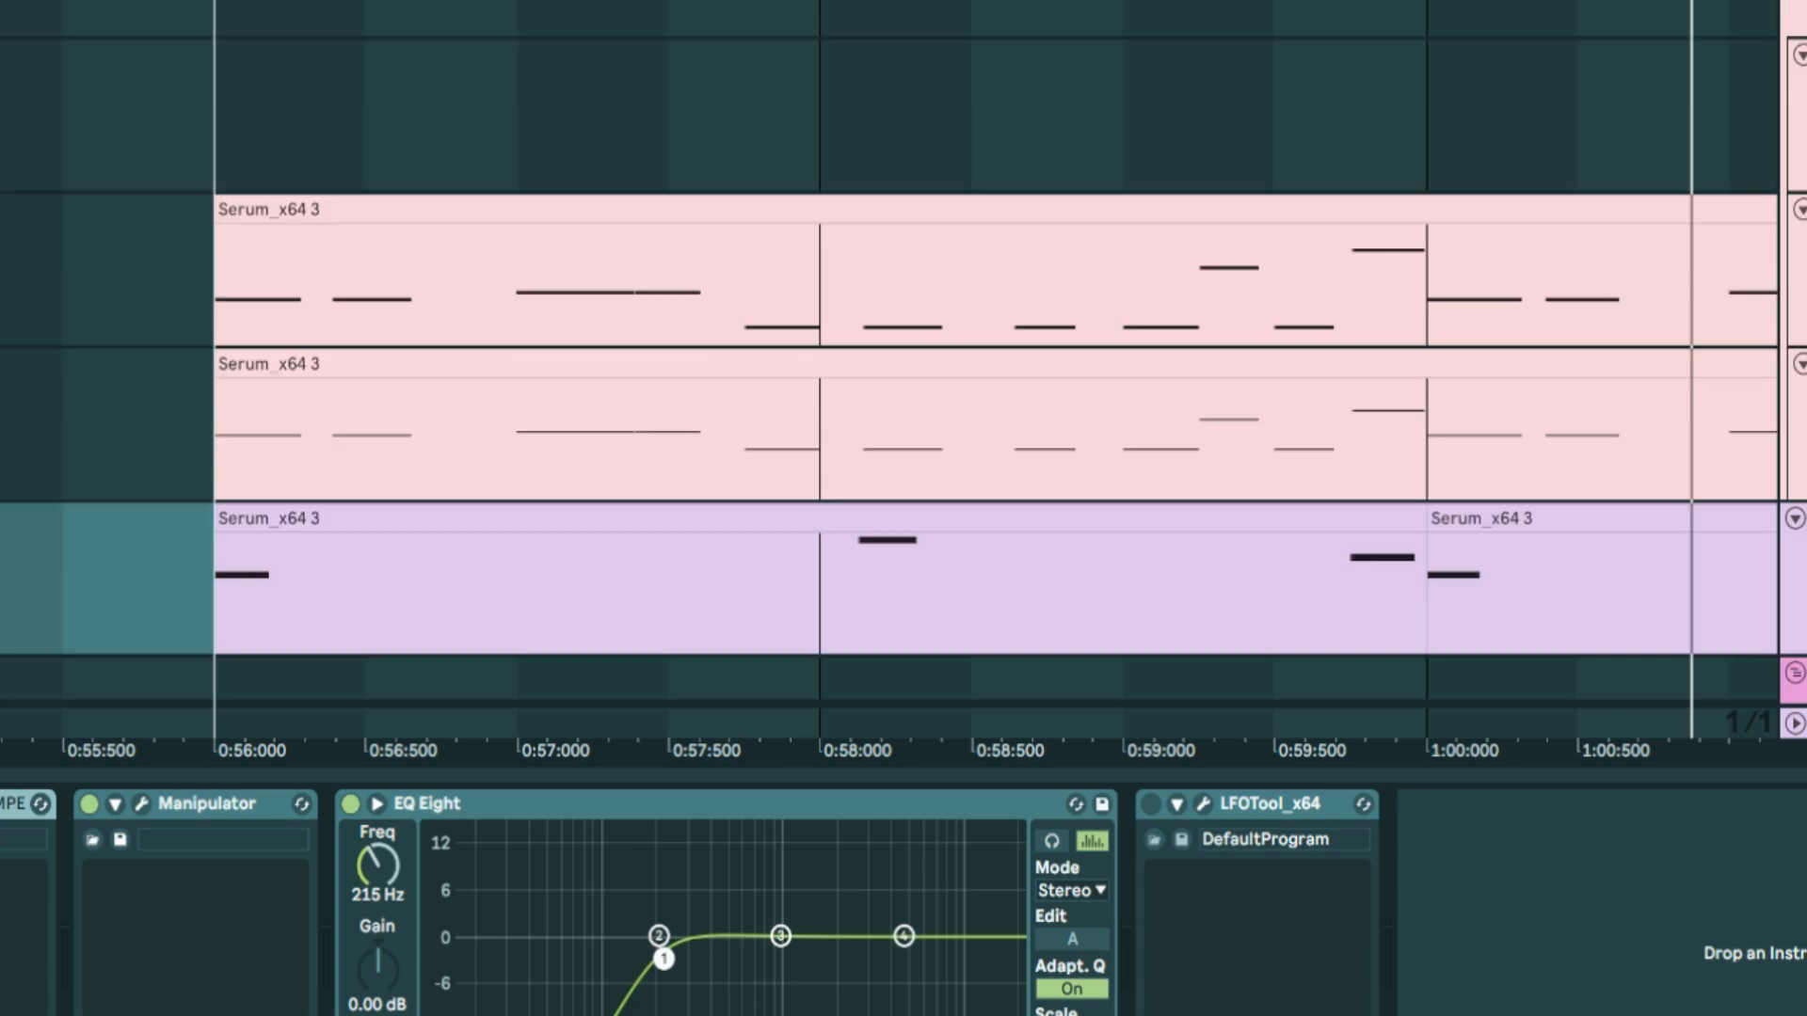
Solo Serum track 40 together with group 36 and its tracks.
left_click(1495, 566)
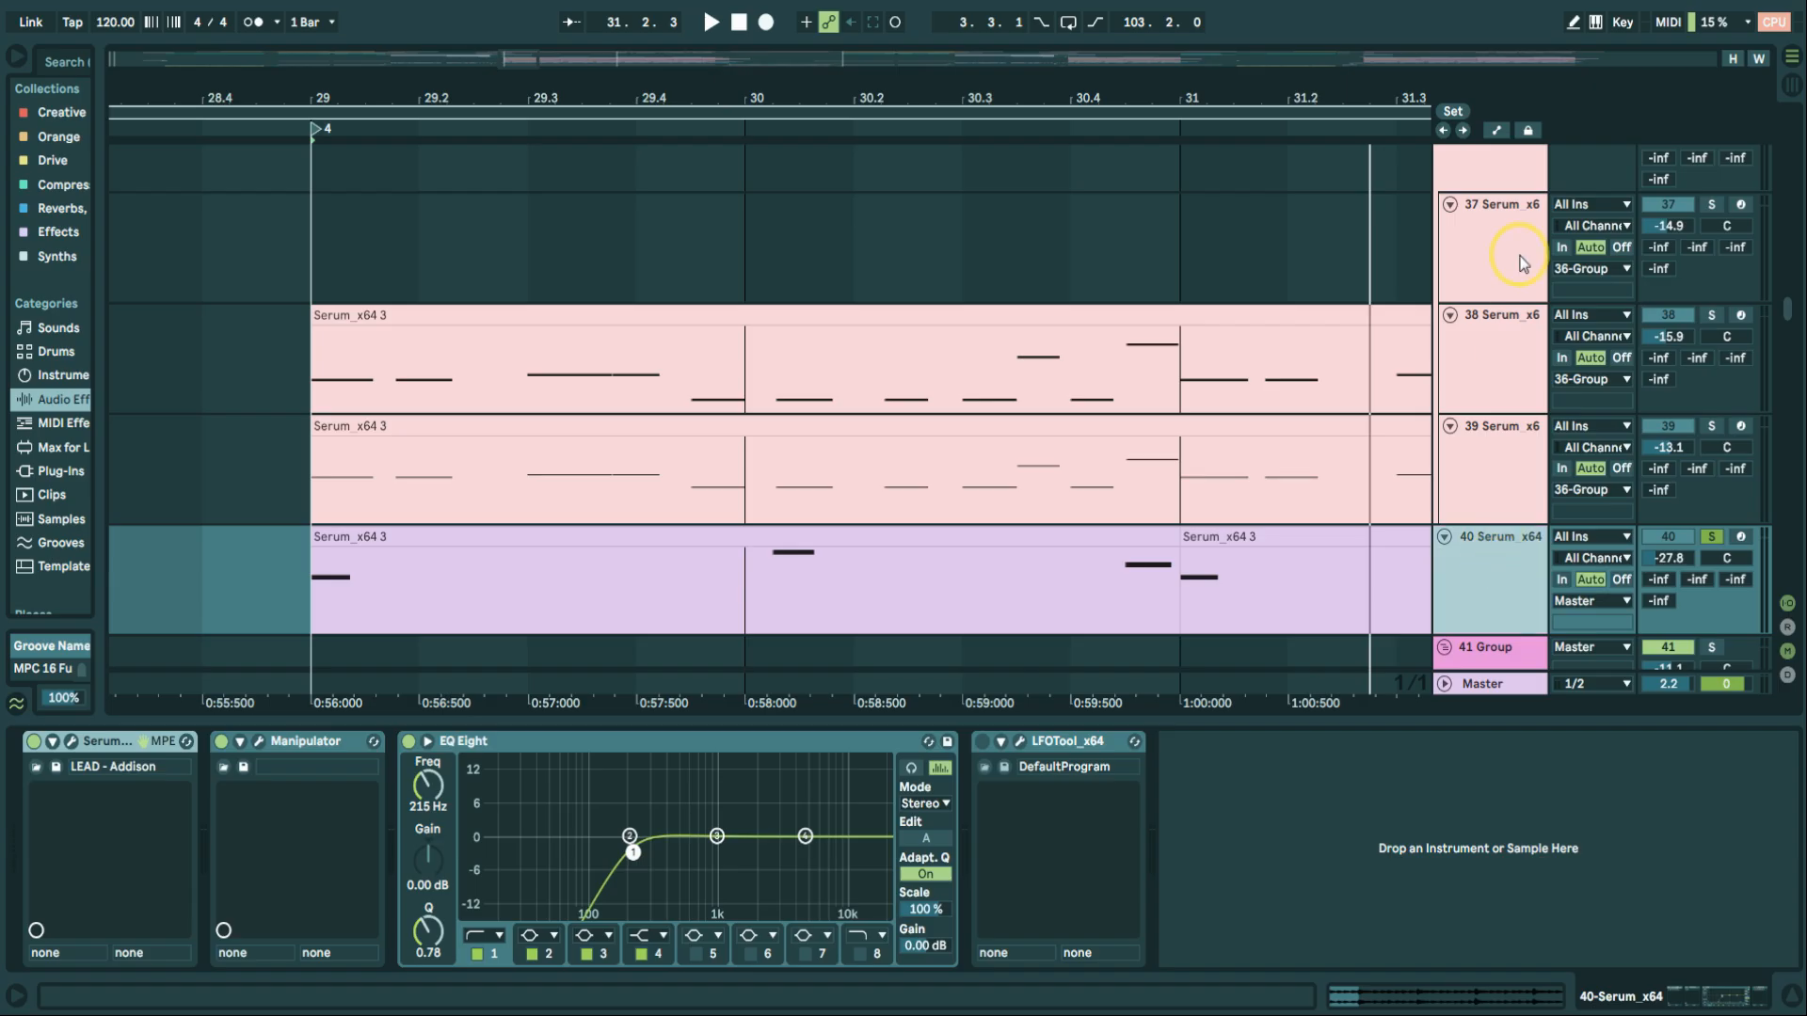
left_click(1523, 181)
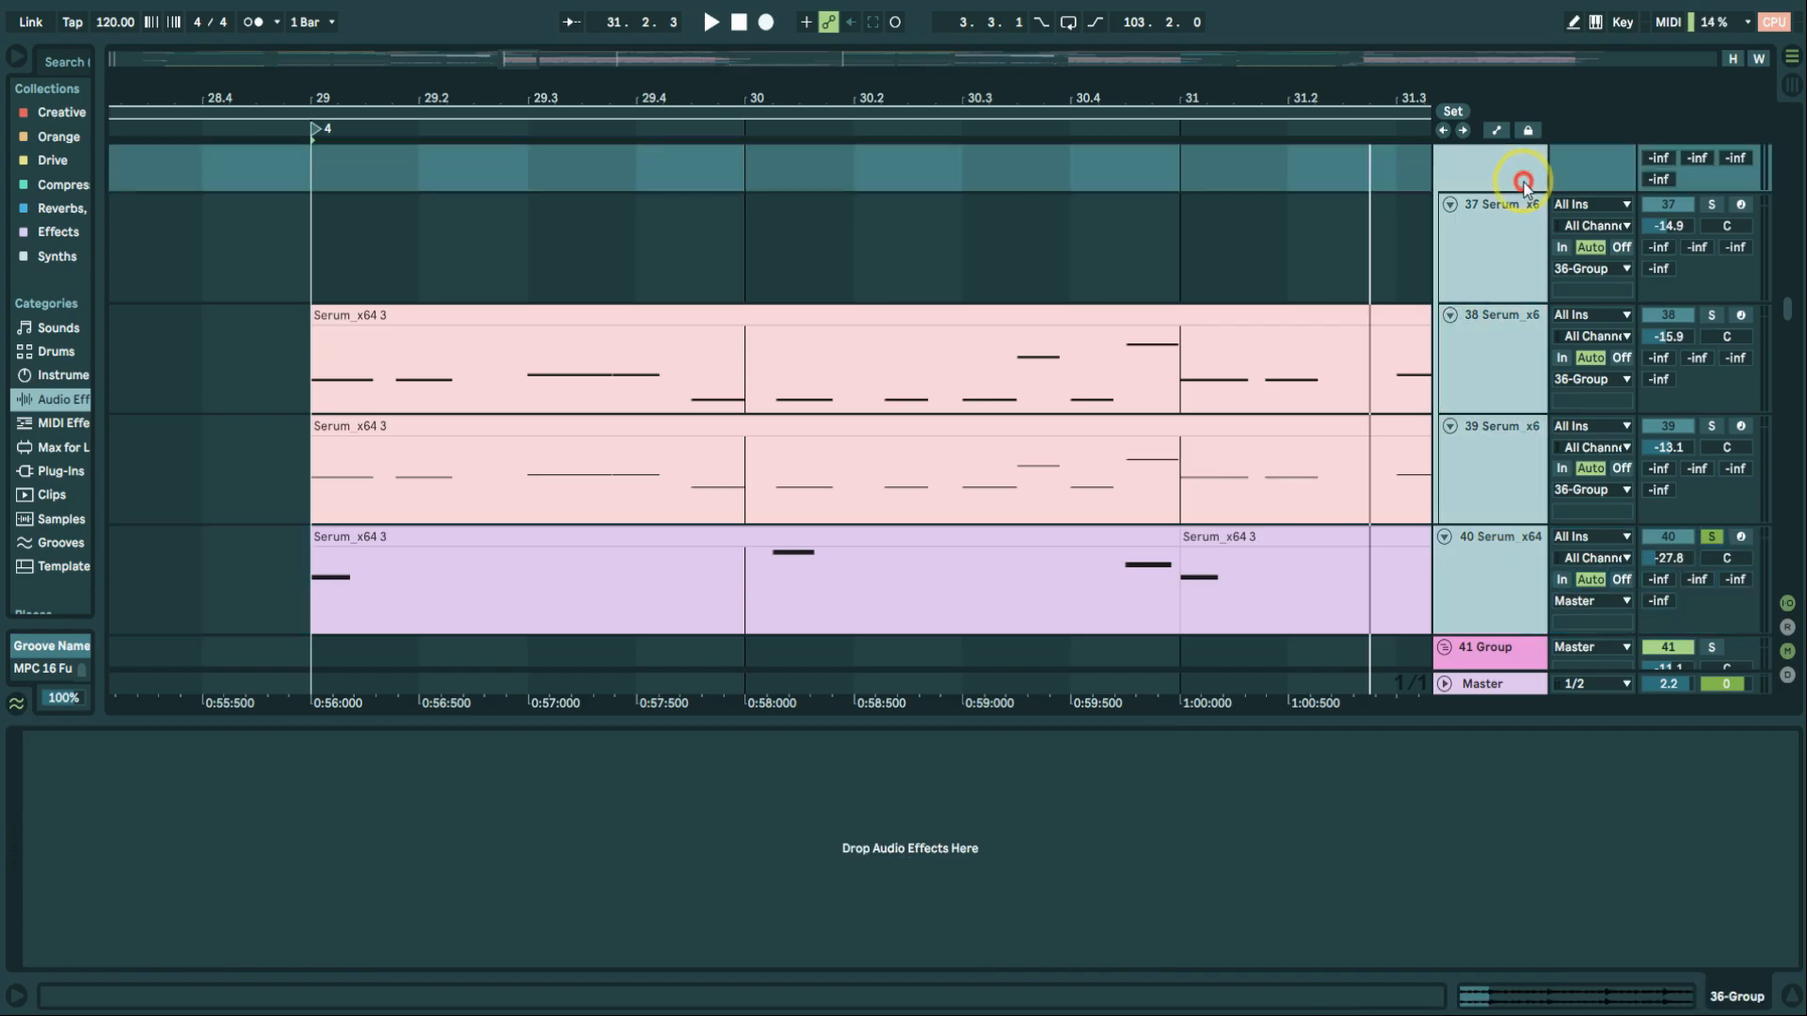
scroll(1711, 257, "up", 2)
left_click(1714, 191)
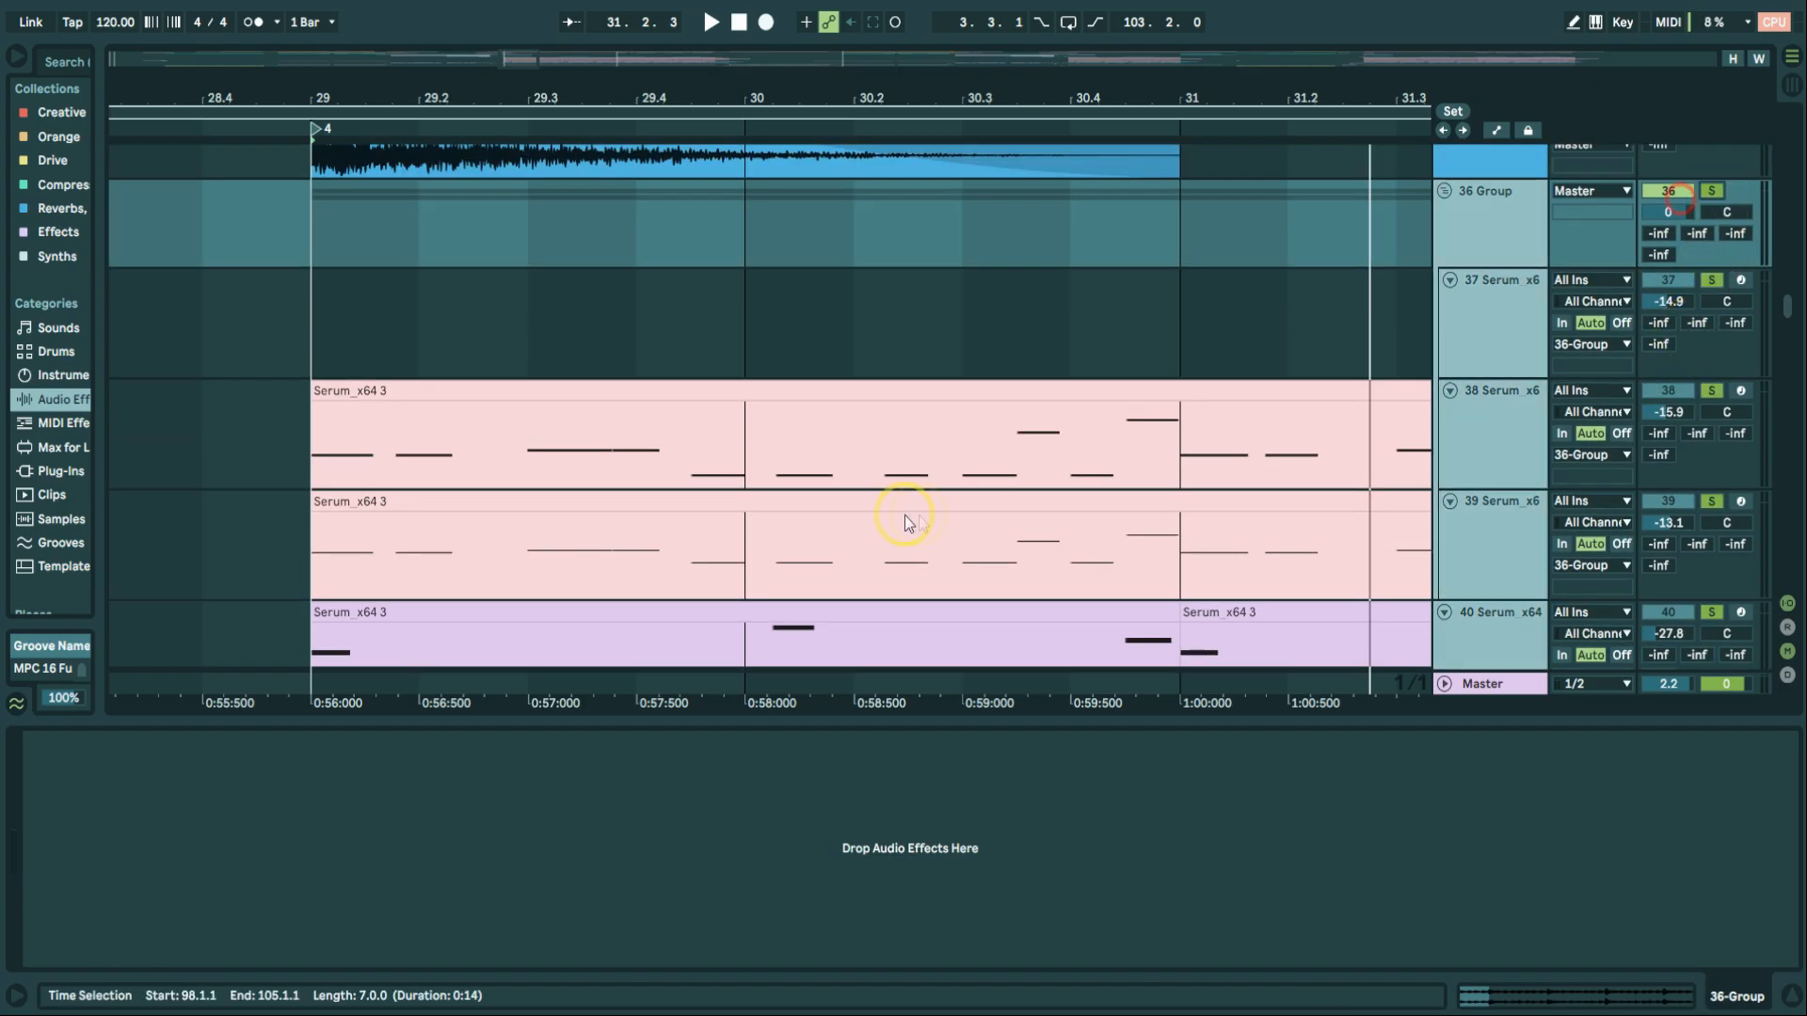
Play back the soloed group 36 and track 40 from marker 4 onward, following how their notes interlock.
scroll(903, 504, "down", 3)
left_click_drag(762, 73, 770, 82)
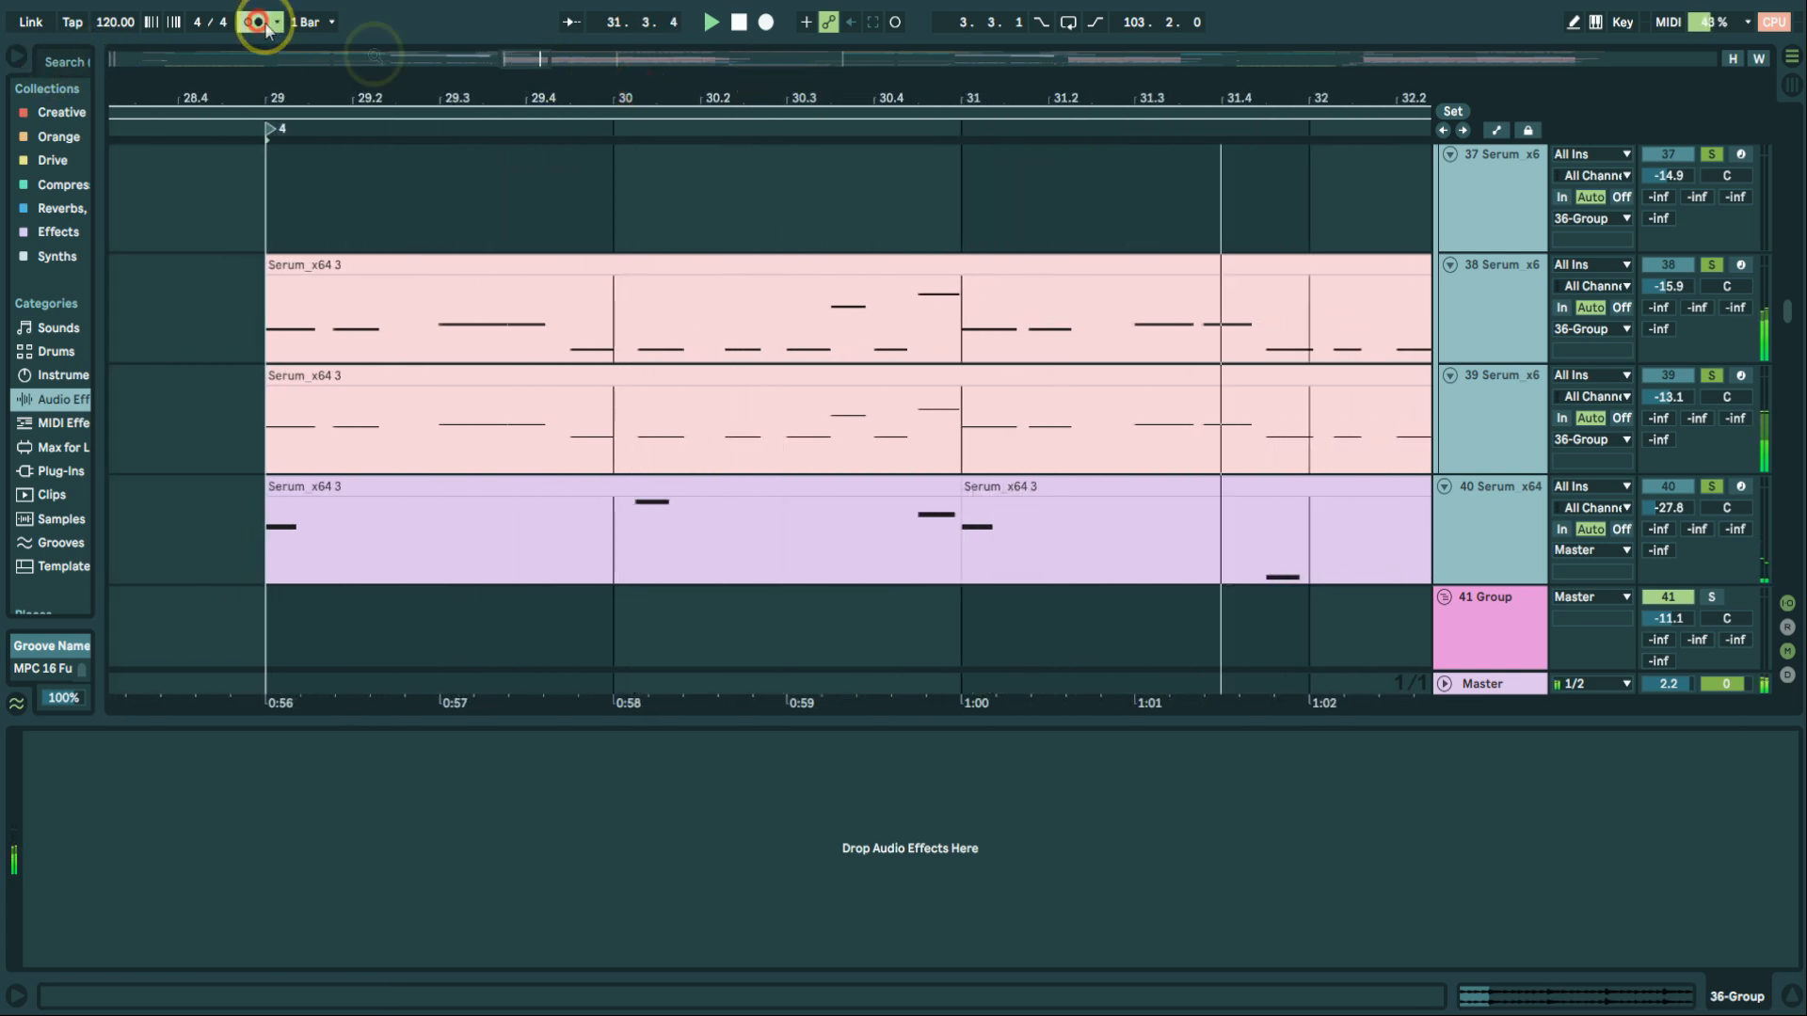
mouse_move(989, 93)
left_mouse_down()
mouse_move(612, 88)
mouse_move(951, 72)
mouse_move(1019, 109)
mouse_move(1129, 81)
mouse_move(938, 85)
left_mouse_up()
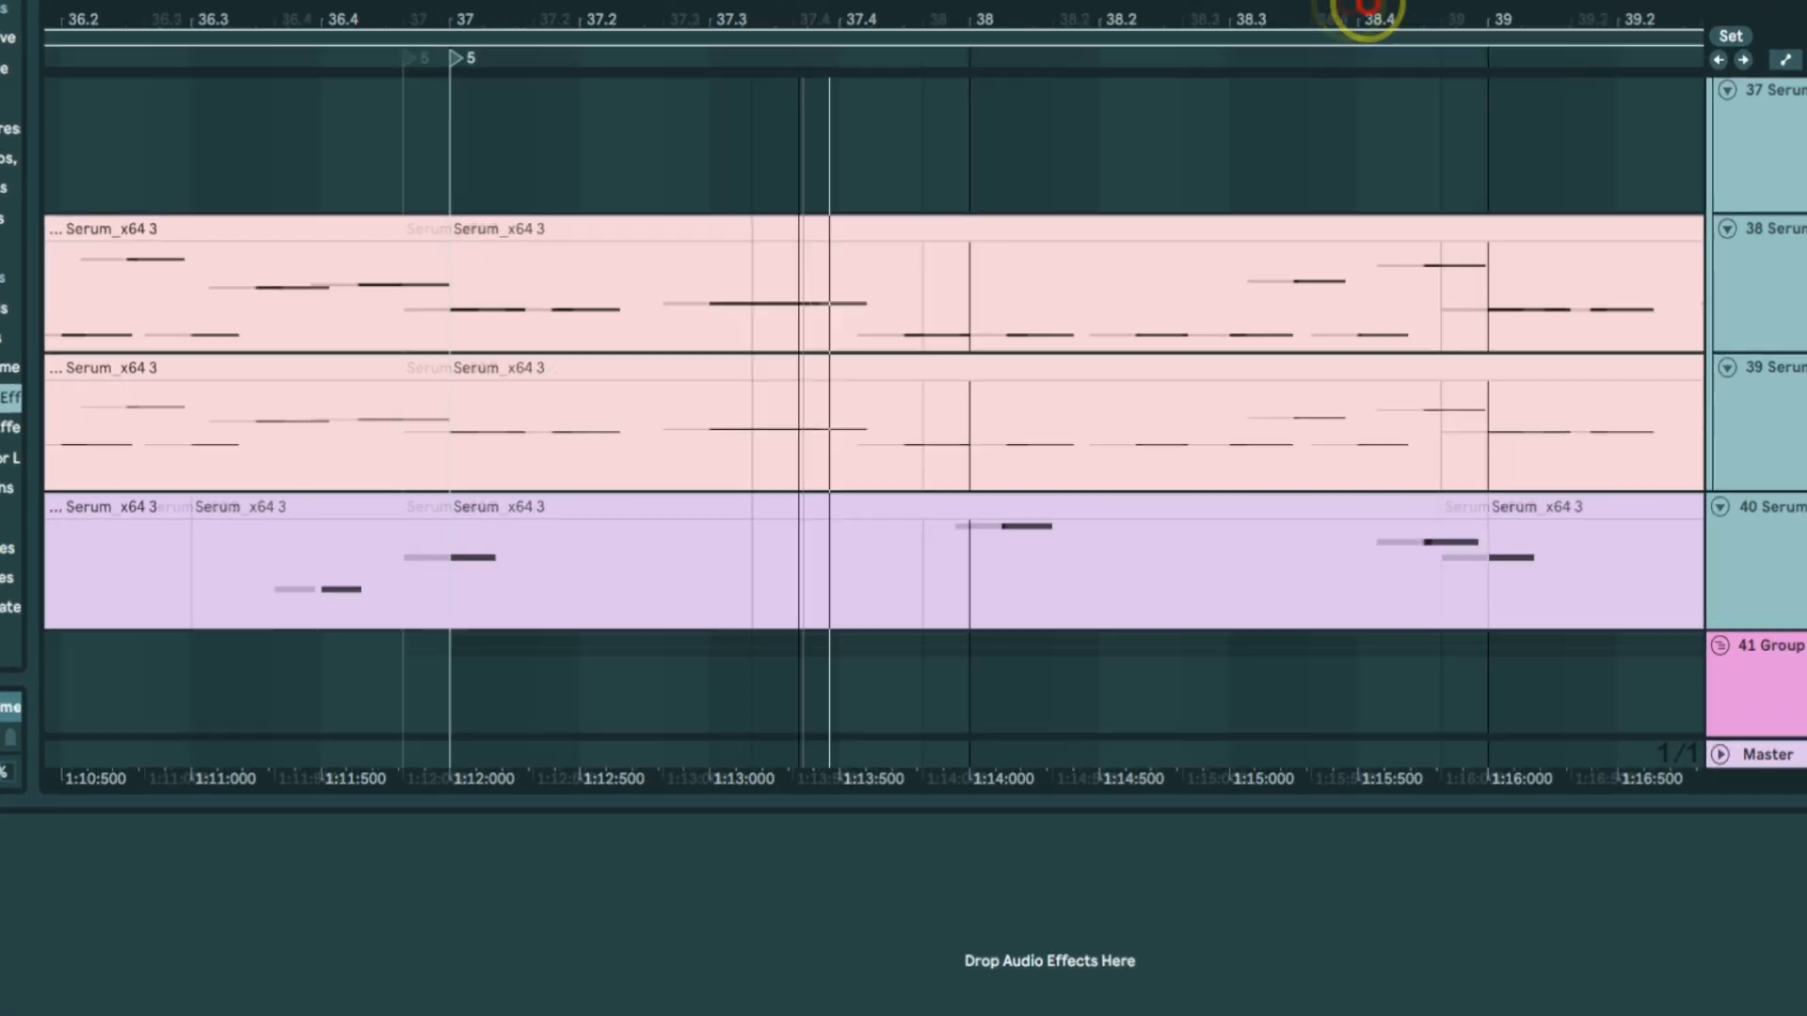
left_click_drag(755, 2, 716, 0)
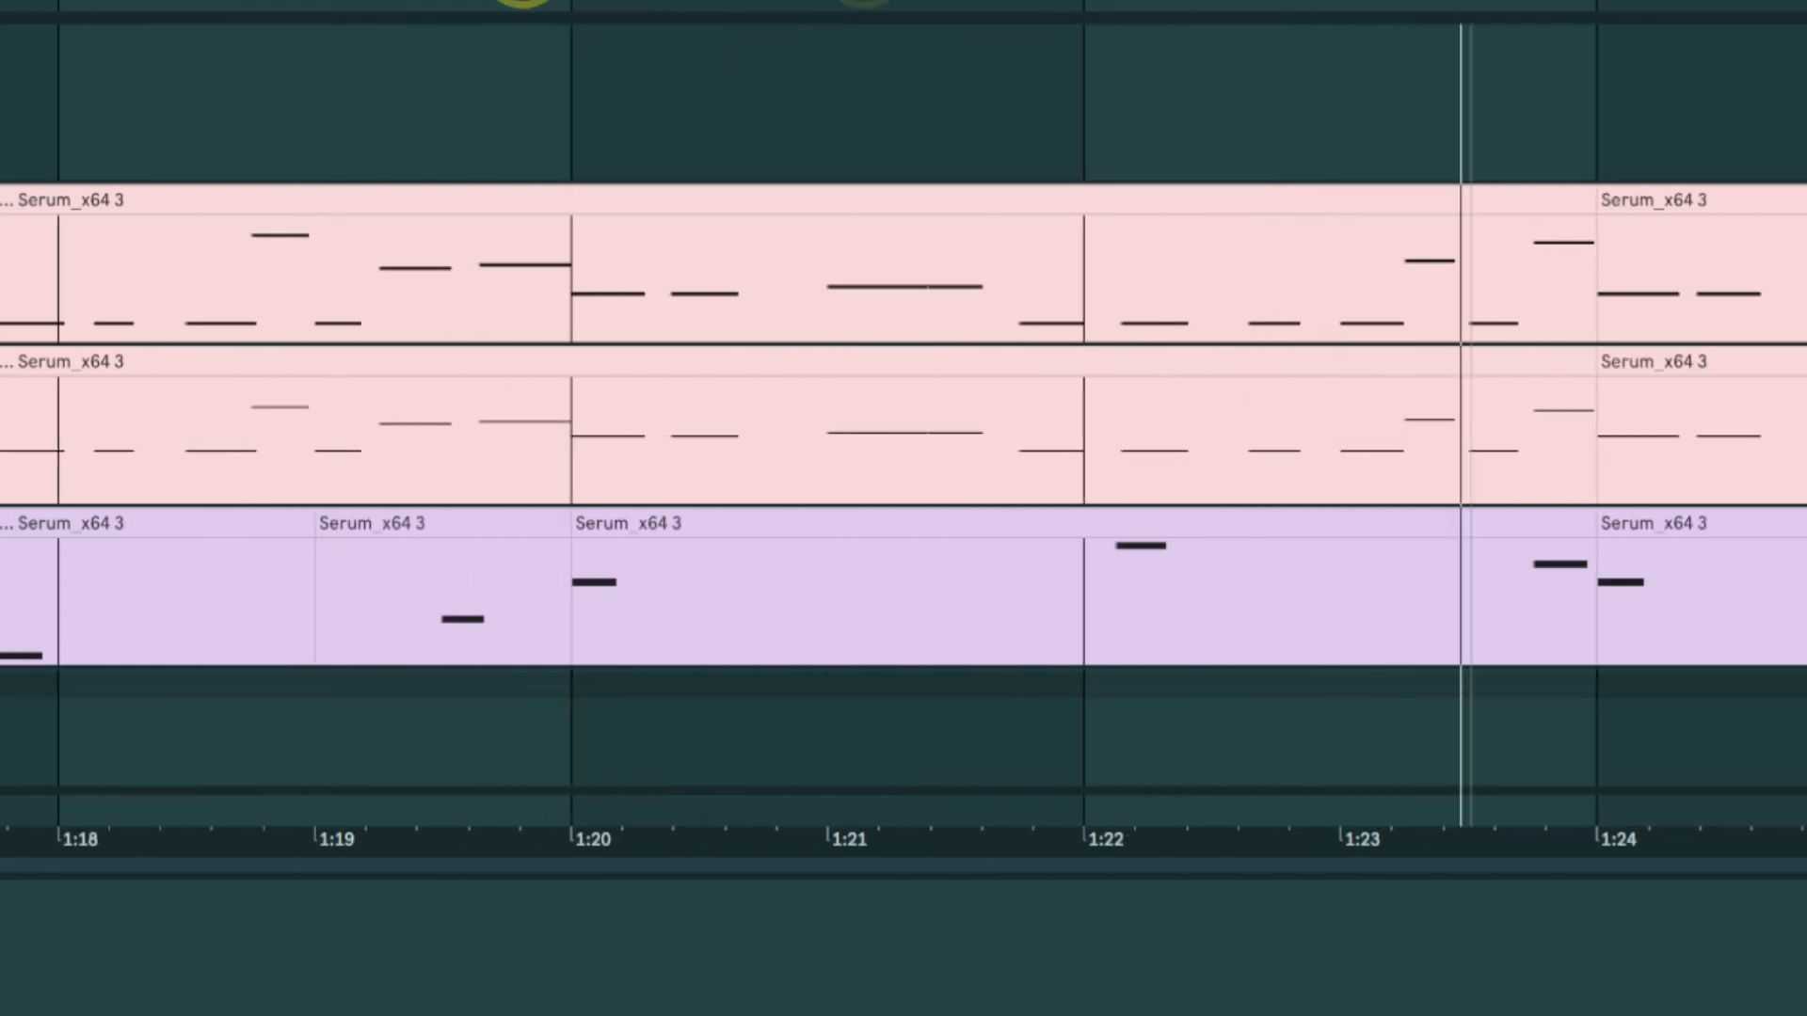
scroll(903, 508, "down", 8)
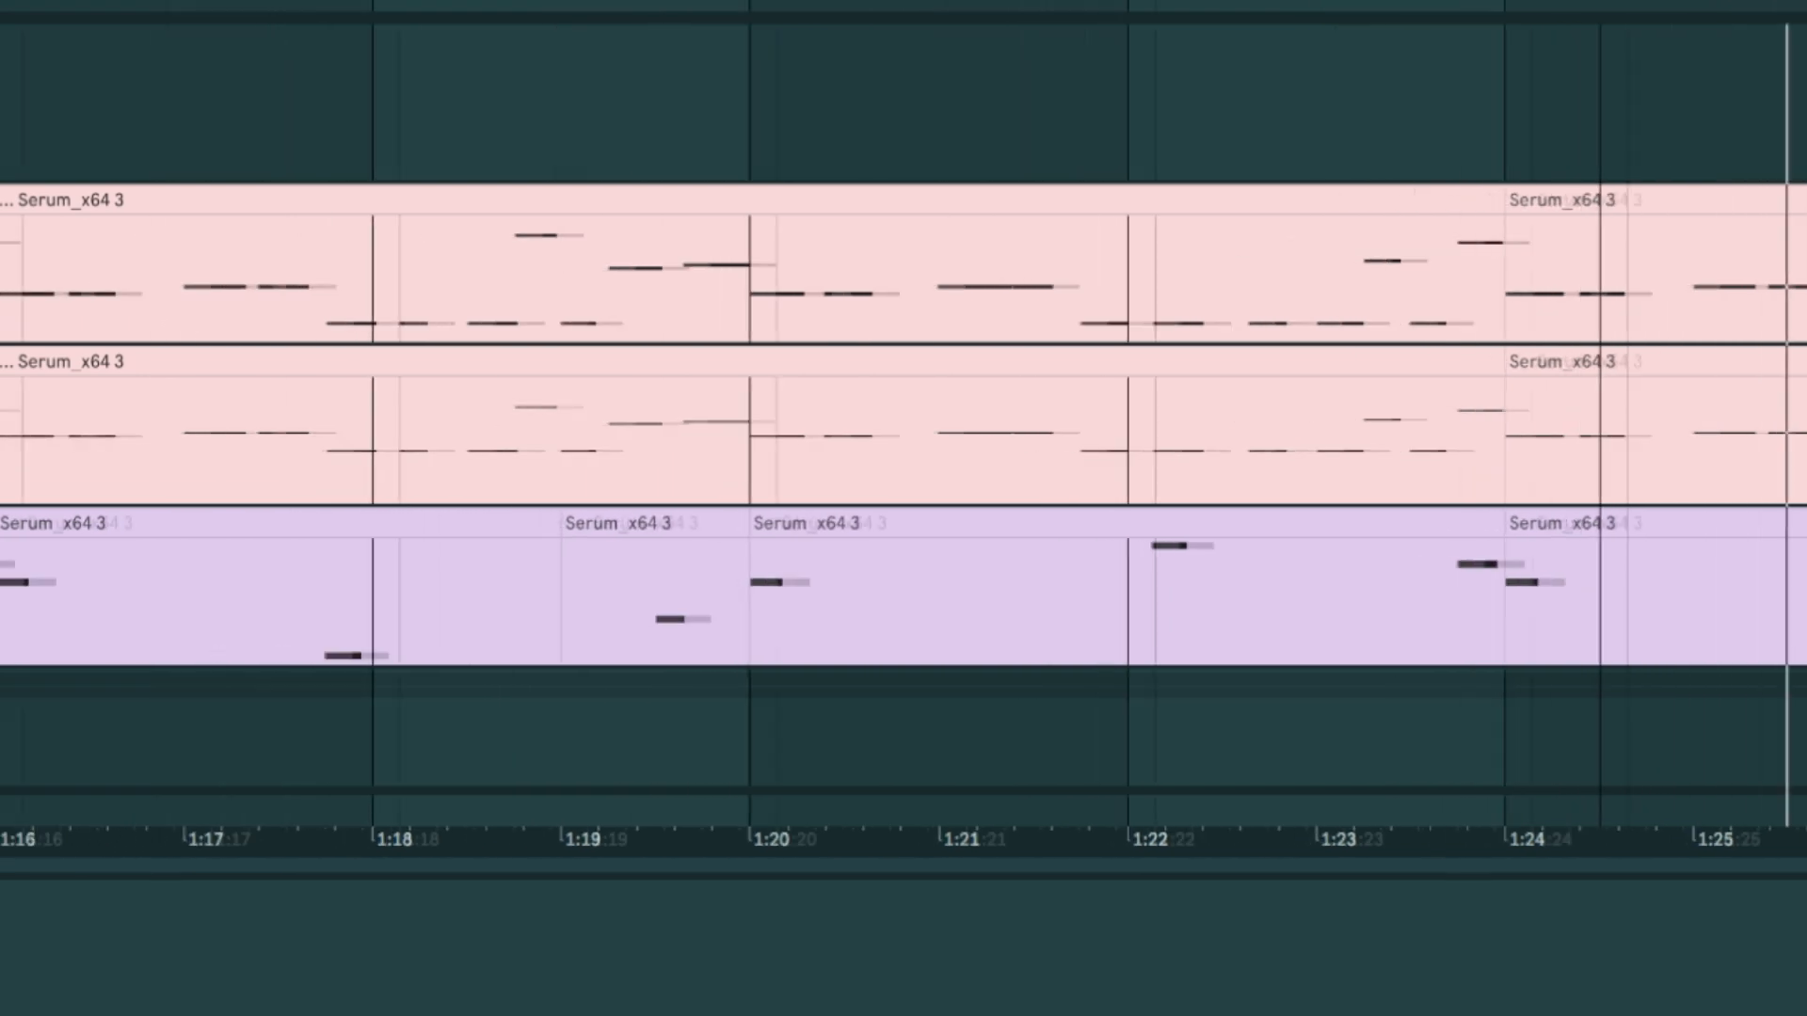
scroll(904, 508, "left", 2)
key("space")
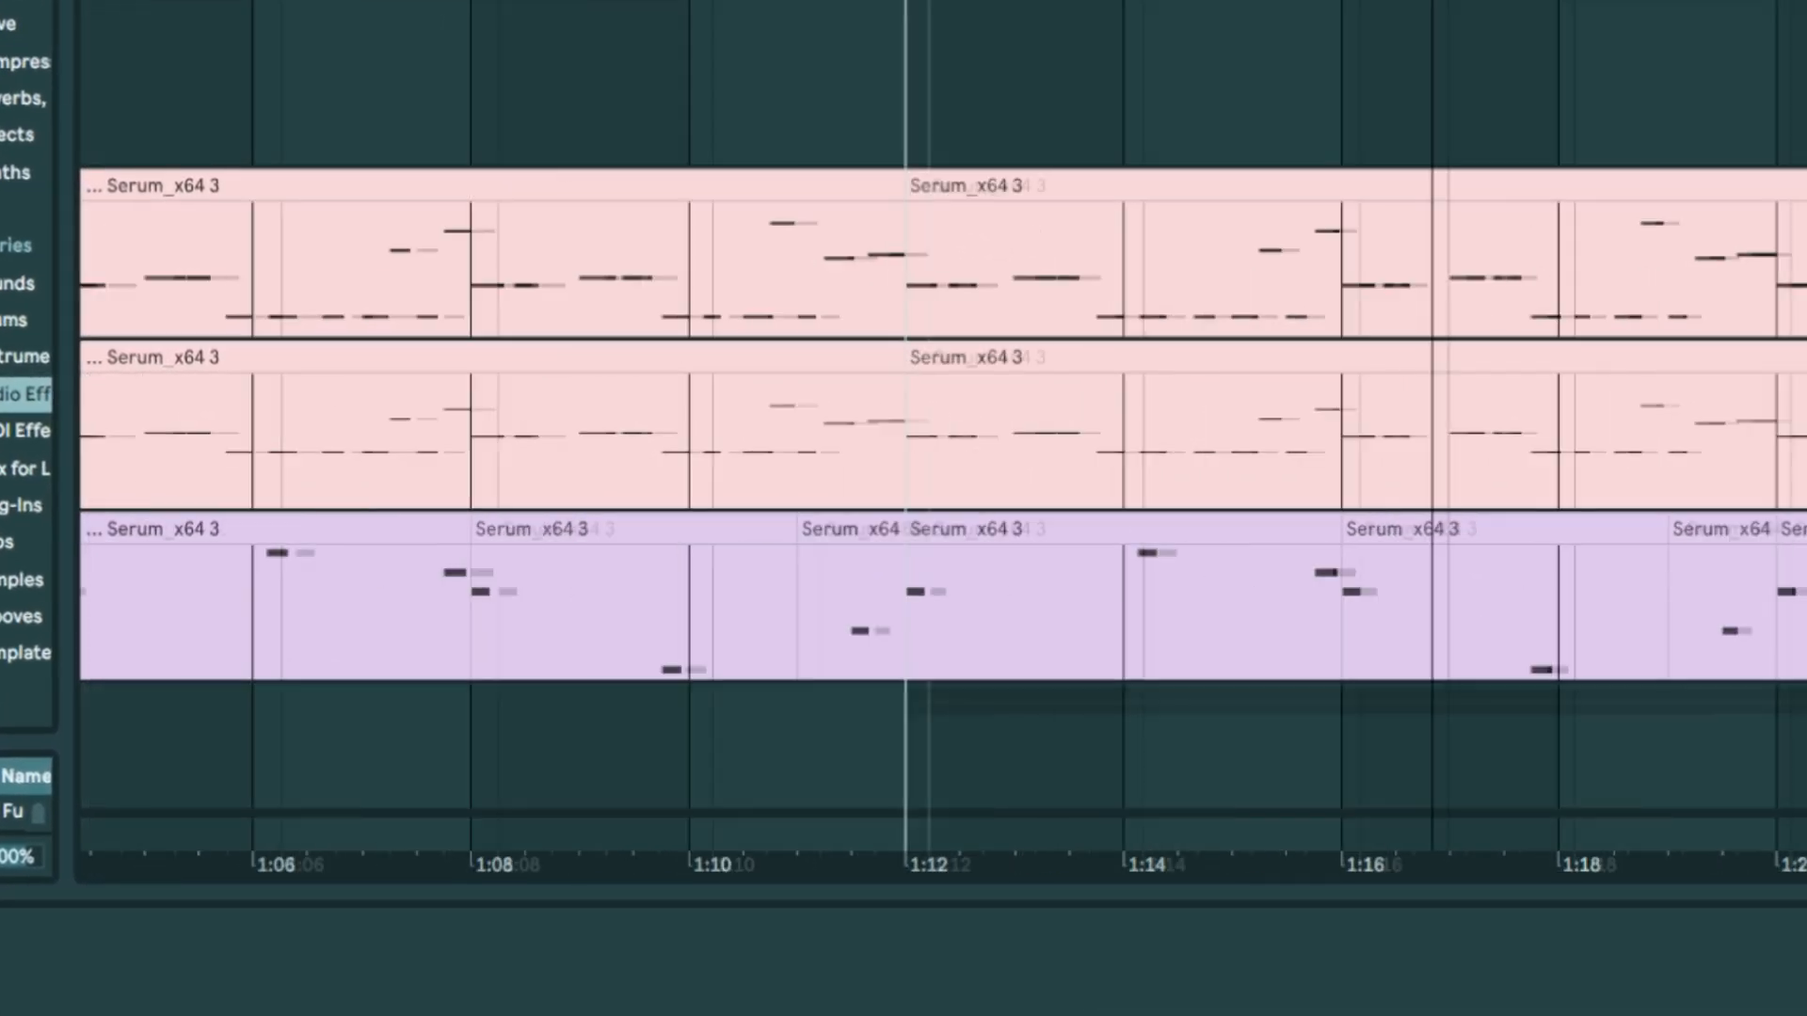
scroll(905, 424, "down", 3)
scroll(905, 424, "left", 2)
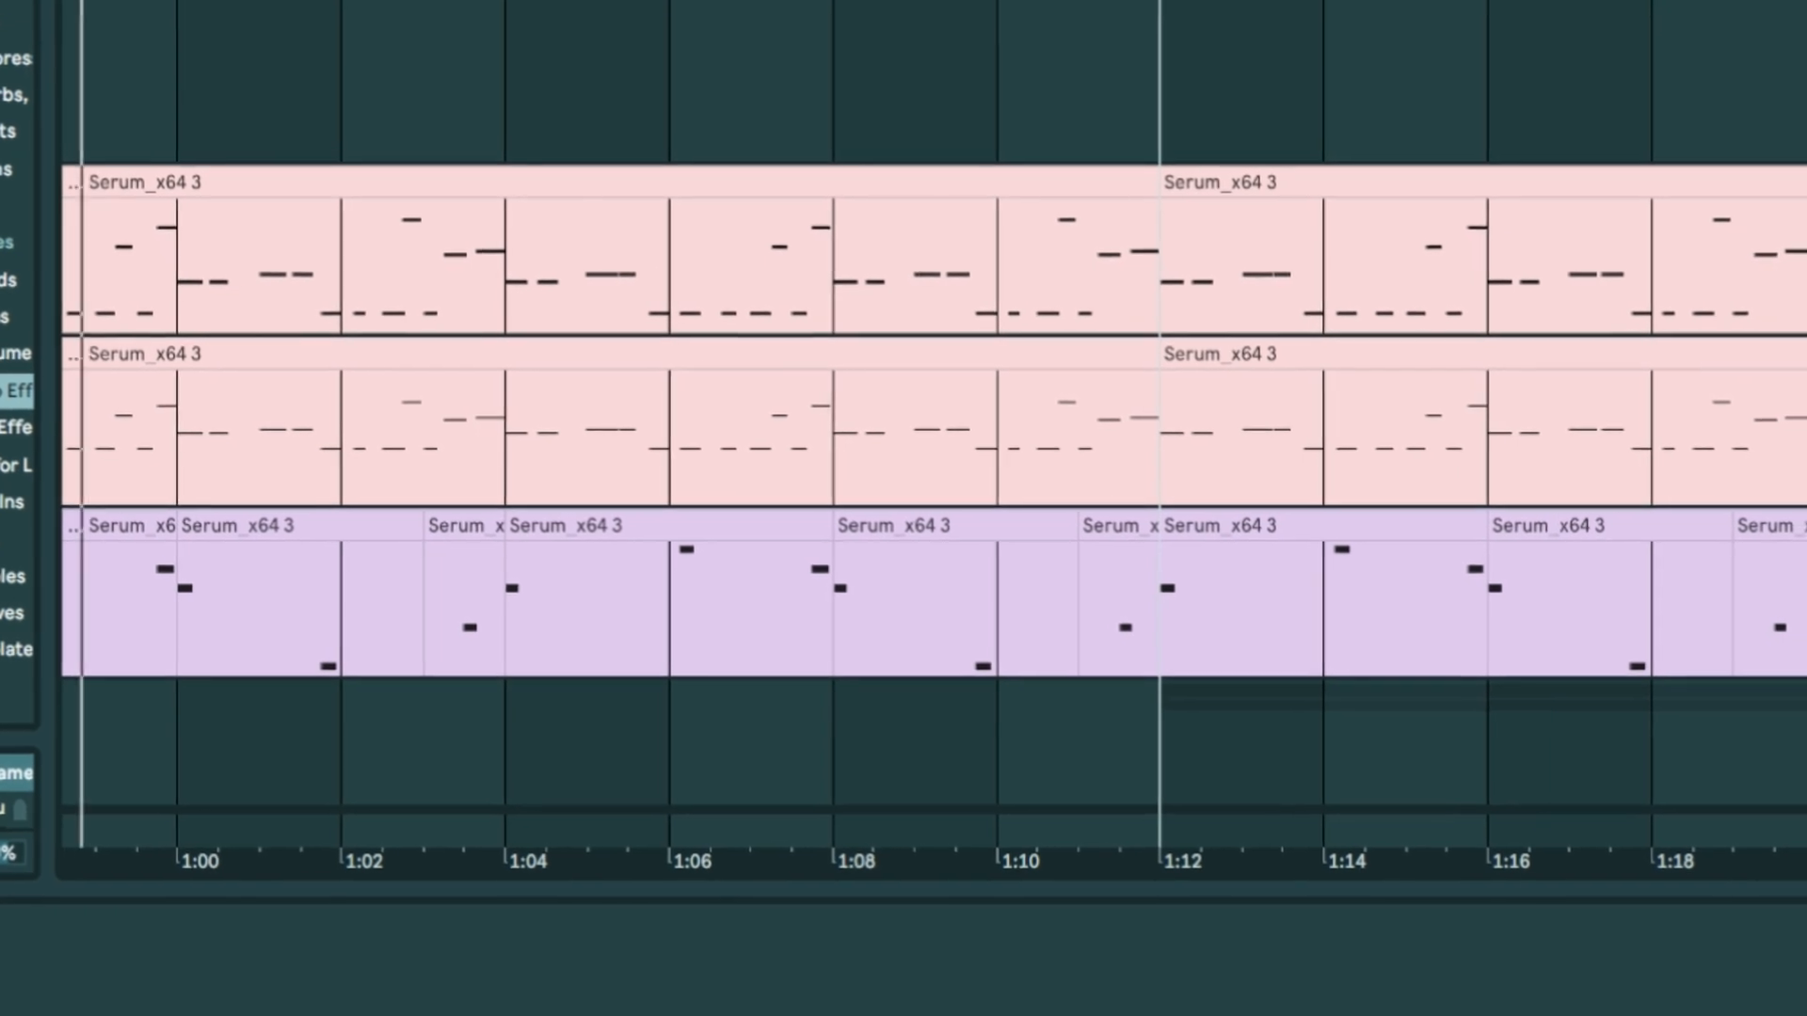
left_click_drag(534, 0, 811, 0)
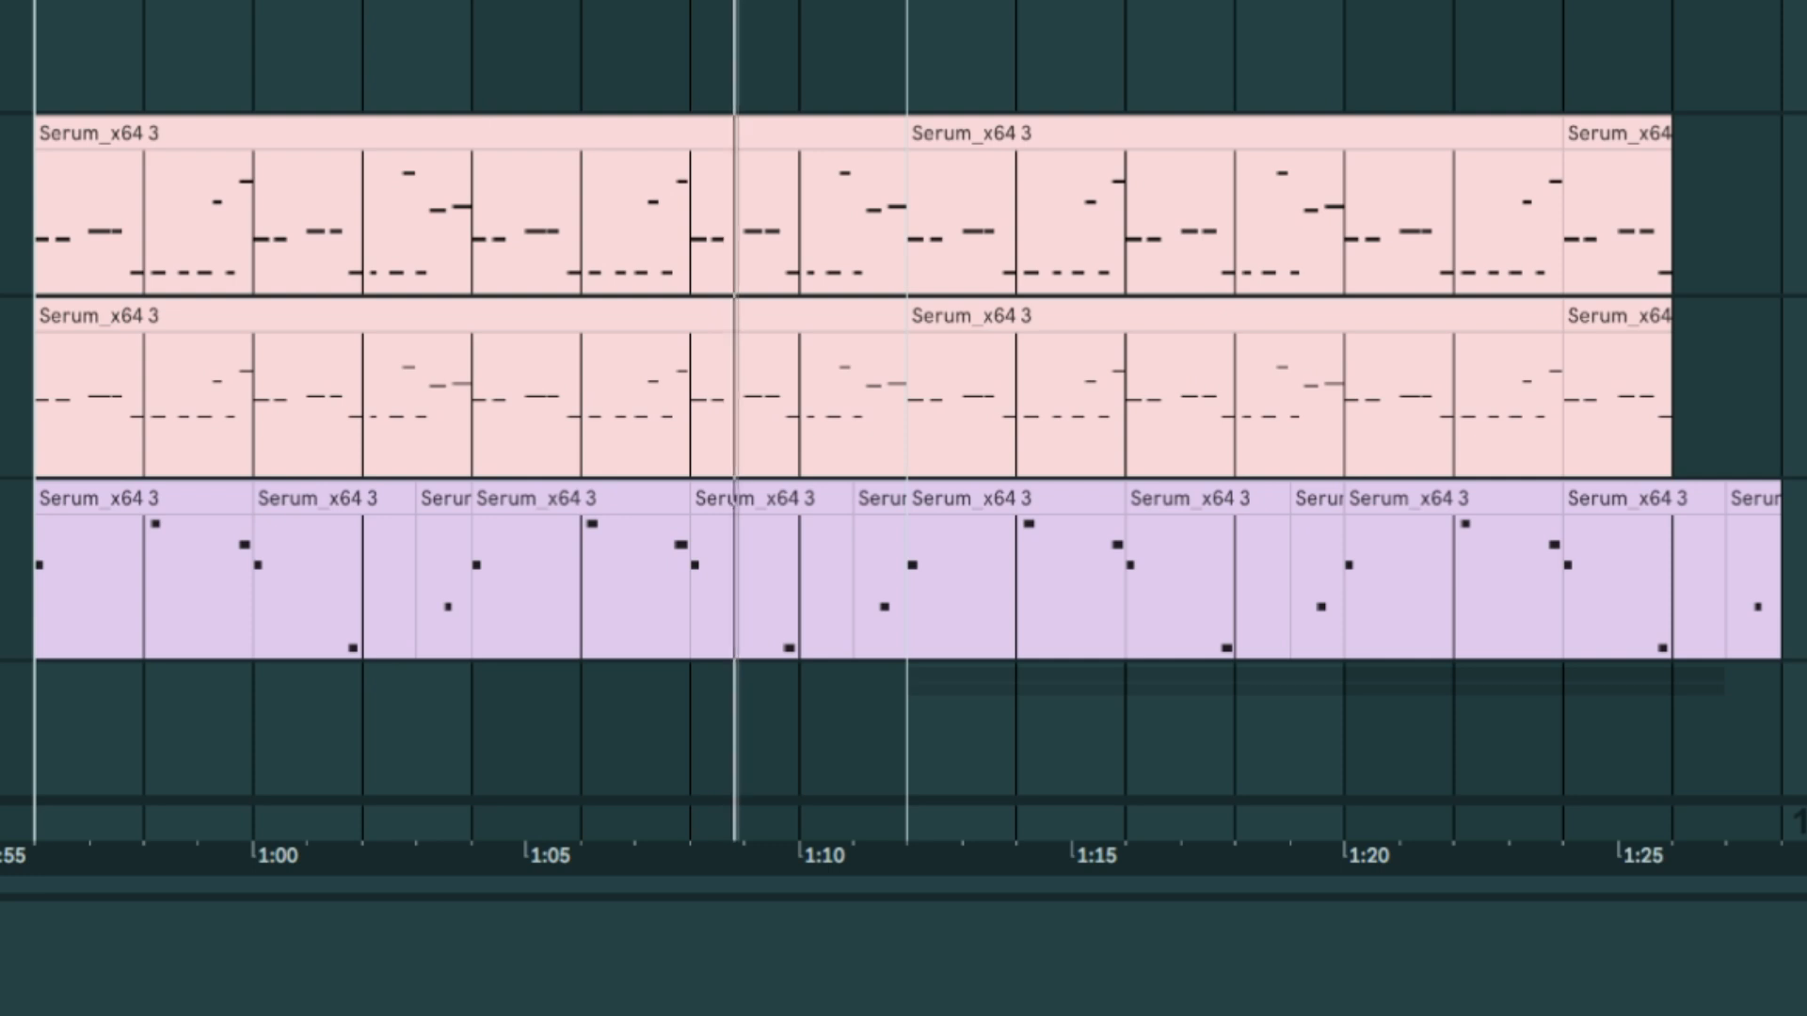
Audition Serum track 45 and FalconVST track 46 of group 44 separately in solo from marker 4.
left_click(1796, 499)
scroll(903, 404, "down", 6)
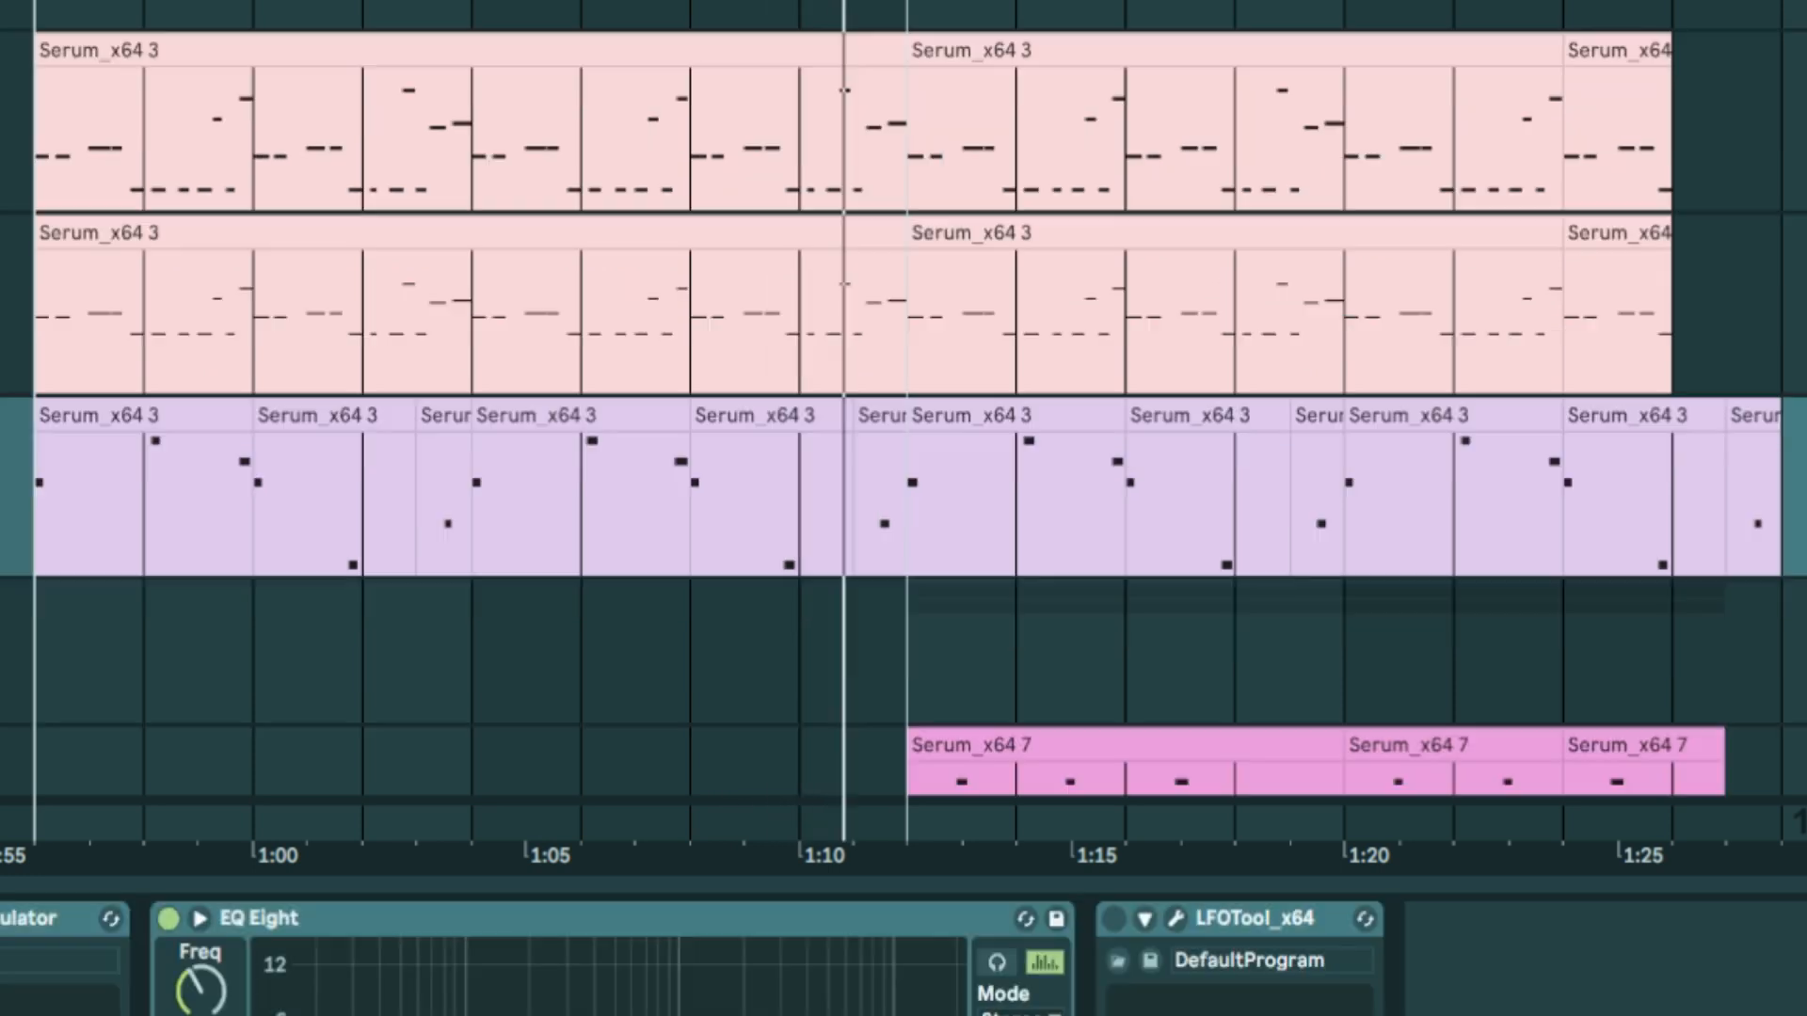
scroll(1533, 548, "down", 4)
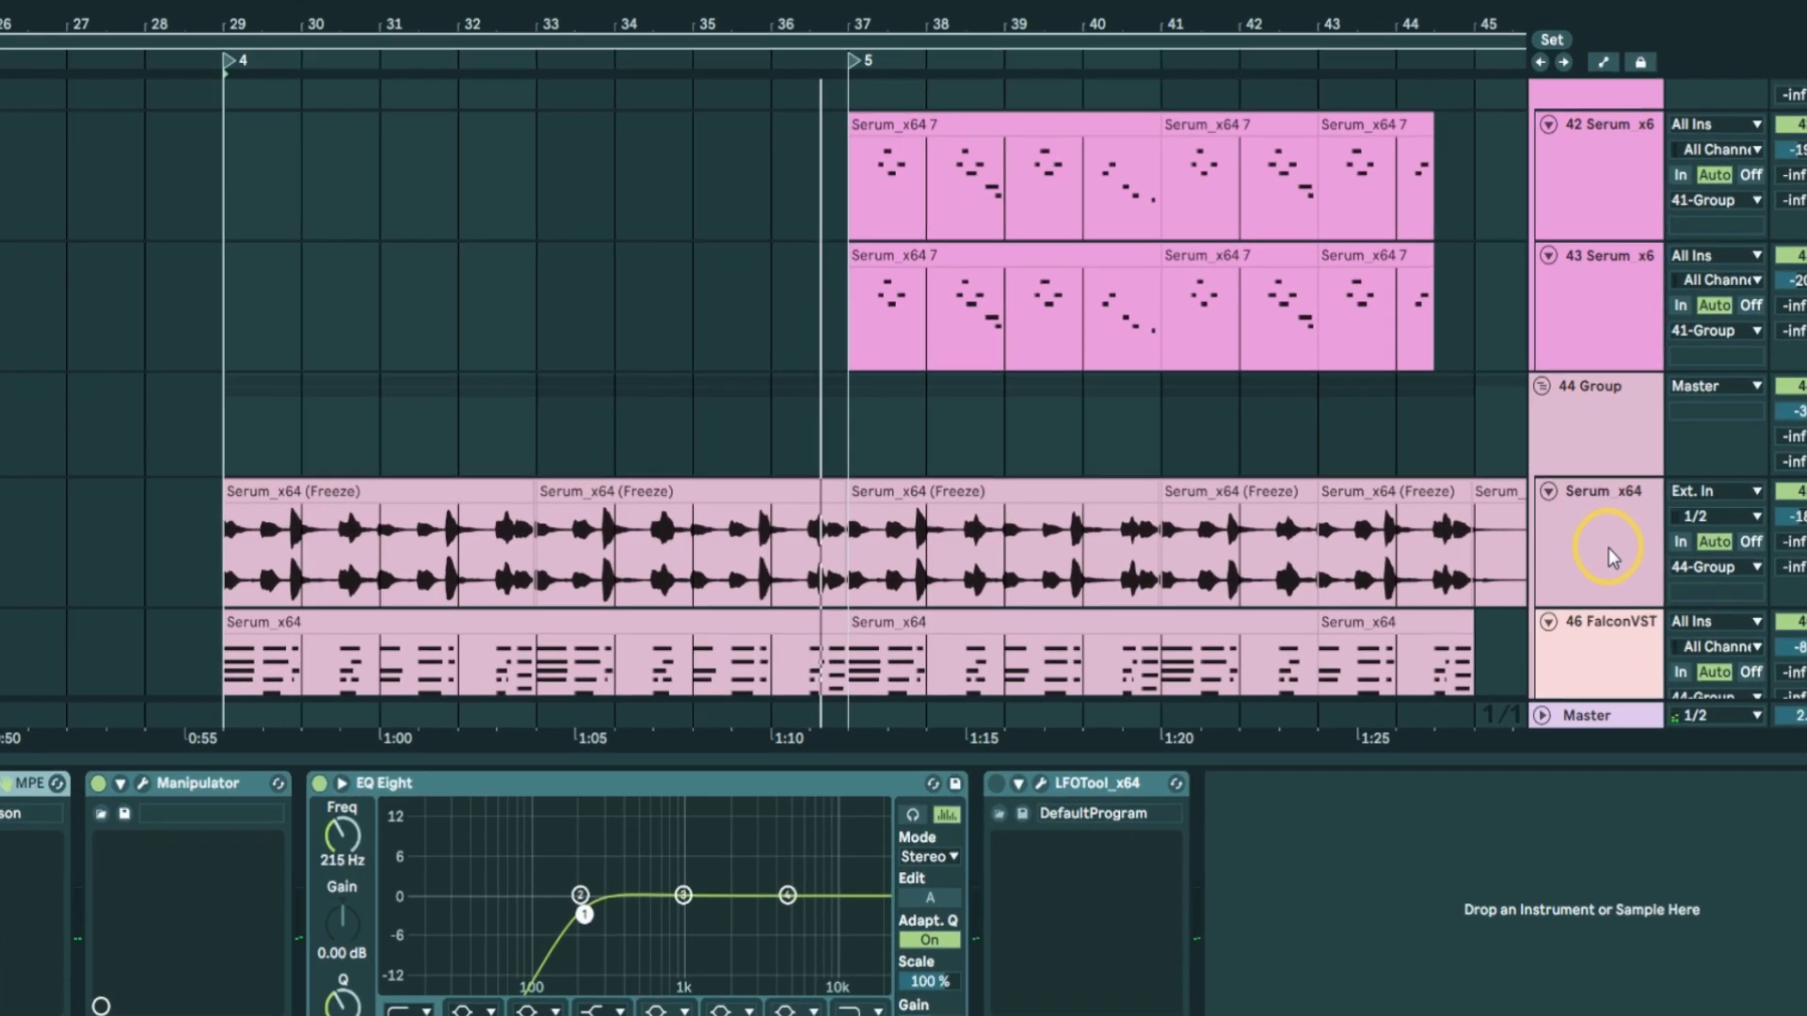
scroll(1652, 550, "down", 4)
scroll(1652, 550, "down", 4)
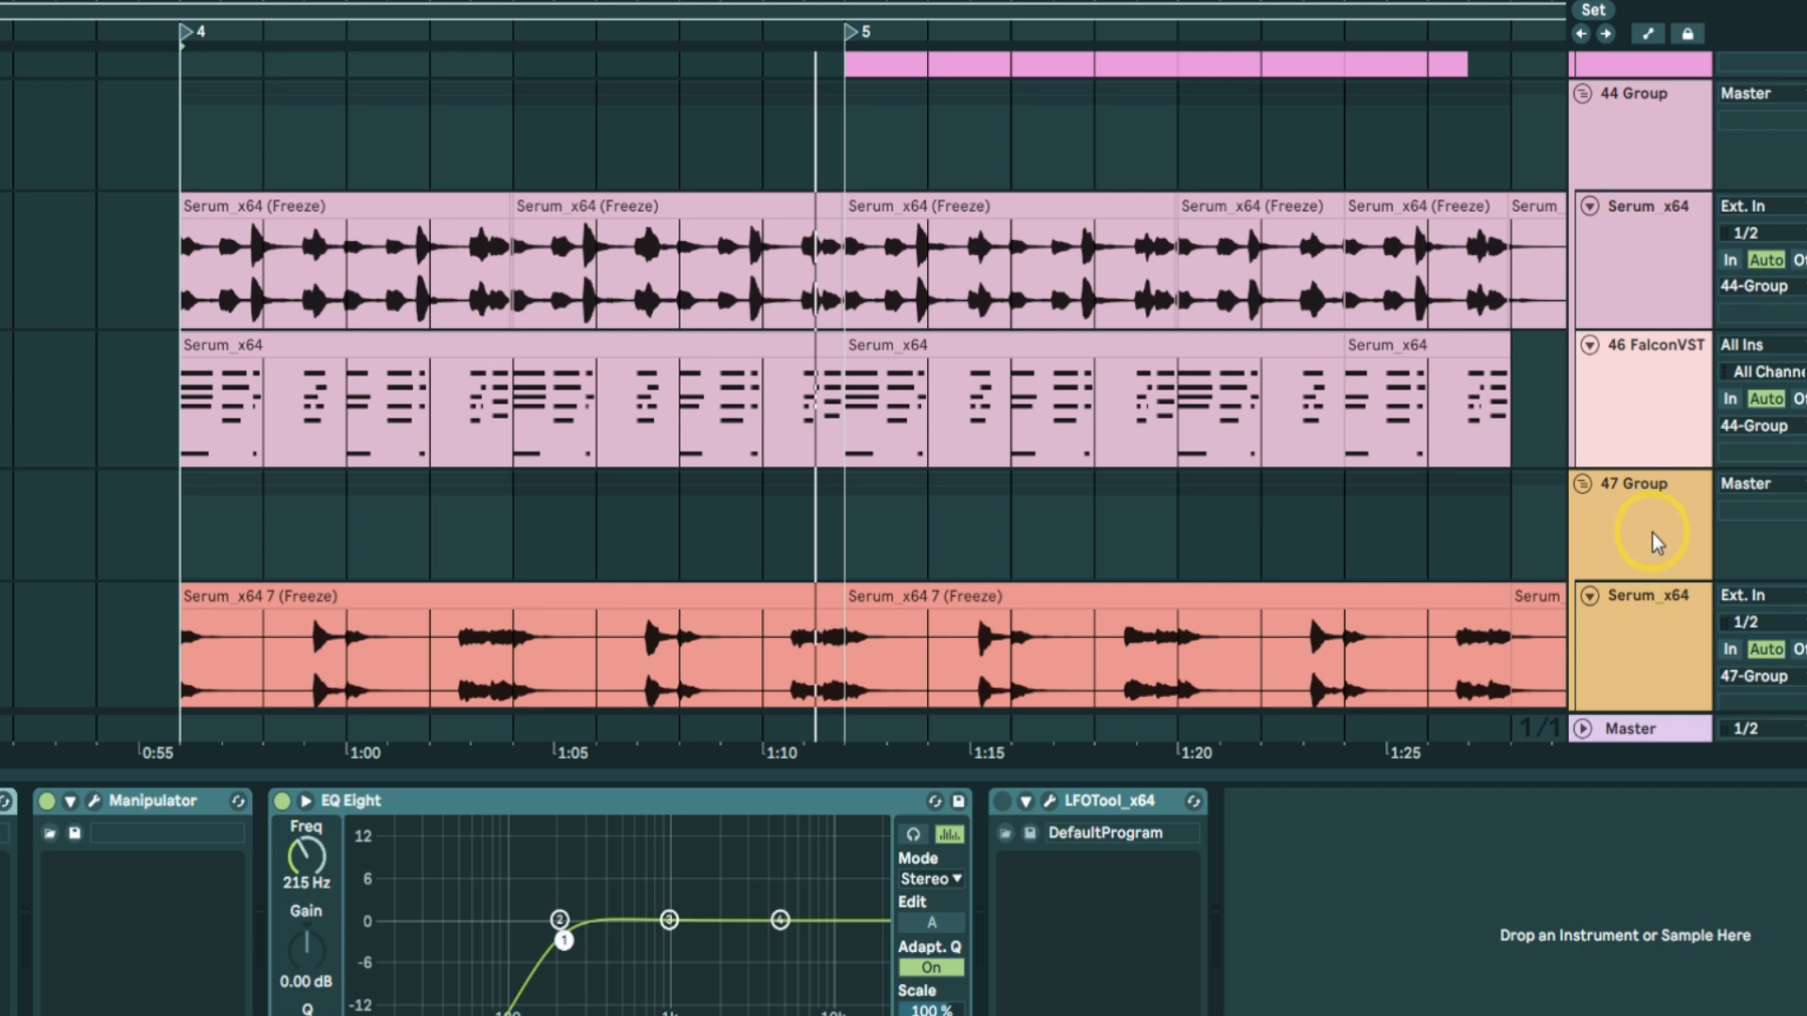
scroll(1691, 393, "up", 1)
scroll(1693, 403, "up", 1)
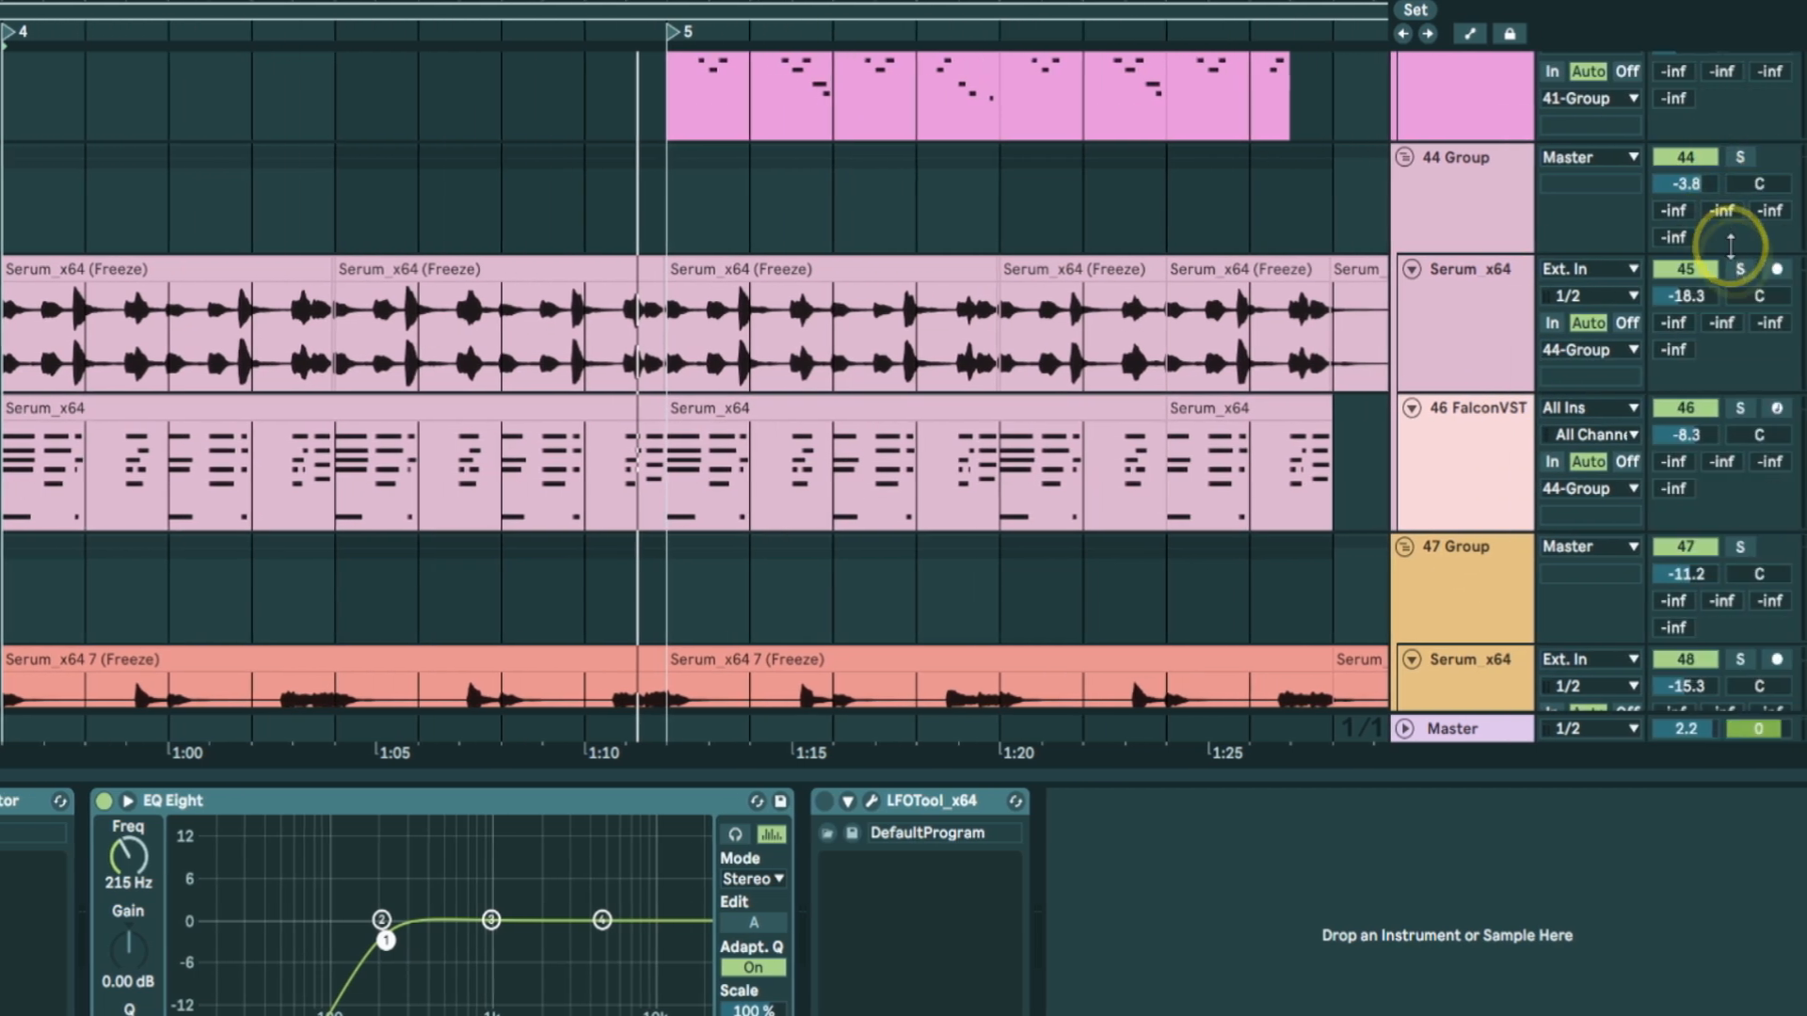
key("space")
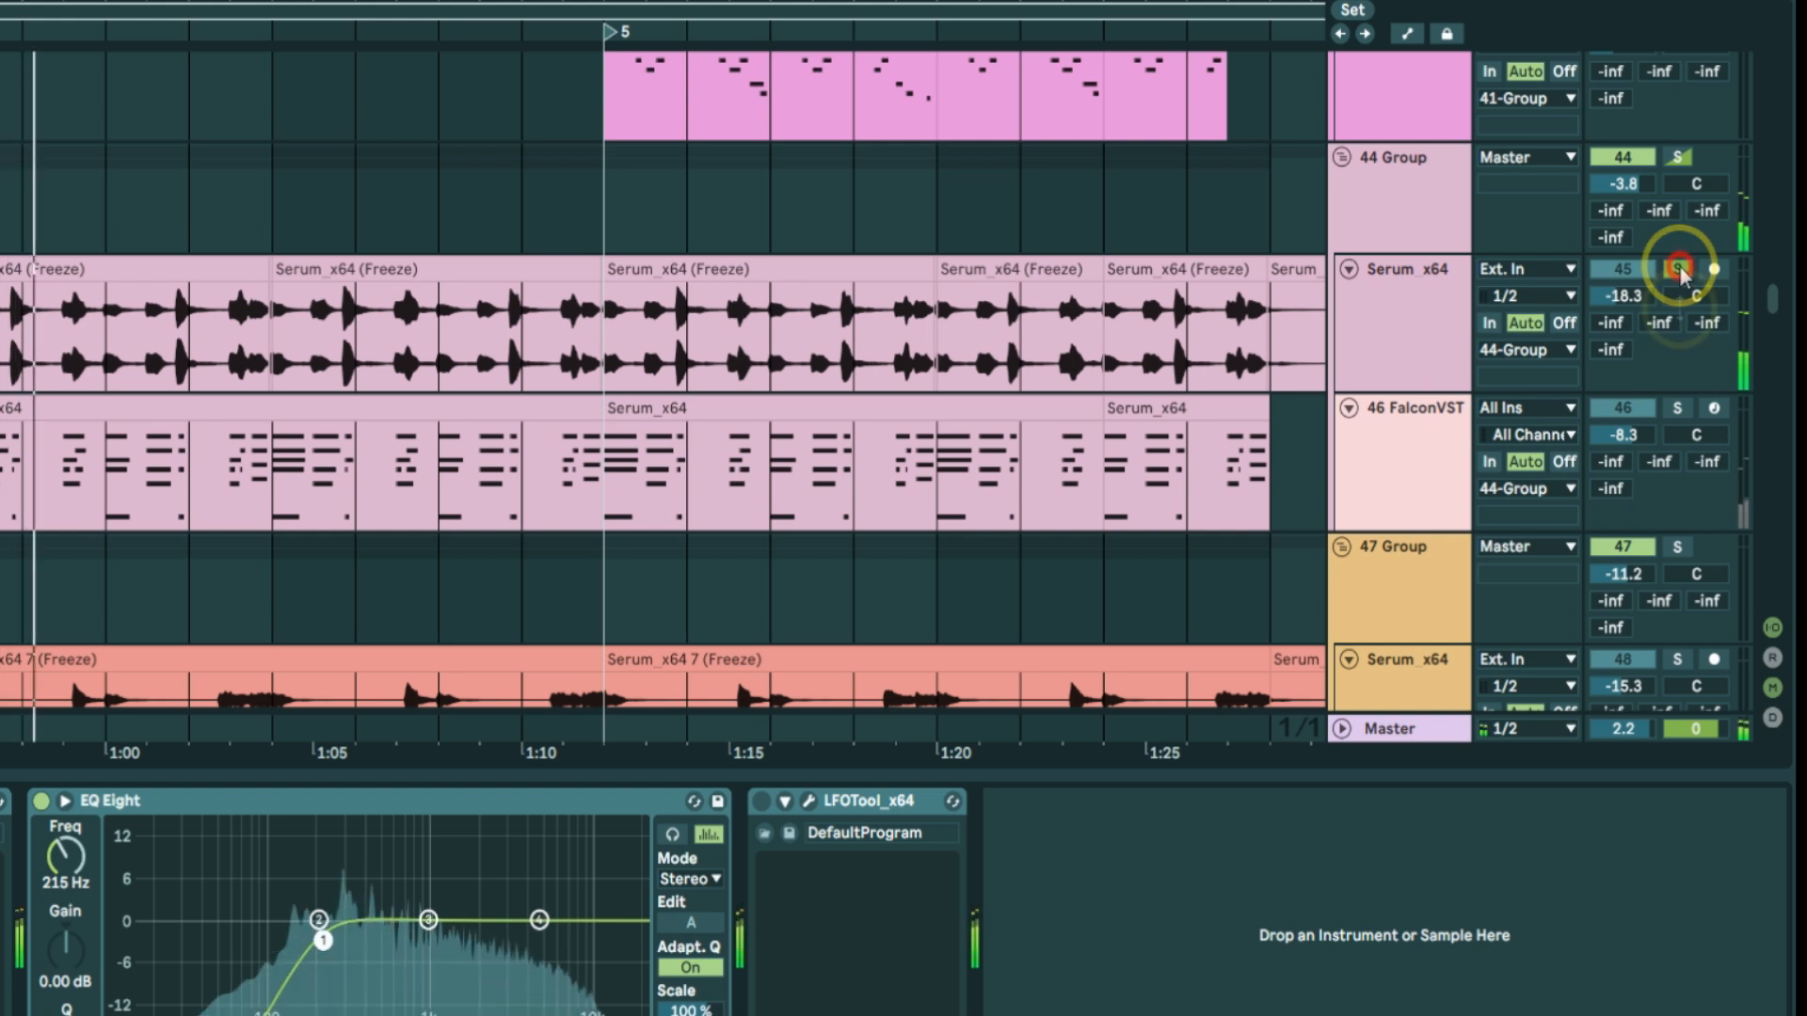
left_click(1677, 408)
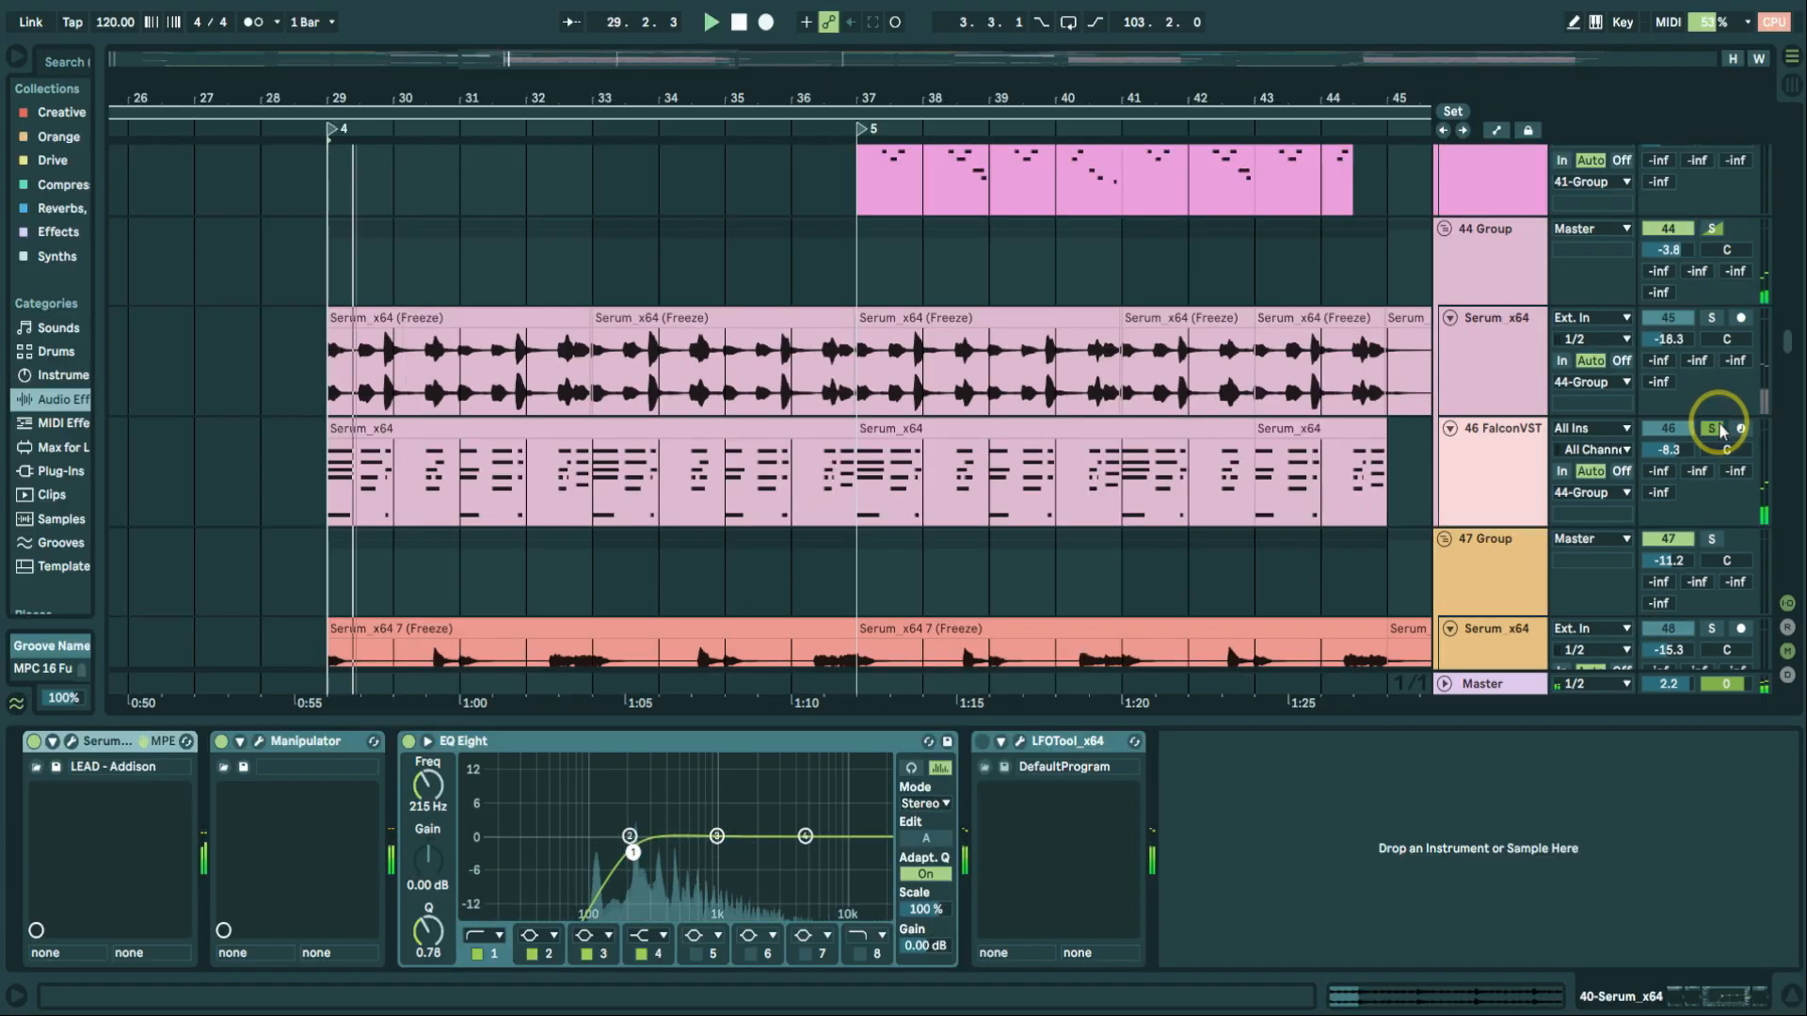
Audition FalconVST track 46 in solo with its Erosion effect, and clear the solo on group 44.
left_click(1482, 505)
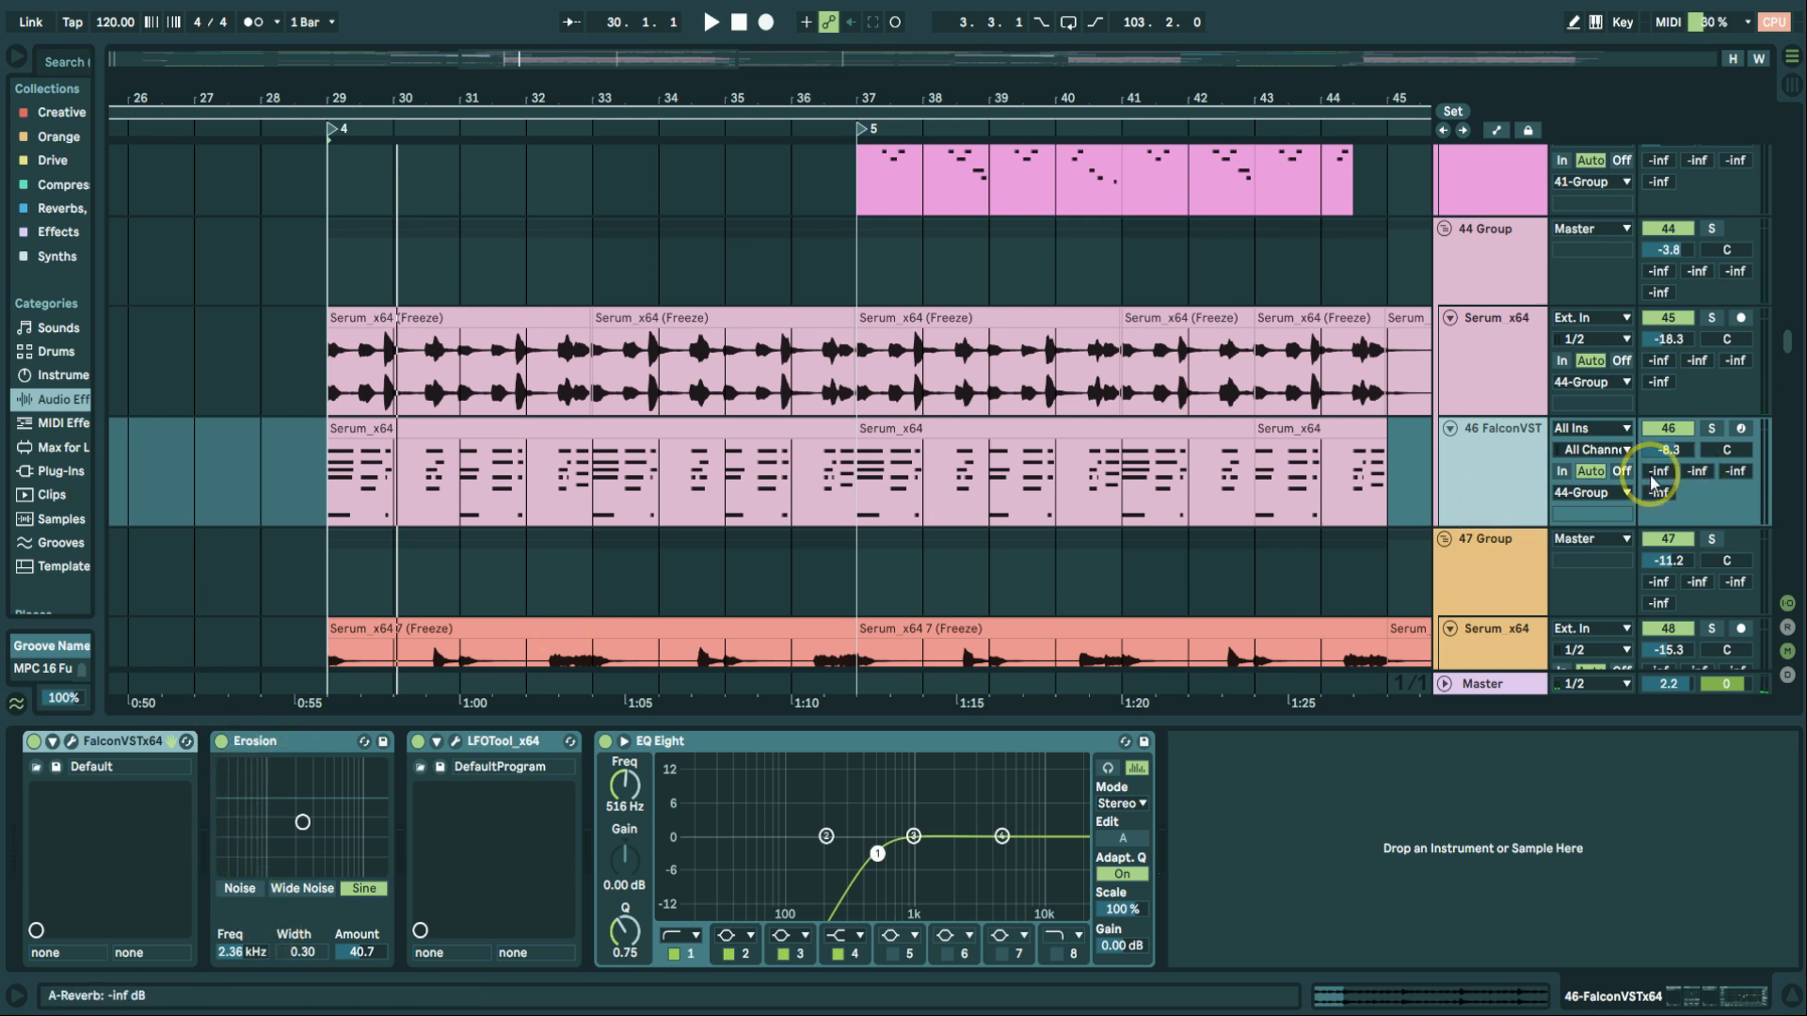
left_click(1713, 431)
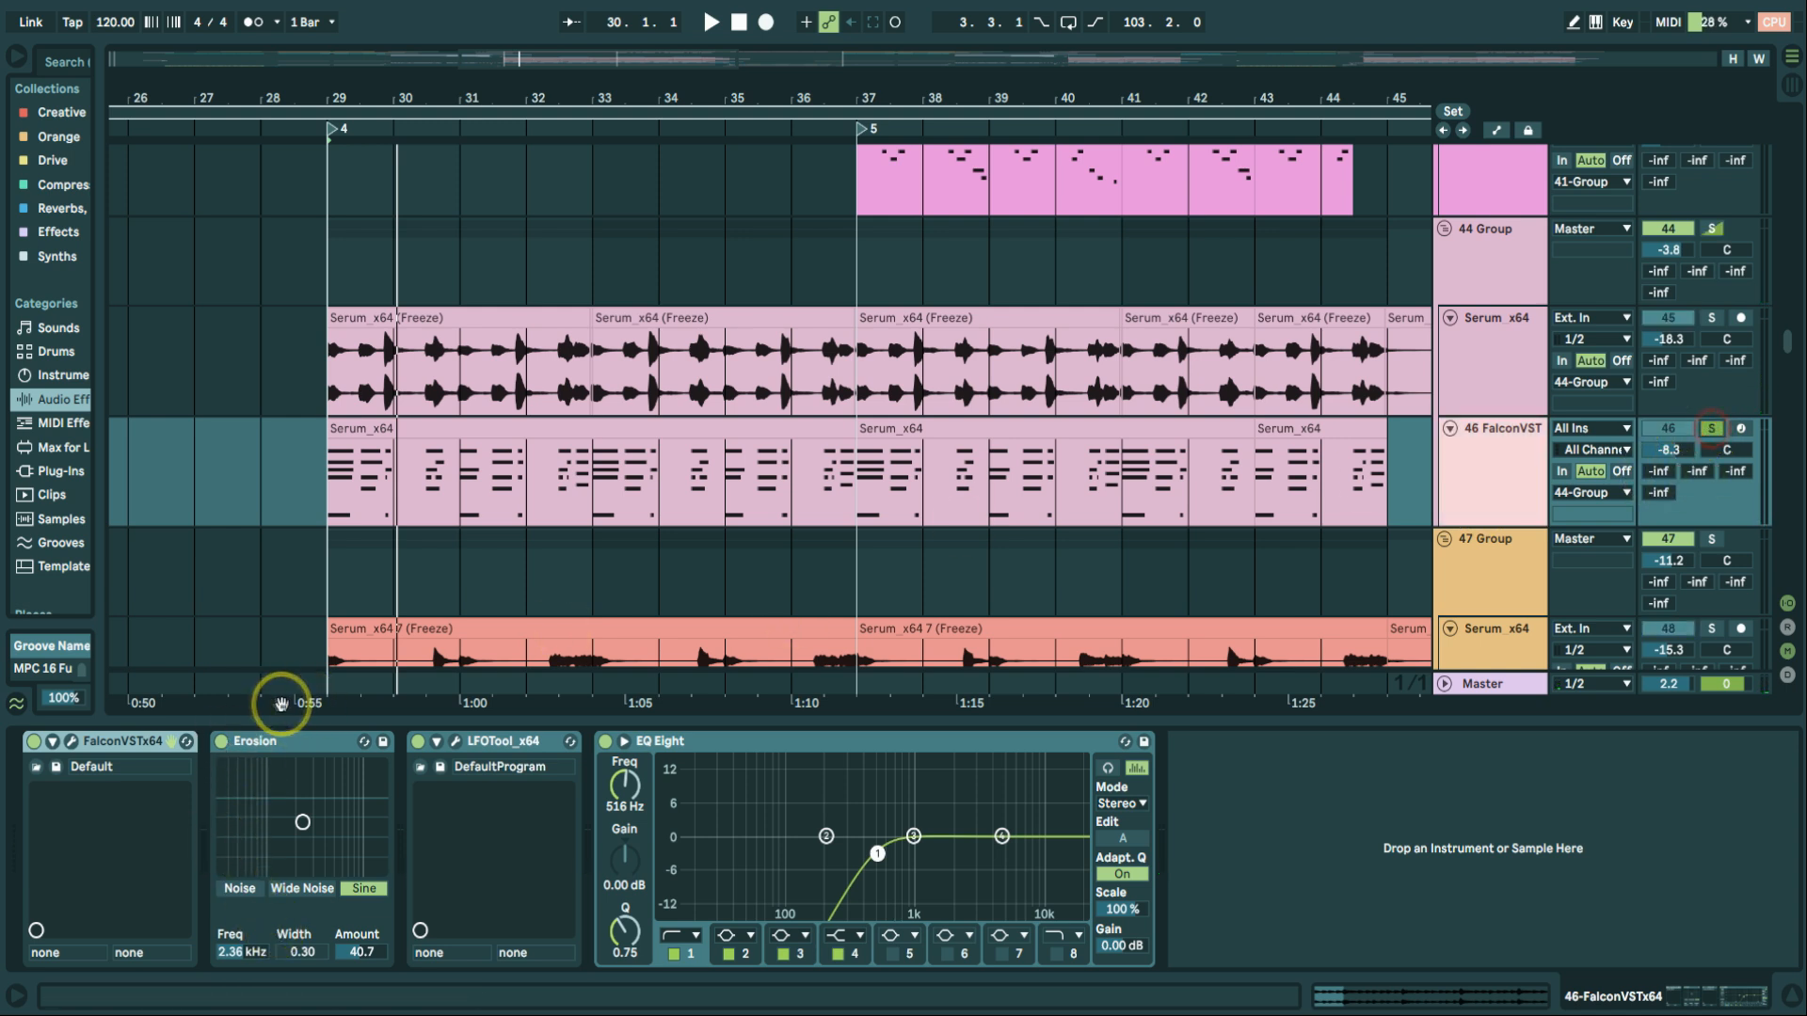
left_click(218, 746)
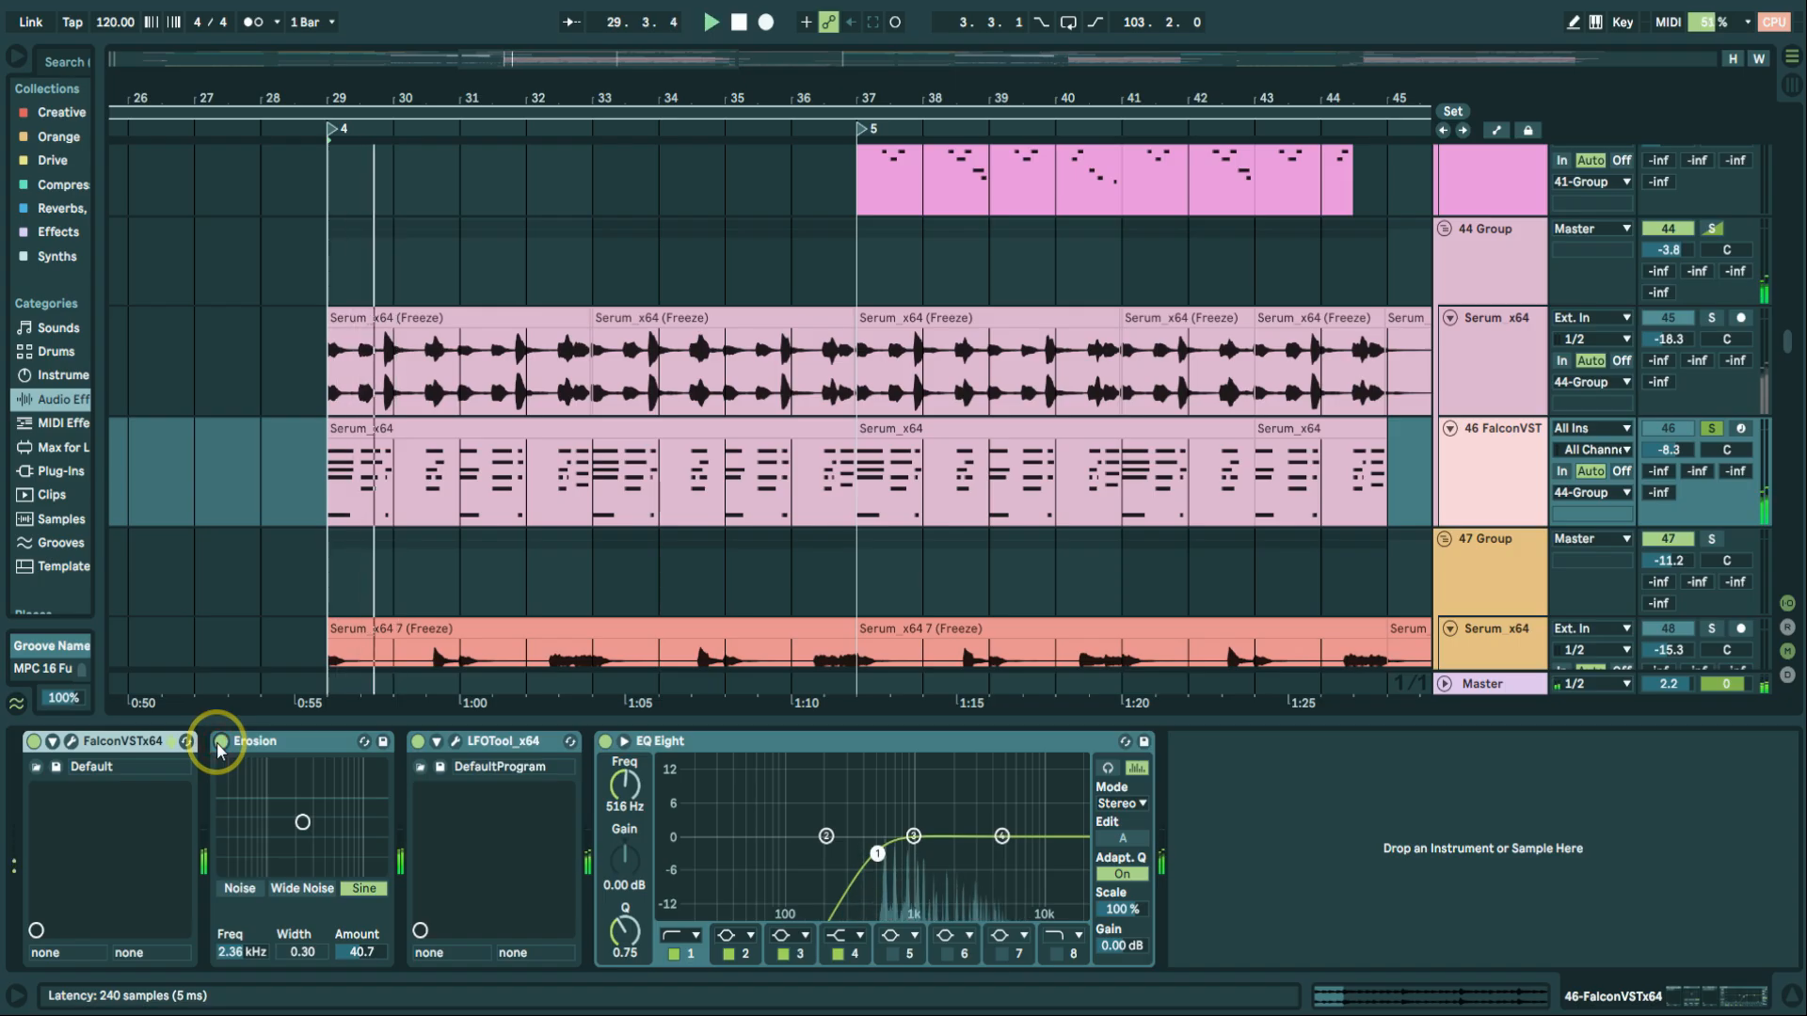
left_click(1712, 229)
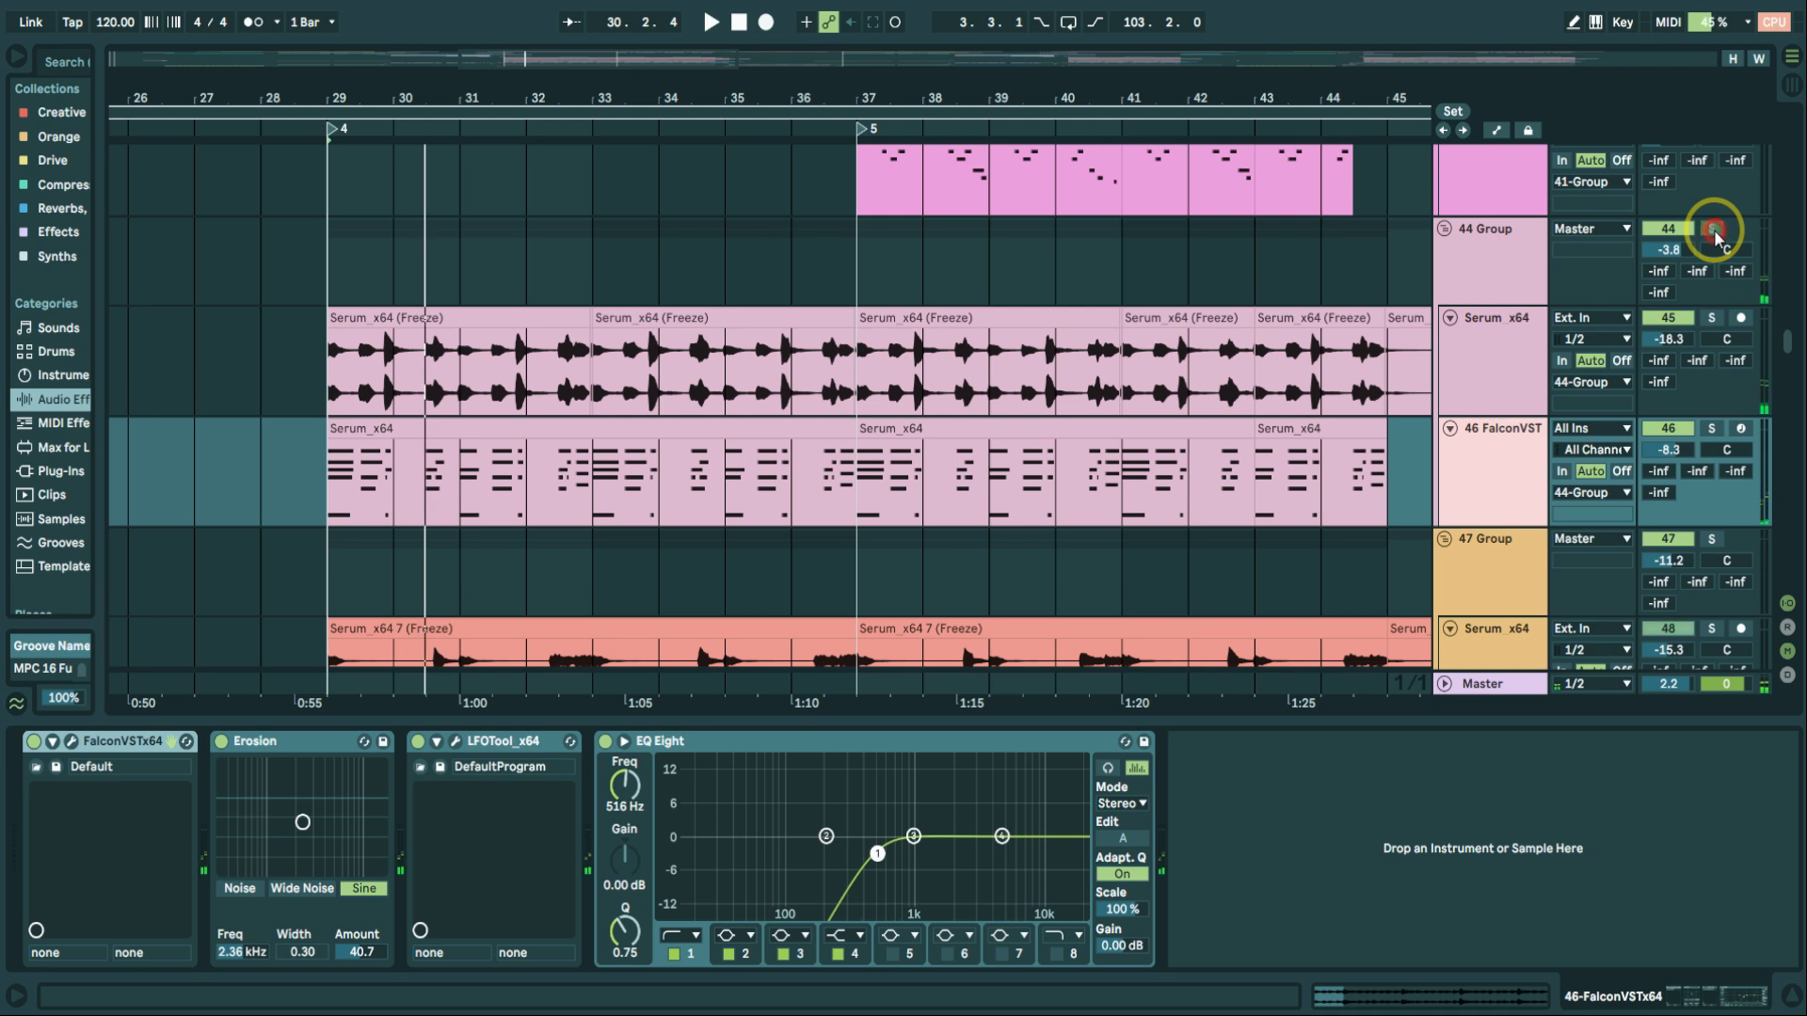
scroll(1554, 435, "down", 5)
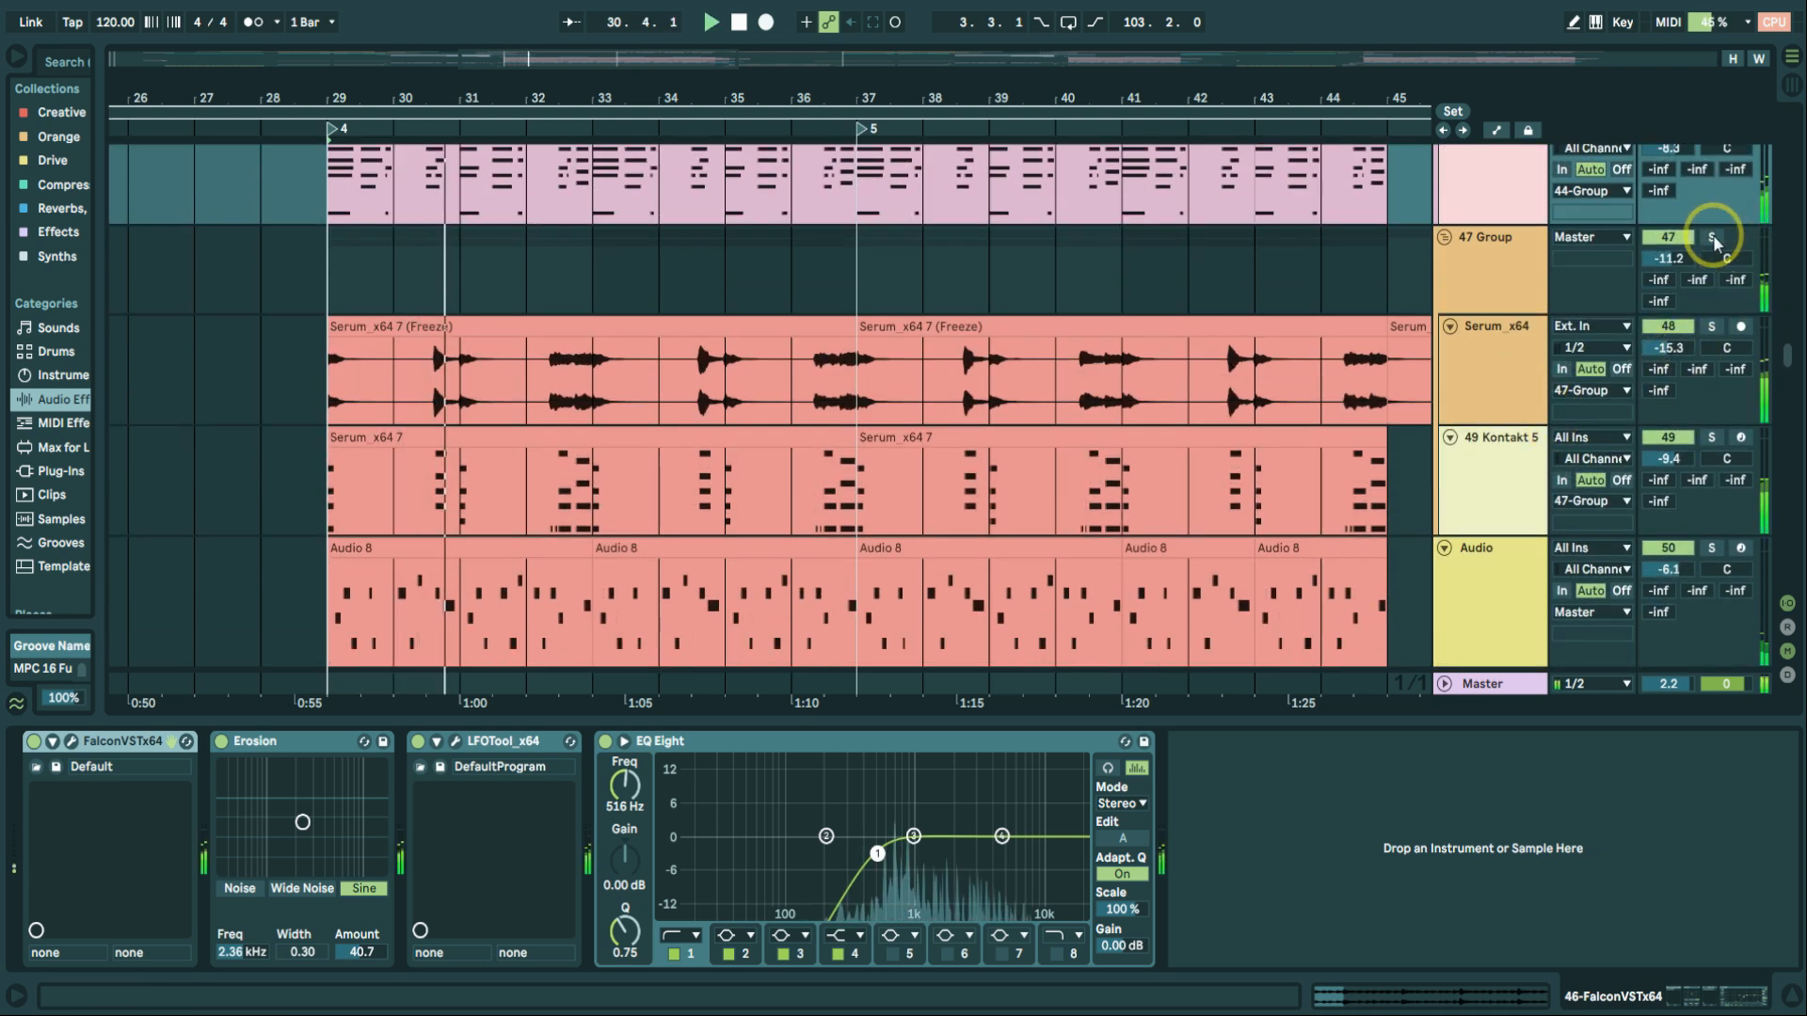
Audition Kontakt track 49 and Audio track 50 in solo, and select Audio track 50.
key("space")
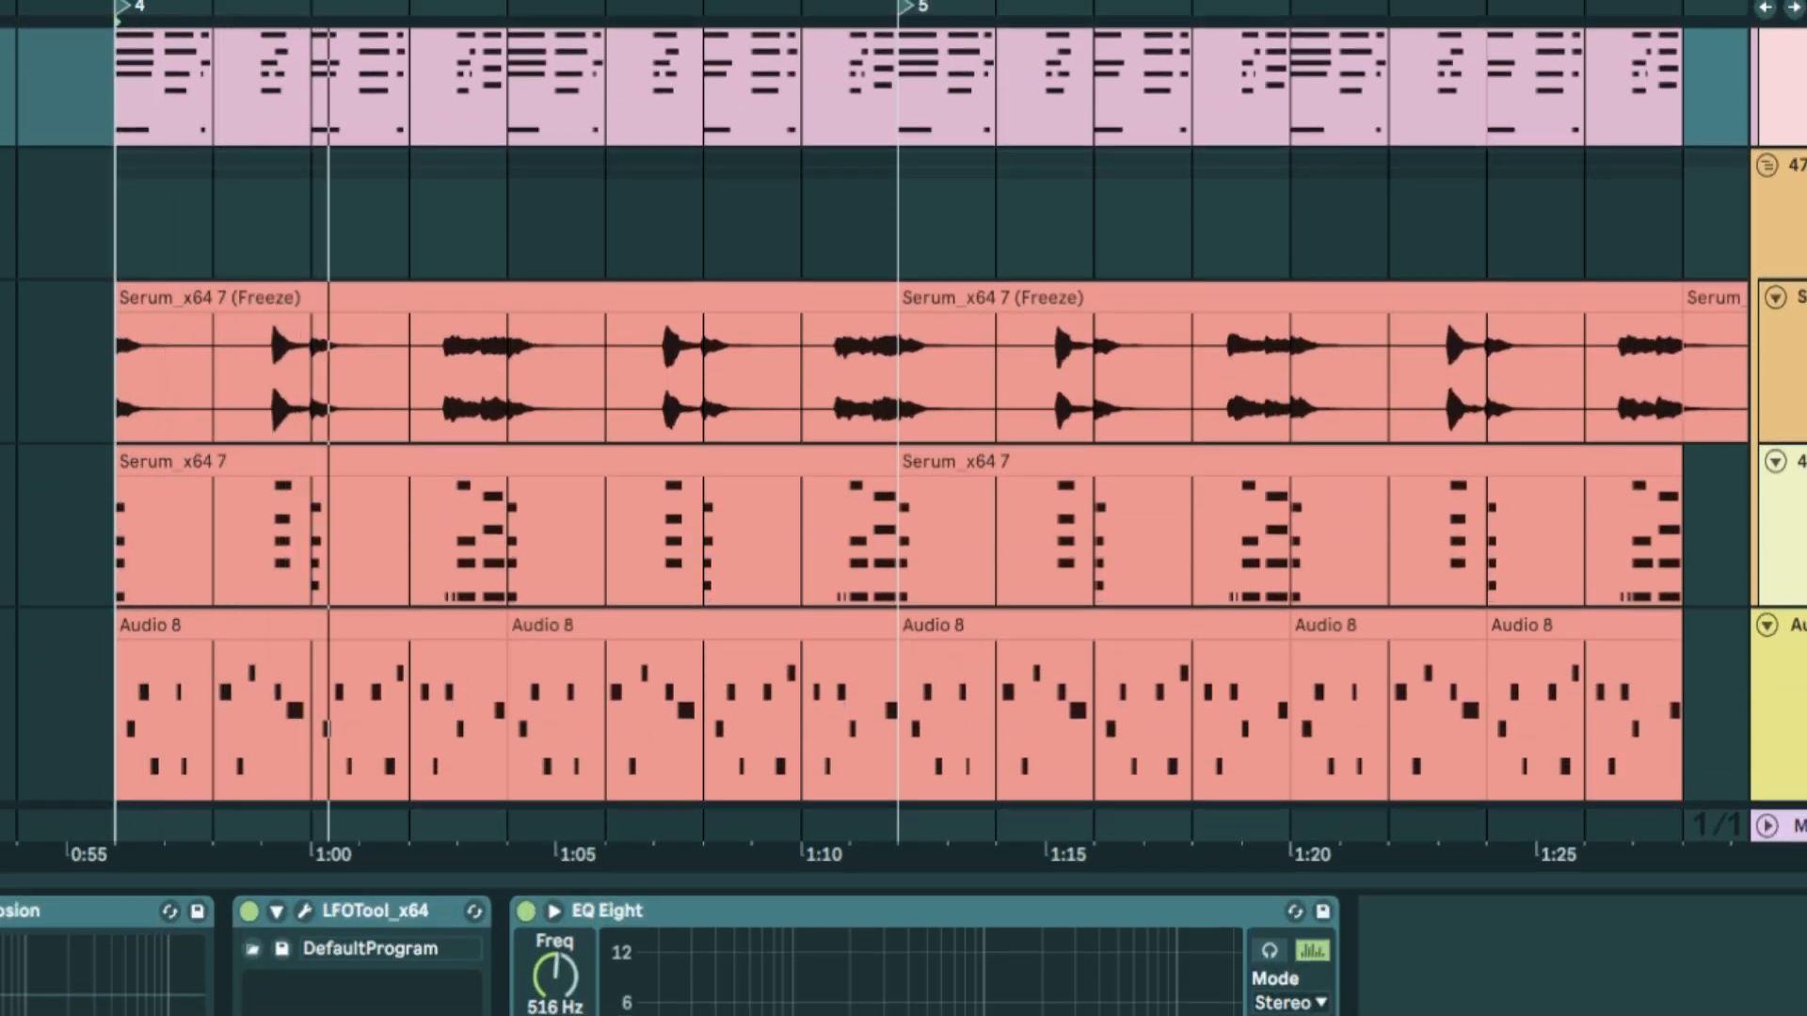
left_click(1711, 446)
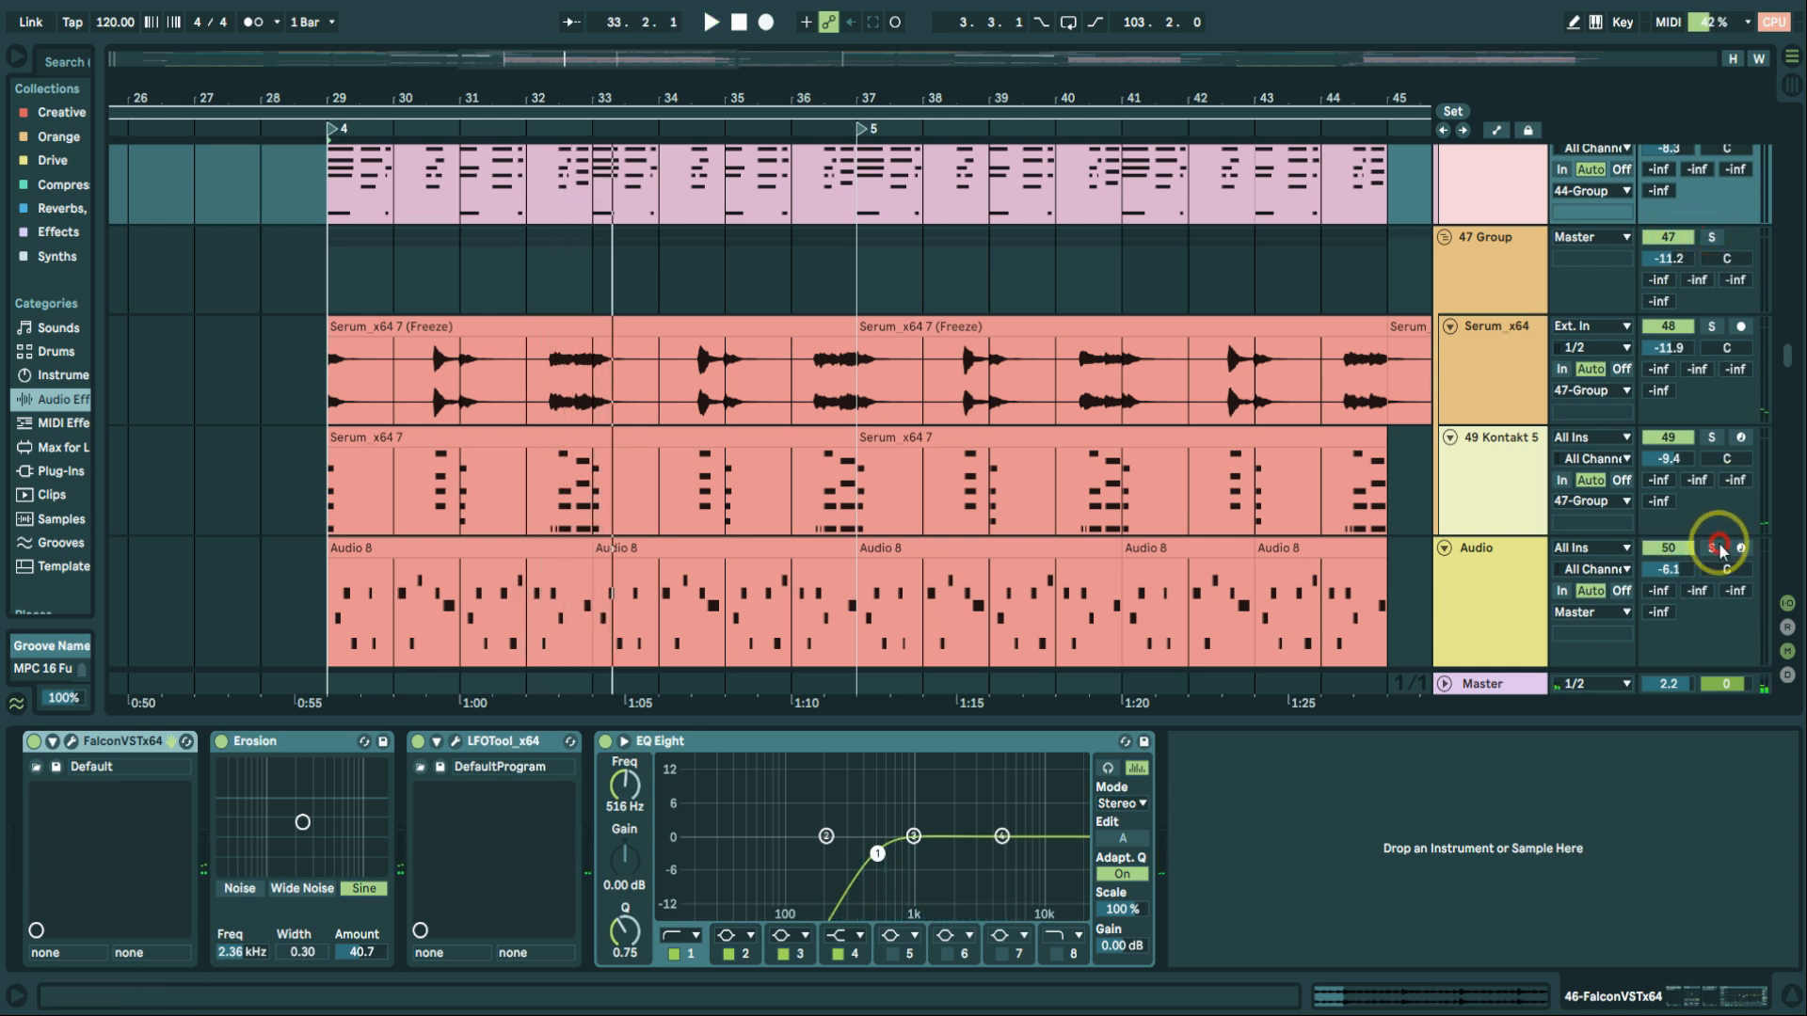
left_click(1516, 590)
Extend the selection from Audio track 50 up to group 47 and play these layers together from marker 4.
scroll(1505, 591, "down", 2)
scroll(1504, 587, "up", 1)
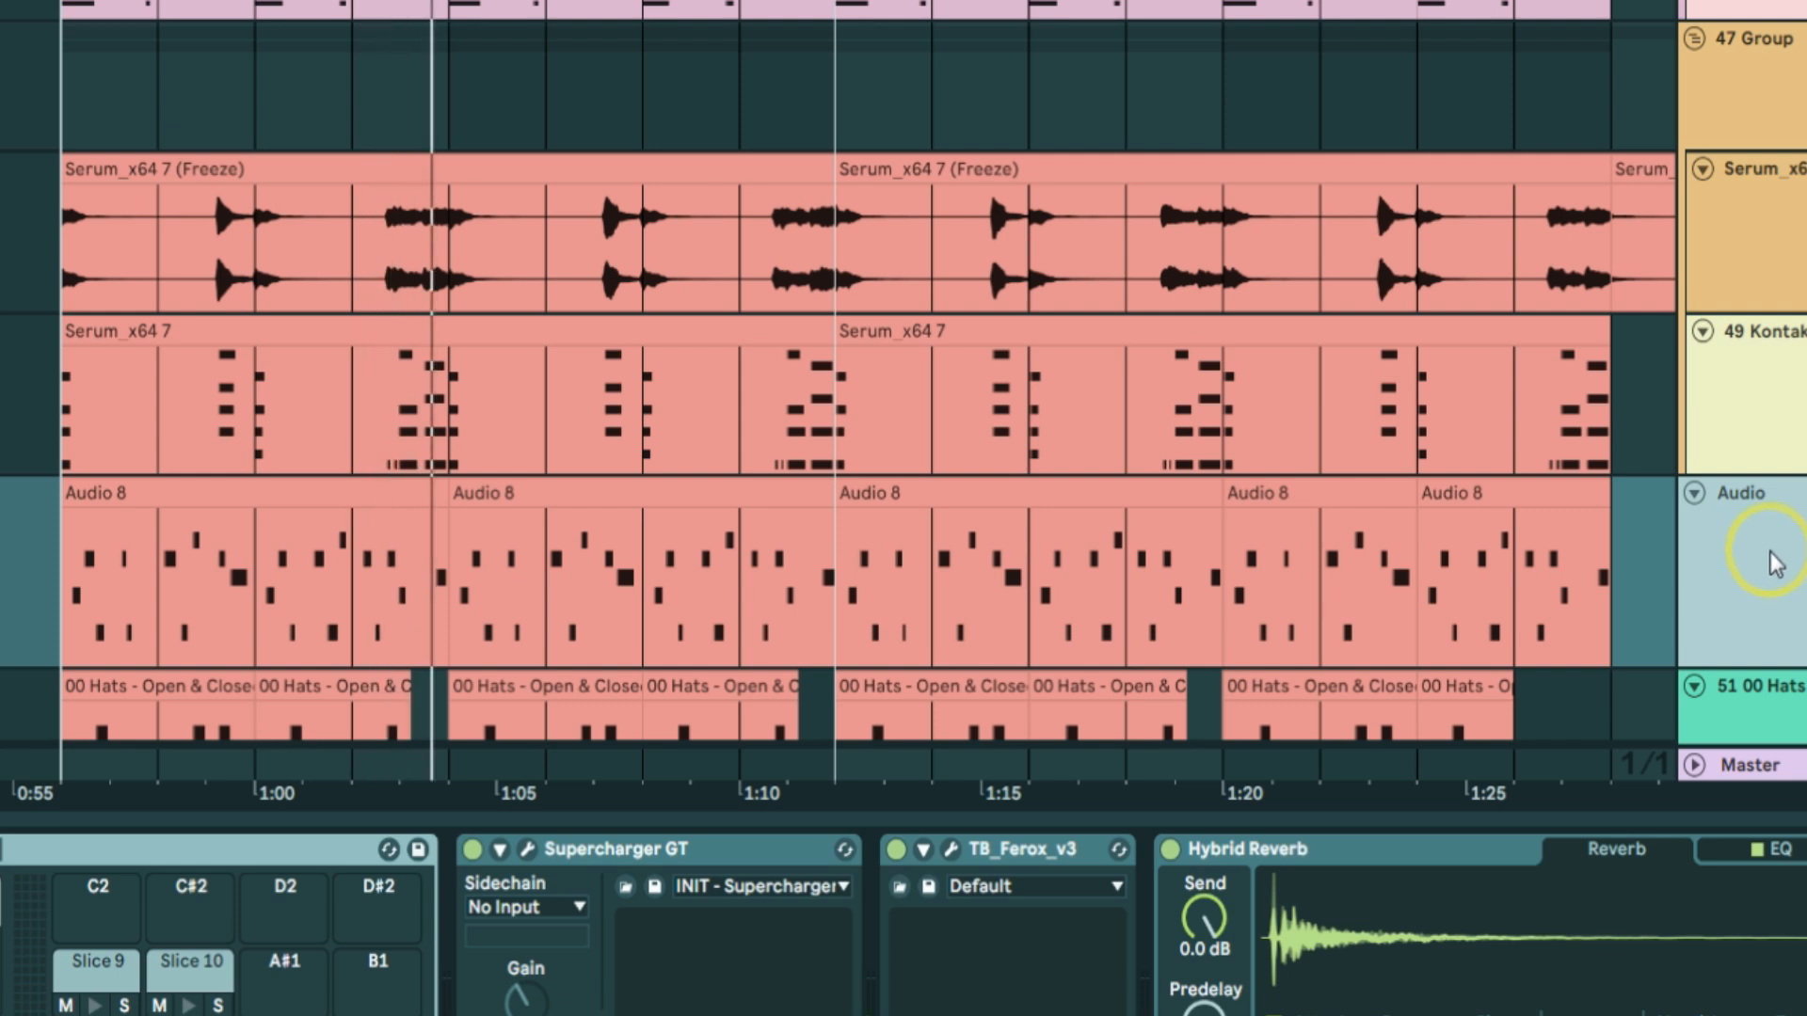
left_click(1752, 73)
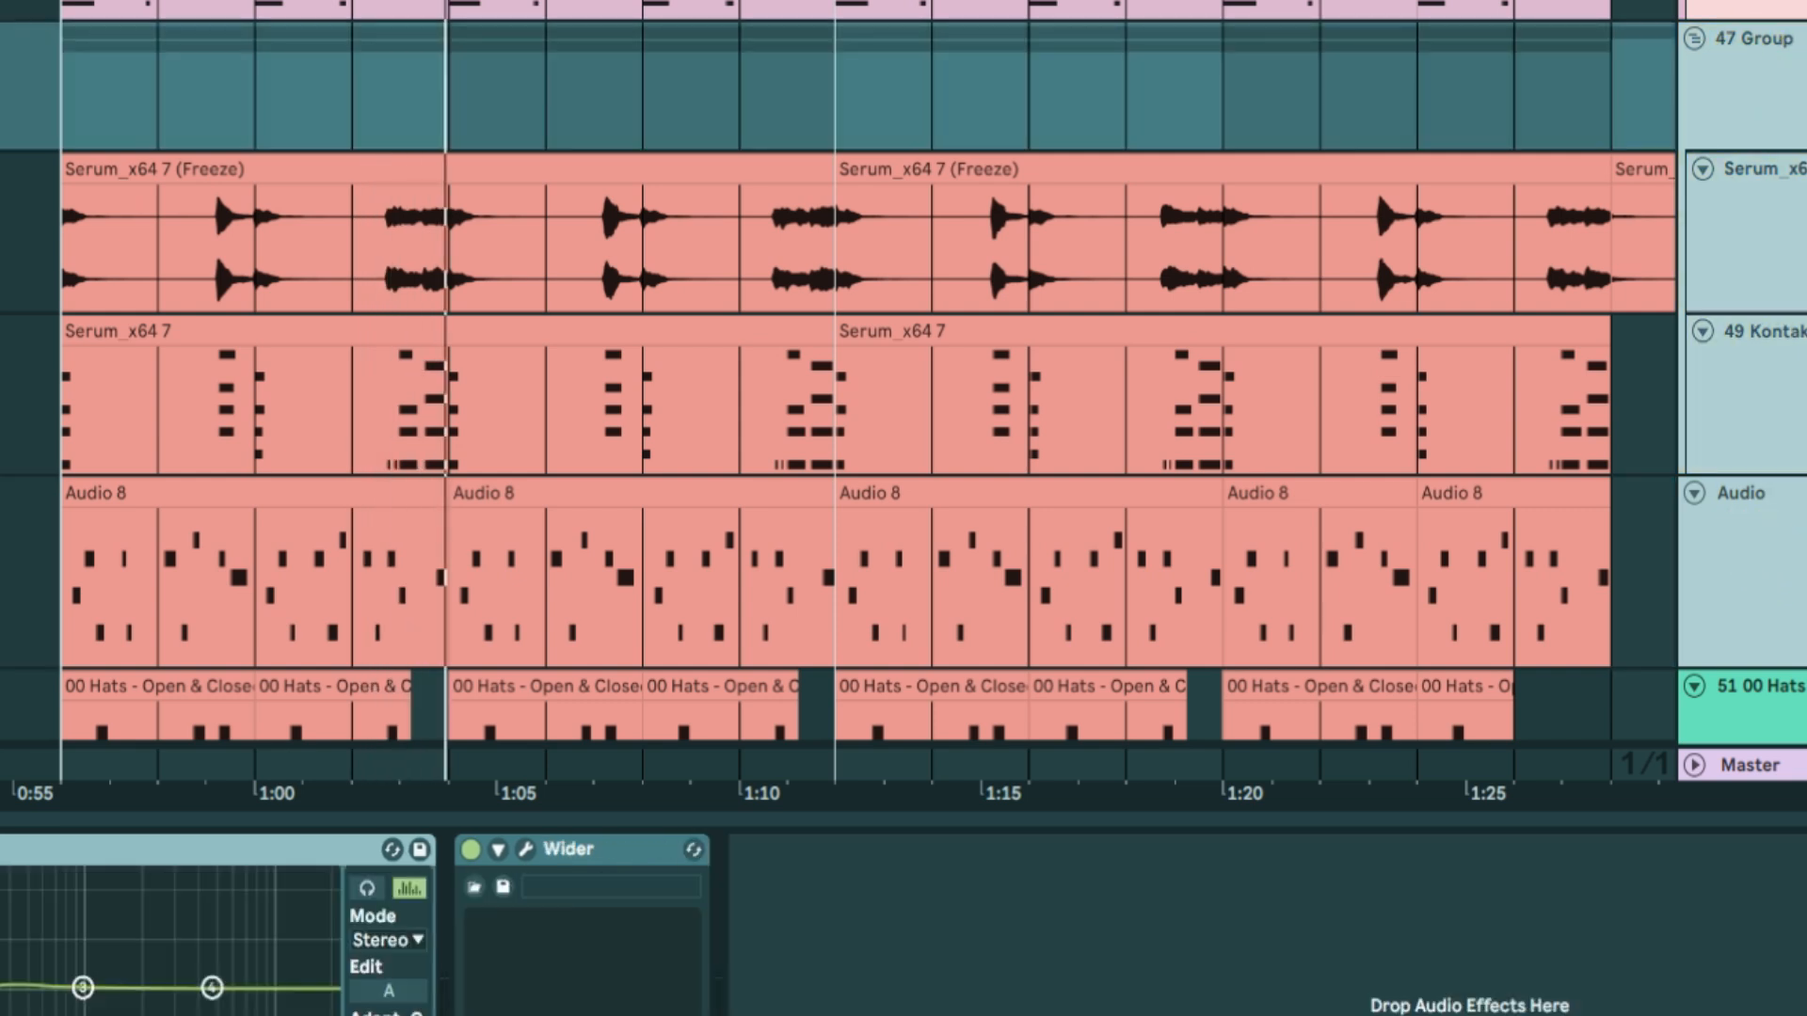
scroll(1637, 377, "down", 1)
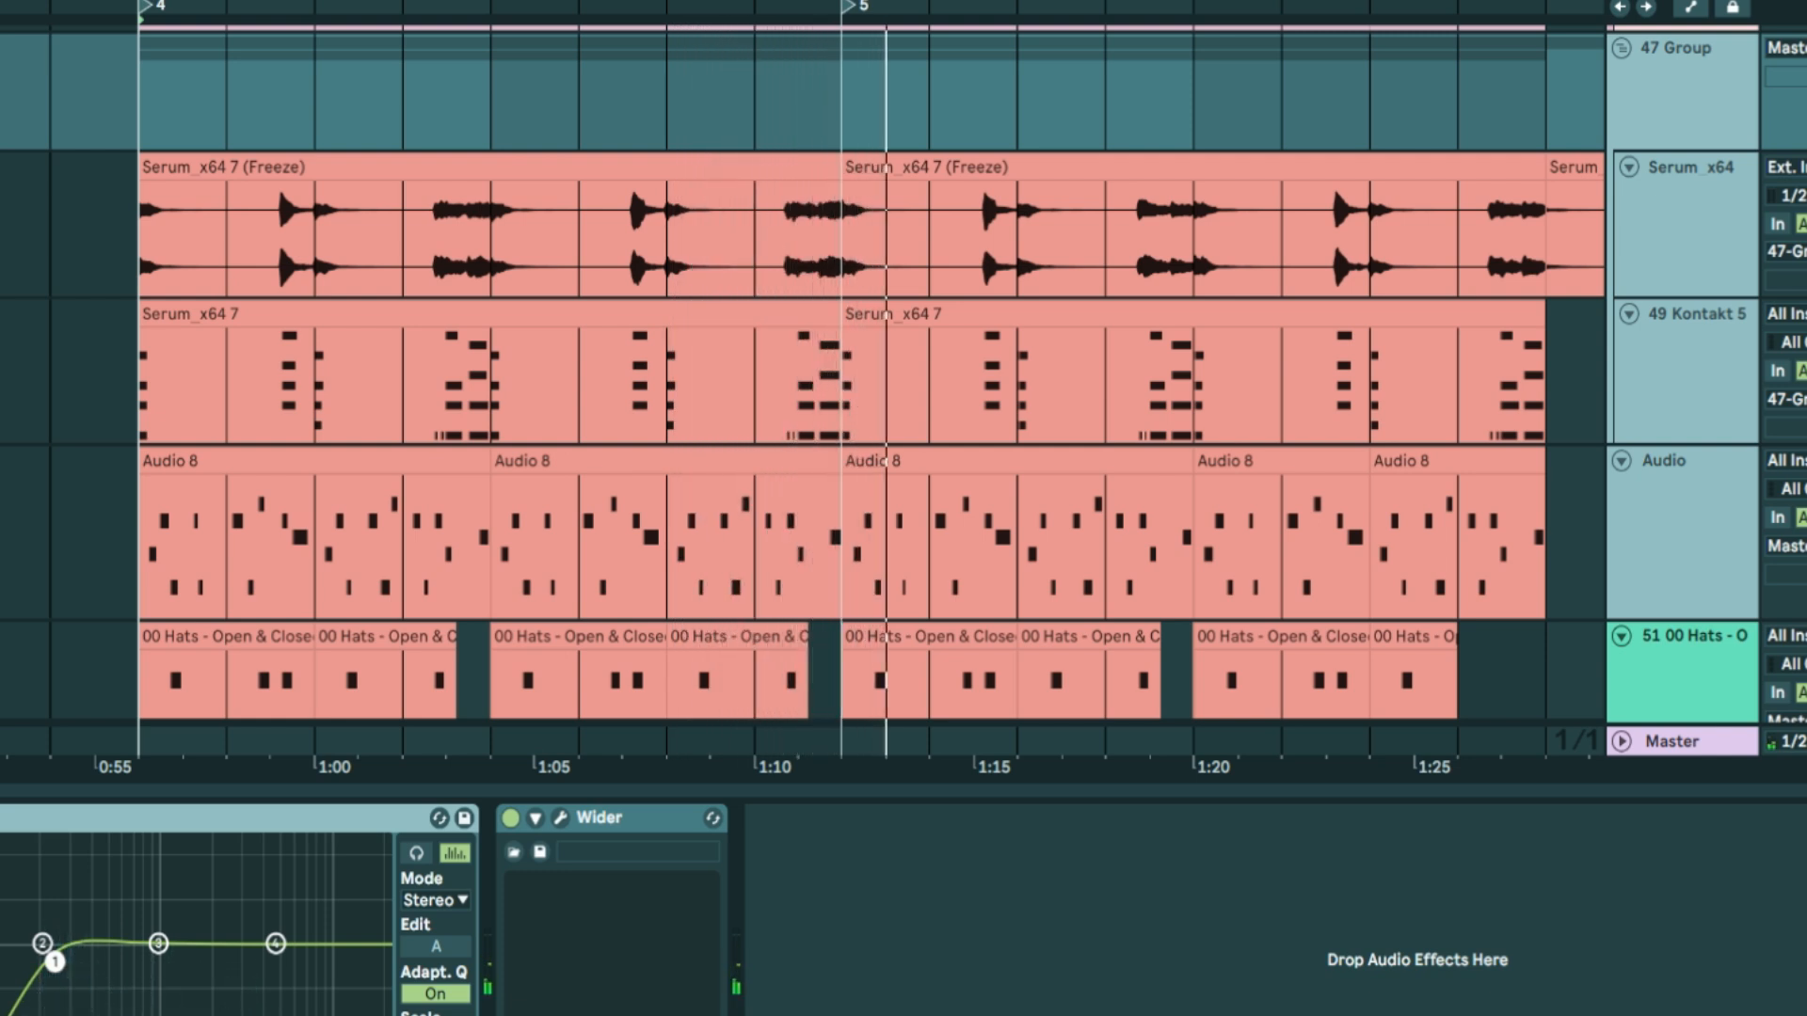
left_click(1658, 115)
scroll(1561, 508, "down", 3)
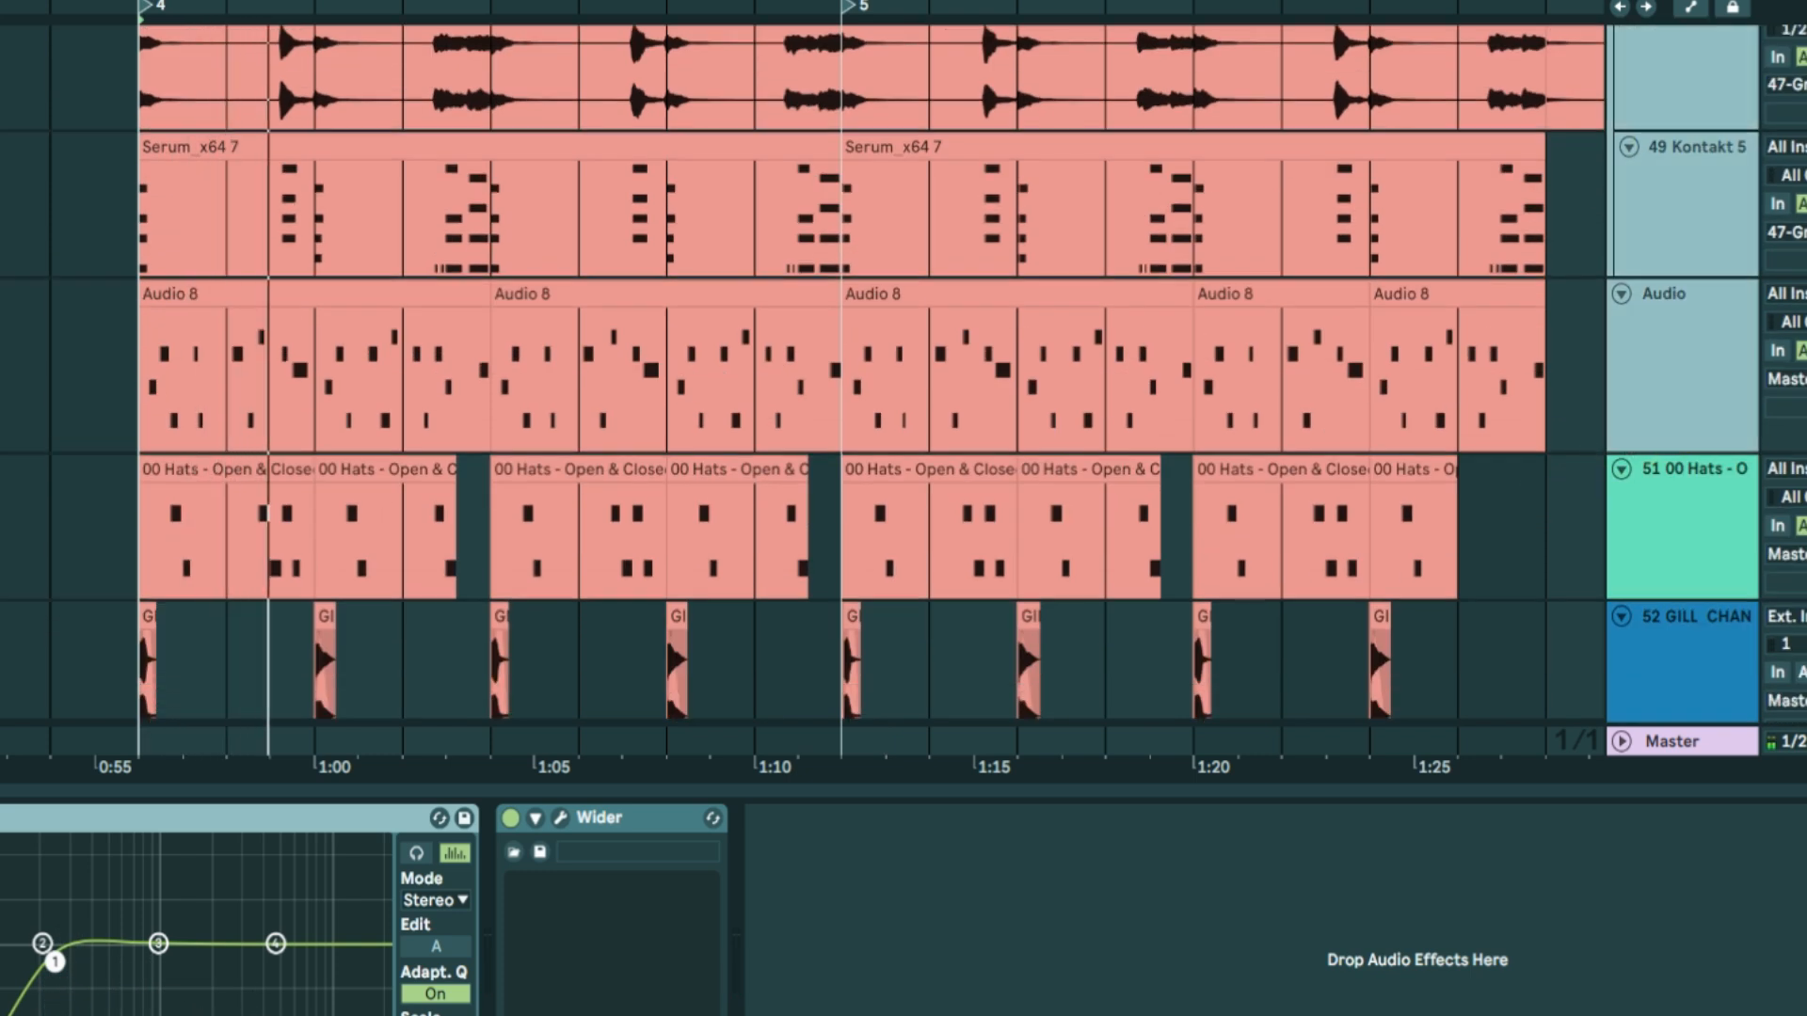
Select Audio track 50 and set its volume to -1.9 dB during playback.
left_click(1693, 393)
left_click(1665, 545)
left_click(1701, 396)
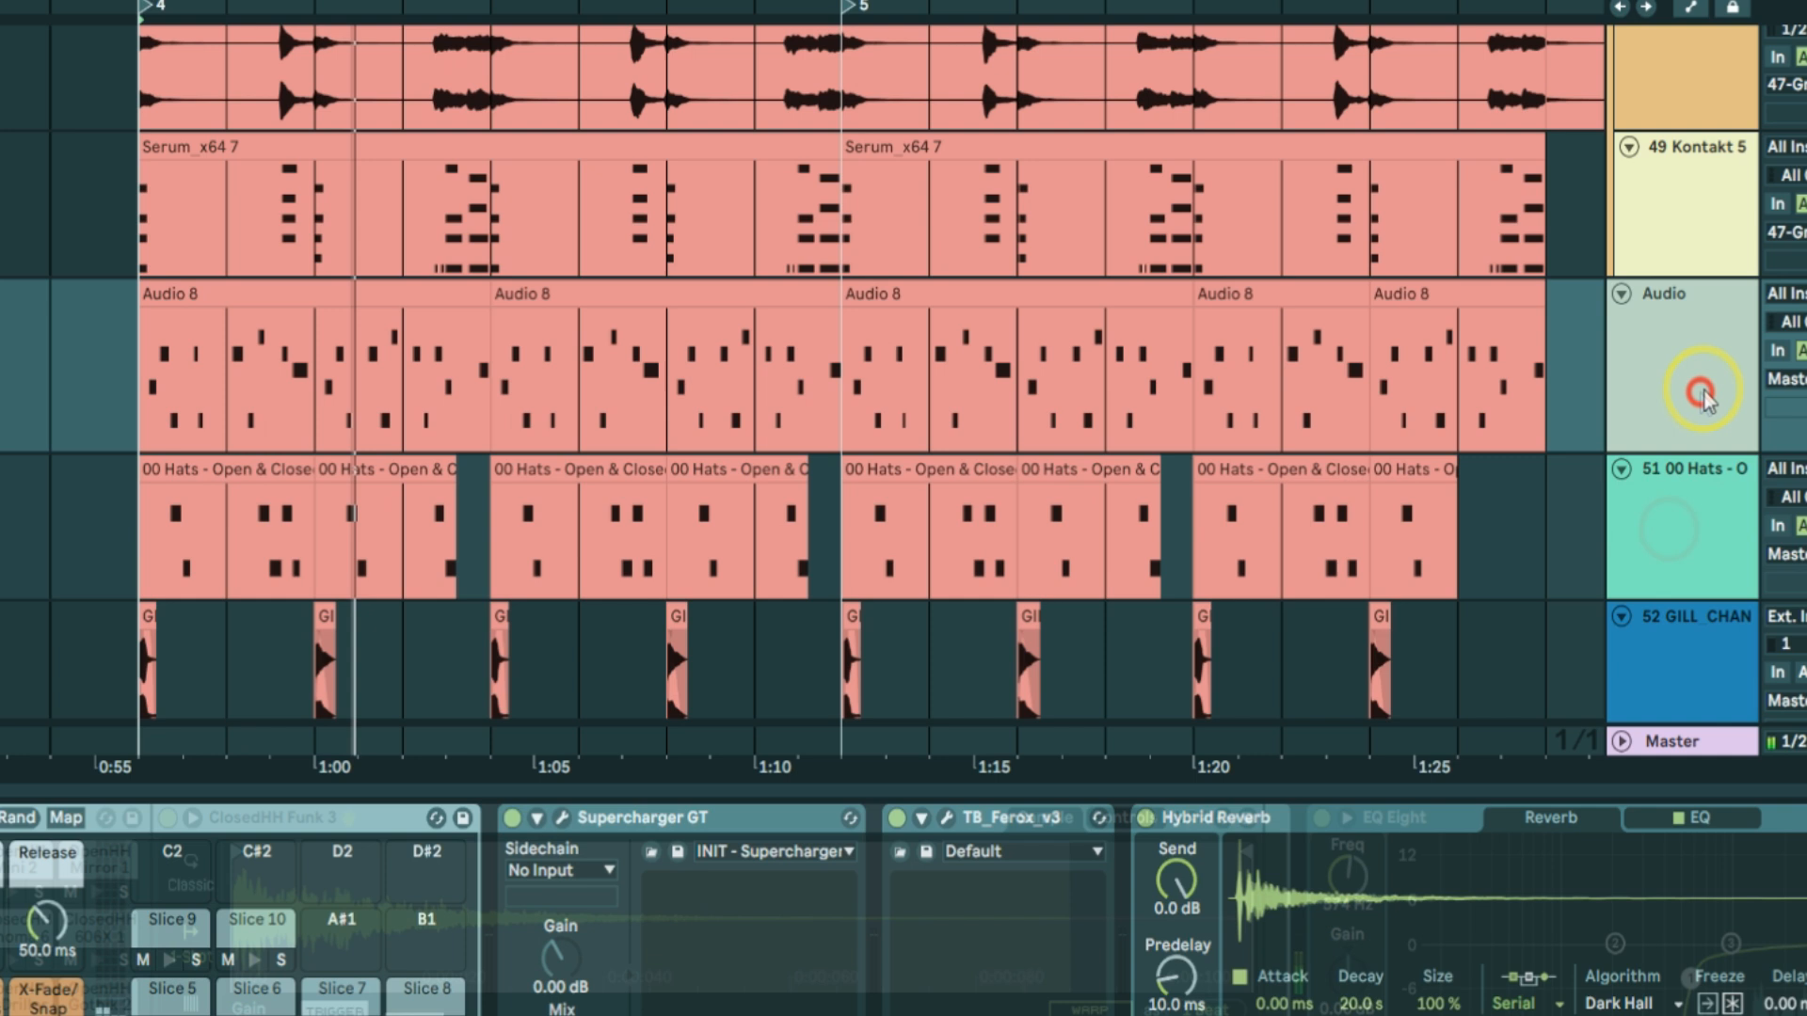
left_click_drag(1640, 374, 1540, 380)
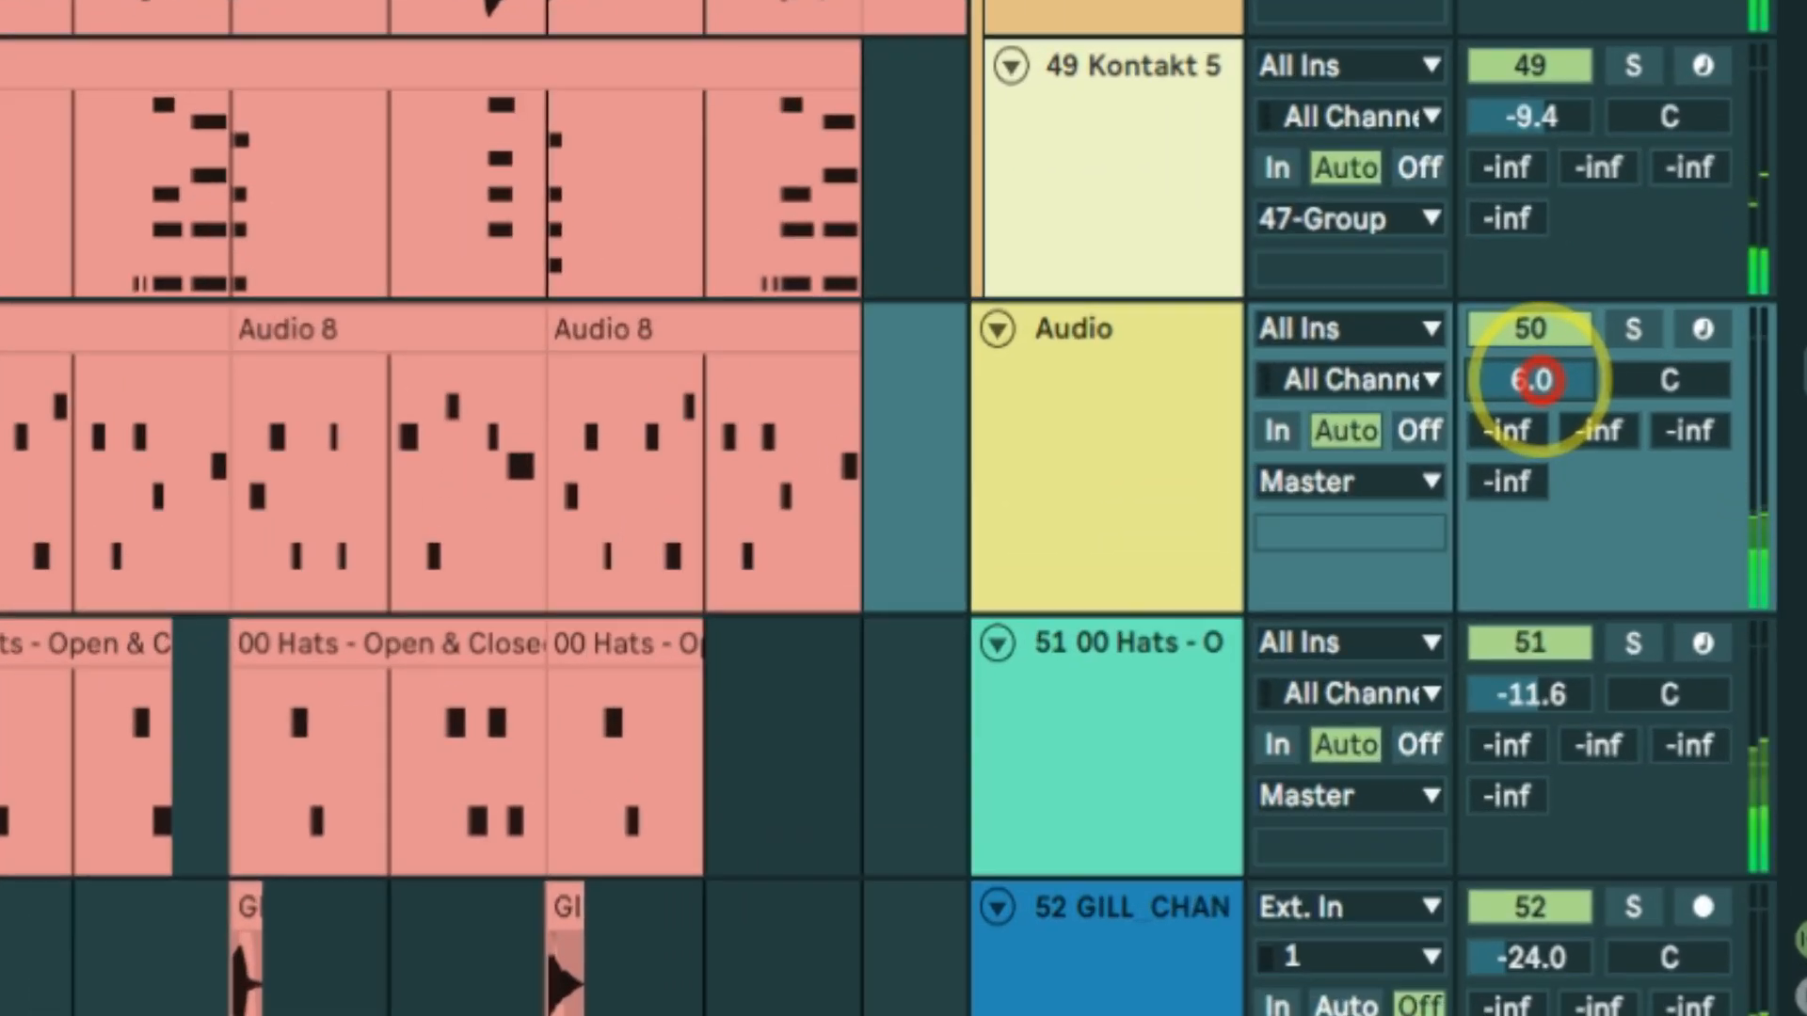
left_click_drag(1540, 380, 1530, 380)
left_click_drag(1670, 369, 1670, 369)
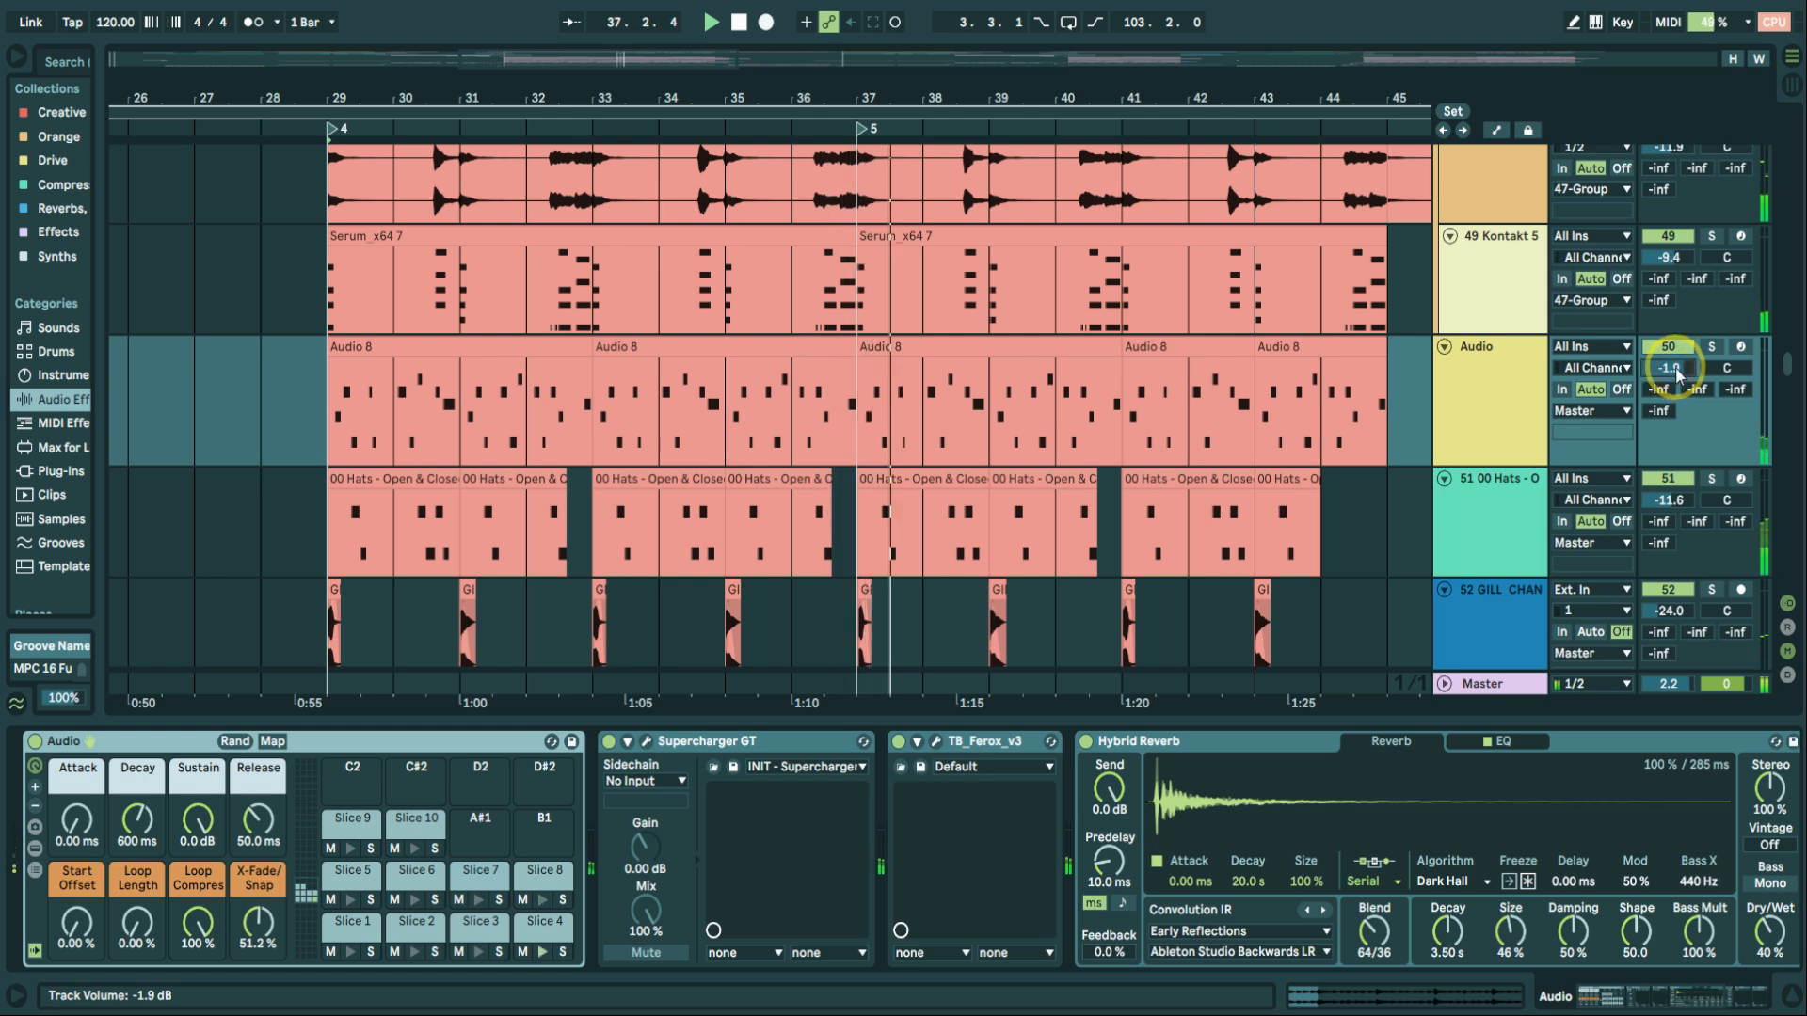
Audition the open and closed hats on track 51 in solo from marker 4, and clear the solo.
scroll(1673, 388, "up", 3)
left_click(1711, 328)
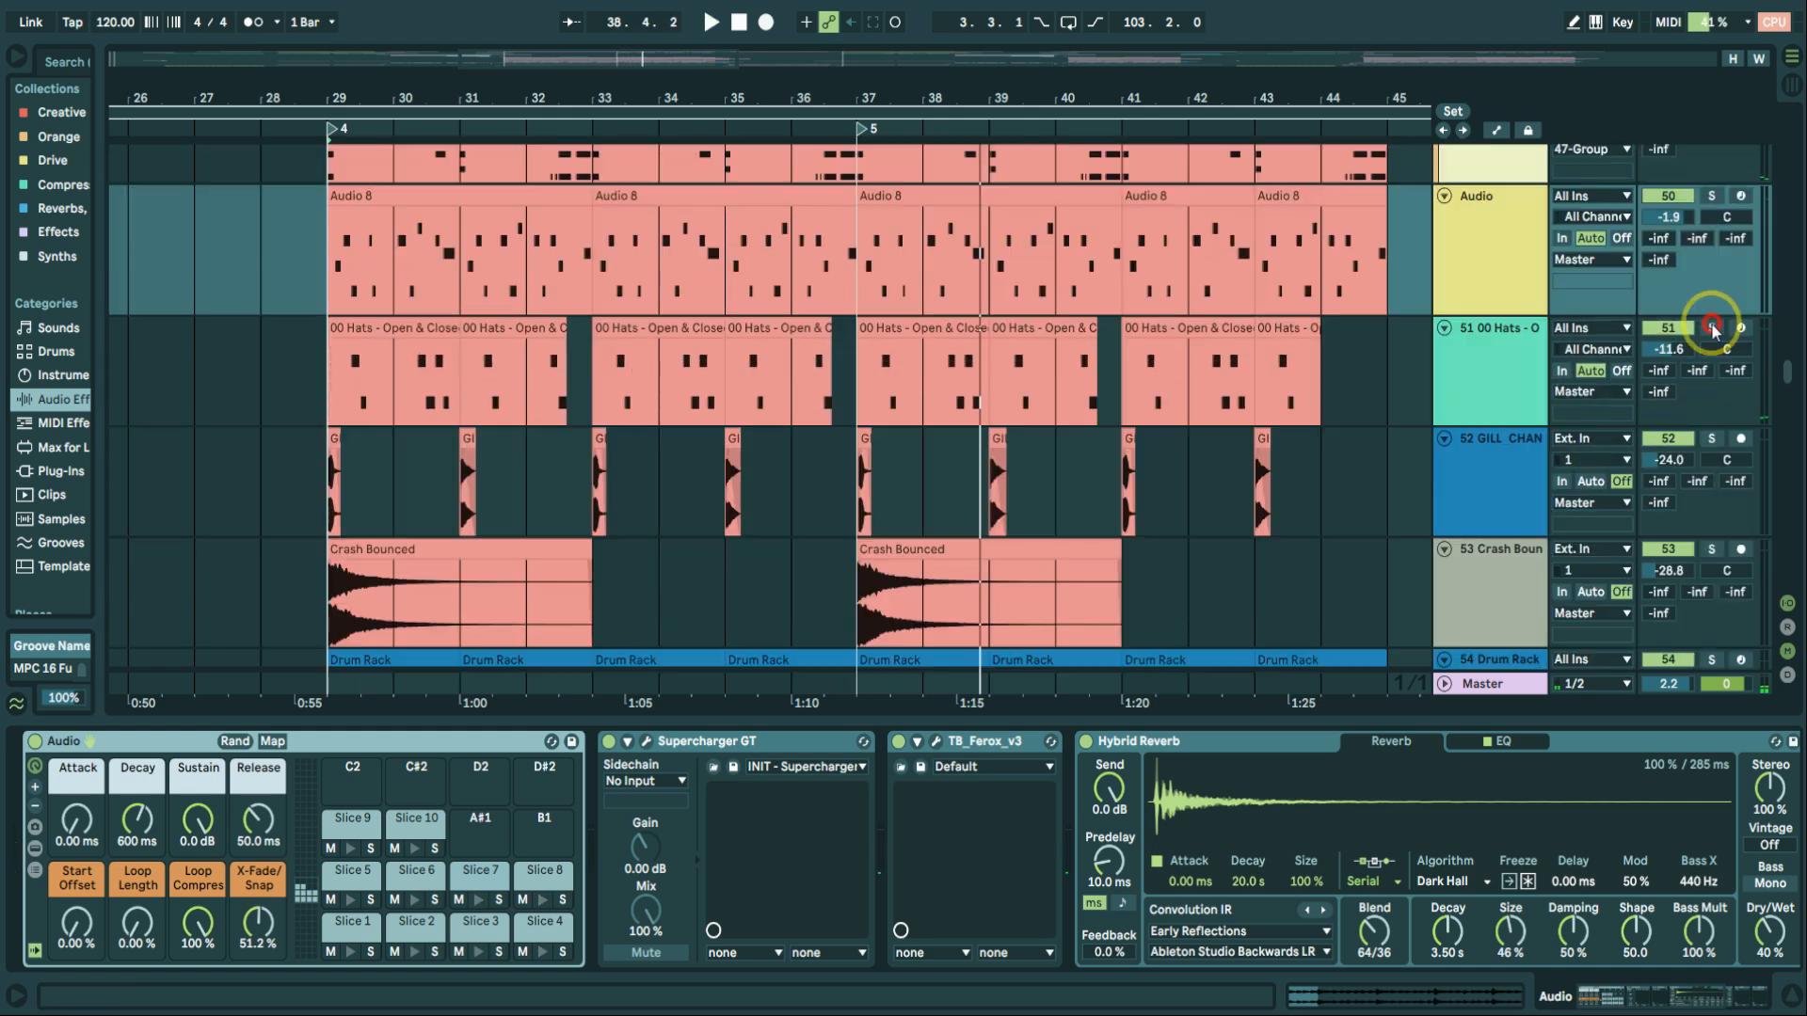
key("space")
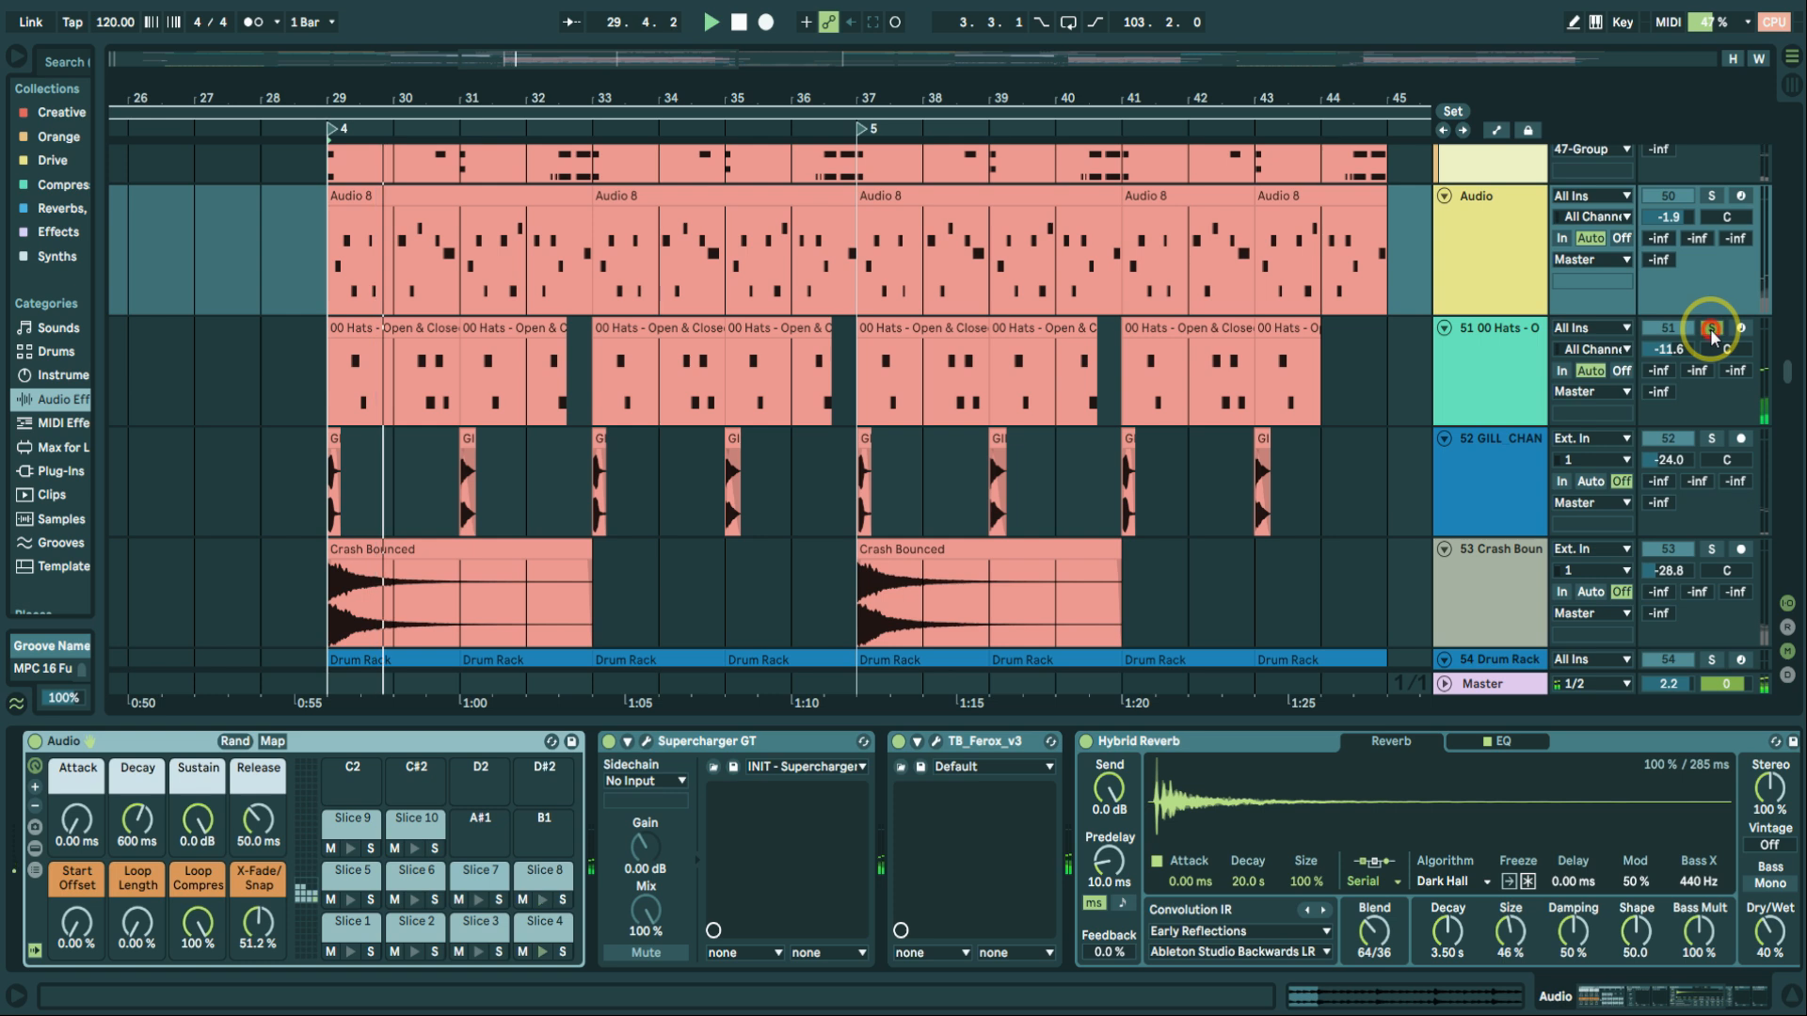
left_click(1712, 330)
key("space")
scroll(1601, 459, "down", 3)
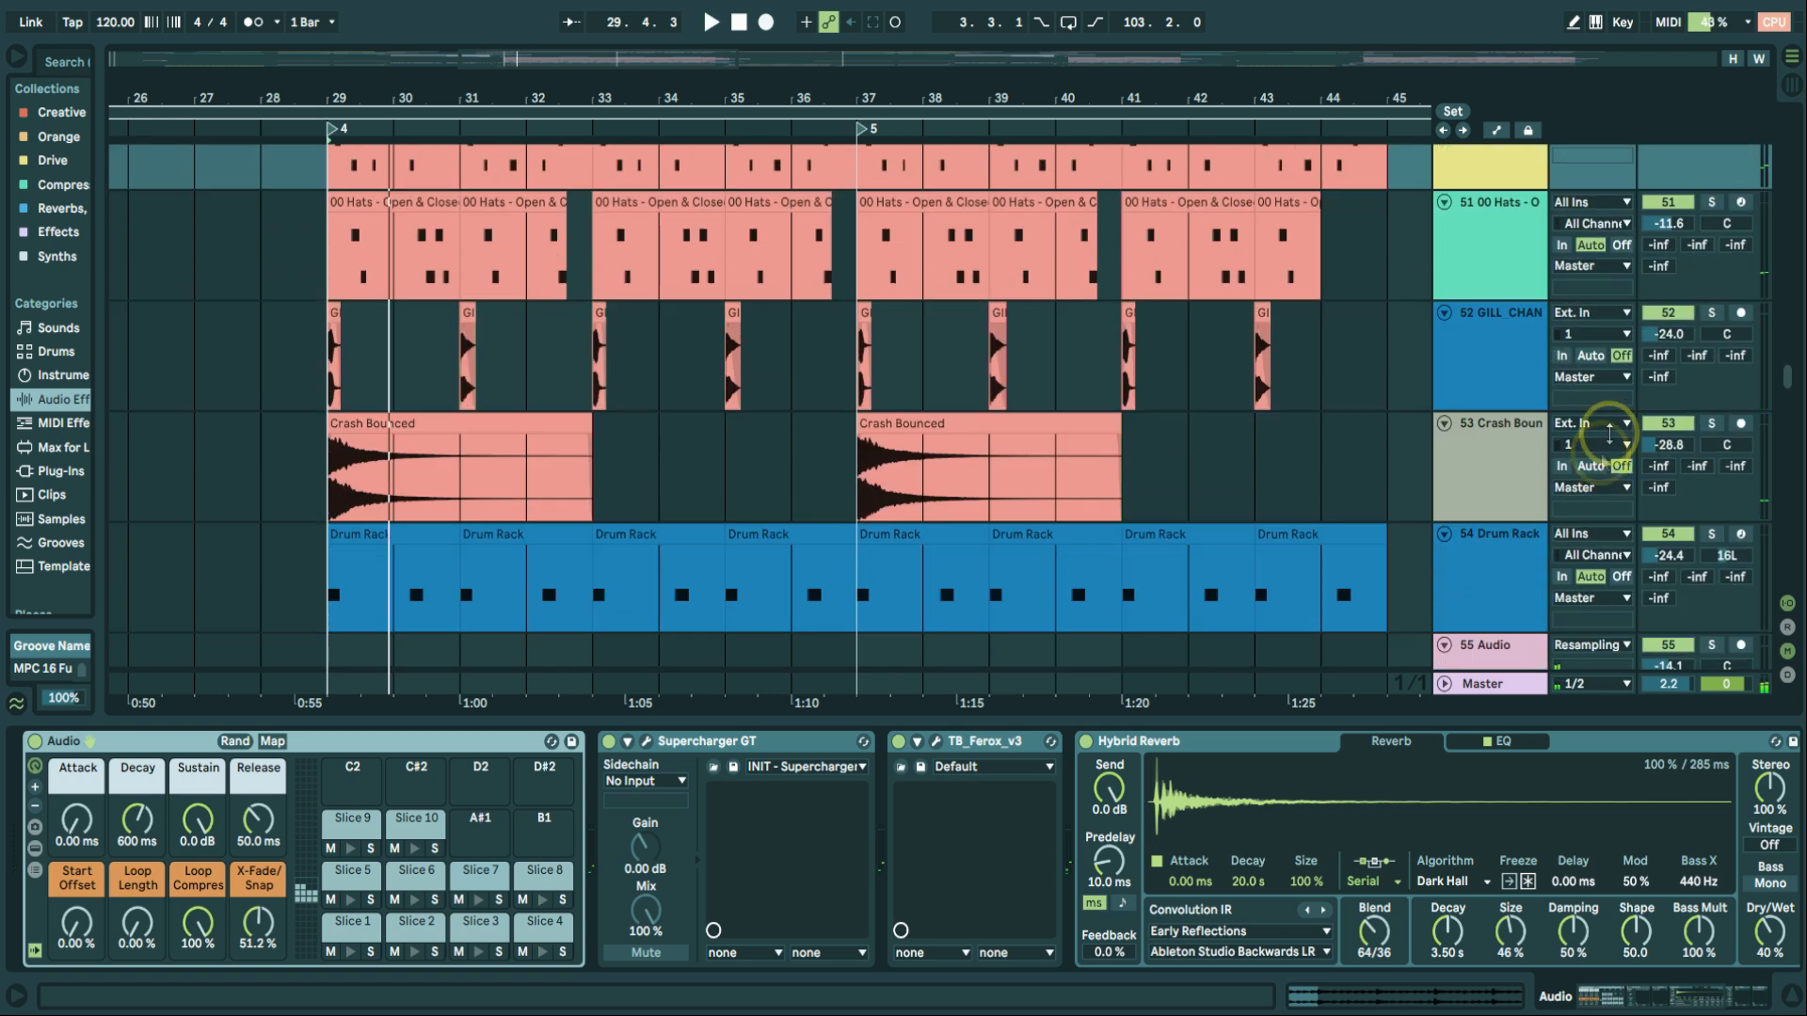
Audition the synth loop on track 52 in solo from marker 4, and clear the solo.
left_click(1712, 312)
key("space")
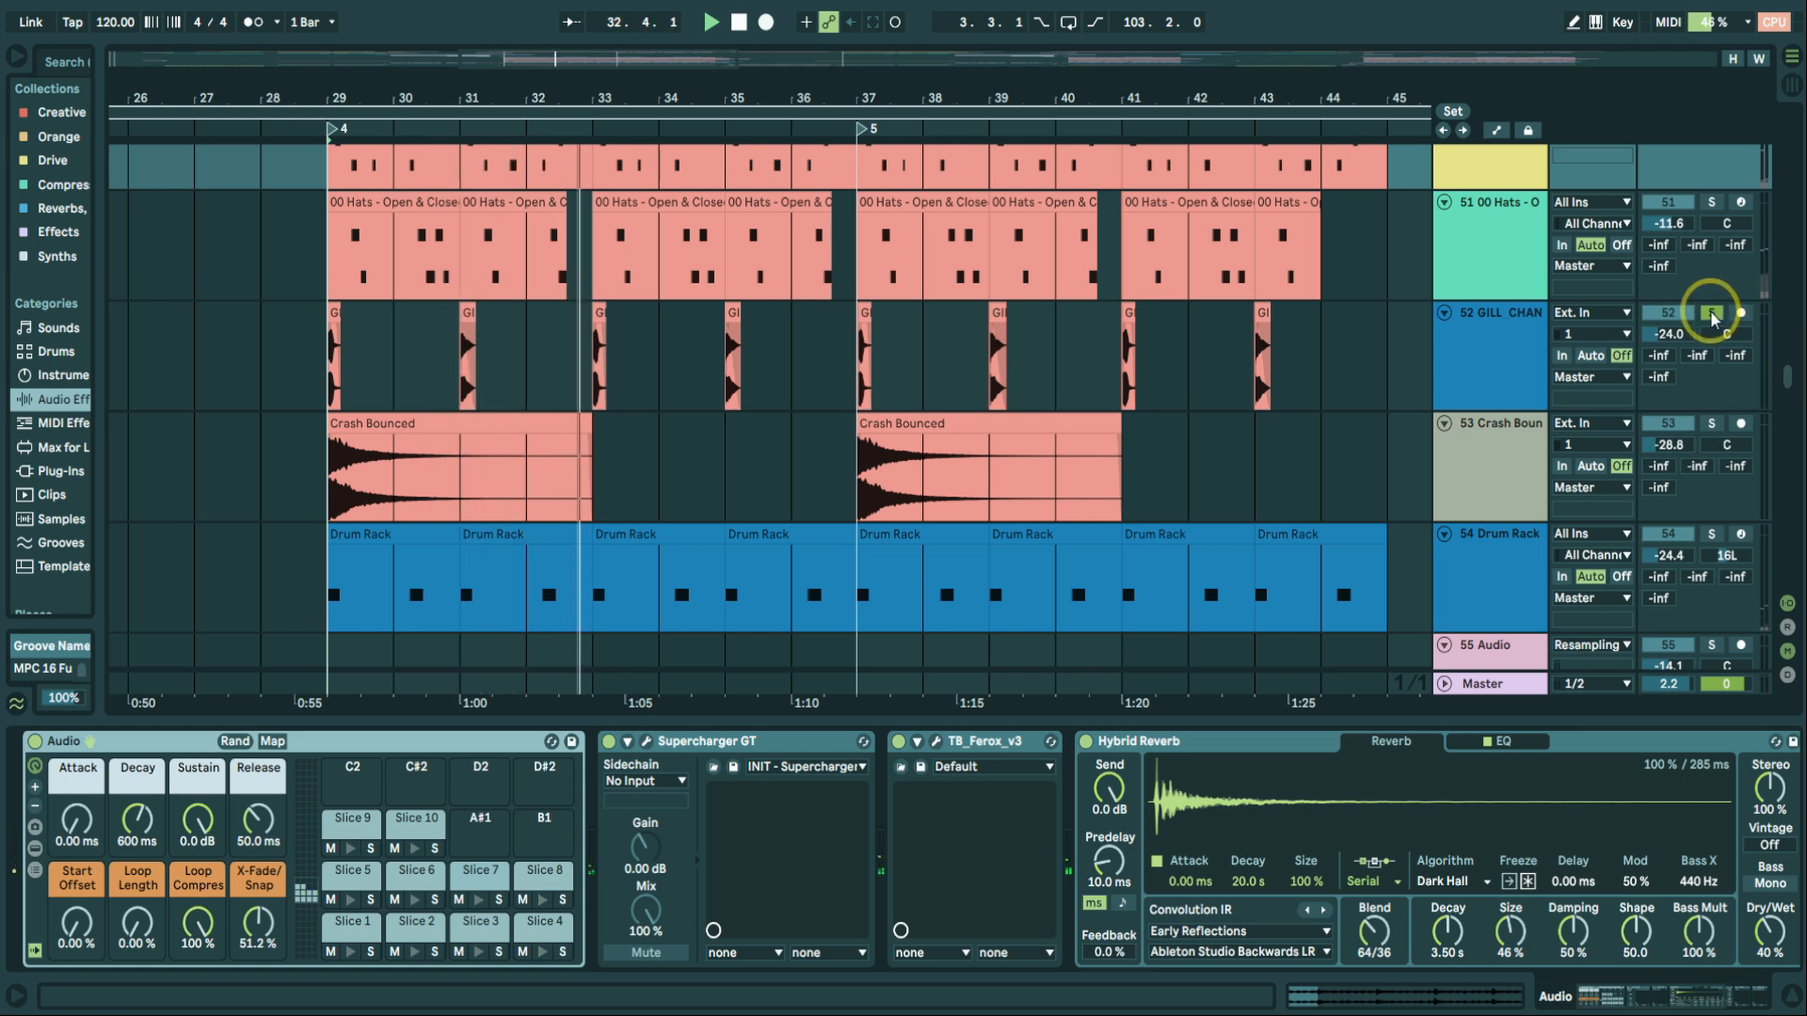
left_click(1711, 315)
key("space")
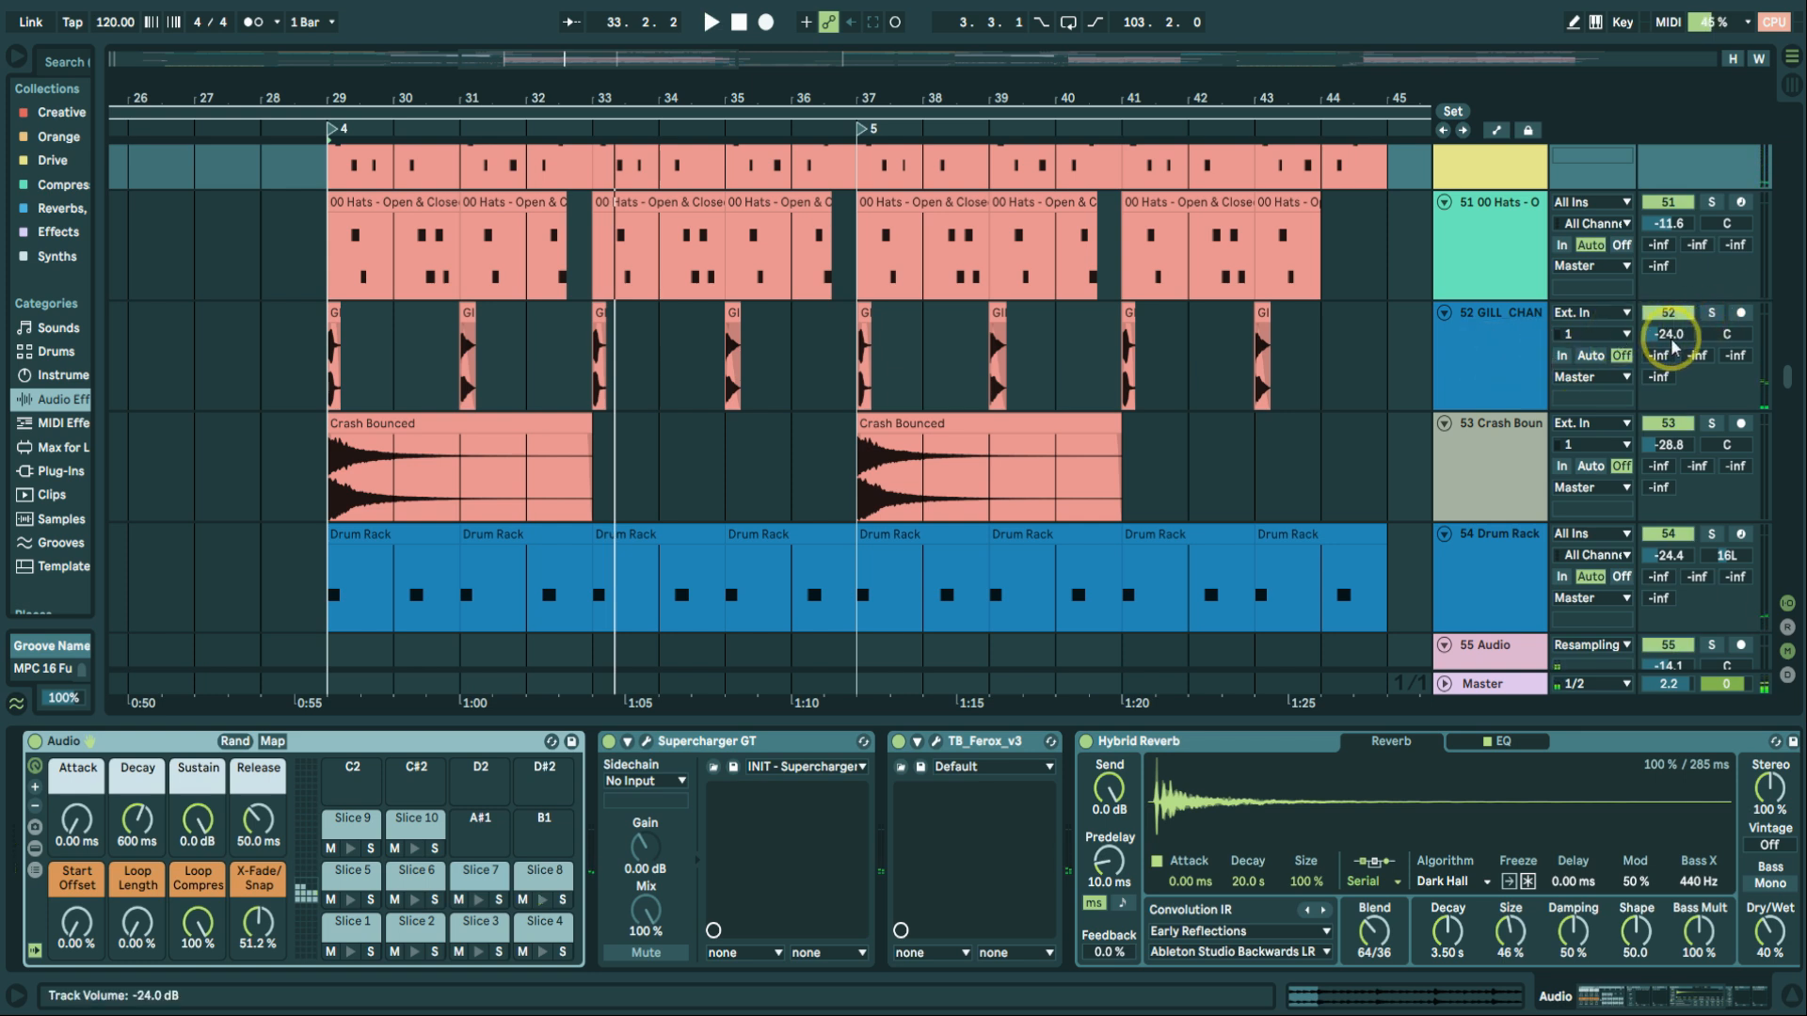
Raise track 52's volume to 1.4 dB to expose it in the mix, and lower it to -26.1 dB.
left_click_drag(1668, 333, 1668, 334)
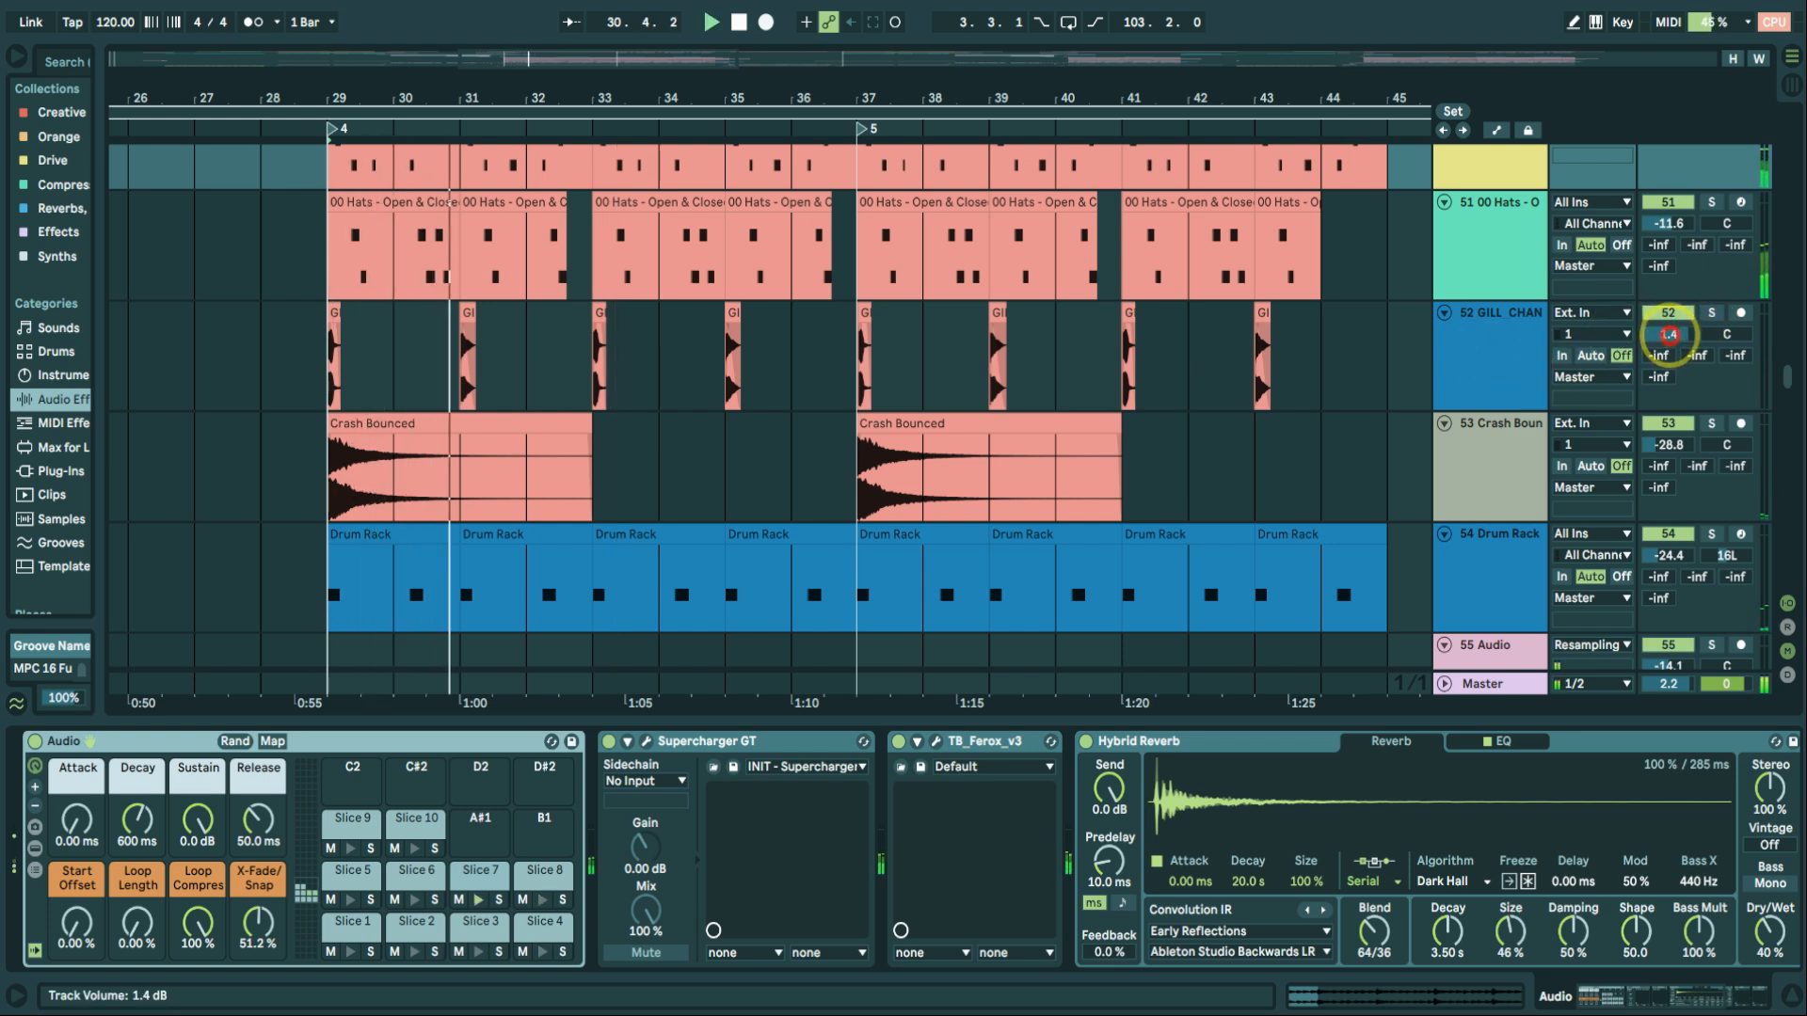
left_click_drag(1668, 335, 1668, 335)
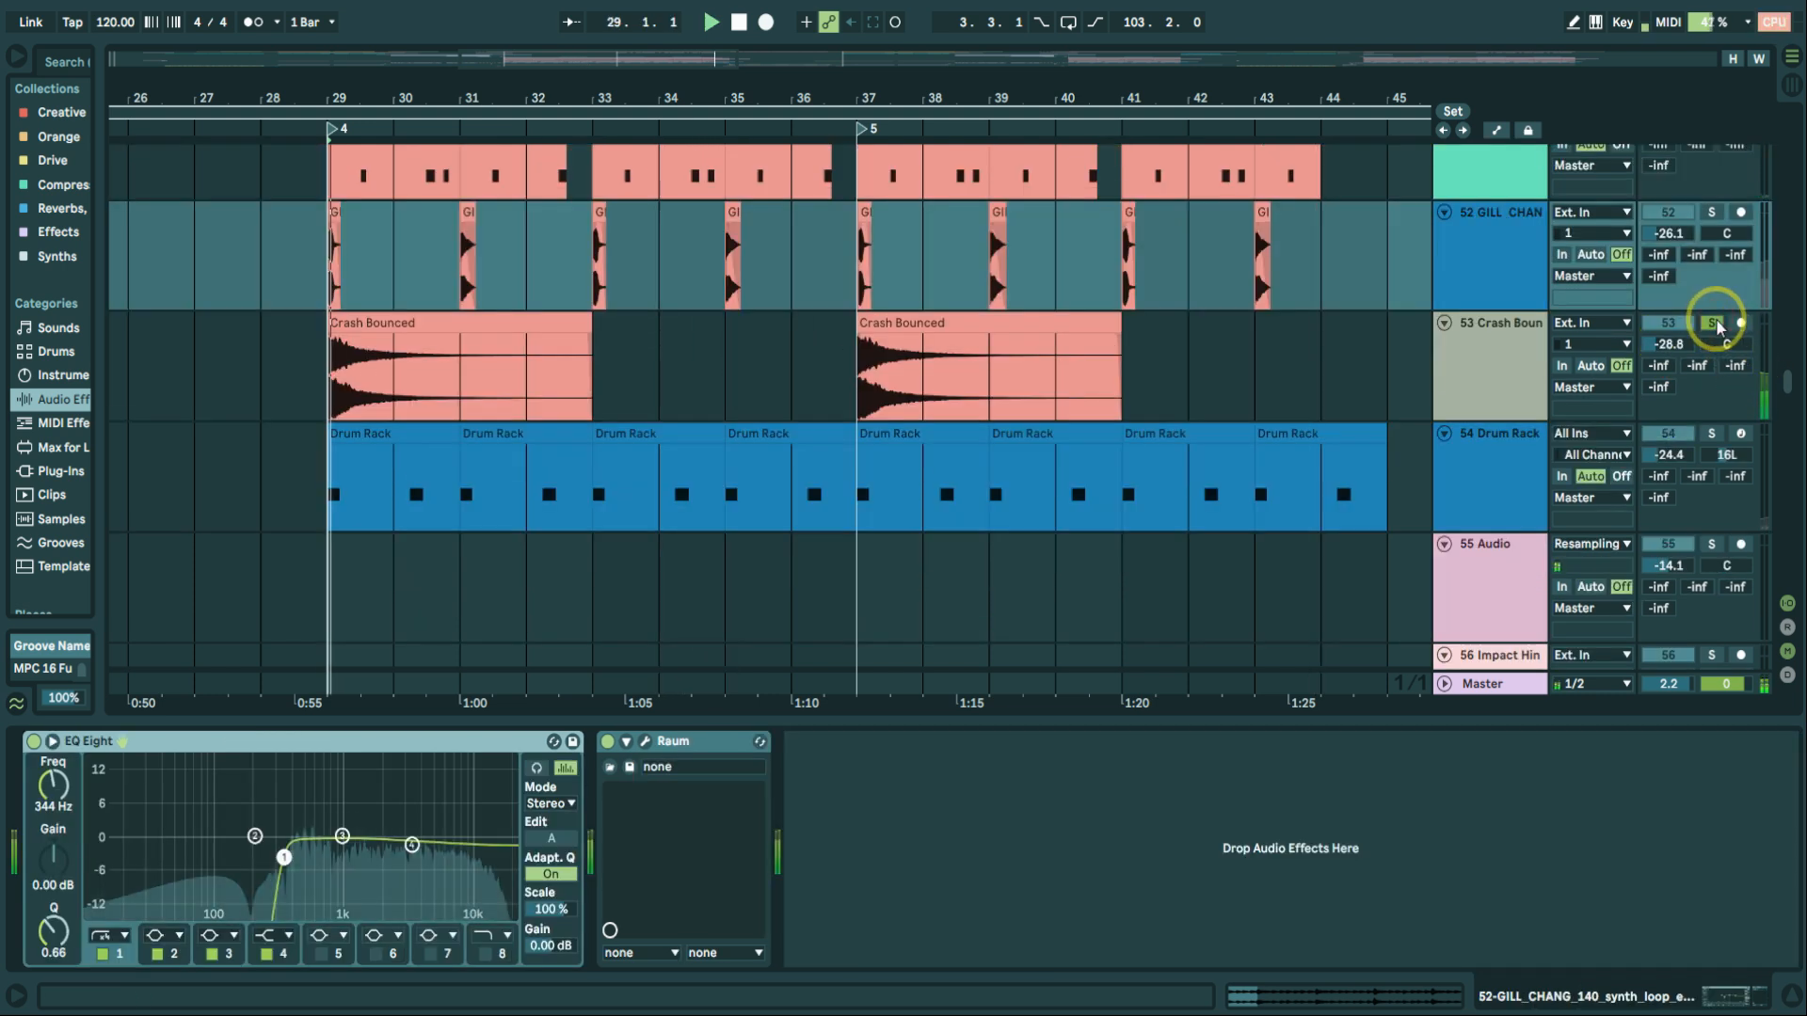
Select Drum Rack track 54 and adjust its volume to -19.3 dB while the section plays.
scroll(1717, 387, "down", 2)
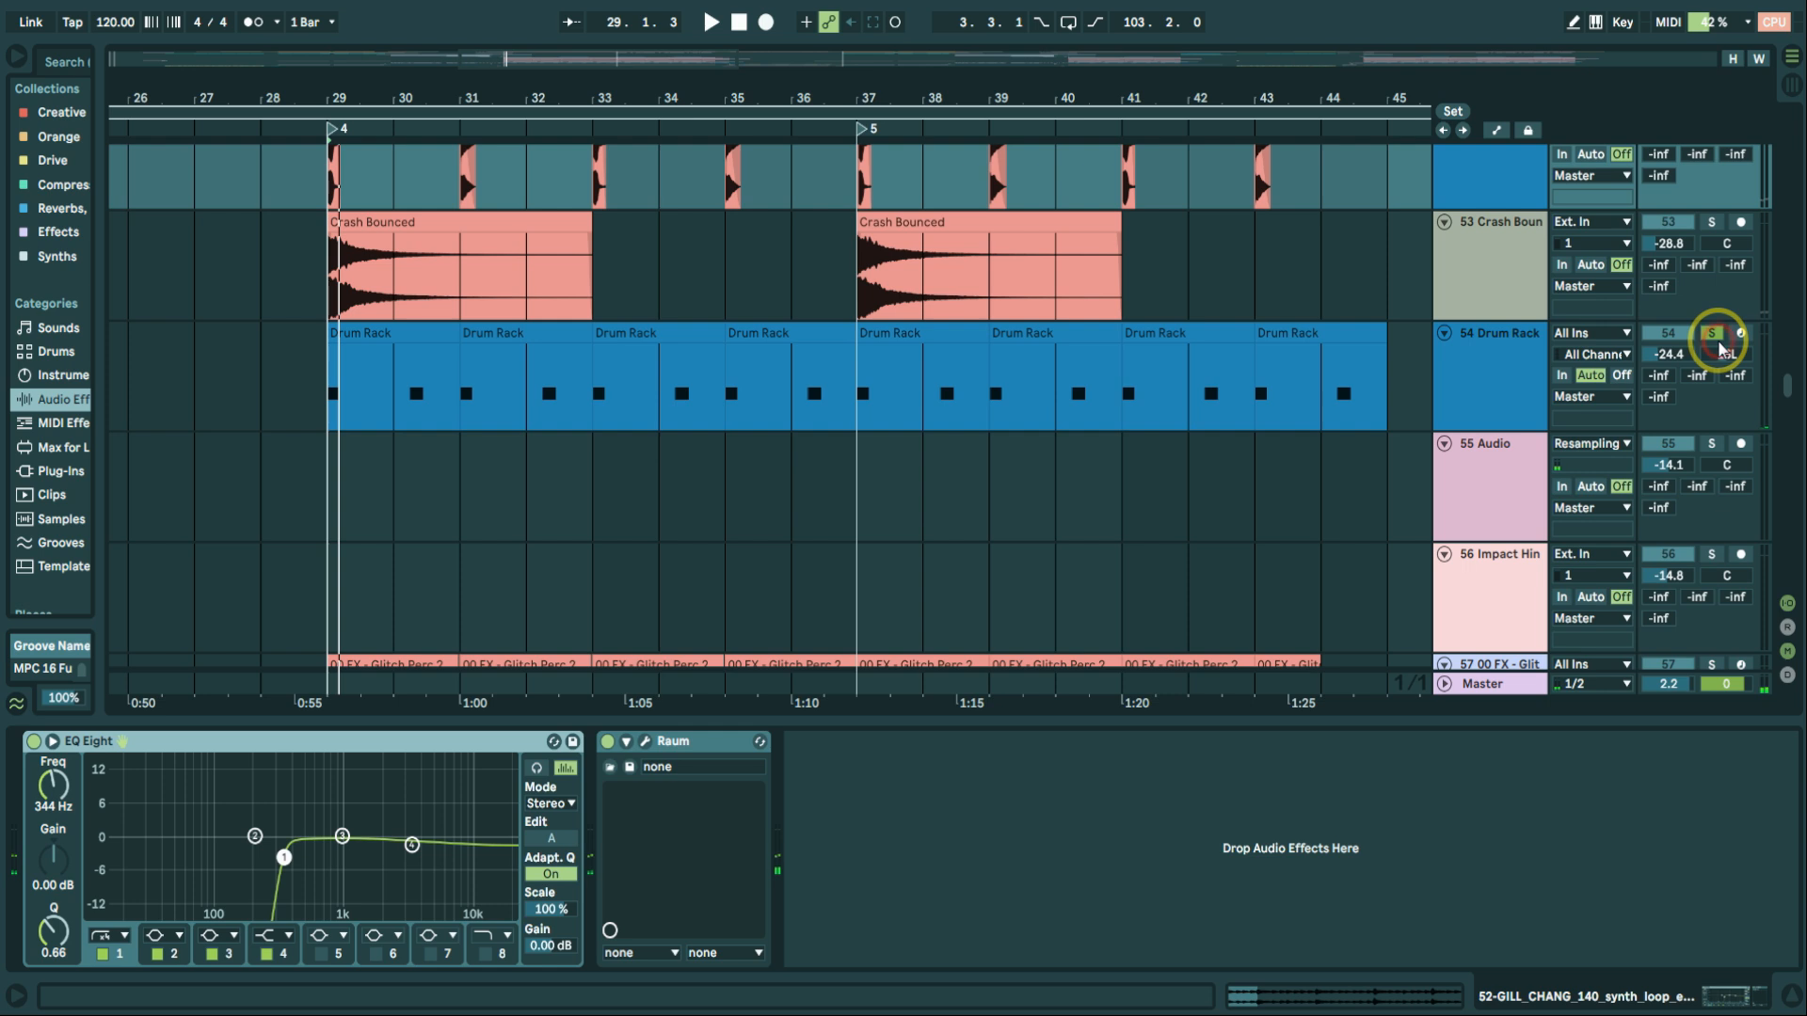
left_click(1506, 372)
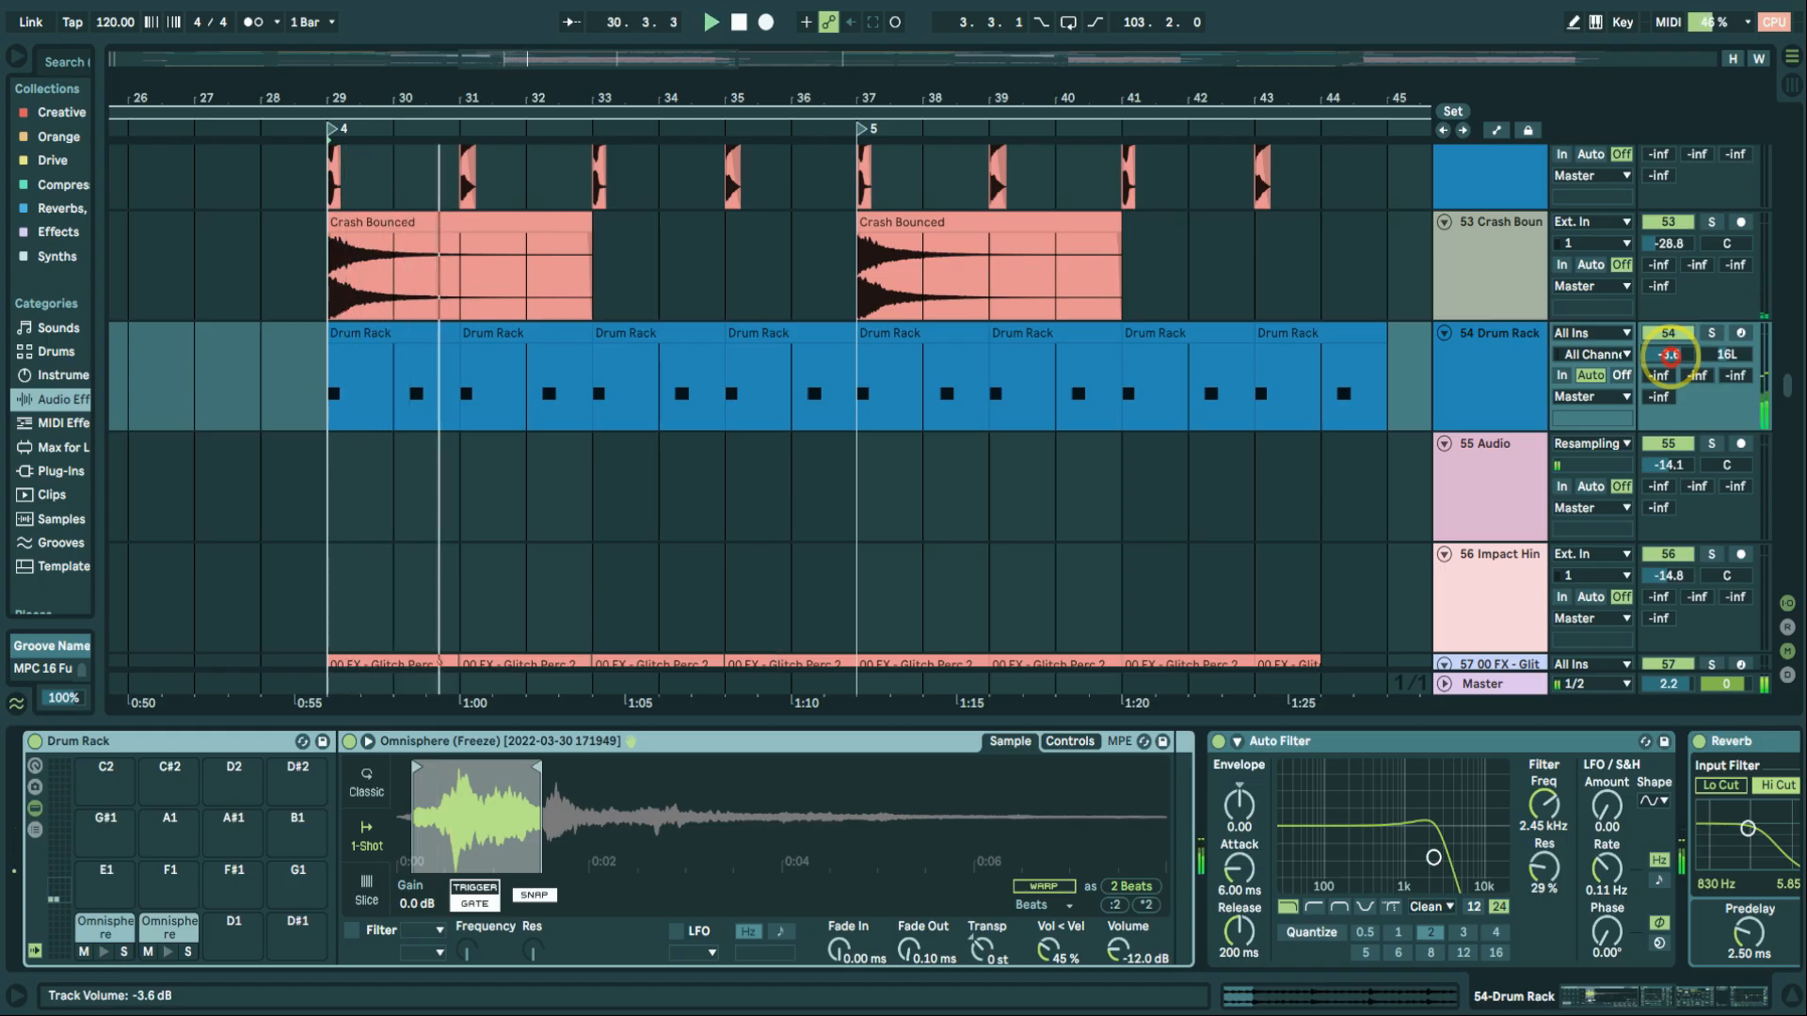
left_click_drag(1668, 354, 1669, 355)
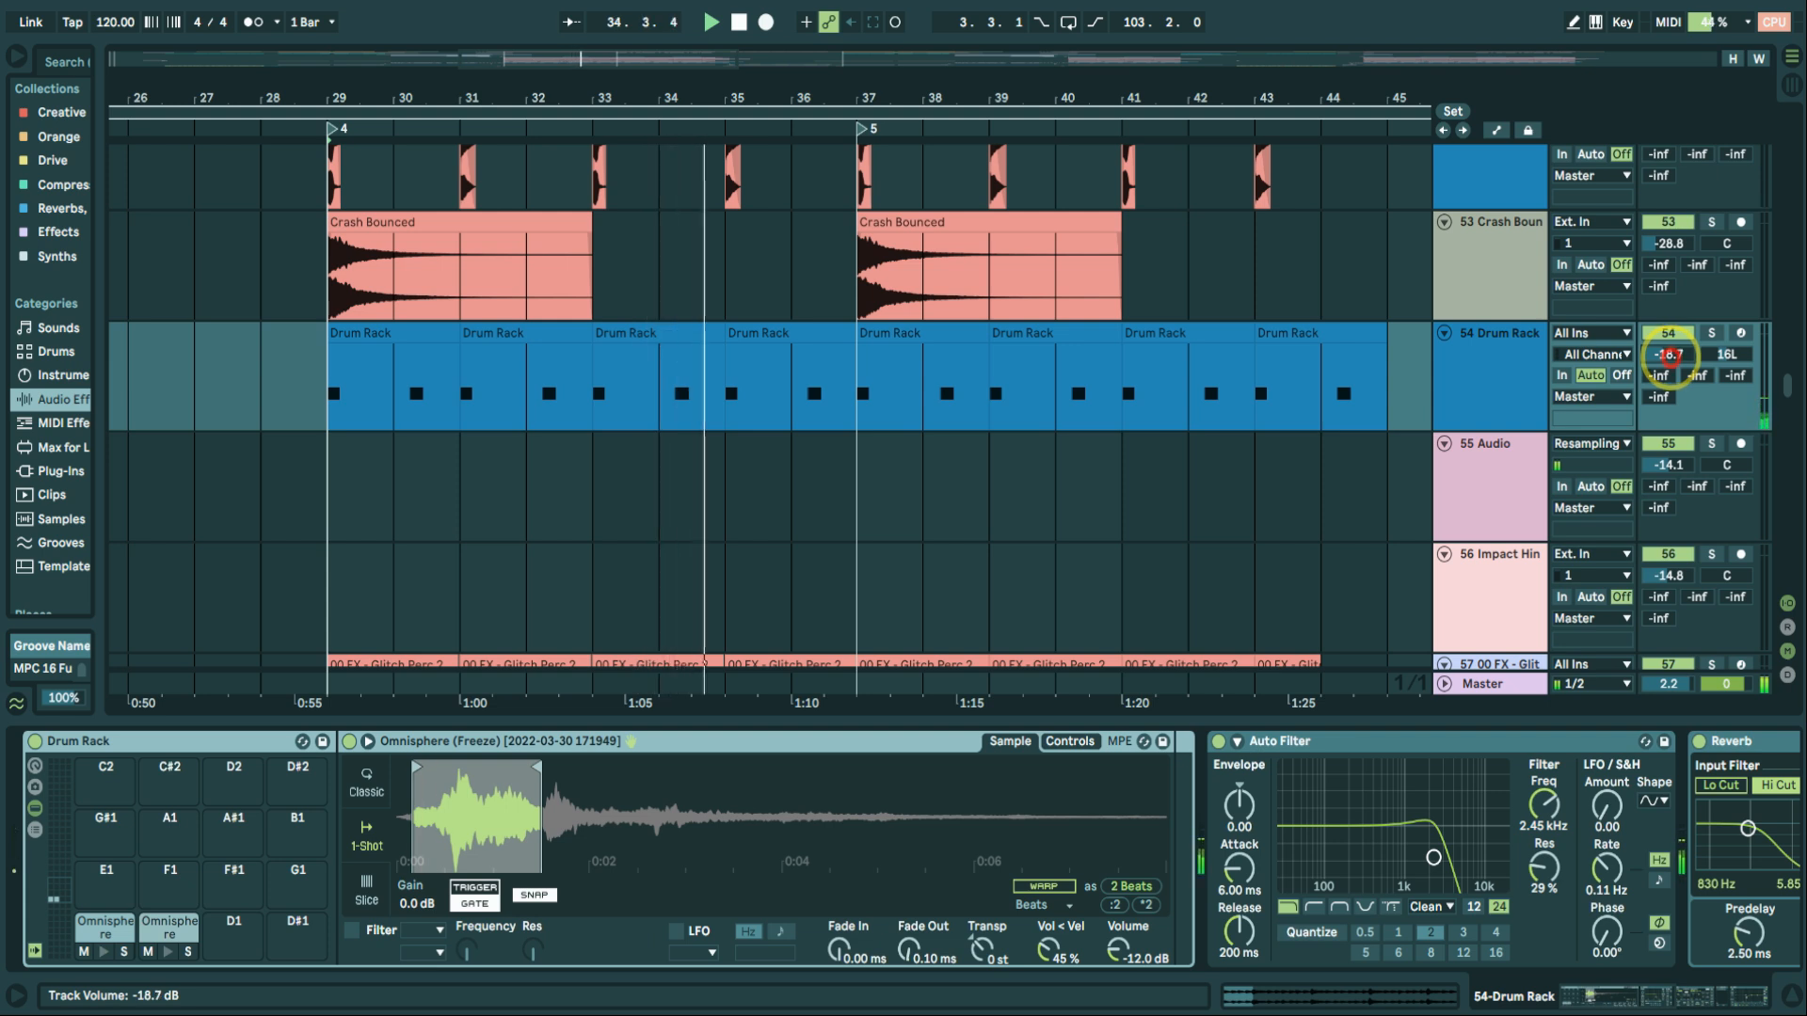
left_click_drag(1670, 355, 1669, 355)
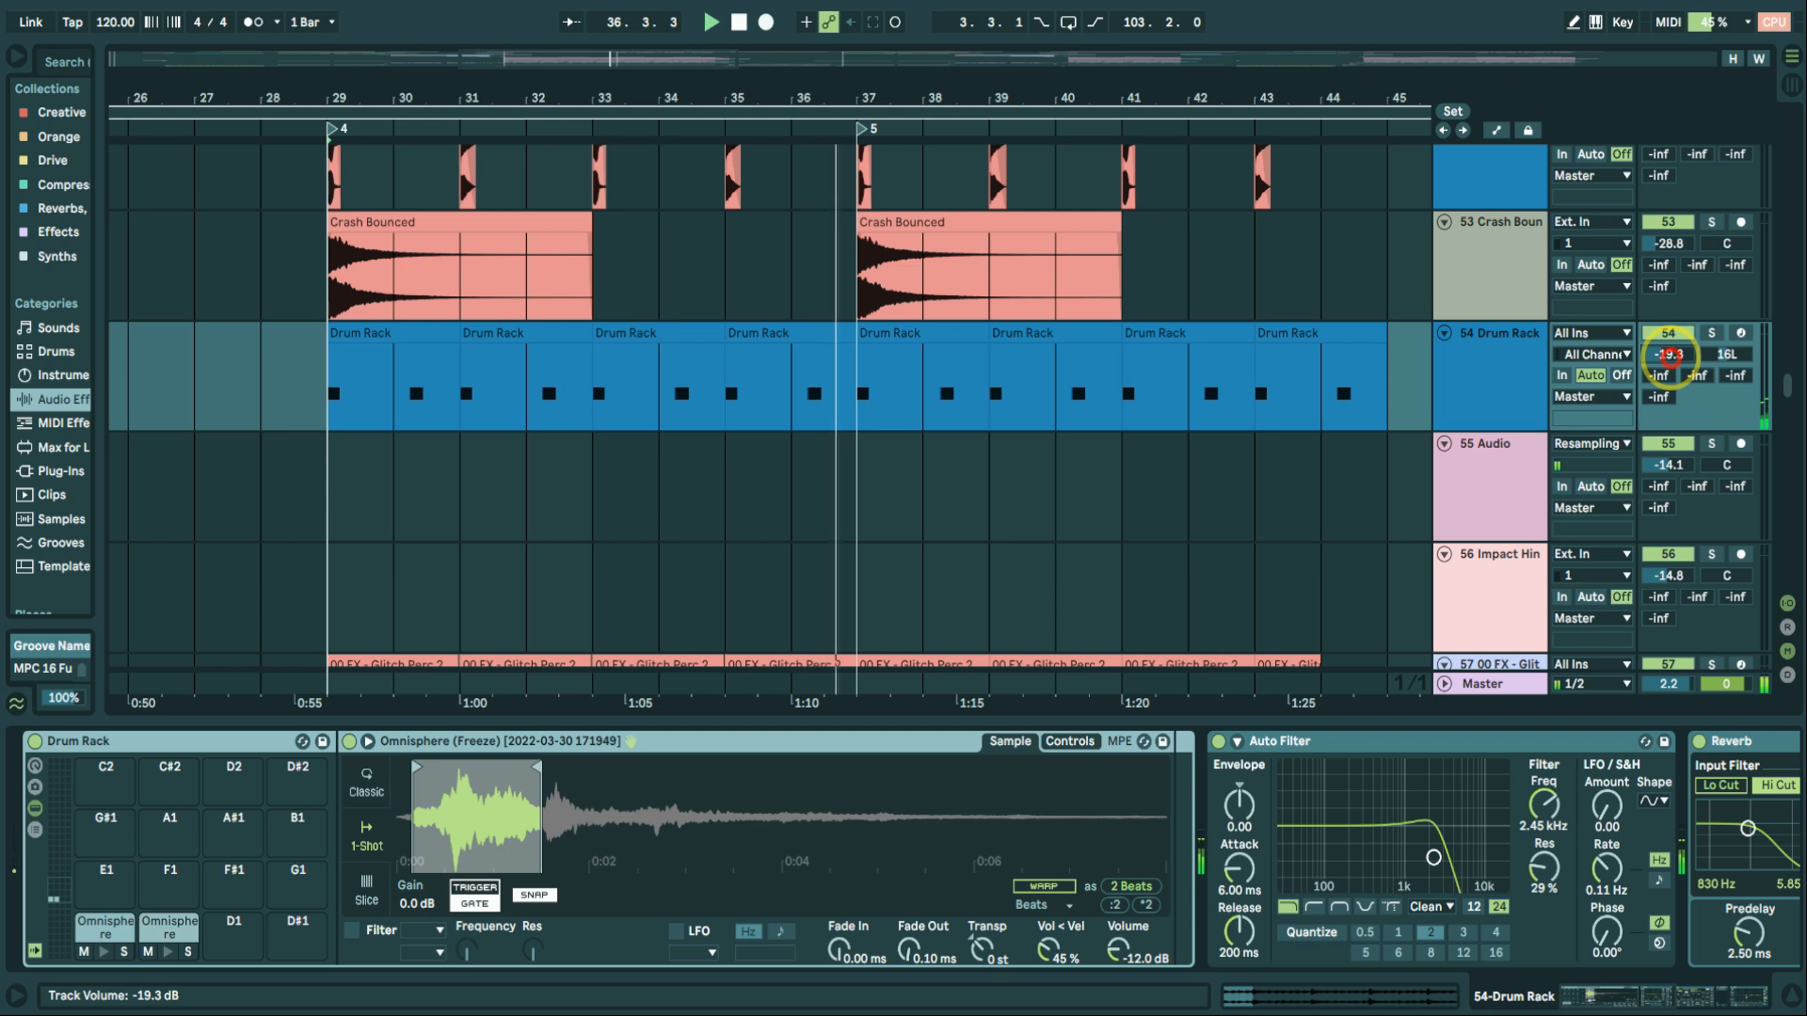
left_click(1510, 393)
Audition the glitch percussion on track 57 in solo from marker 4, and clear the solo.
scroll(1510, 394, "down", 4)
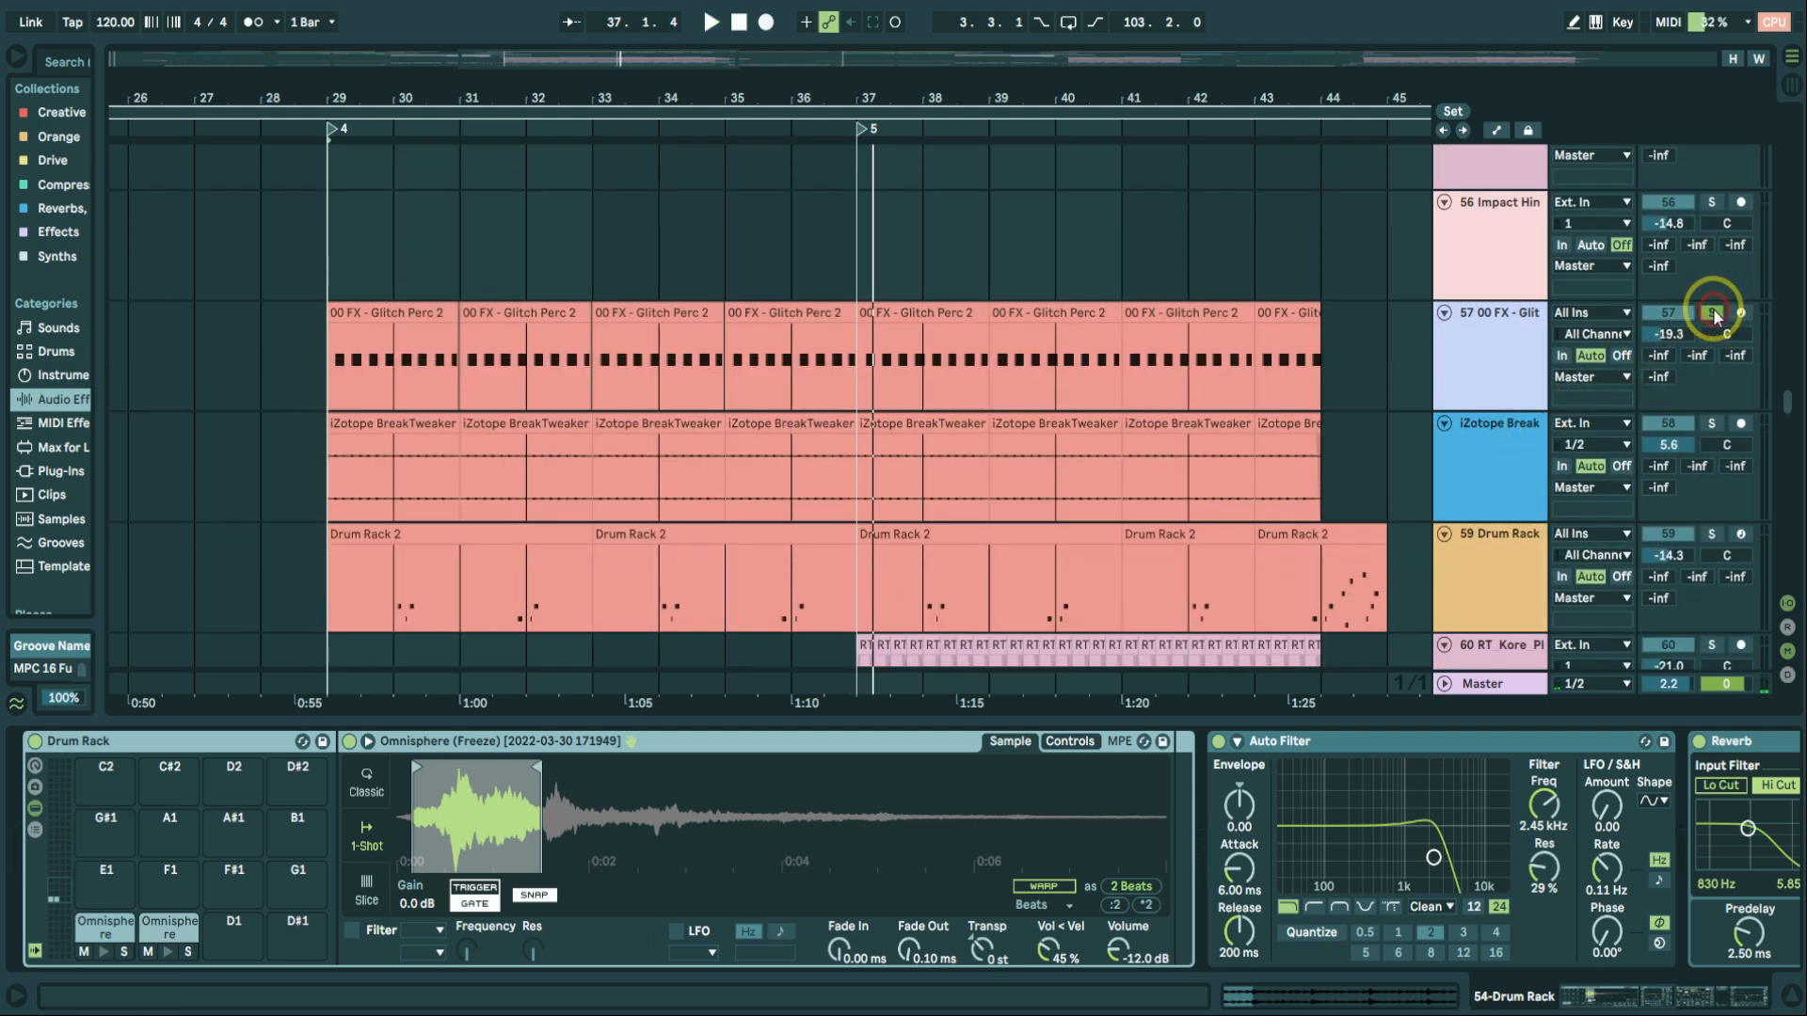
key("space")
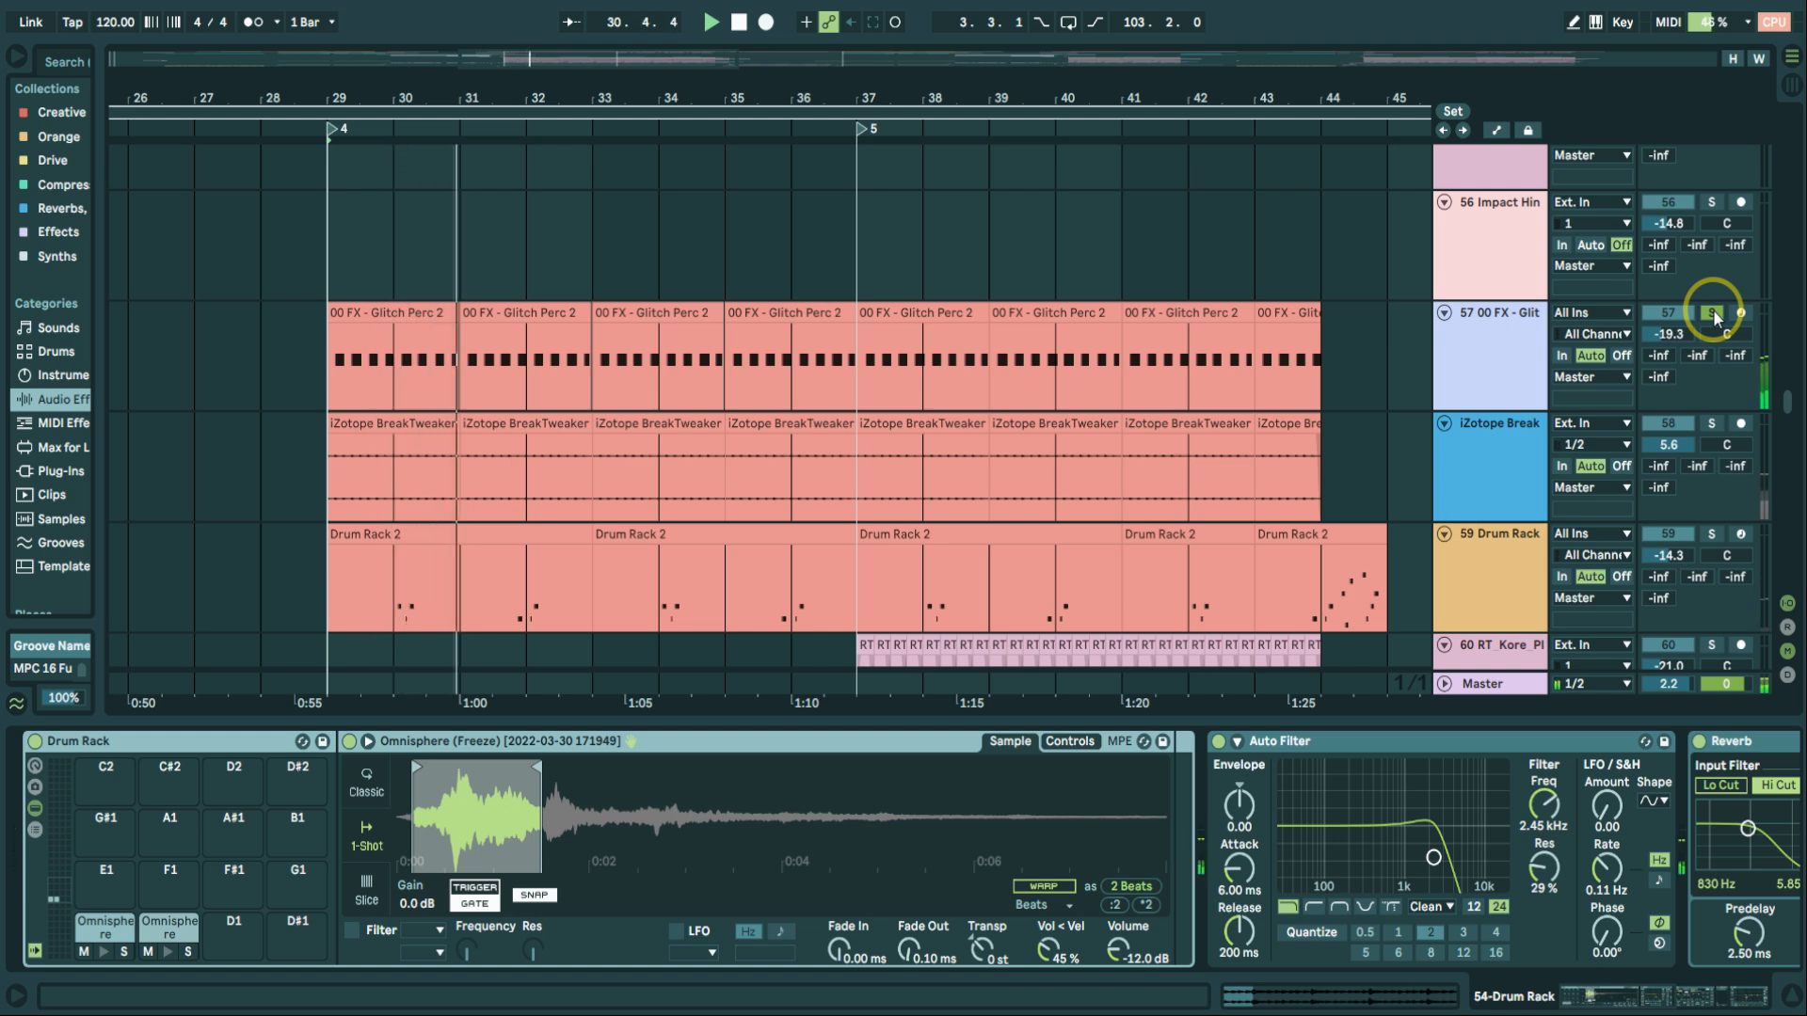
key("space")
left_click(1712, 312)
Play the full mix from marker 4, and audition iZotope BreakTweaker track 58 in solo.
key("space")
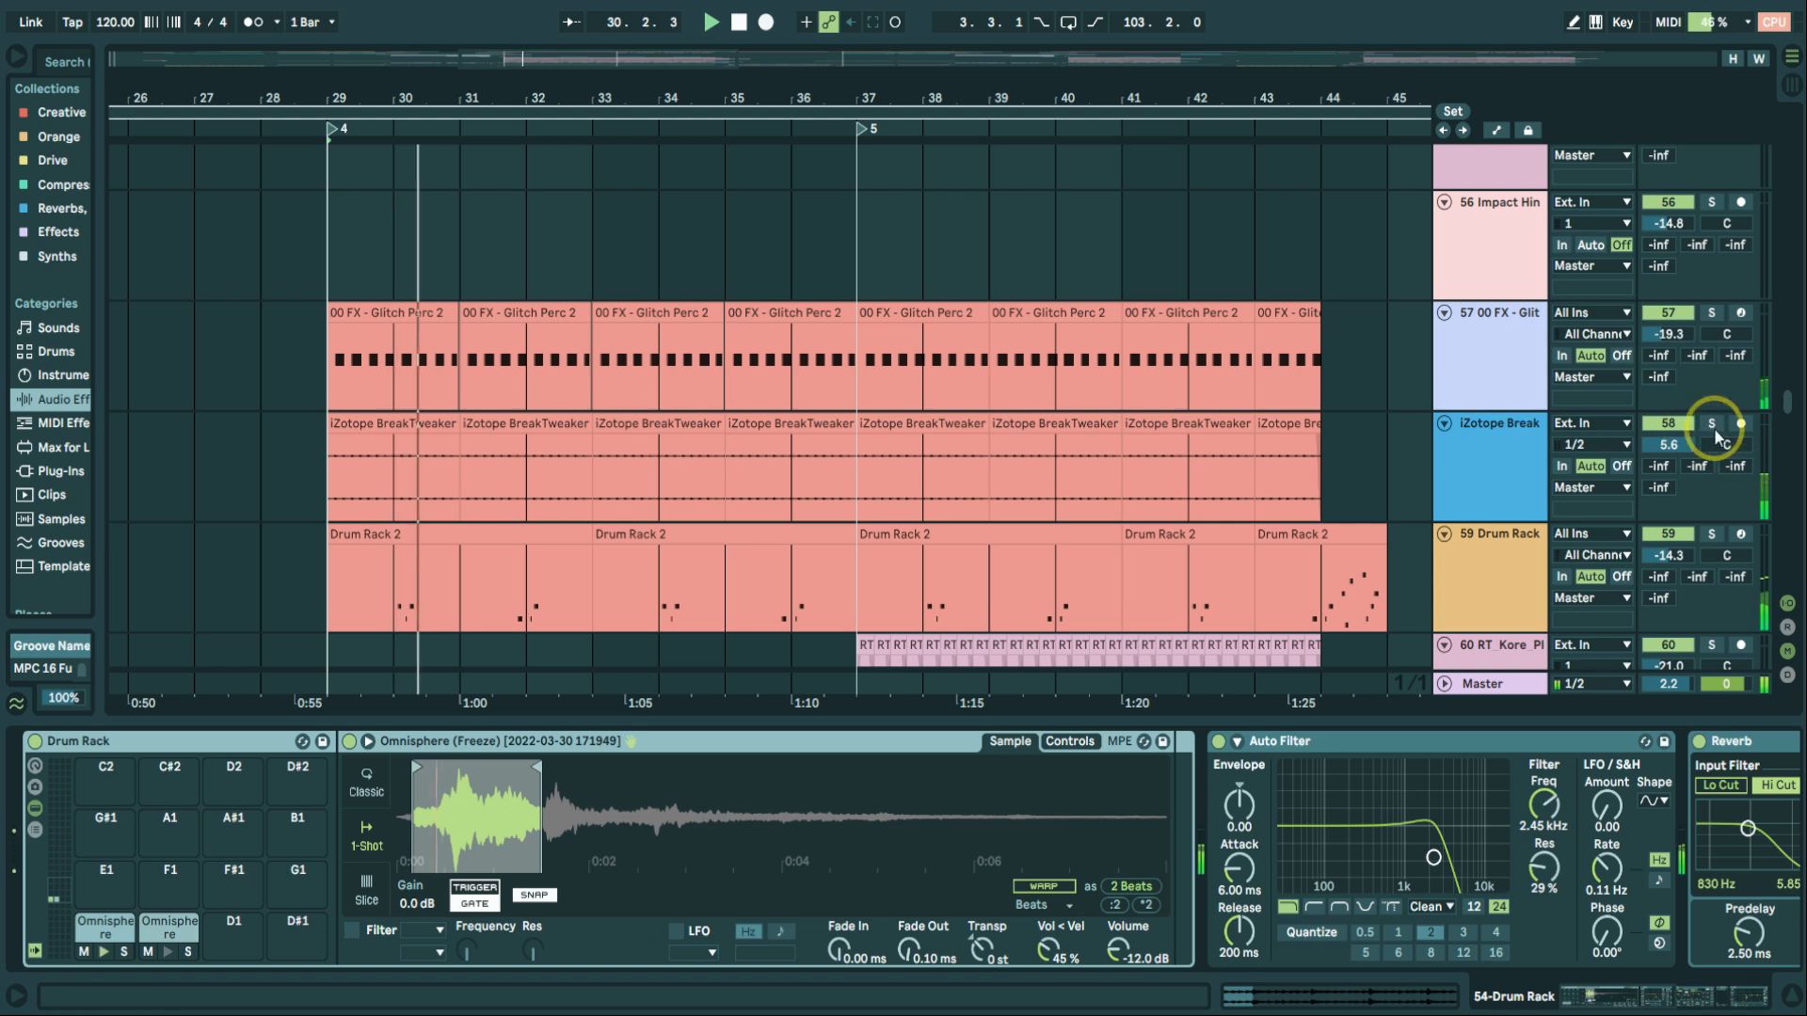
key("space")
left_click(1711, 423)
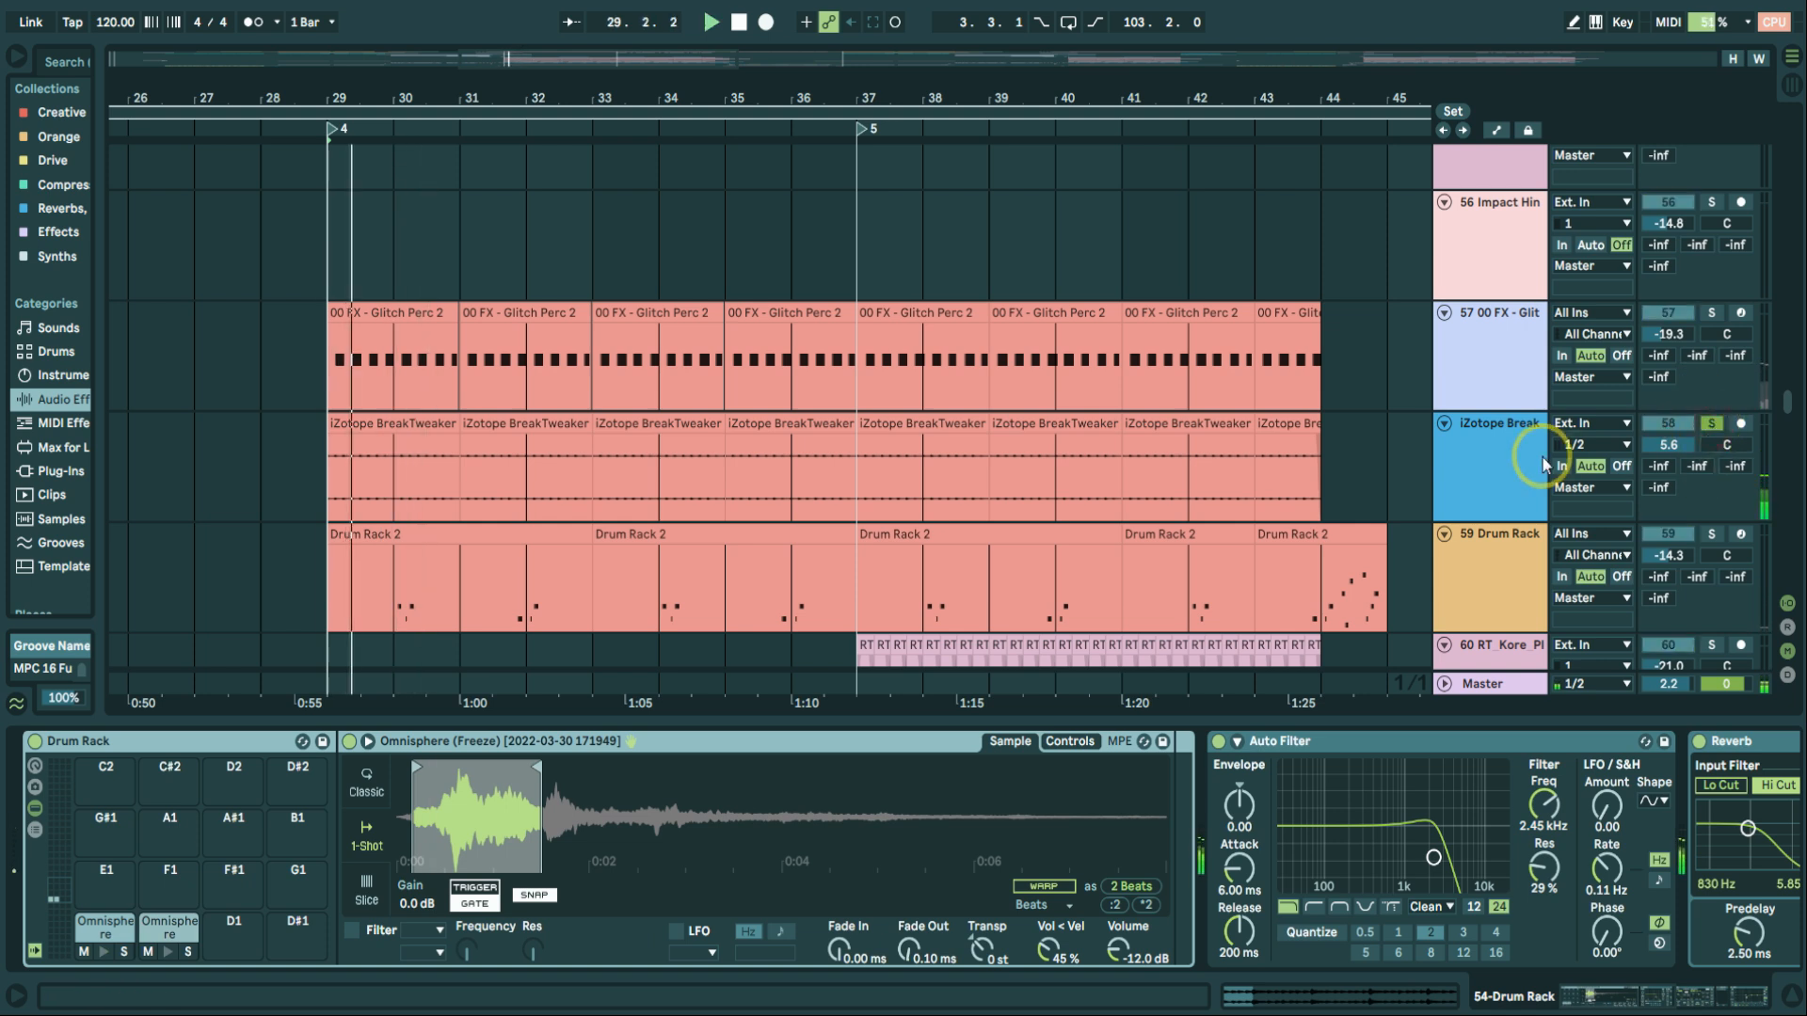
key("space")
left_click(1712, 423)
Audition Massive X tracks 62 and 63 of the BRASS HITS group separately in solo, and clear the group's solo.
scroll(1711, 447, "down", 3)
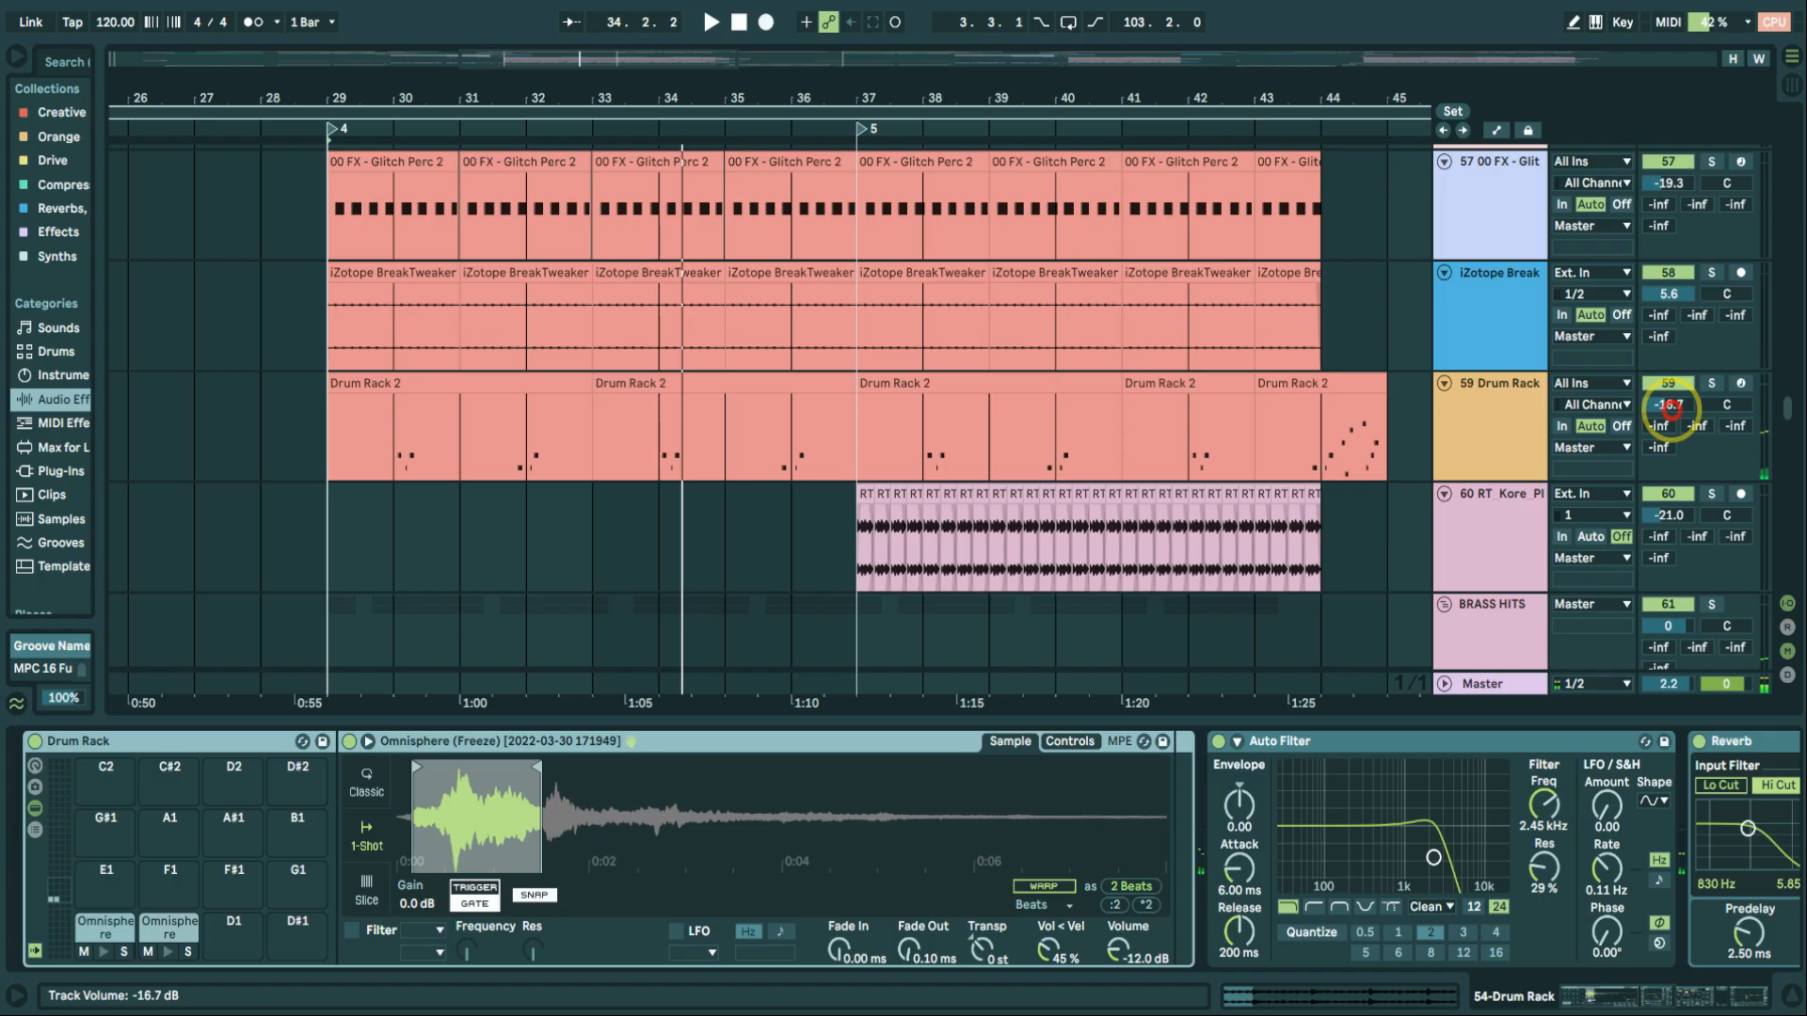
scroll(1713, 305, "down", 5)
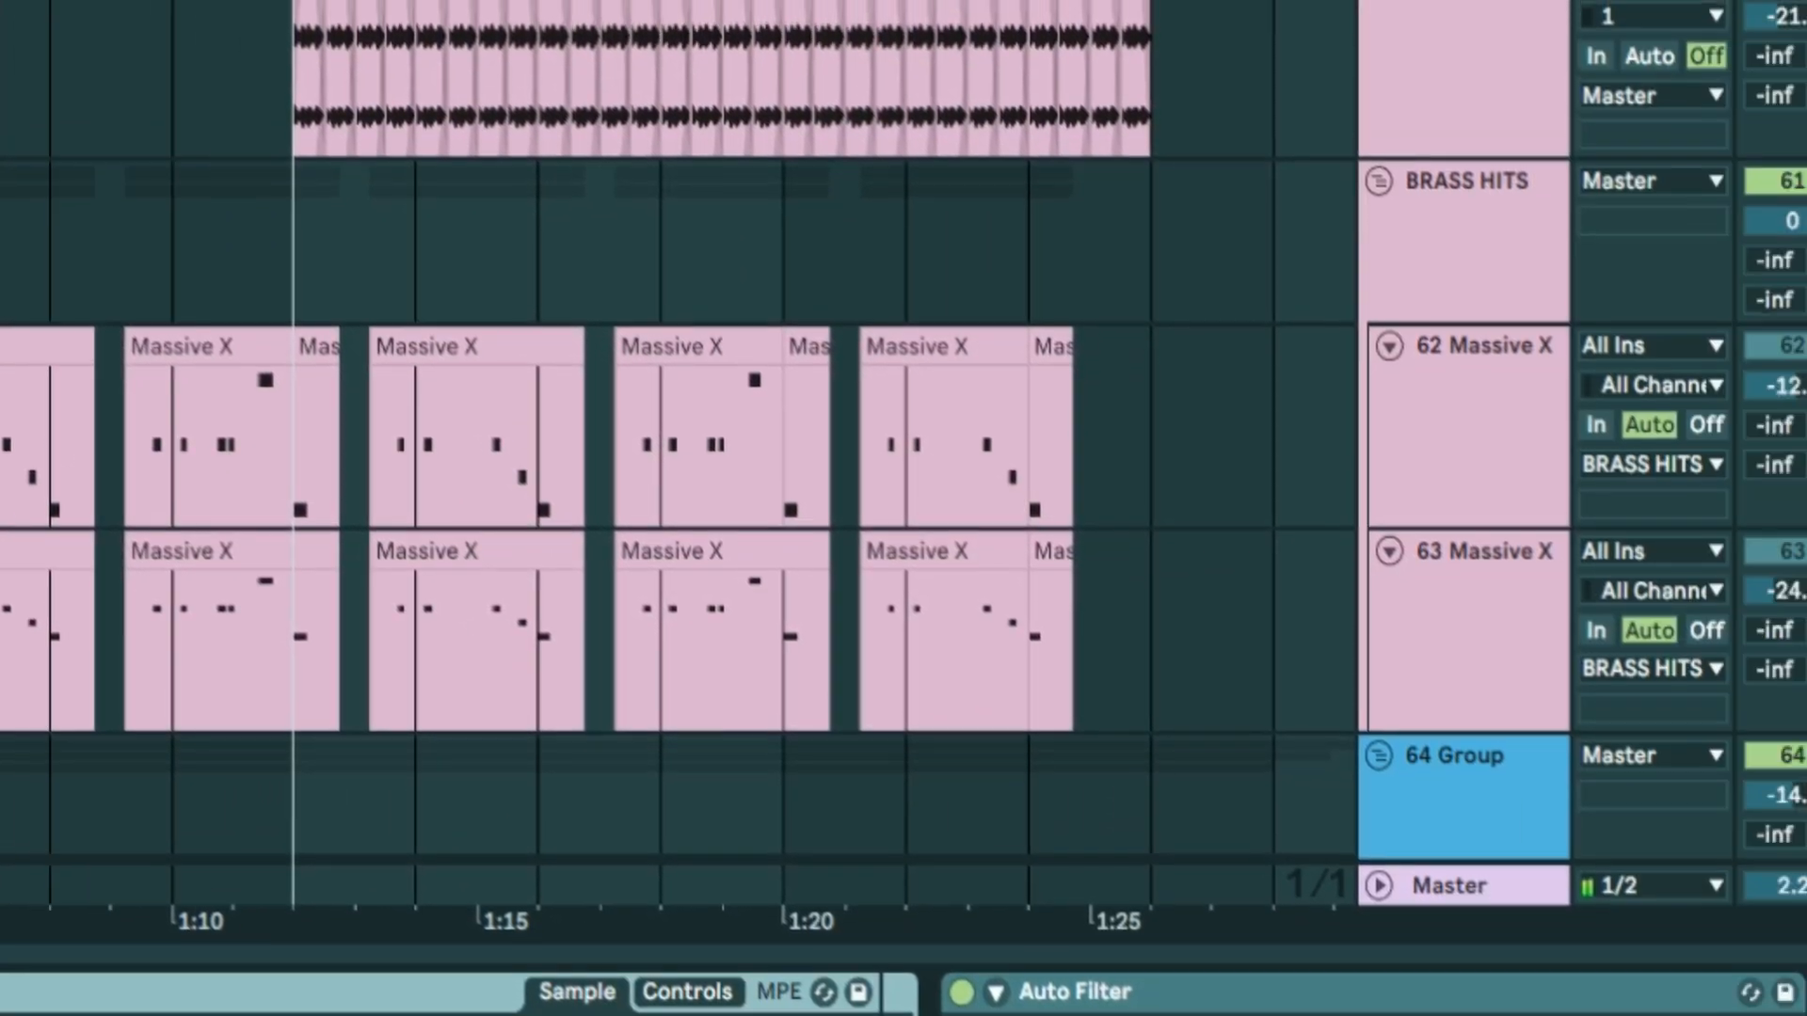
left_click(1685, 357)
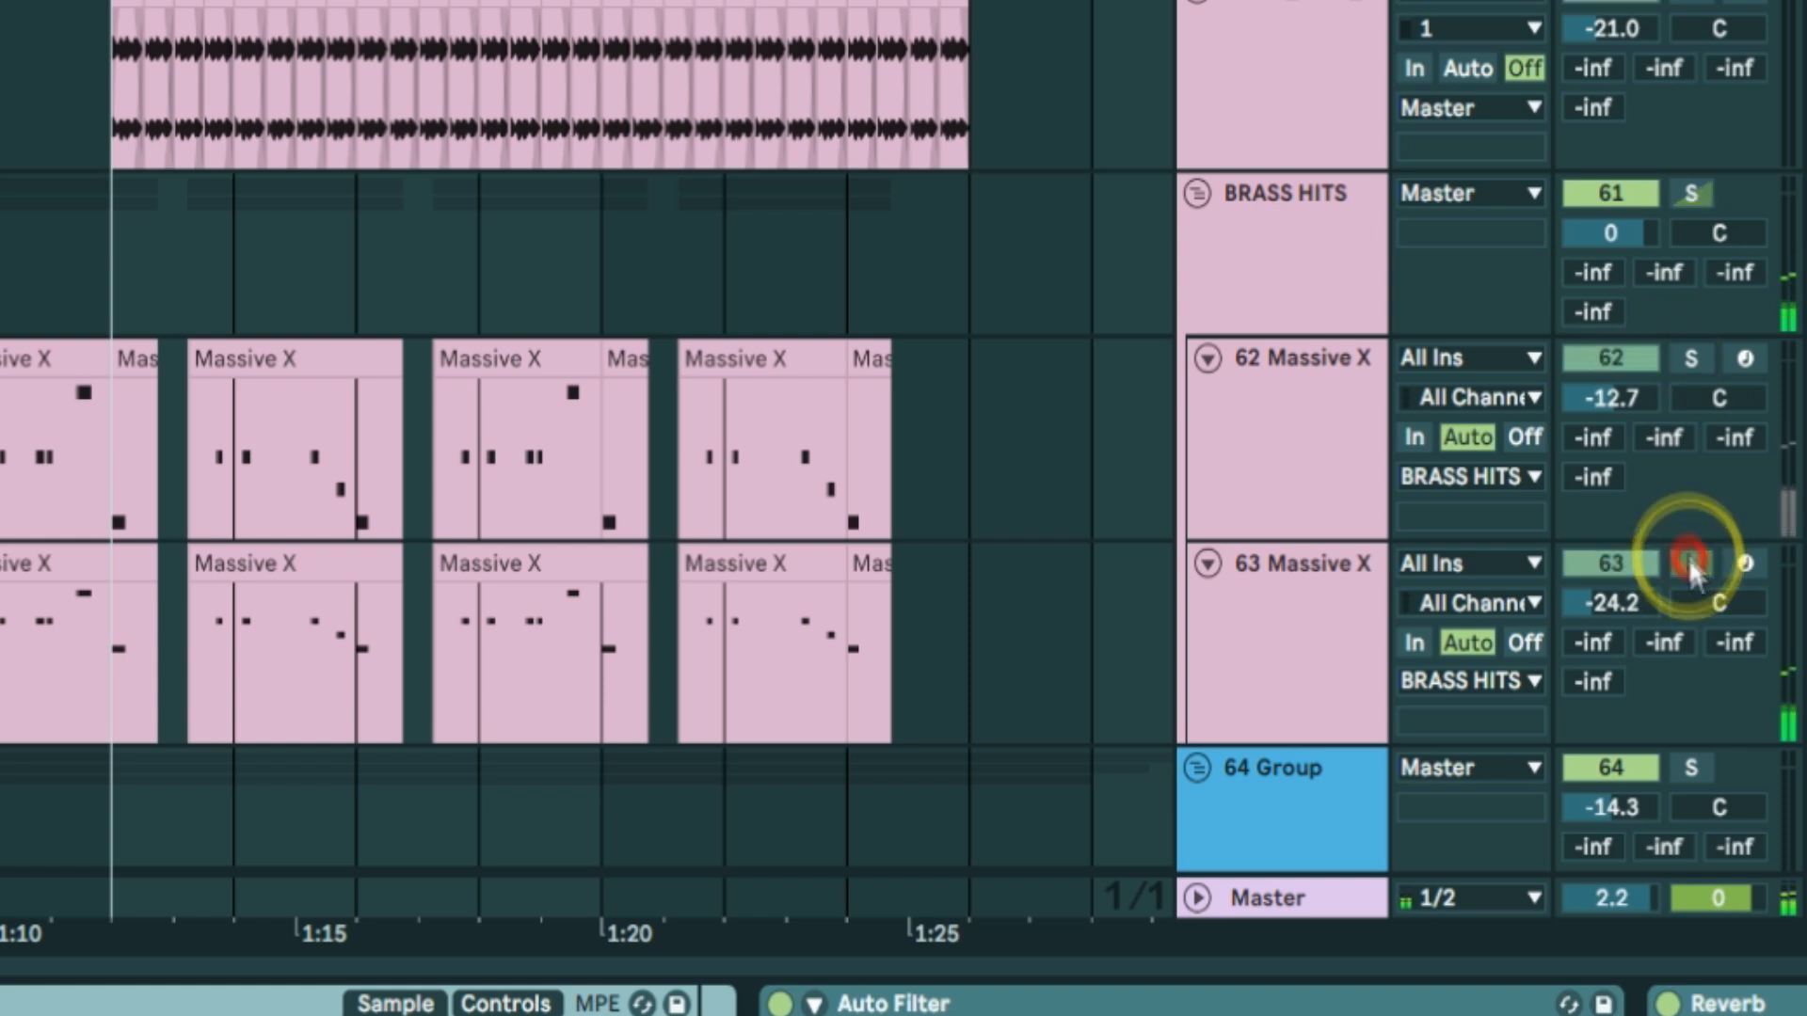
left_click(1690, 199)
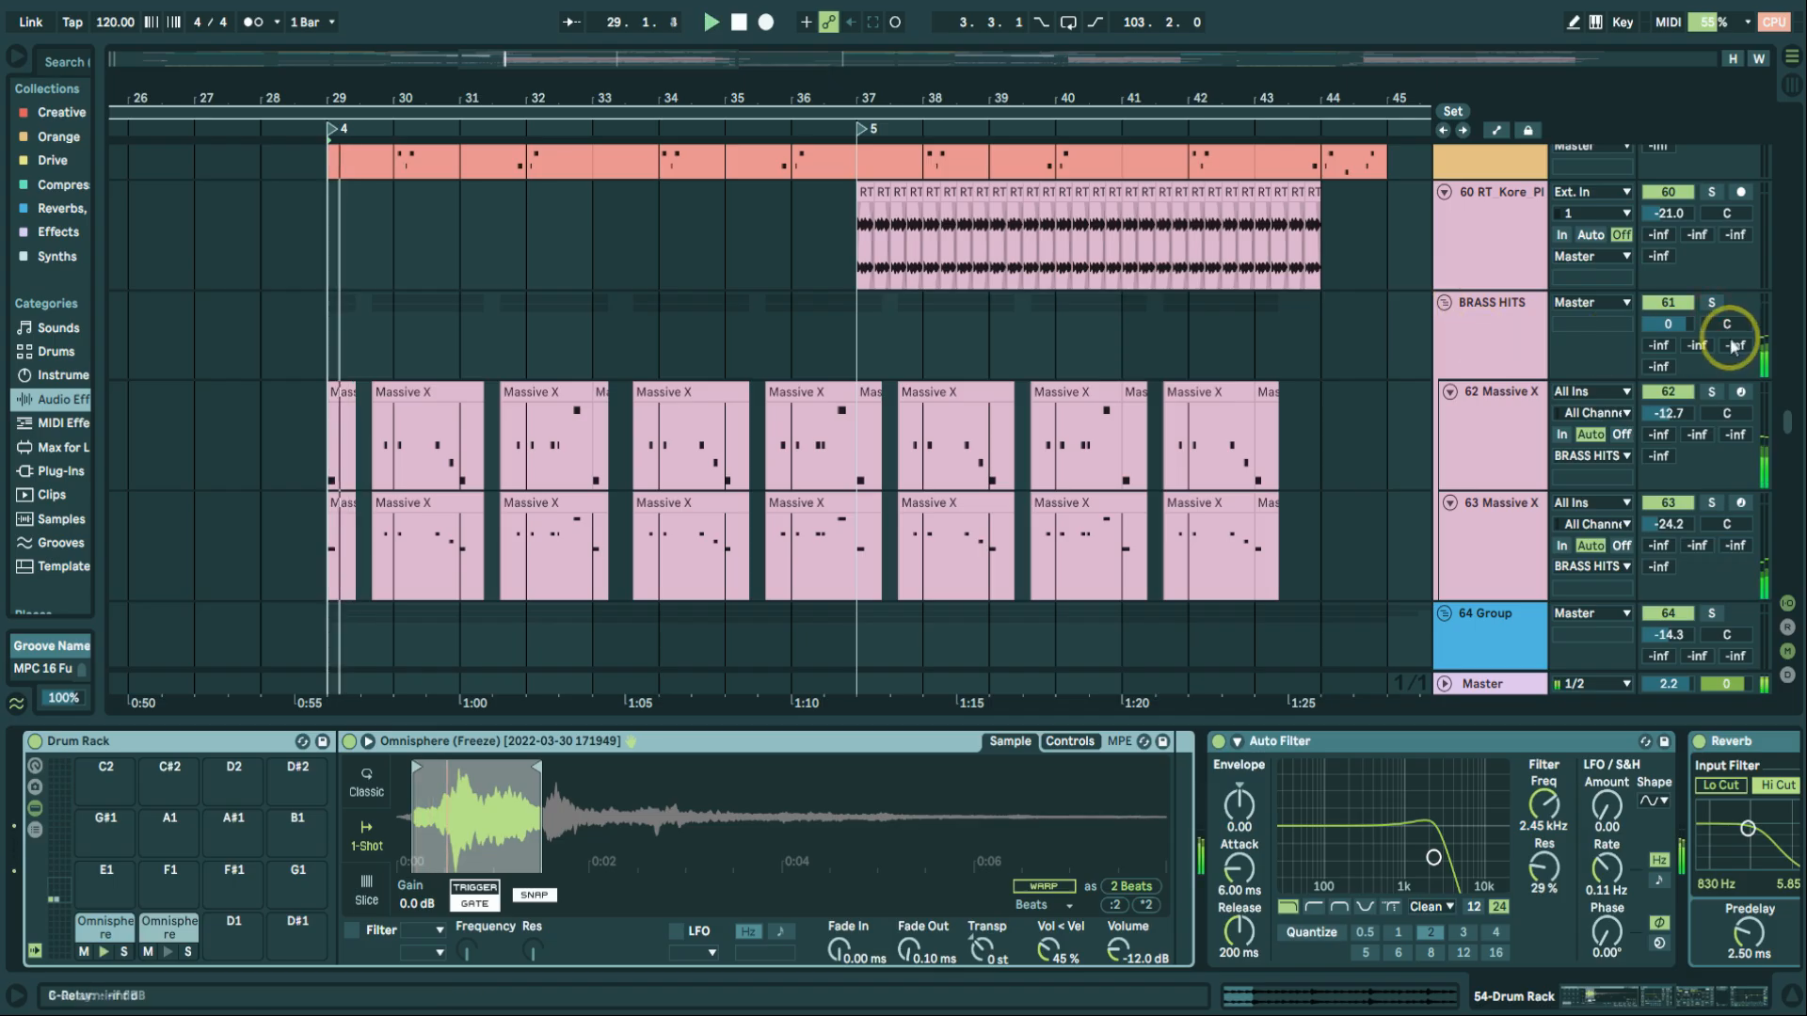
Audition group 64 and its Massive X tracks 65 and 66 in solo from marker 4, and clear the solo.
left_click_drag(363, 81, 415, 85)
left_click_drag(1378, 96, 1377, 90)
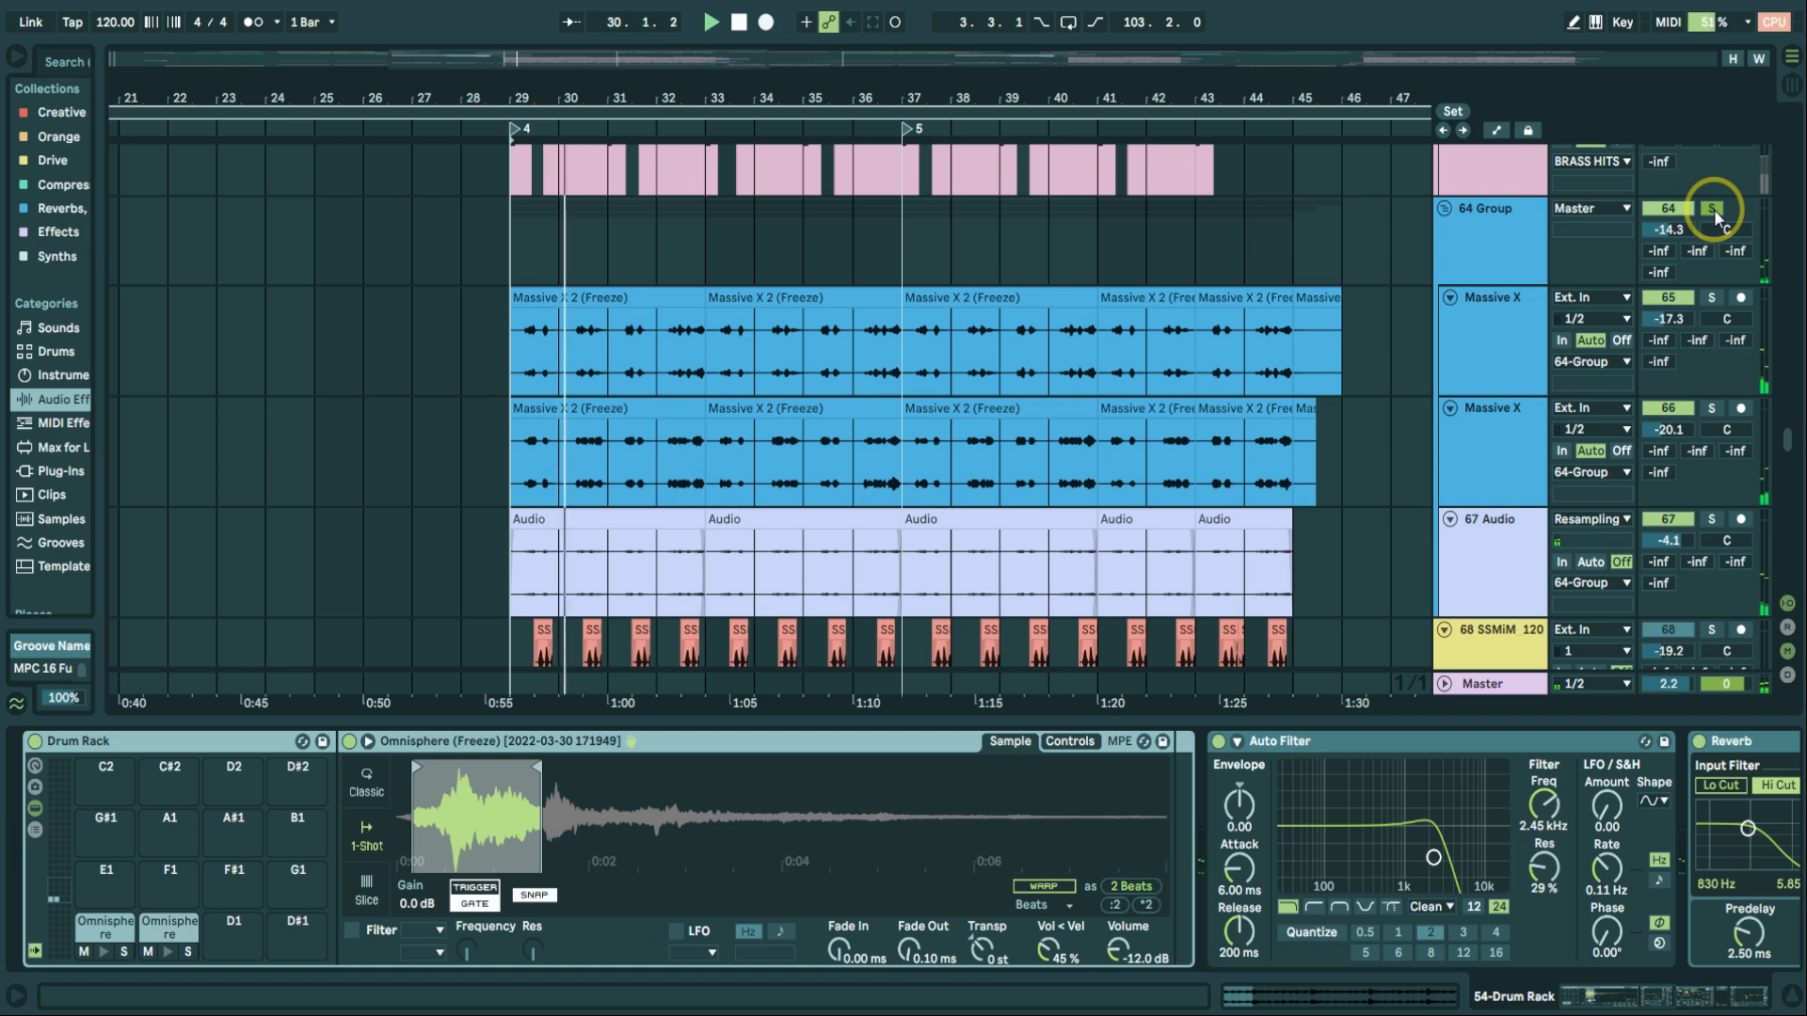
key("space")
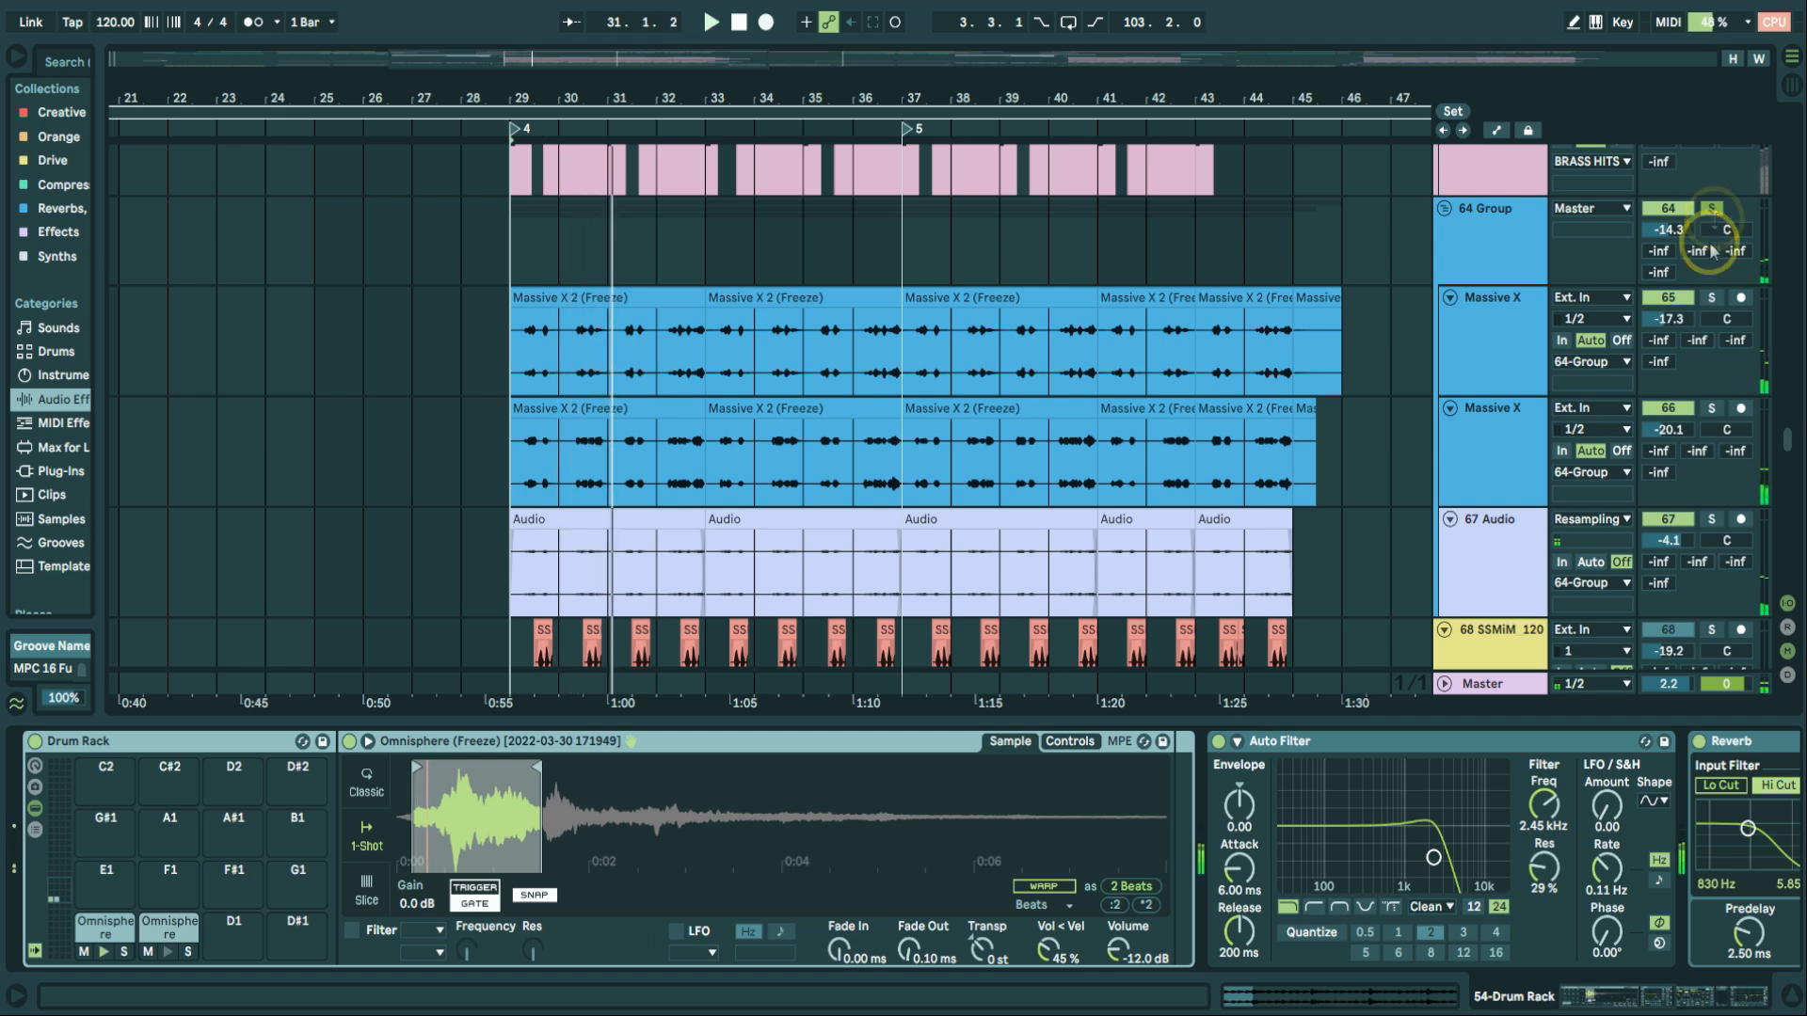
left_click(1710, 299)
key("space")
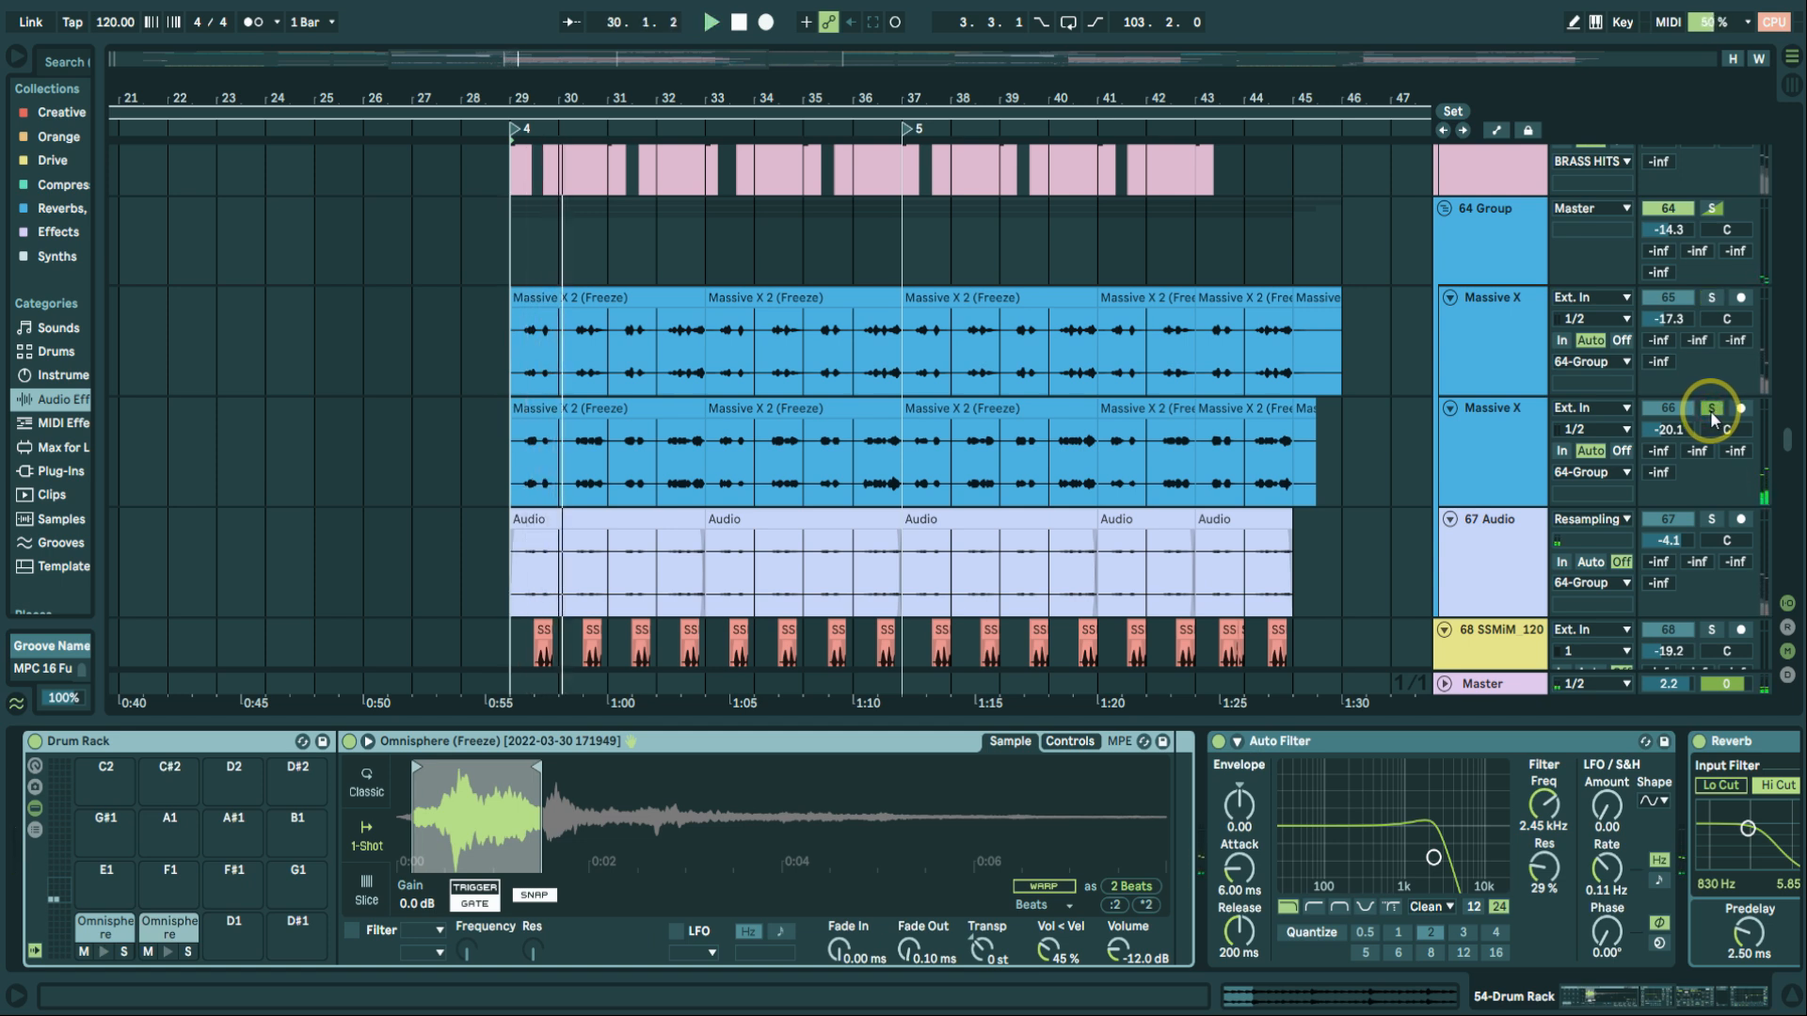
left_click(1712, 410)
left_click(1706, 211)
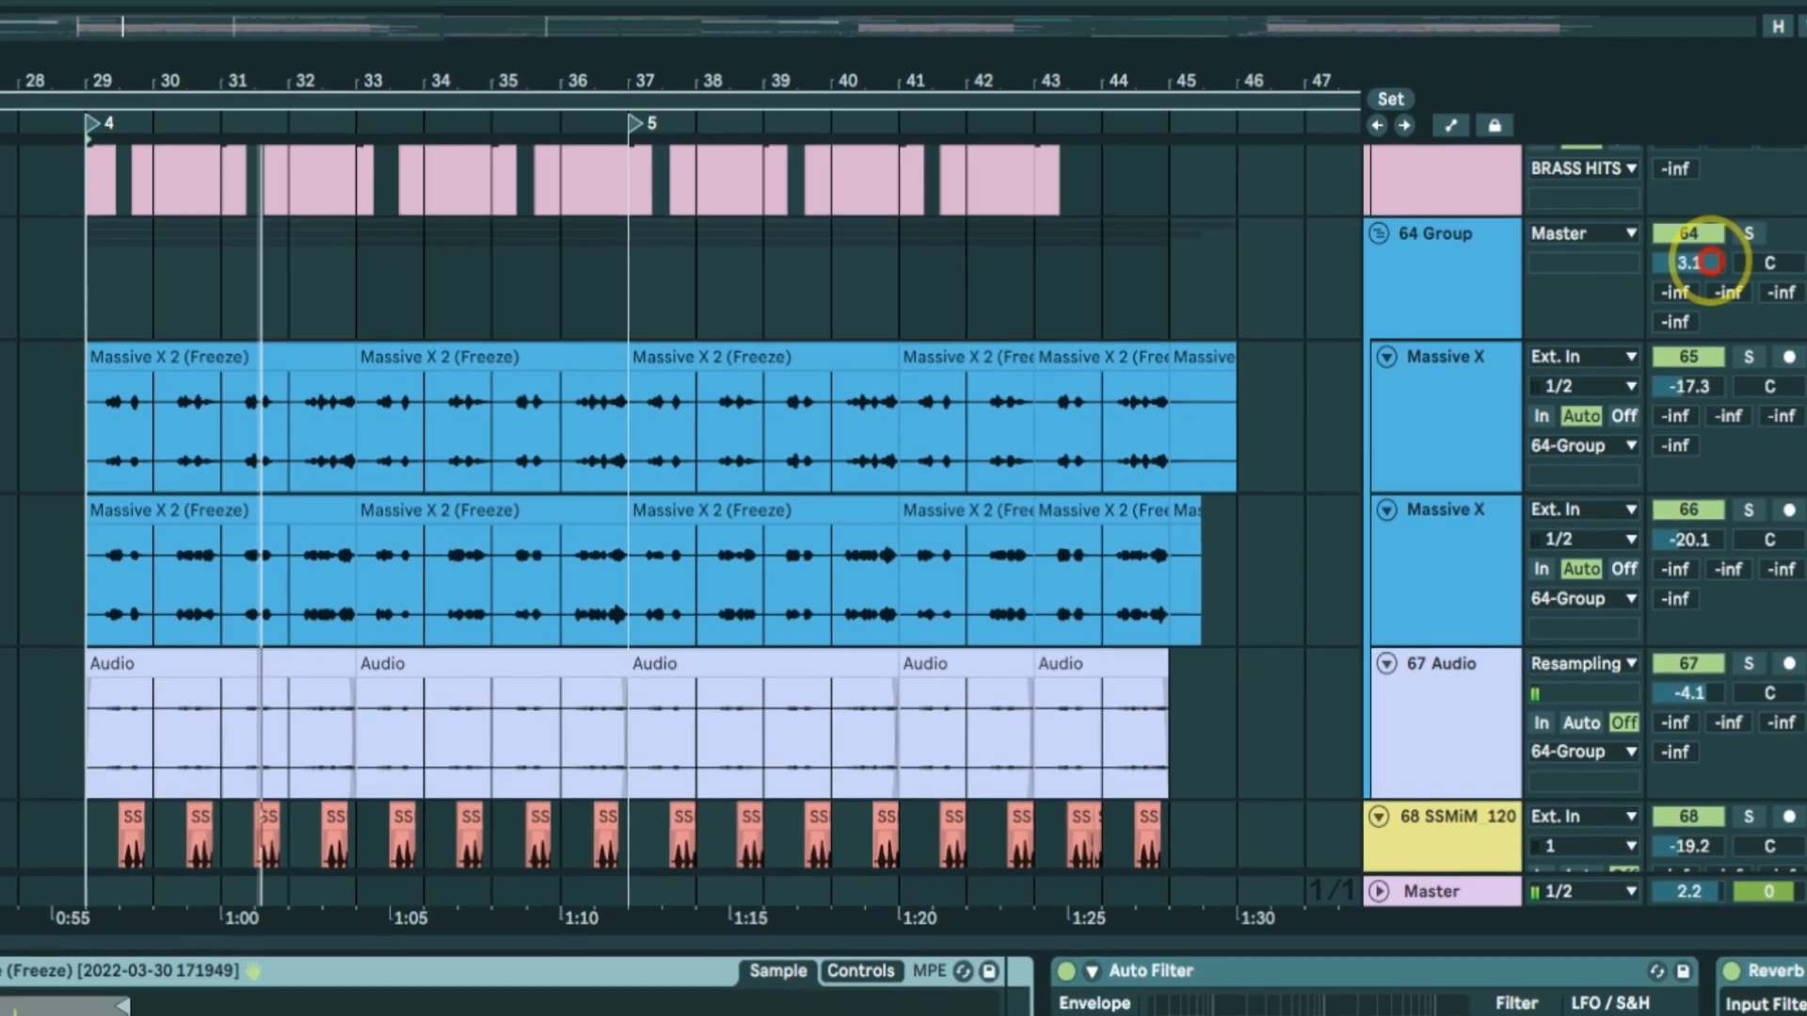
Bring group 64's volume down to -12.6 dB while the full section plays.
left_click_drag(1711, 262, 1710, 274)
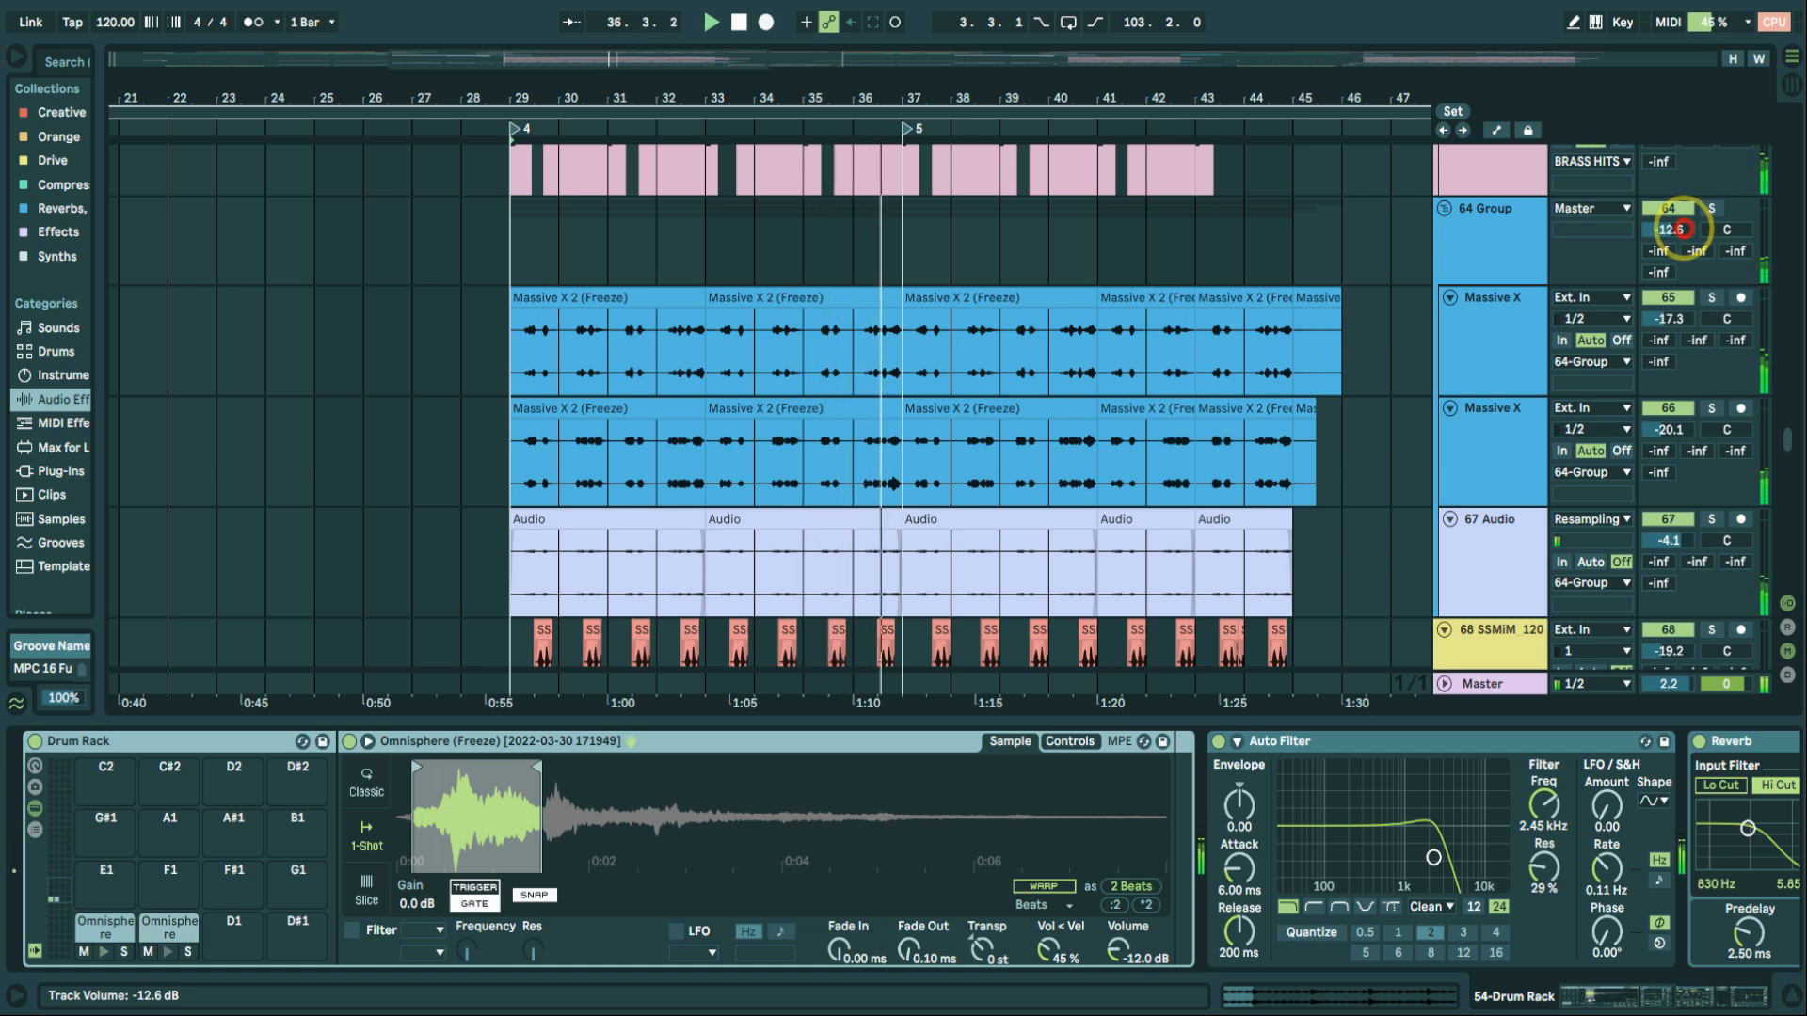
scroll(1685, 282, "down", 3)
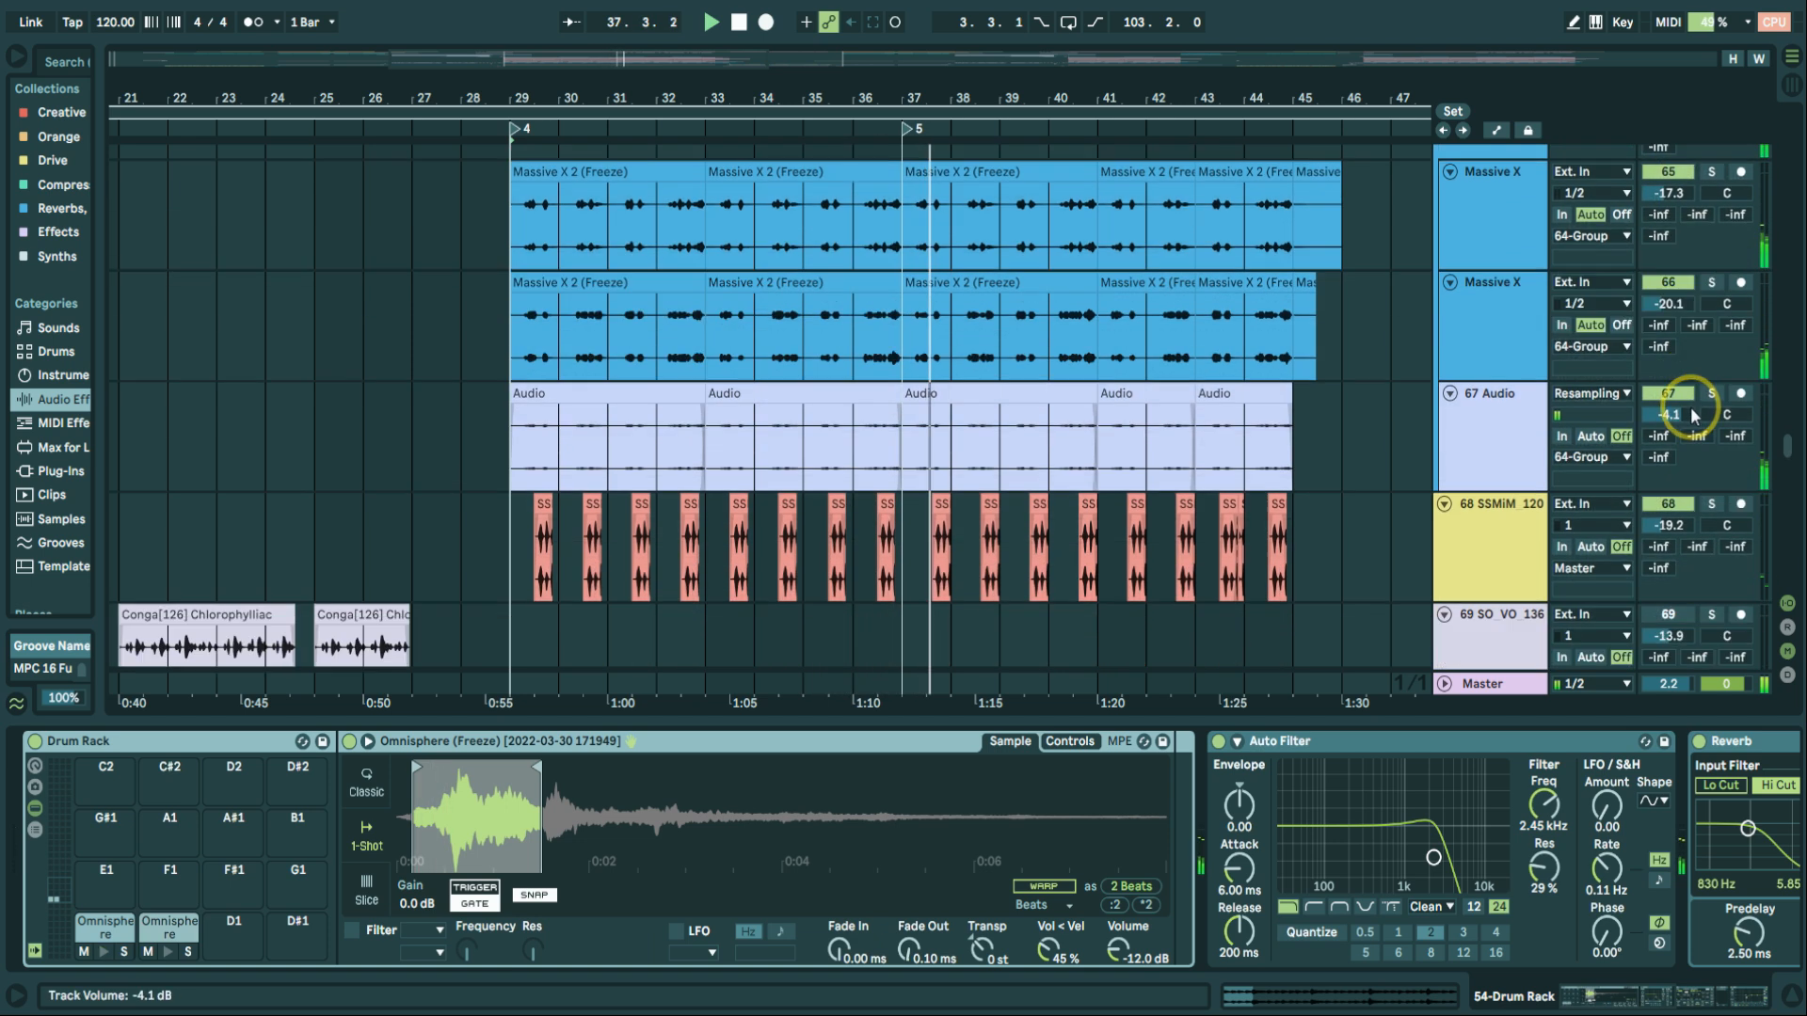
scroll(1703, 423, "up", 1)
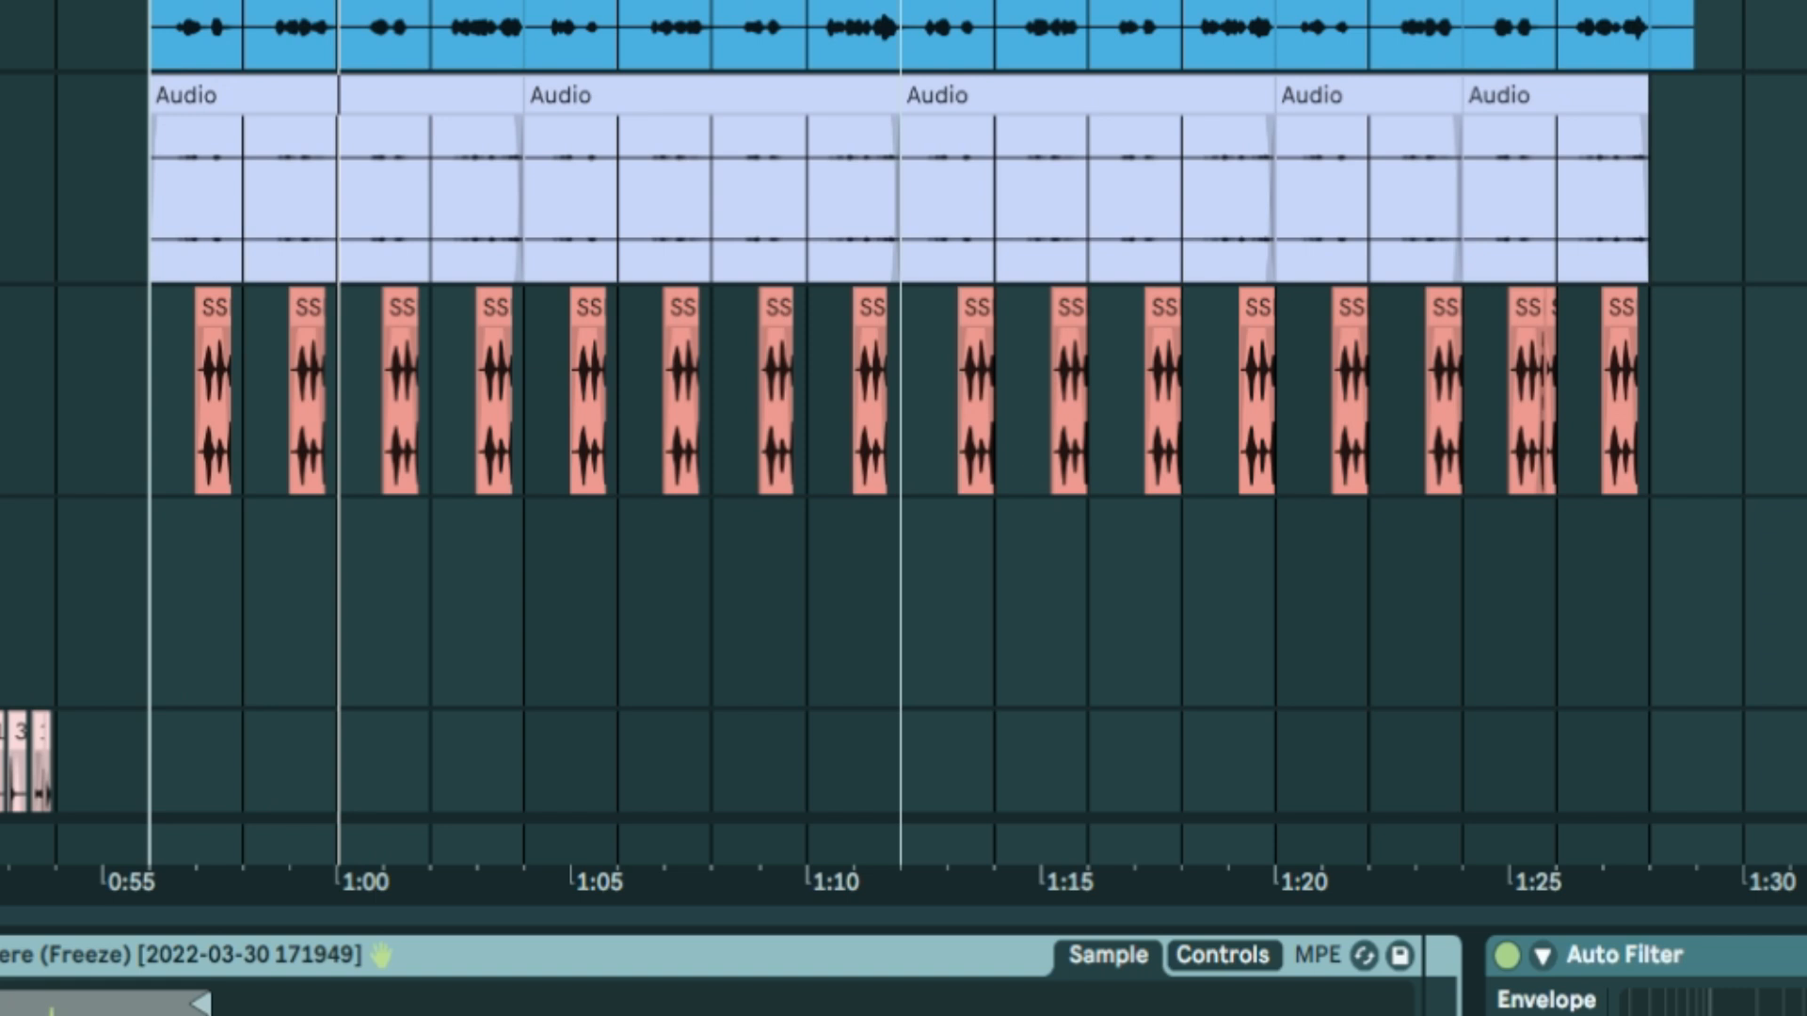
Adjust the volume of track 68 SSMiM_120 while the full section plays.
left_click(1799, 309)
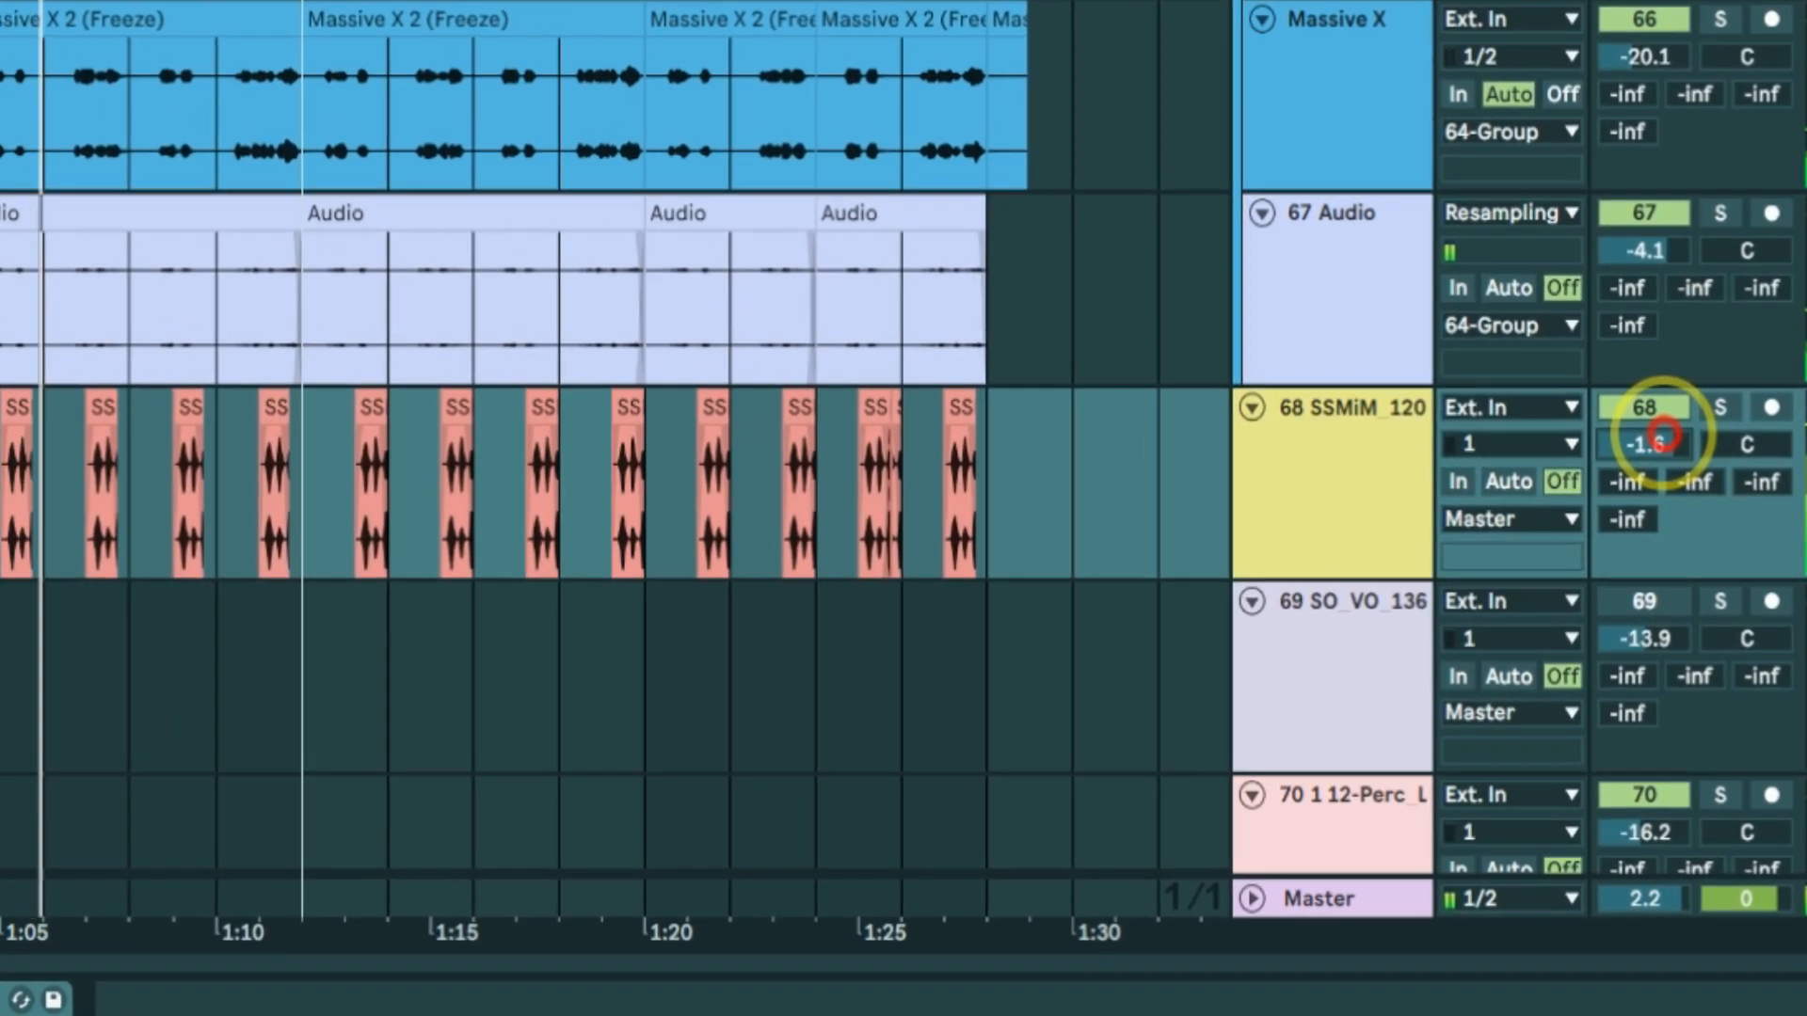
left_click_drag(1664, 434, 1663, 440)
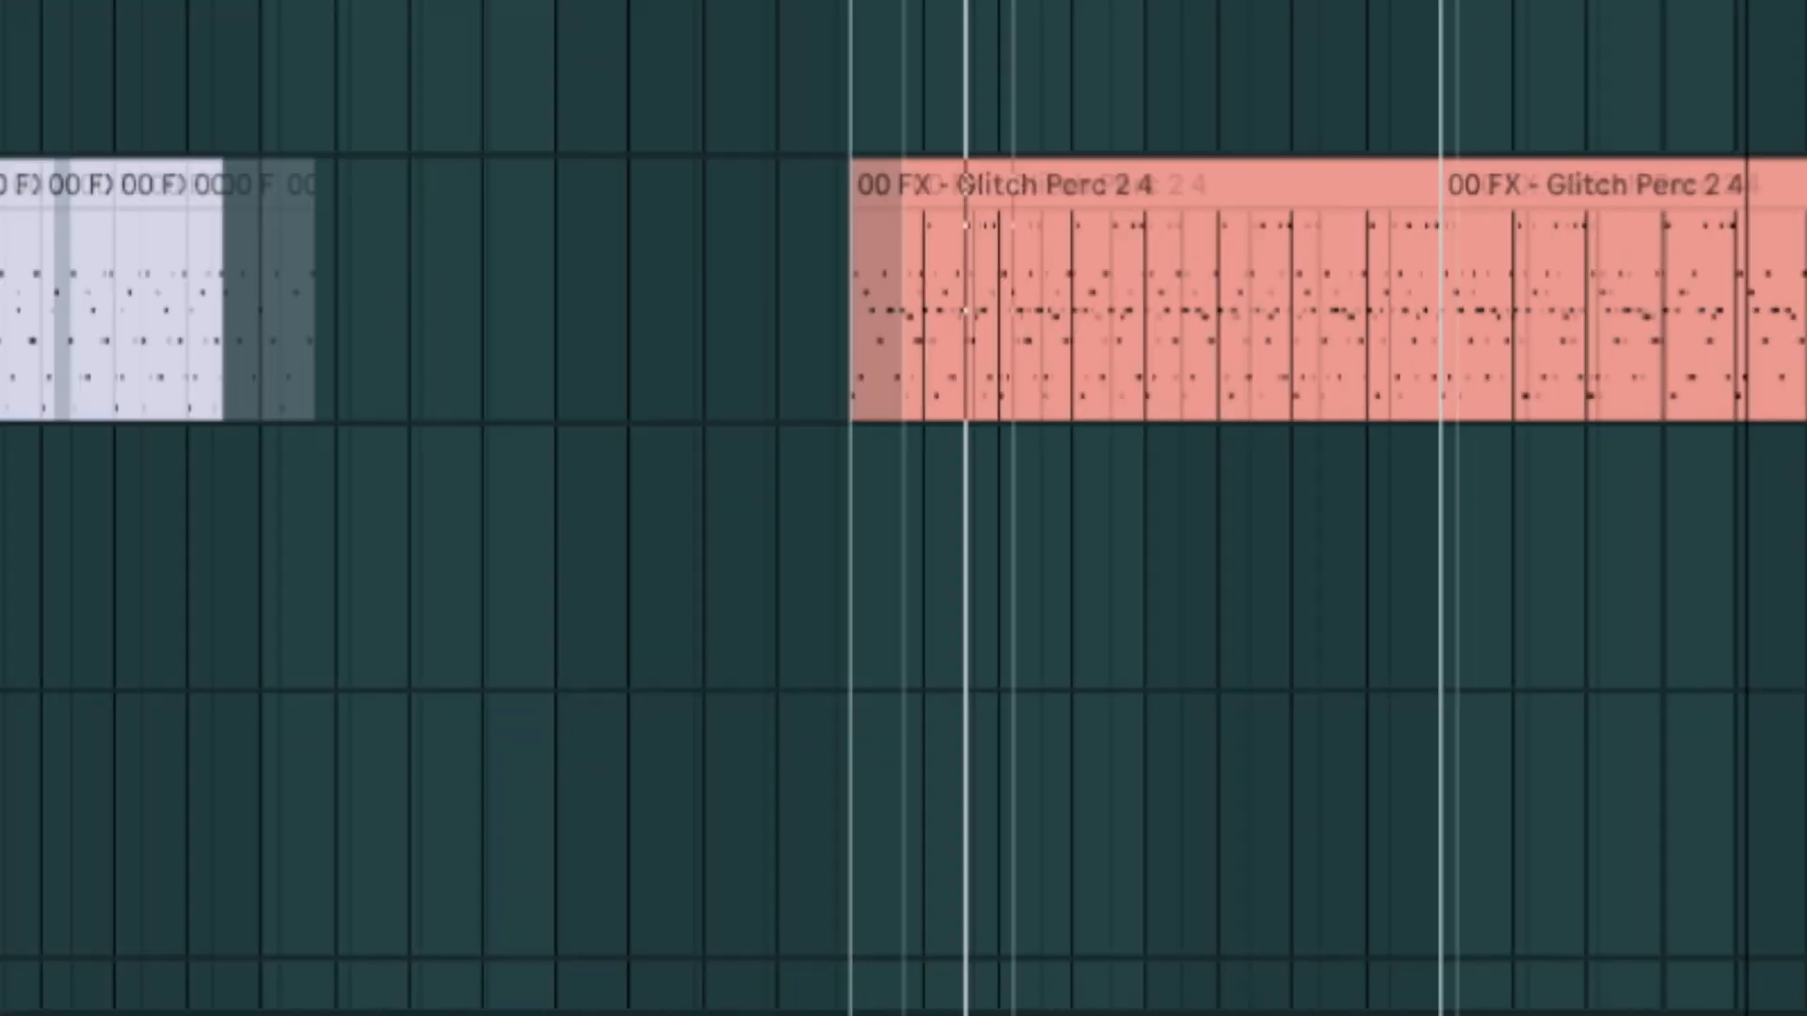
Move marker 4 to bar 13, where the earlier Glitch Perc clips on track 83 begin, and play from there.
double_click(527, 290)
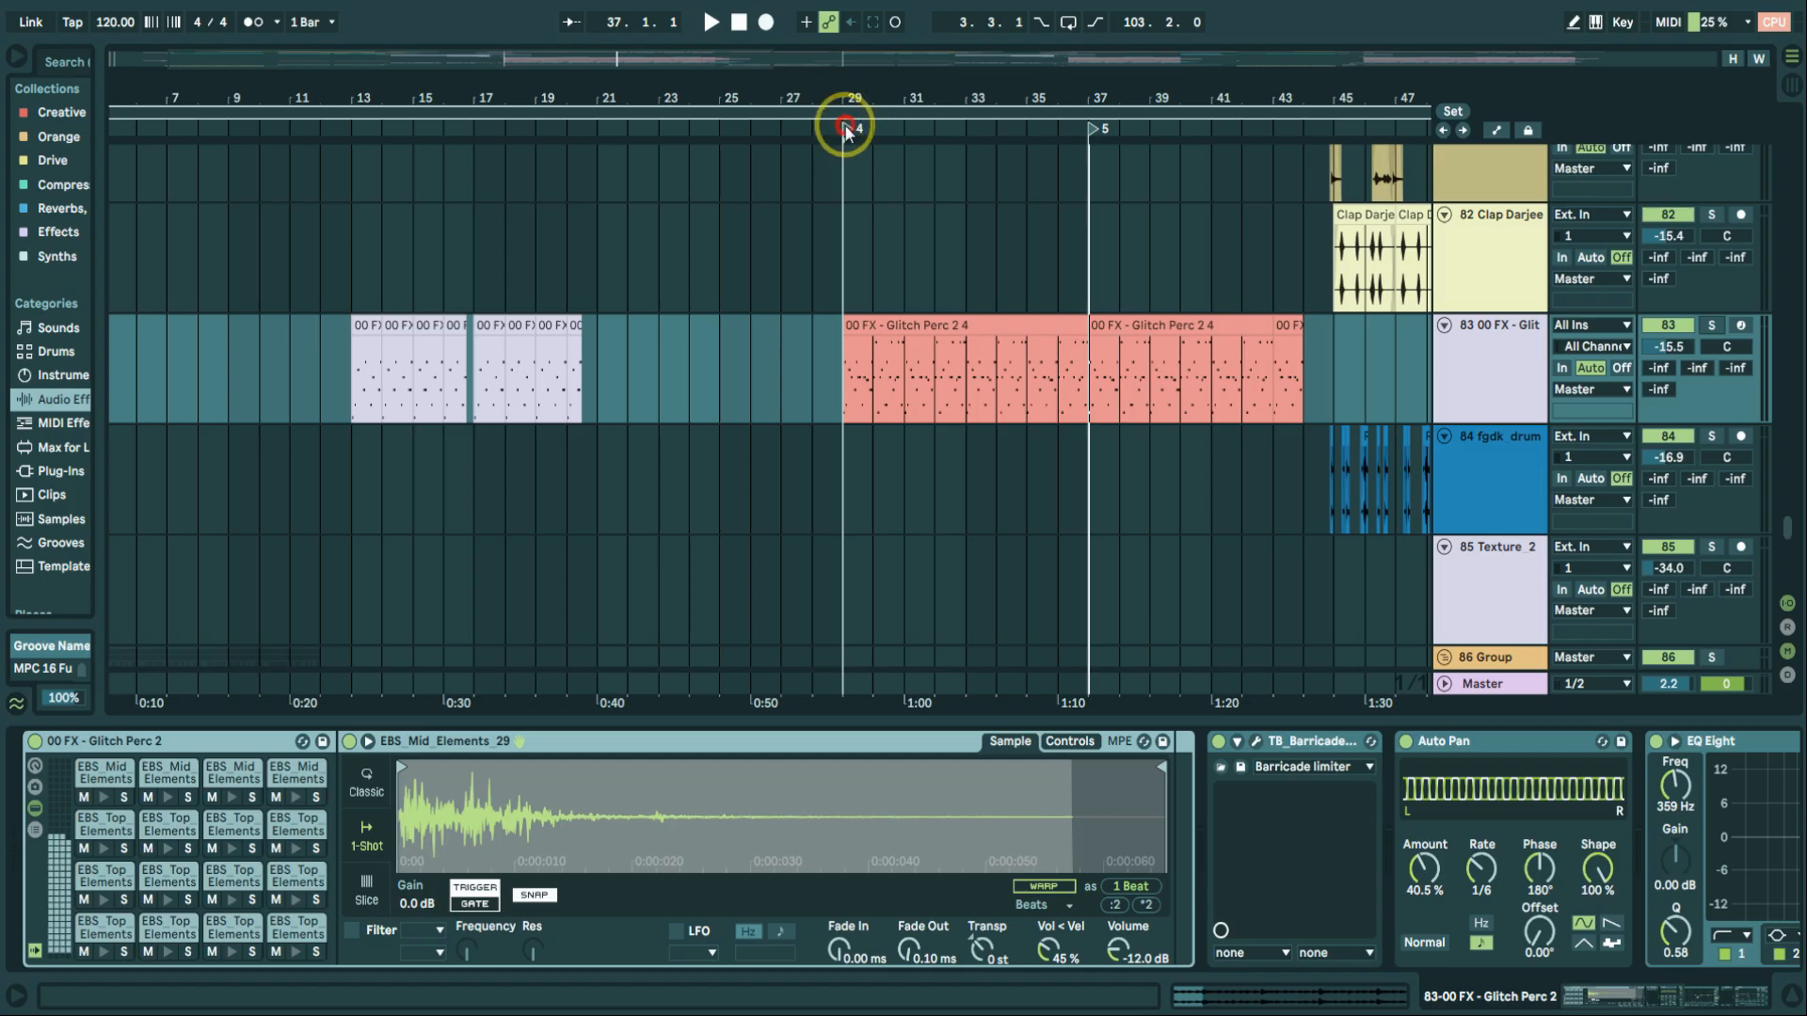
left_click_drag(846, 130, 340, 160)
key("space")
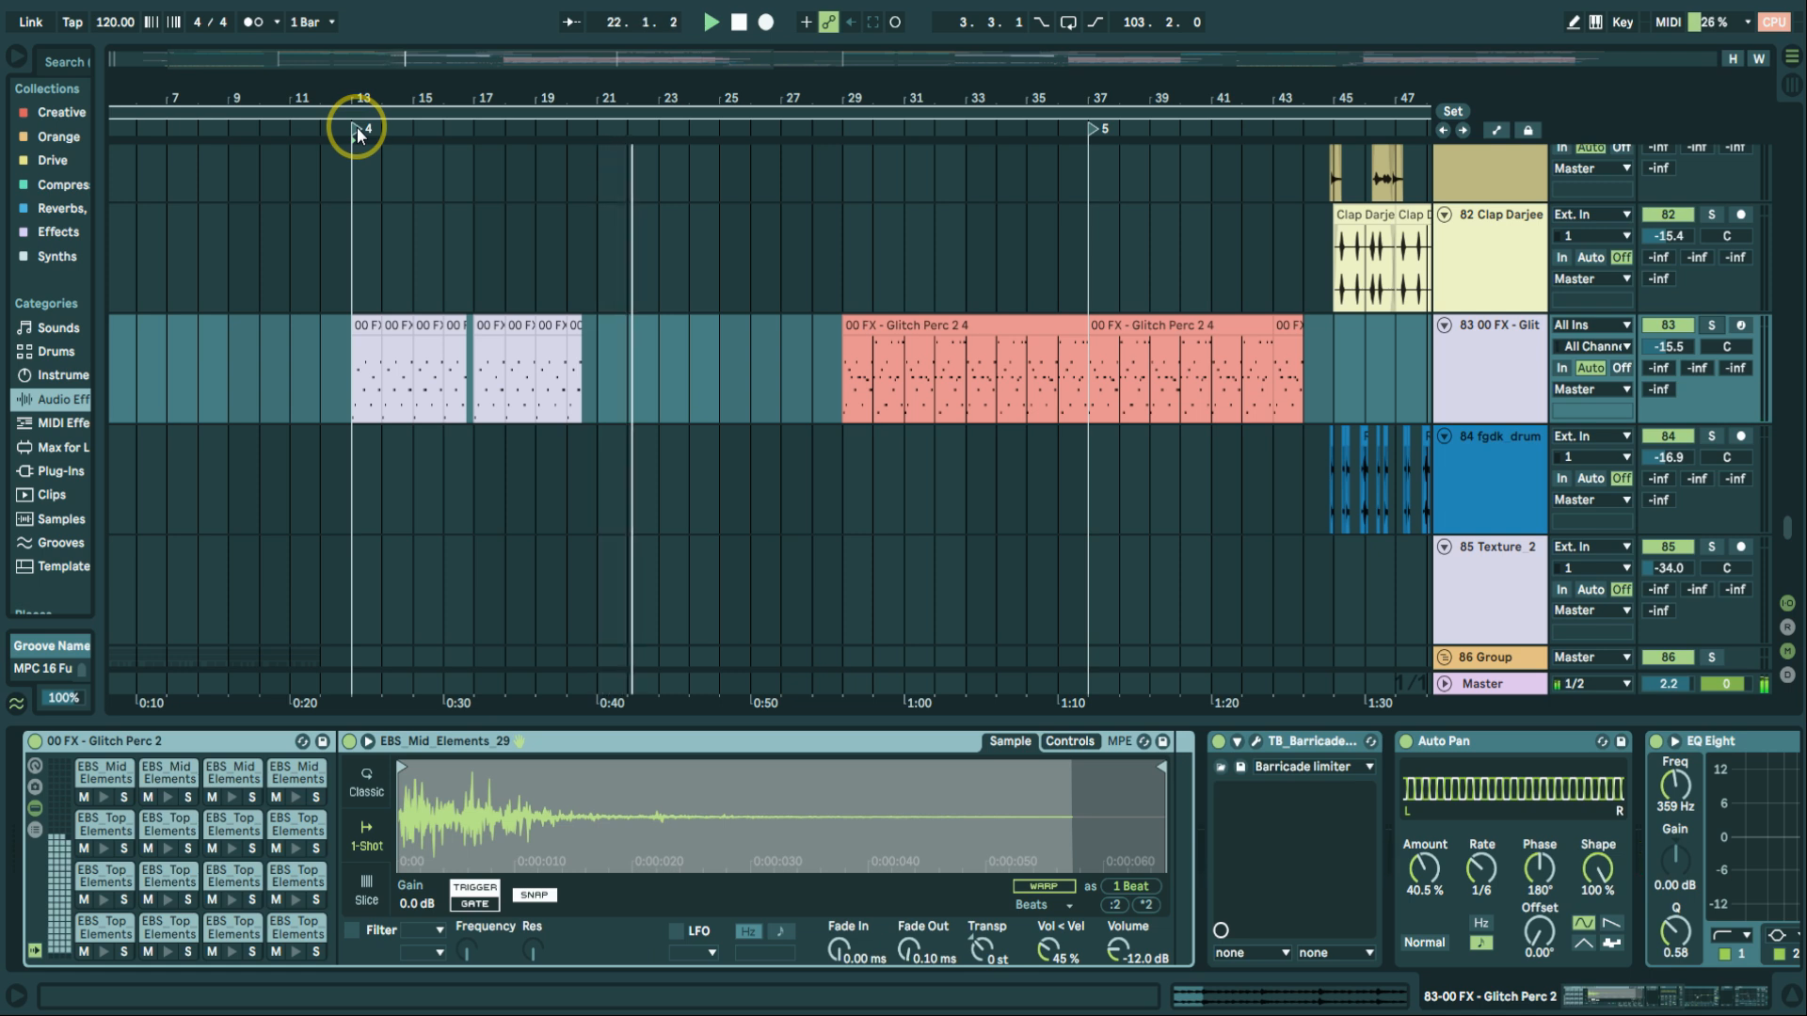
Move marker 4 to just before bar 45, and play the section up to marker 3 while examining its Massive X, Kontakt, clap and drum clips.
left_click_drag(877, 97, 875, 93)
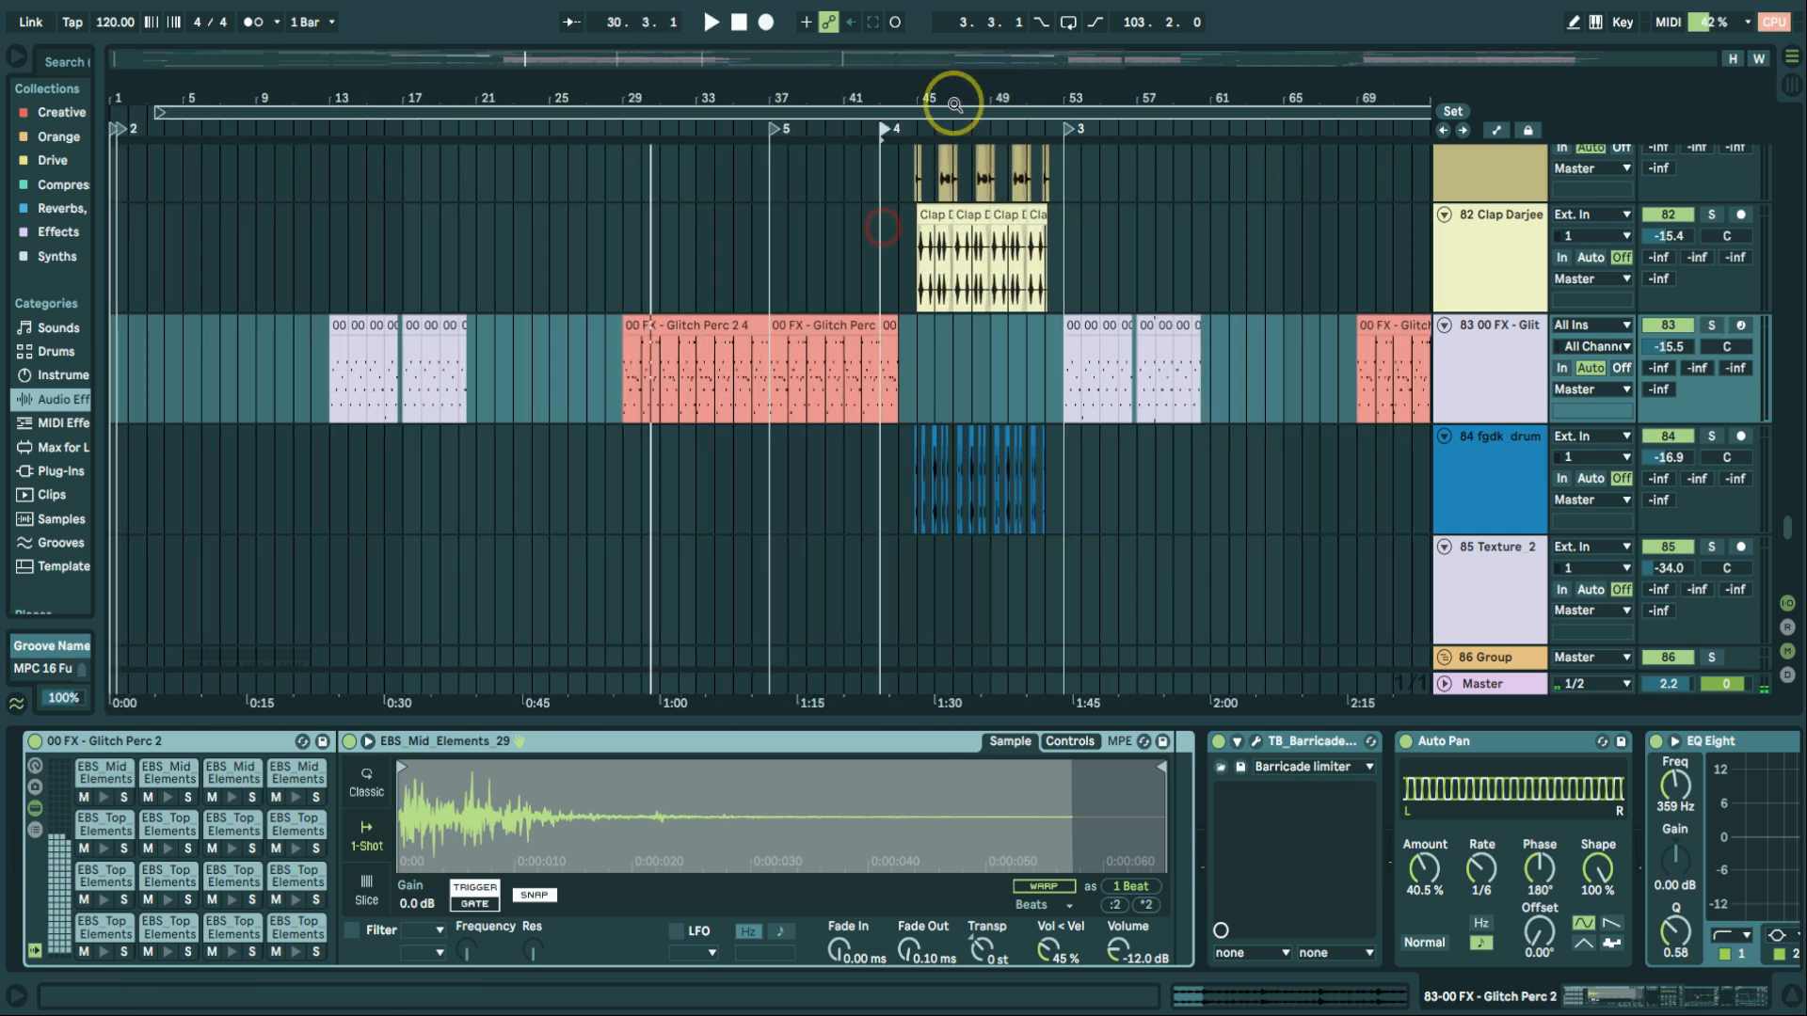
left_click_drag(957, 97, 955, 94)
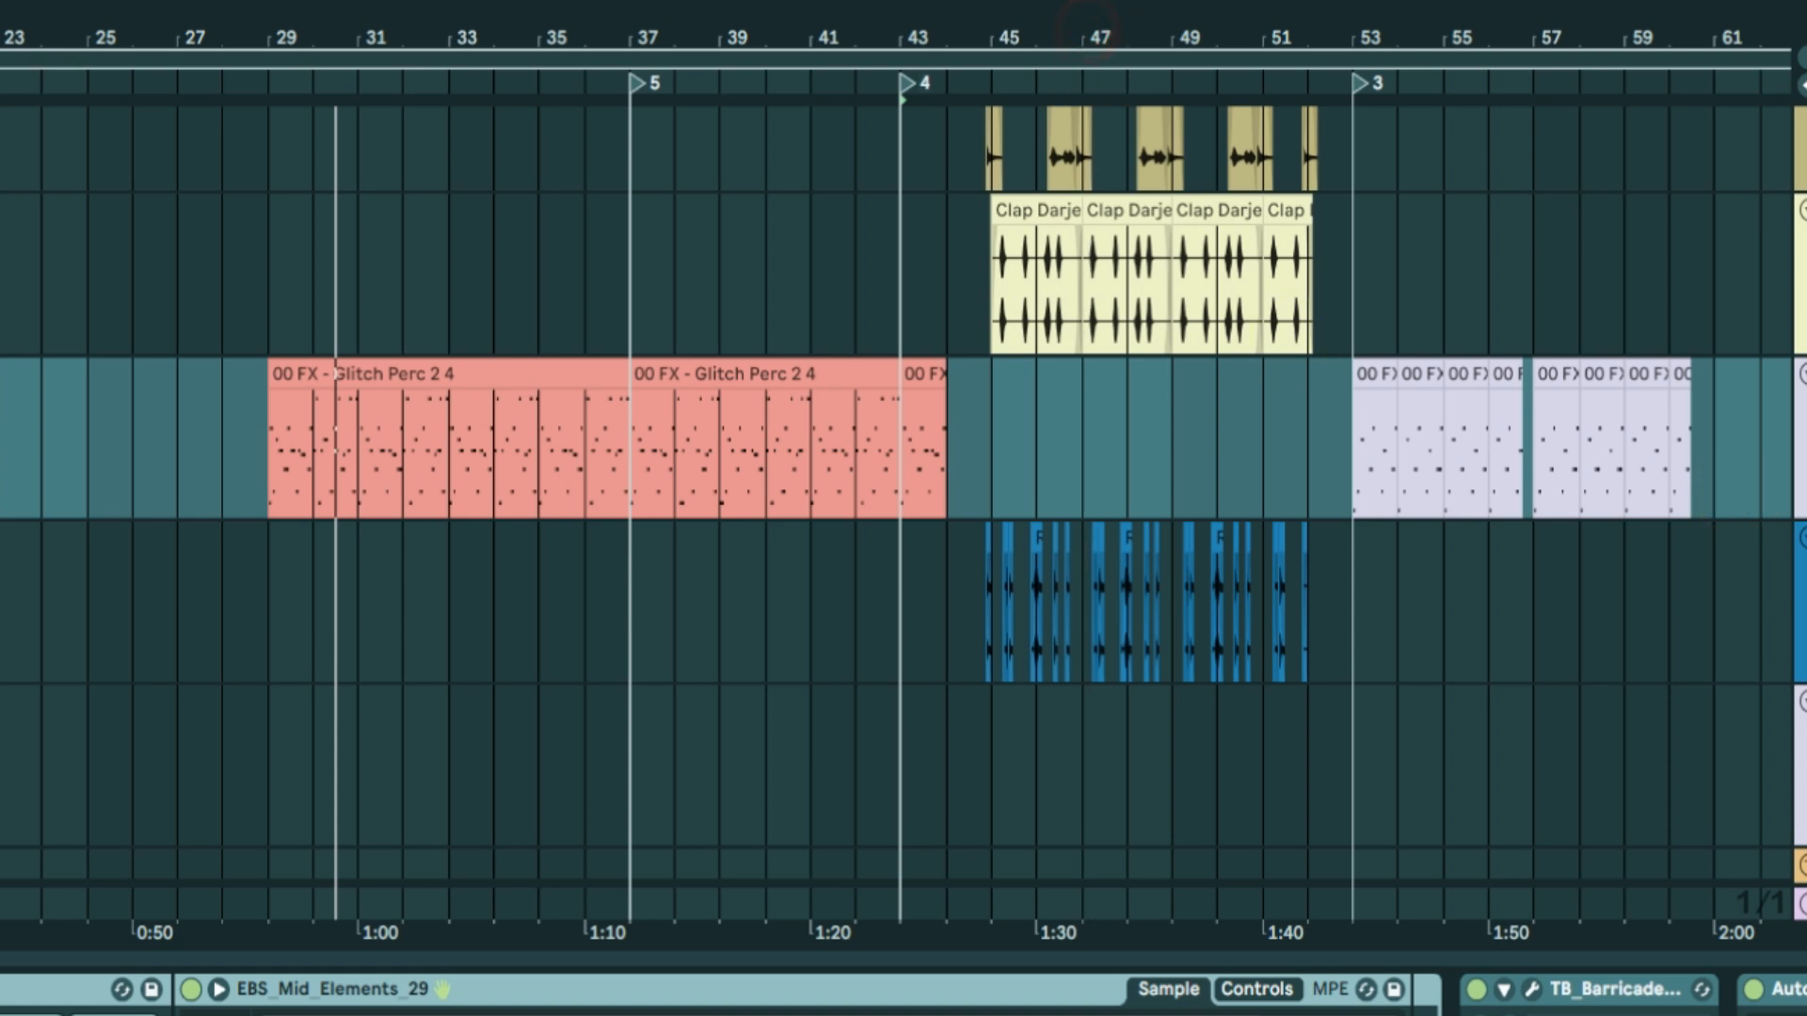
scroll(899, 513, "down", 6)
scroll(900, 513, "up", 10)
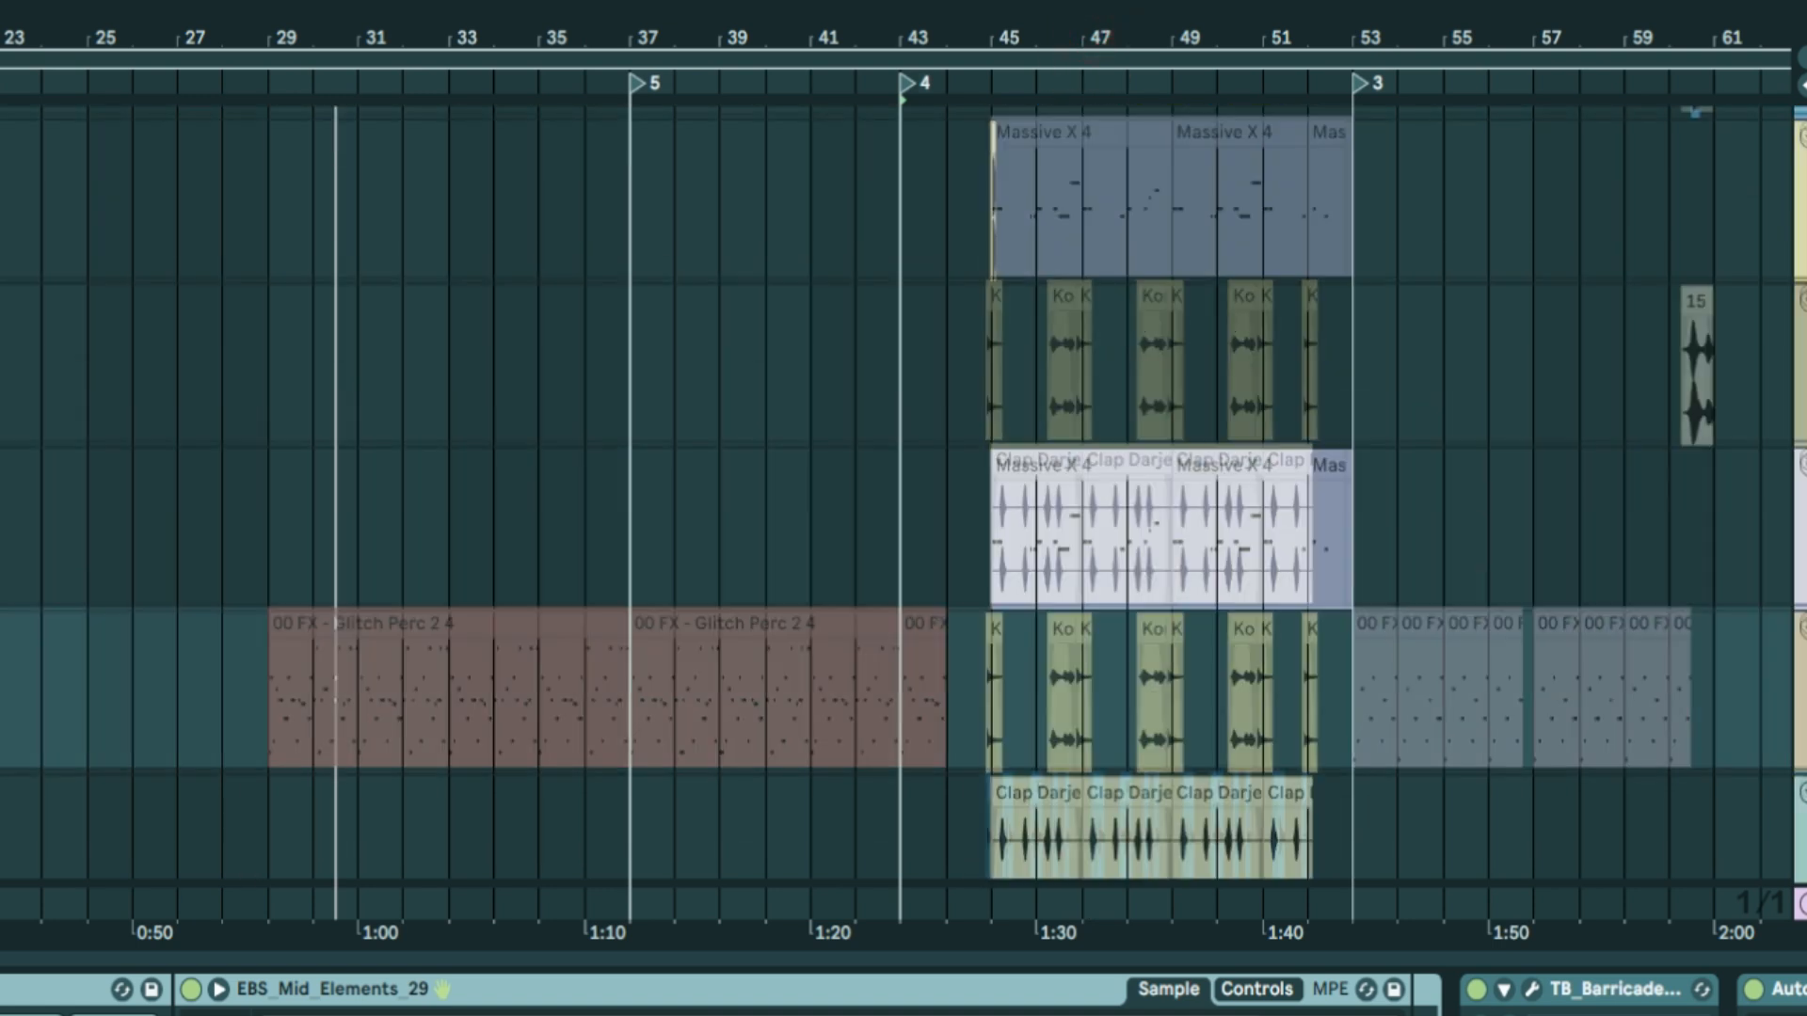
scroll(911, 85, "down", 5)
left_click_drag(907, 83, 975, 88)
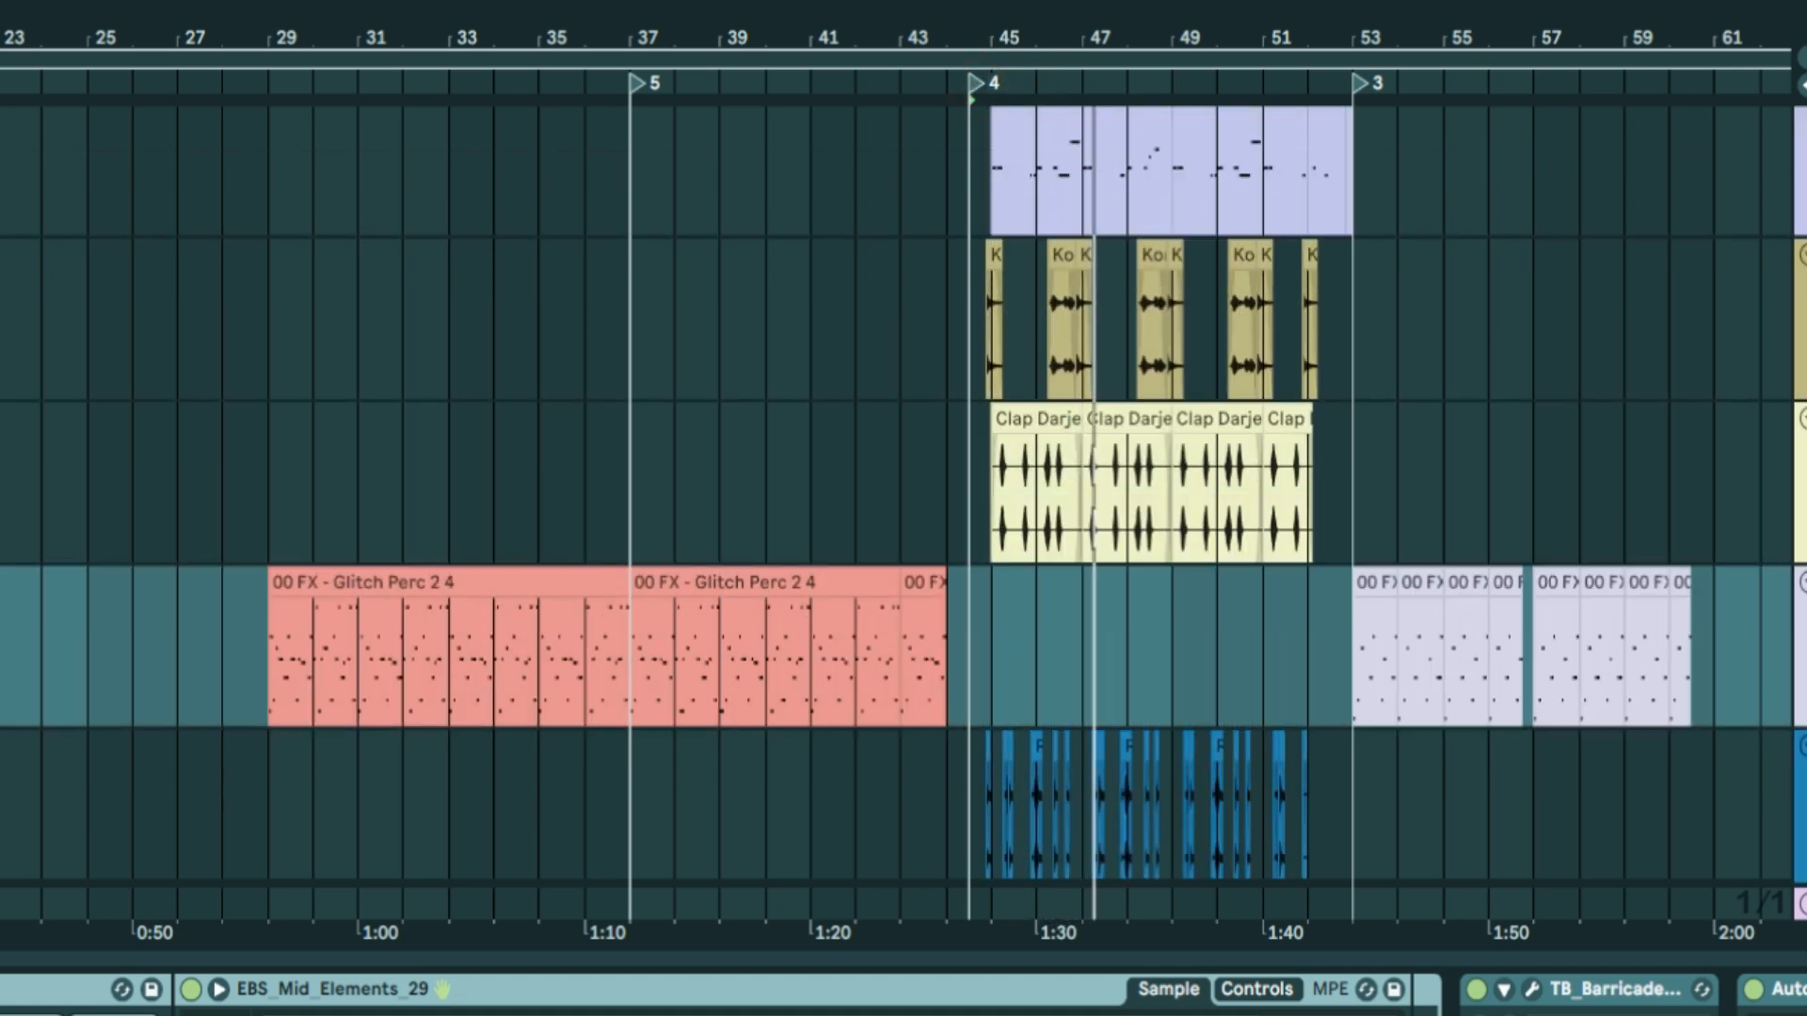
scroll(903, 513, "up", 3)
scroll(903, 512, "up", 4)
scroll(903, 513, "down", 5)
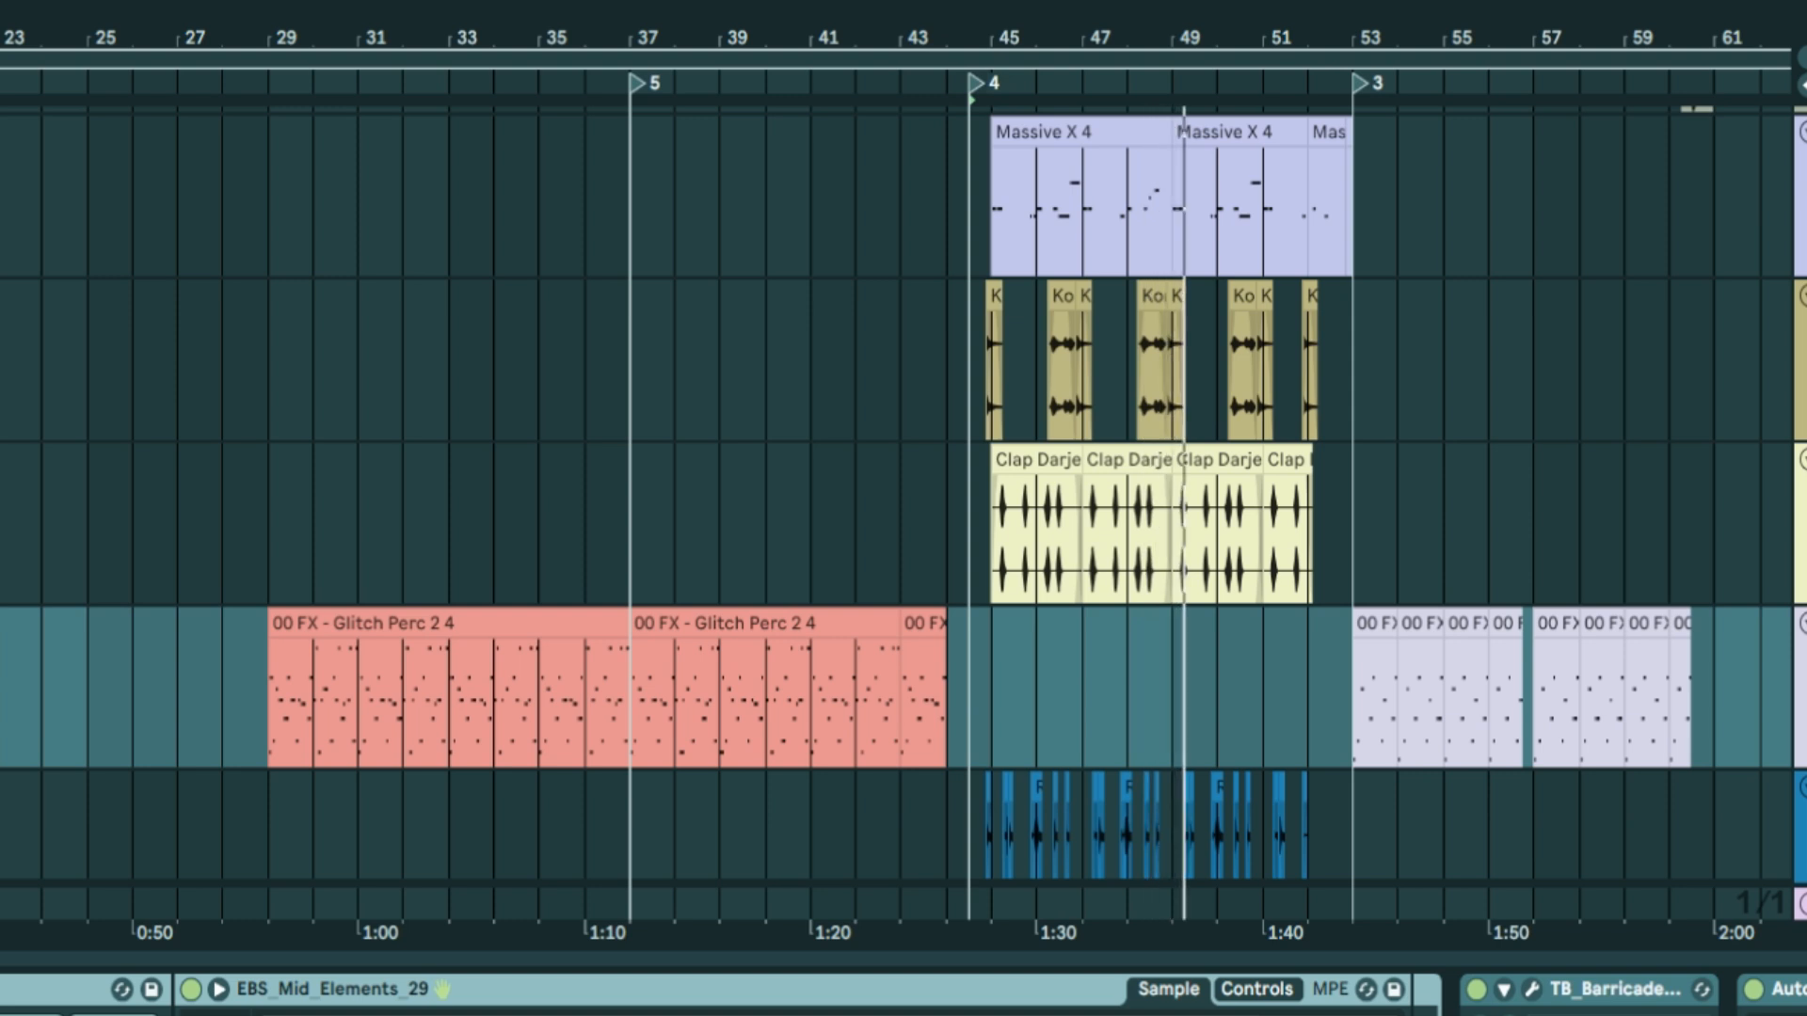
scroll(903, 513, "down", 2)
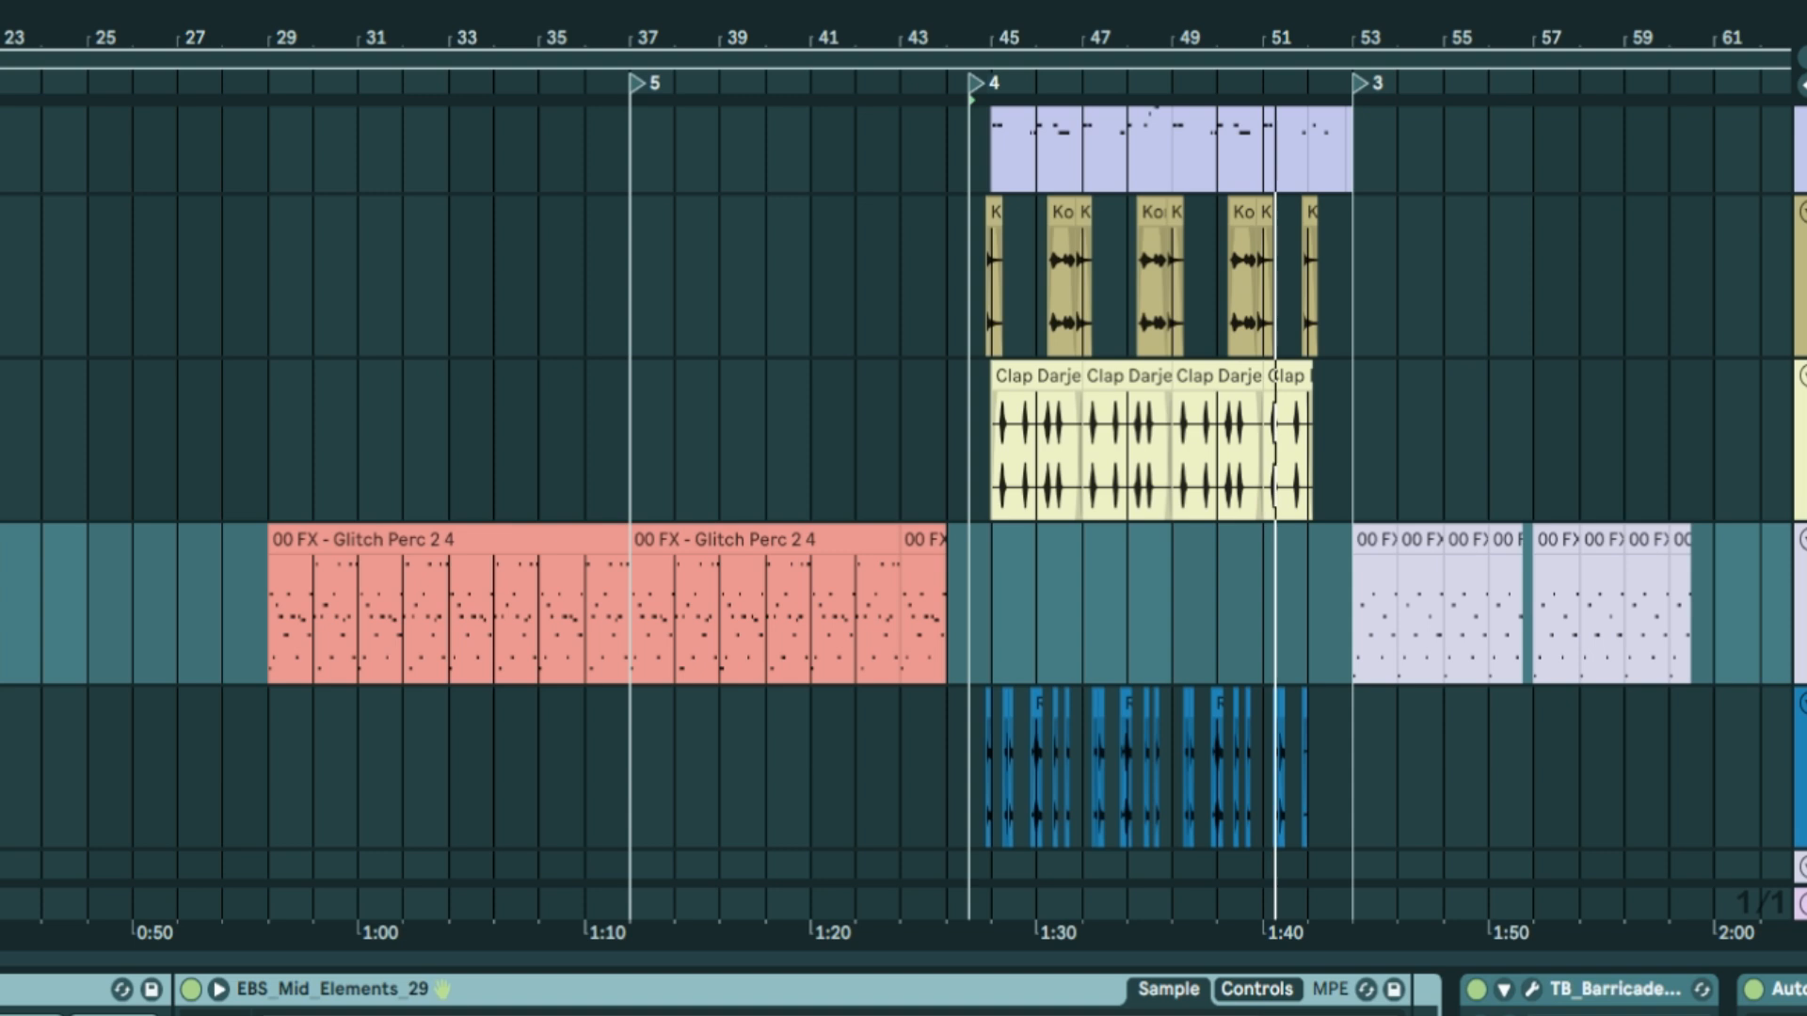
scroll(904, 513, "down", 15)
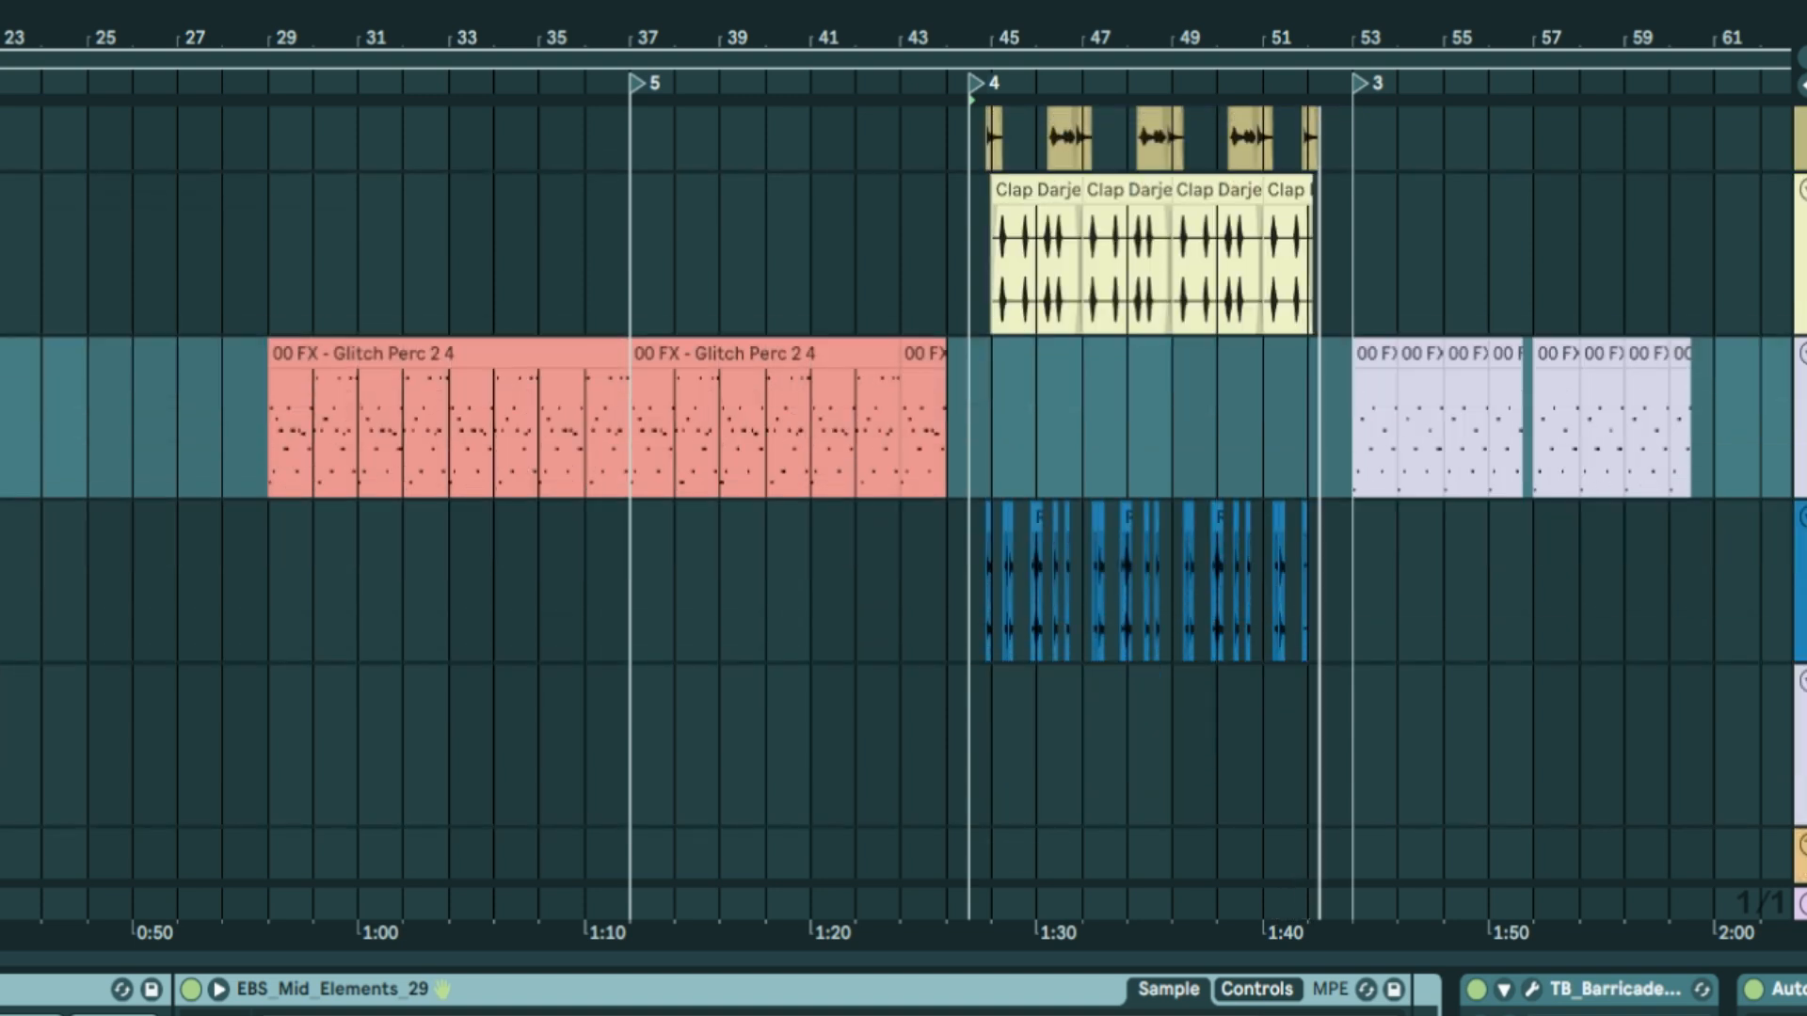
scroll(903, 513, "up", 10)
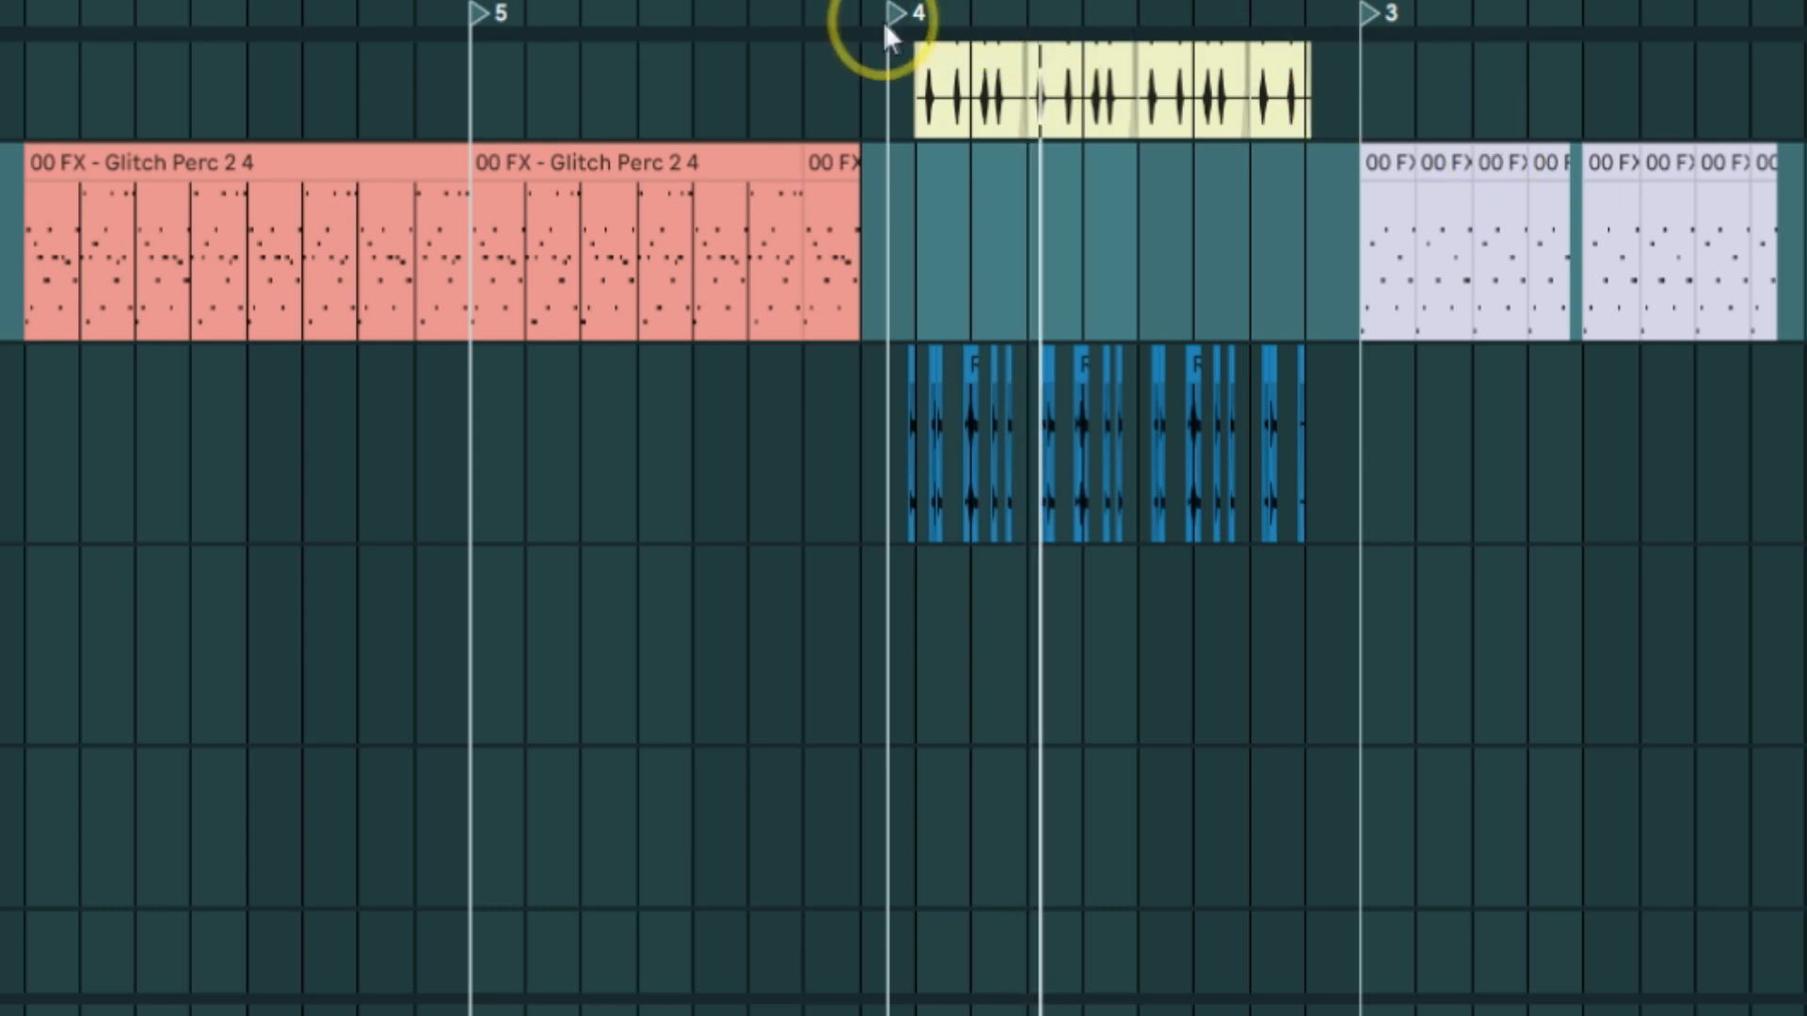
Move marker 4 to bar 45 and audition the clap track 82 in solo.
left_click_drag(885, 26, 916, 9)
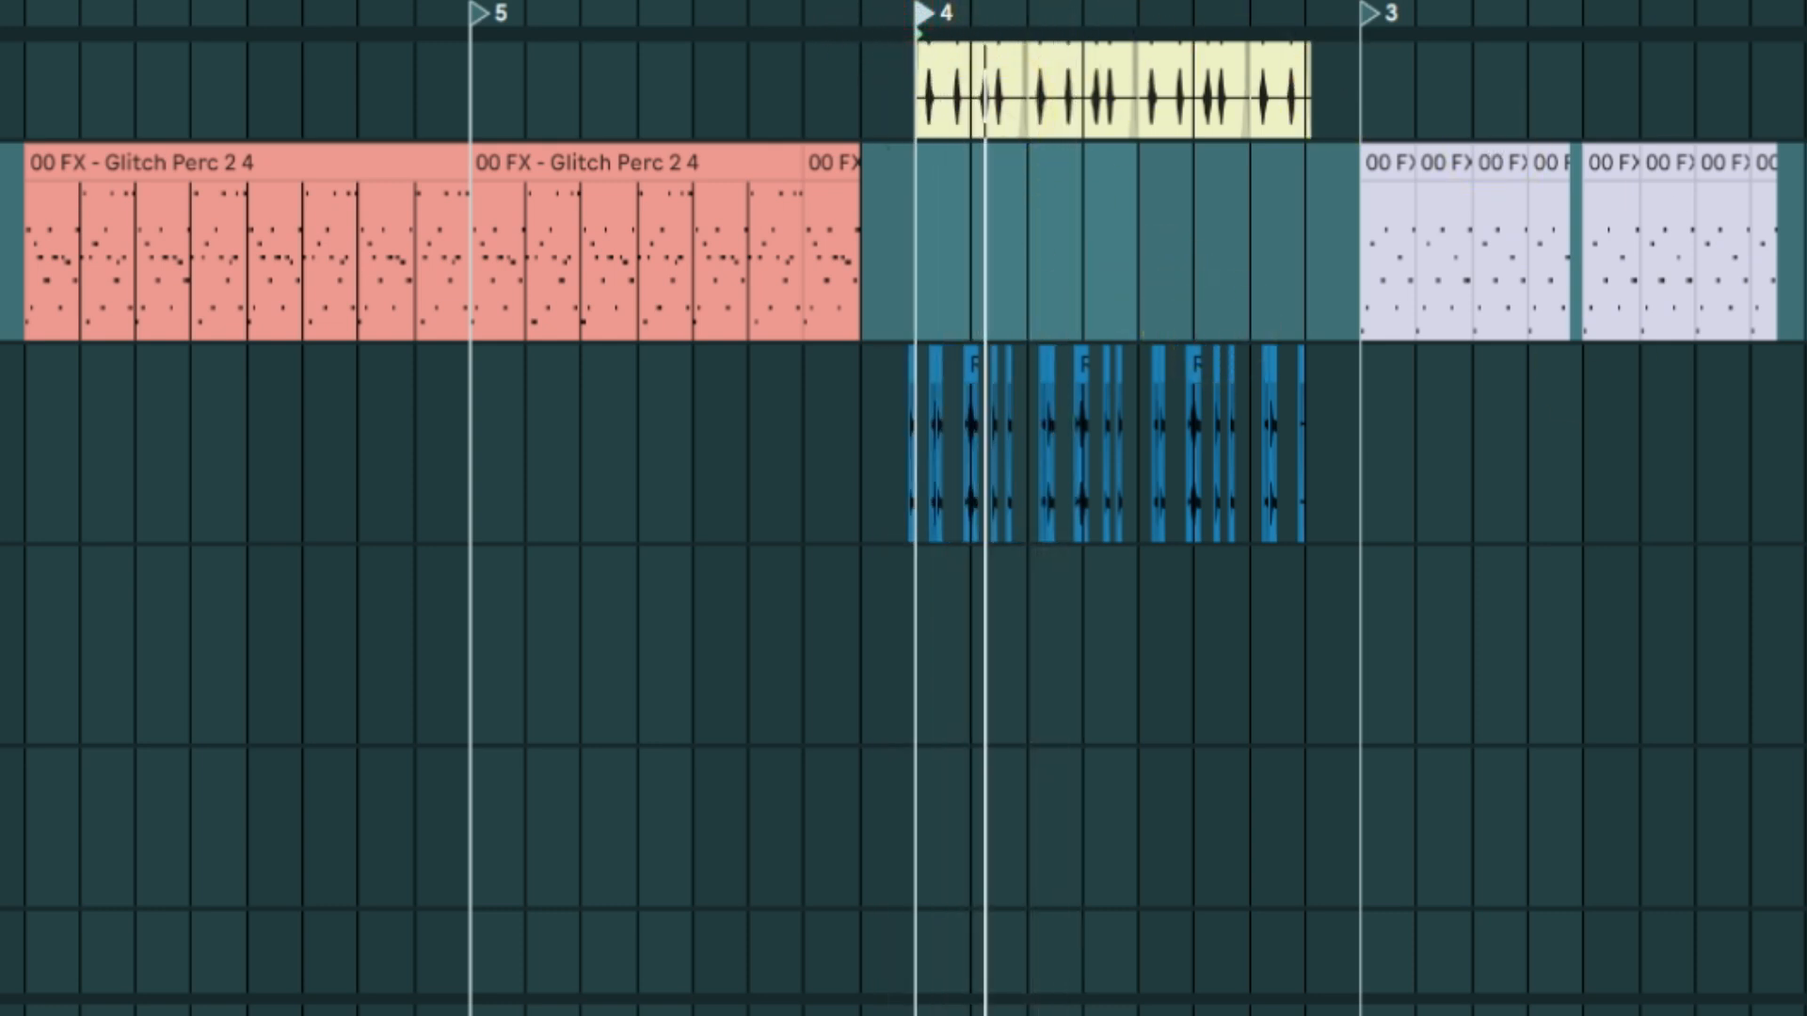
scroll(1697, 344, "up", 4)
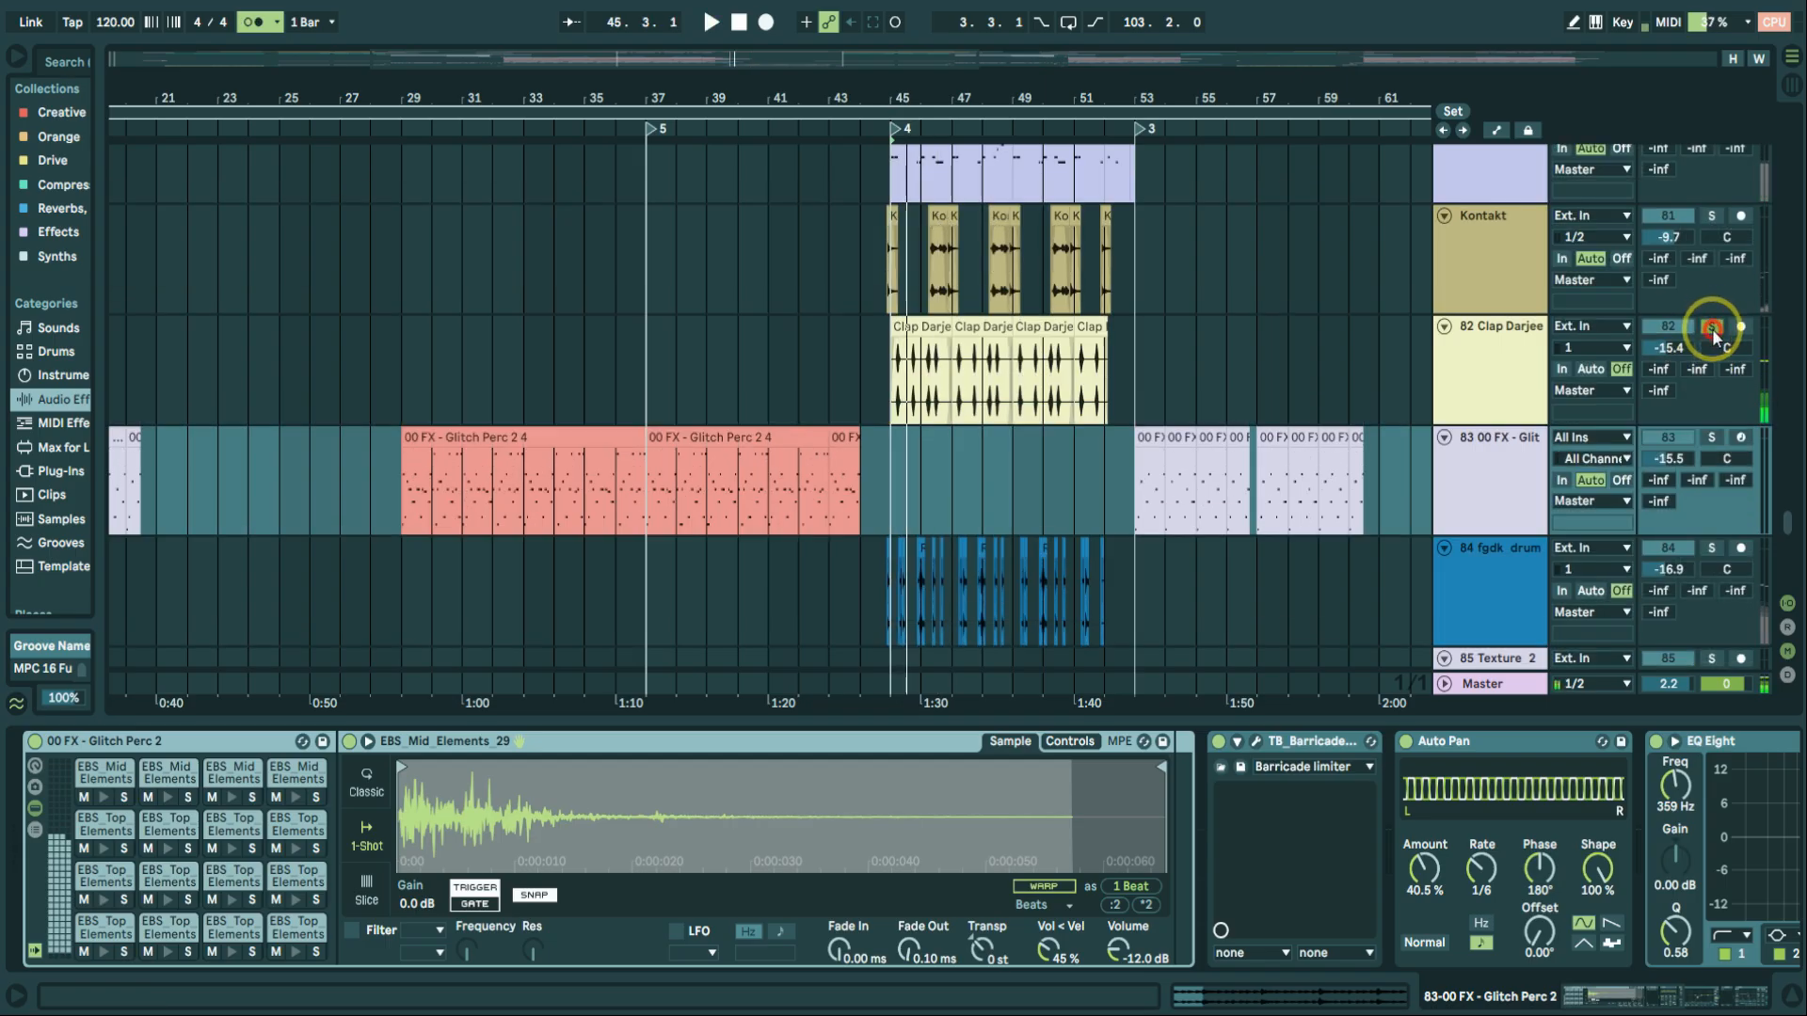
scroll(1682, 405, "up", 2)
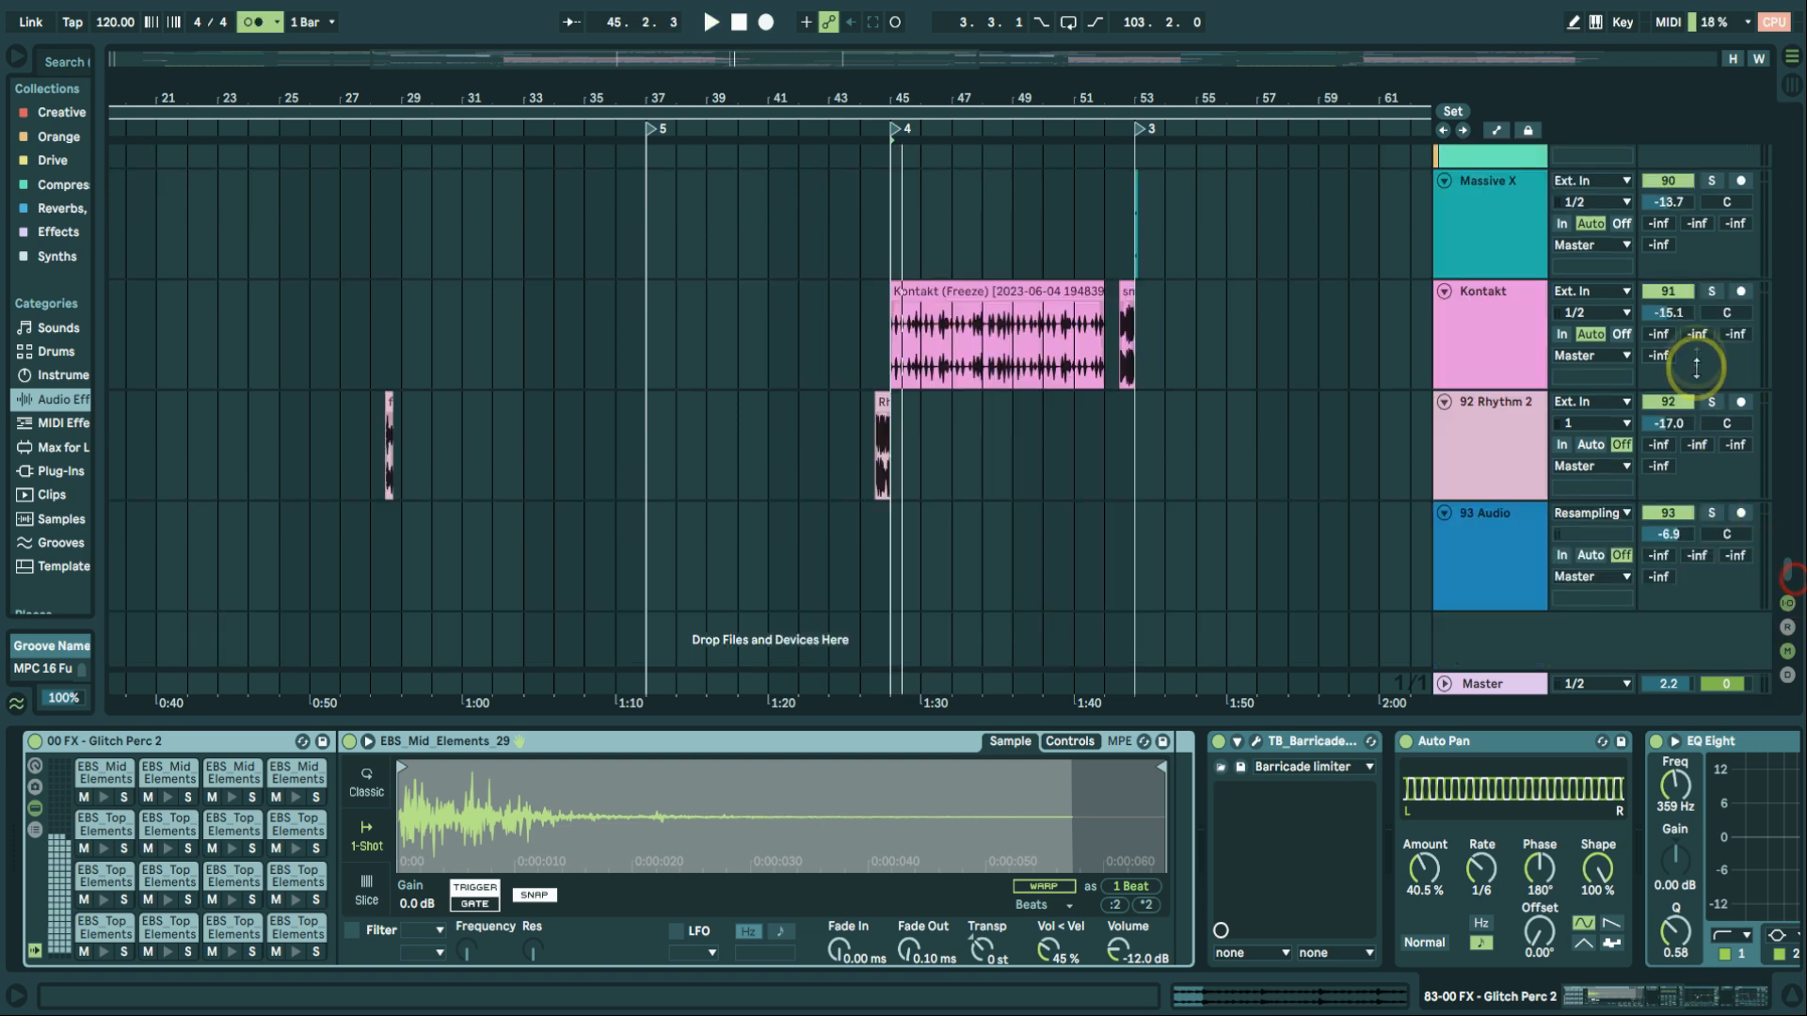
Audition Kontakt track 91 in solo, and mute the track to hear the section without it.
left_click(1715, 288)
key("space")
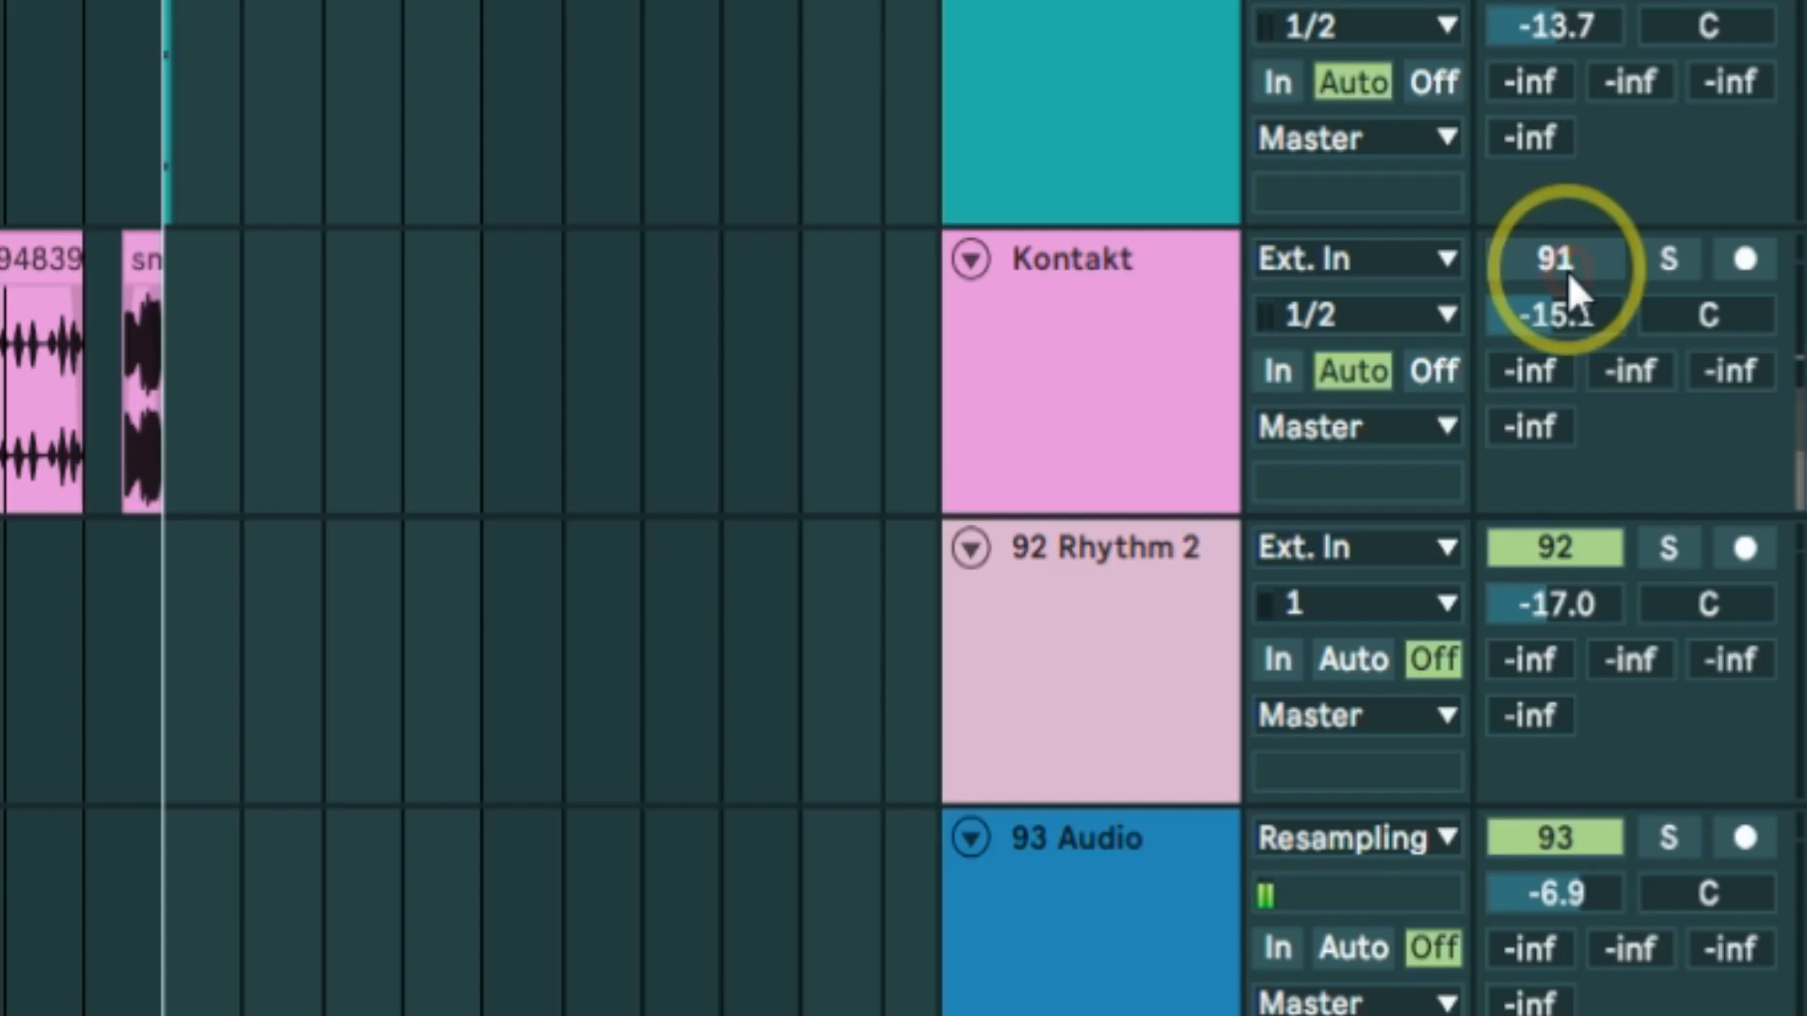
left_click(1566, 271)
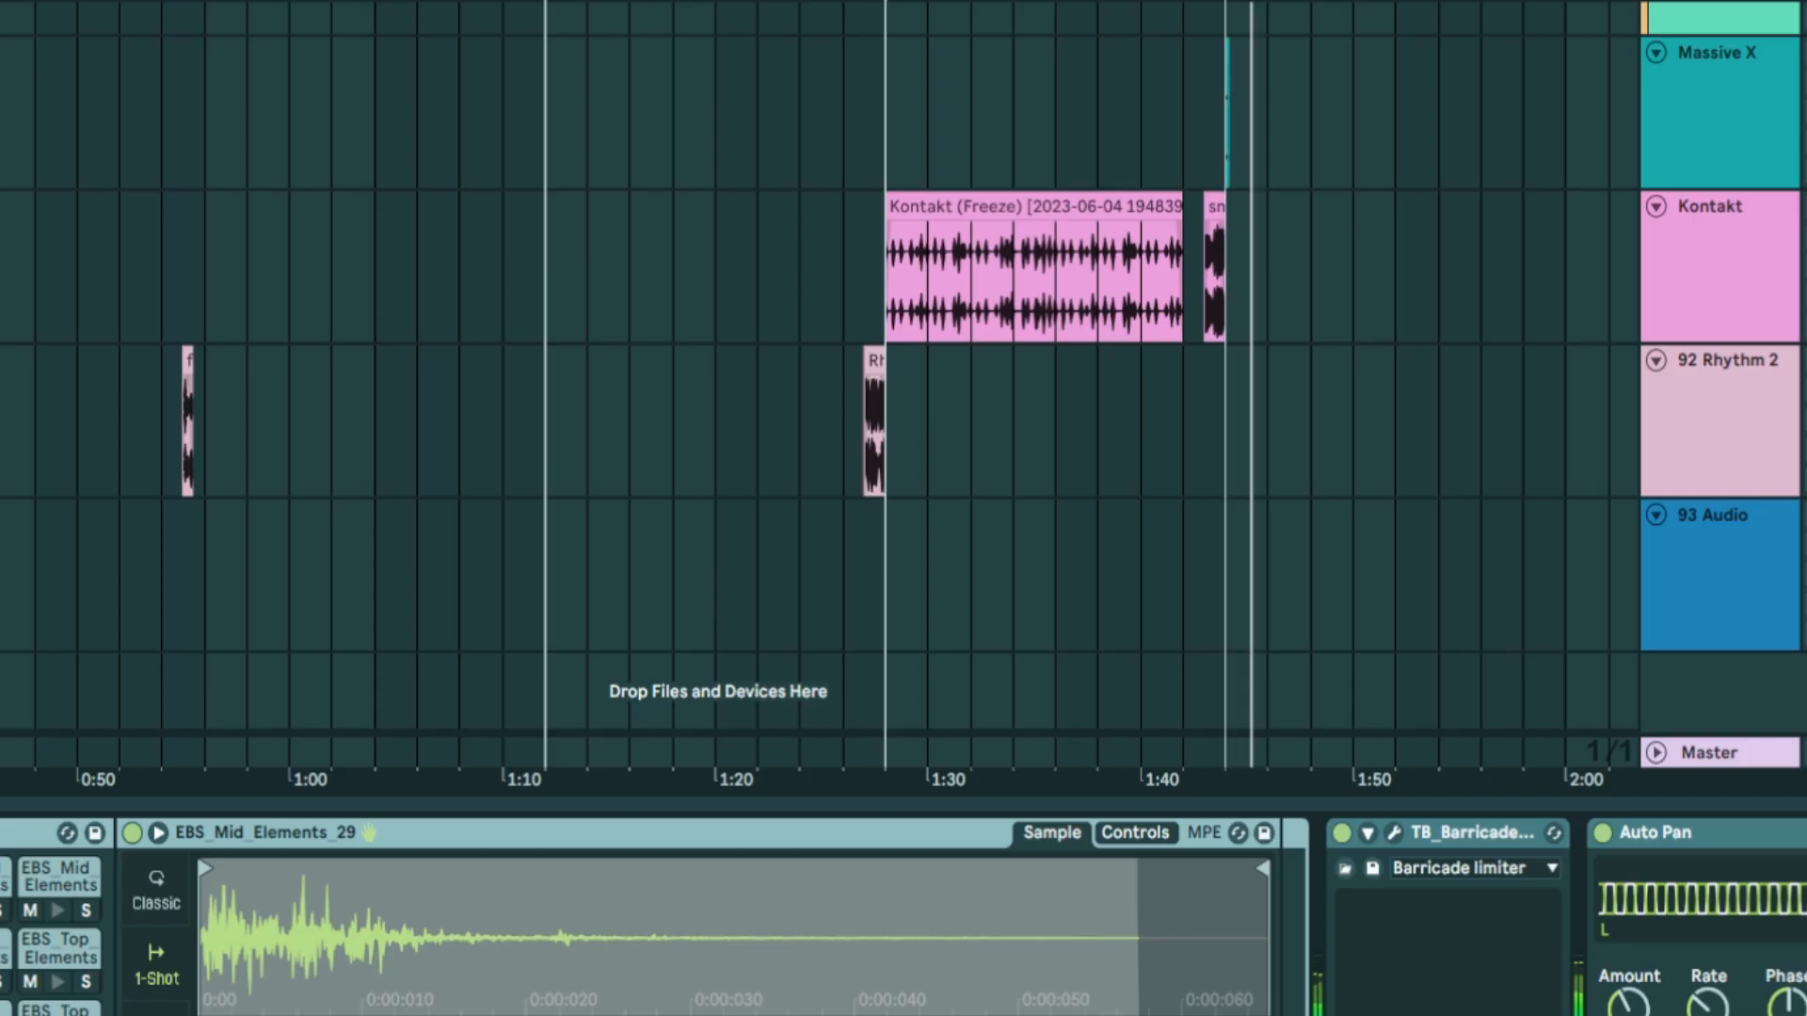
scroll(819, 367, "up", 20)
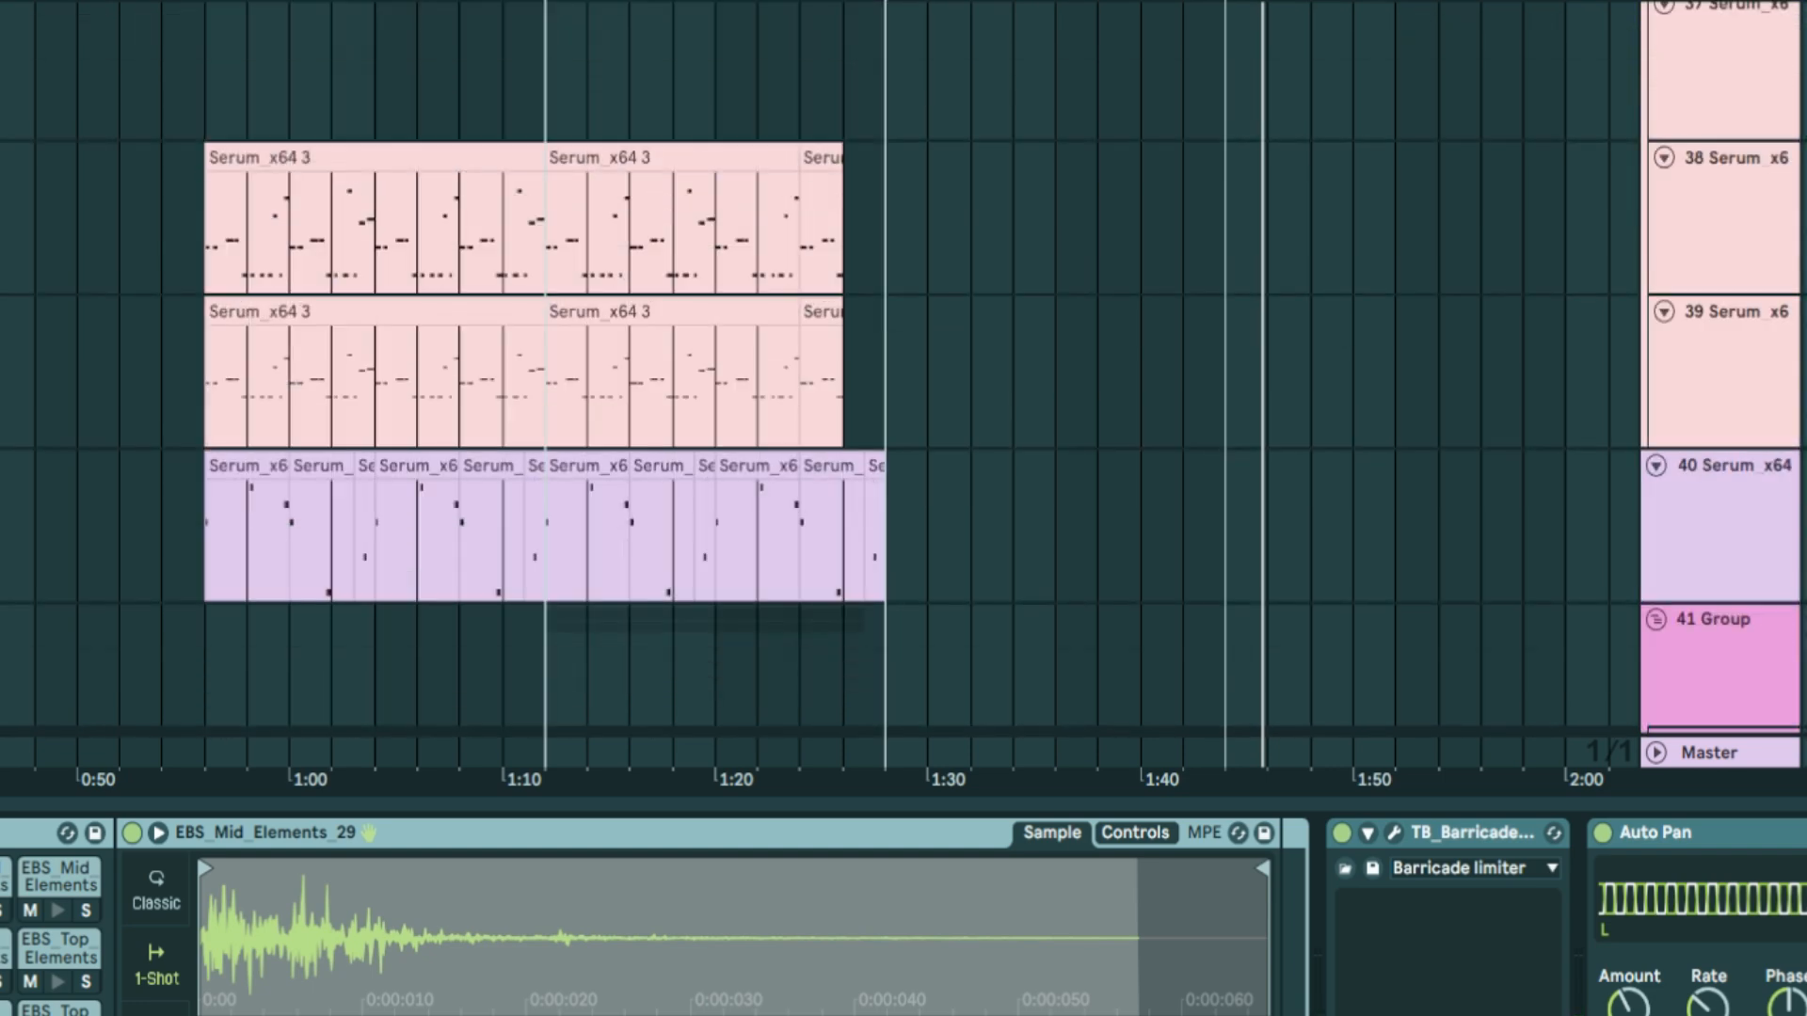
scroll(819, 367, "up", 20)
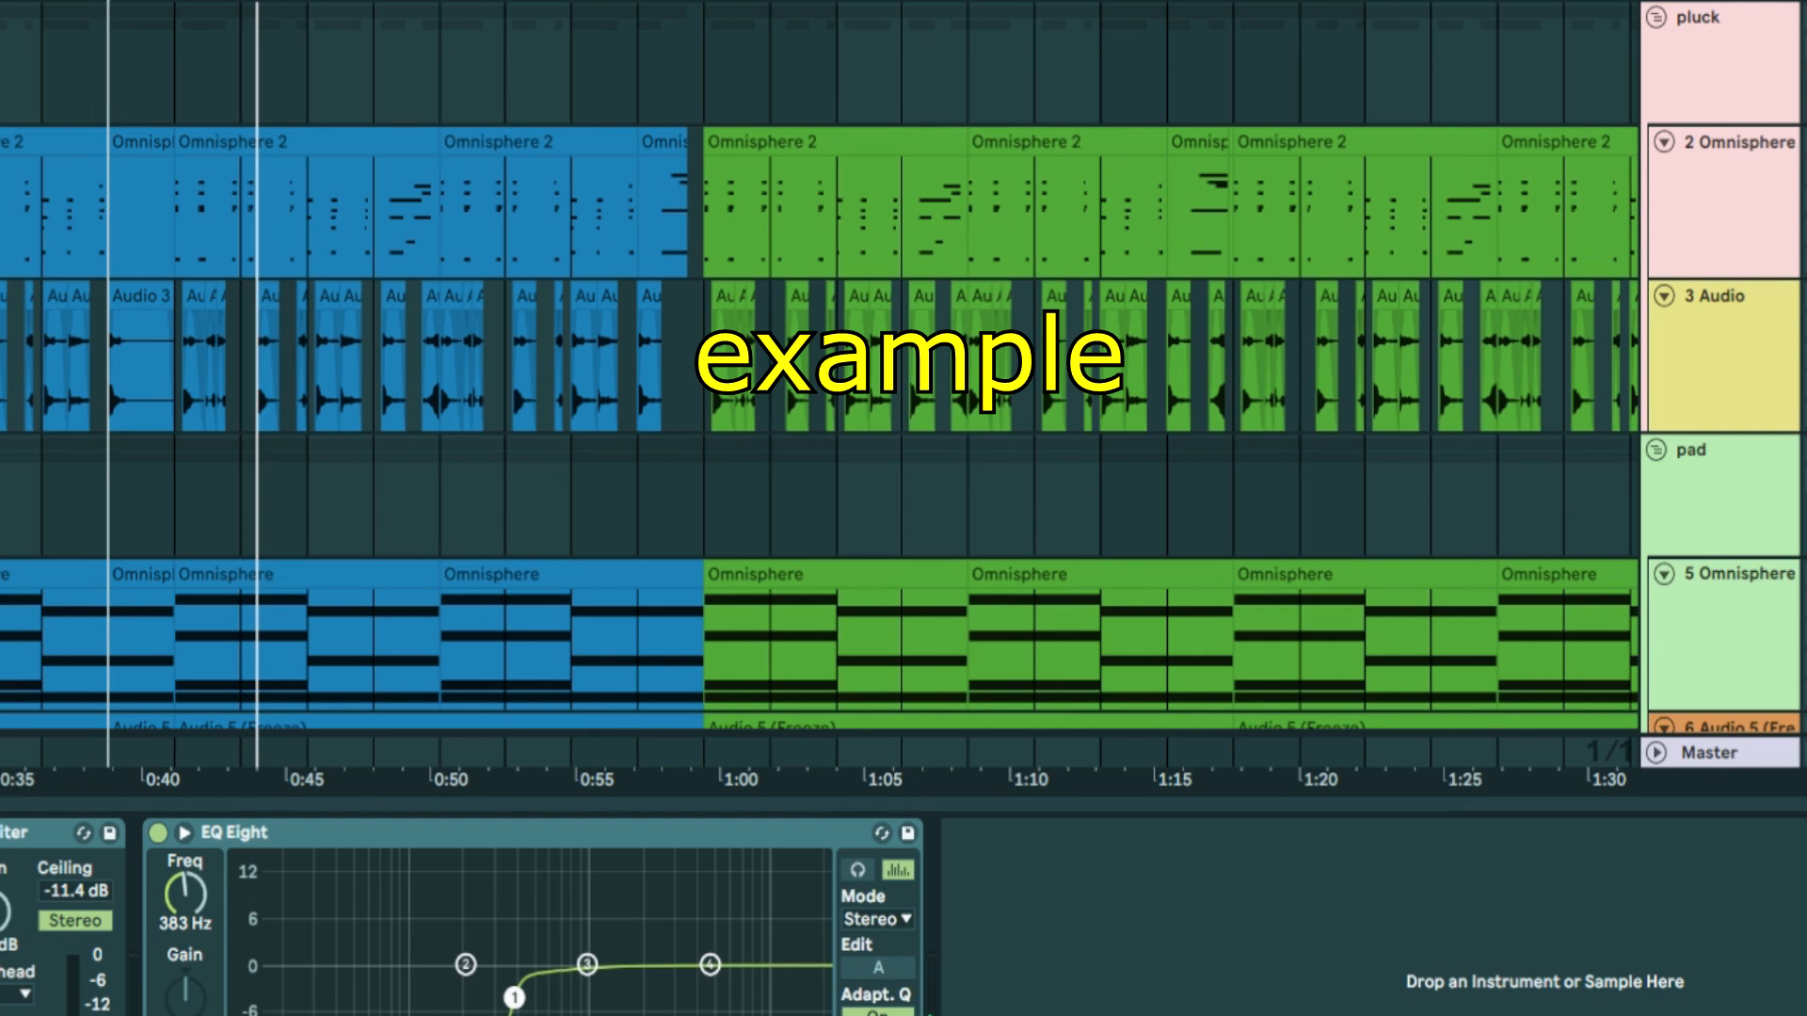
Play the 105 BPM example project from marker 1 and look over its tracks from the pluck group down to the snare.
key("space")
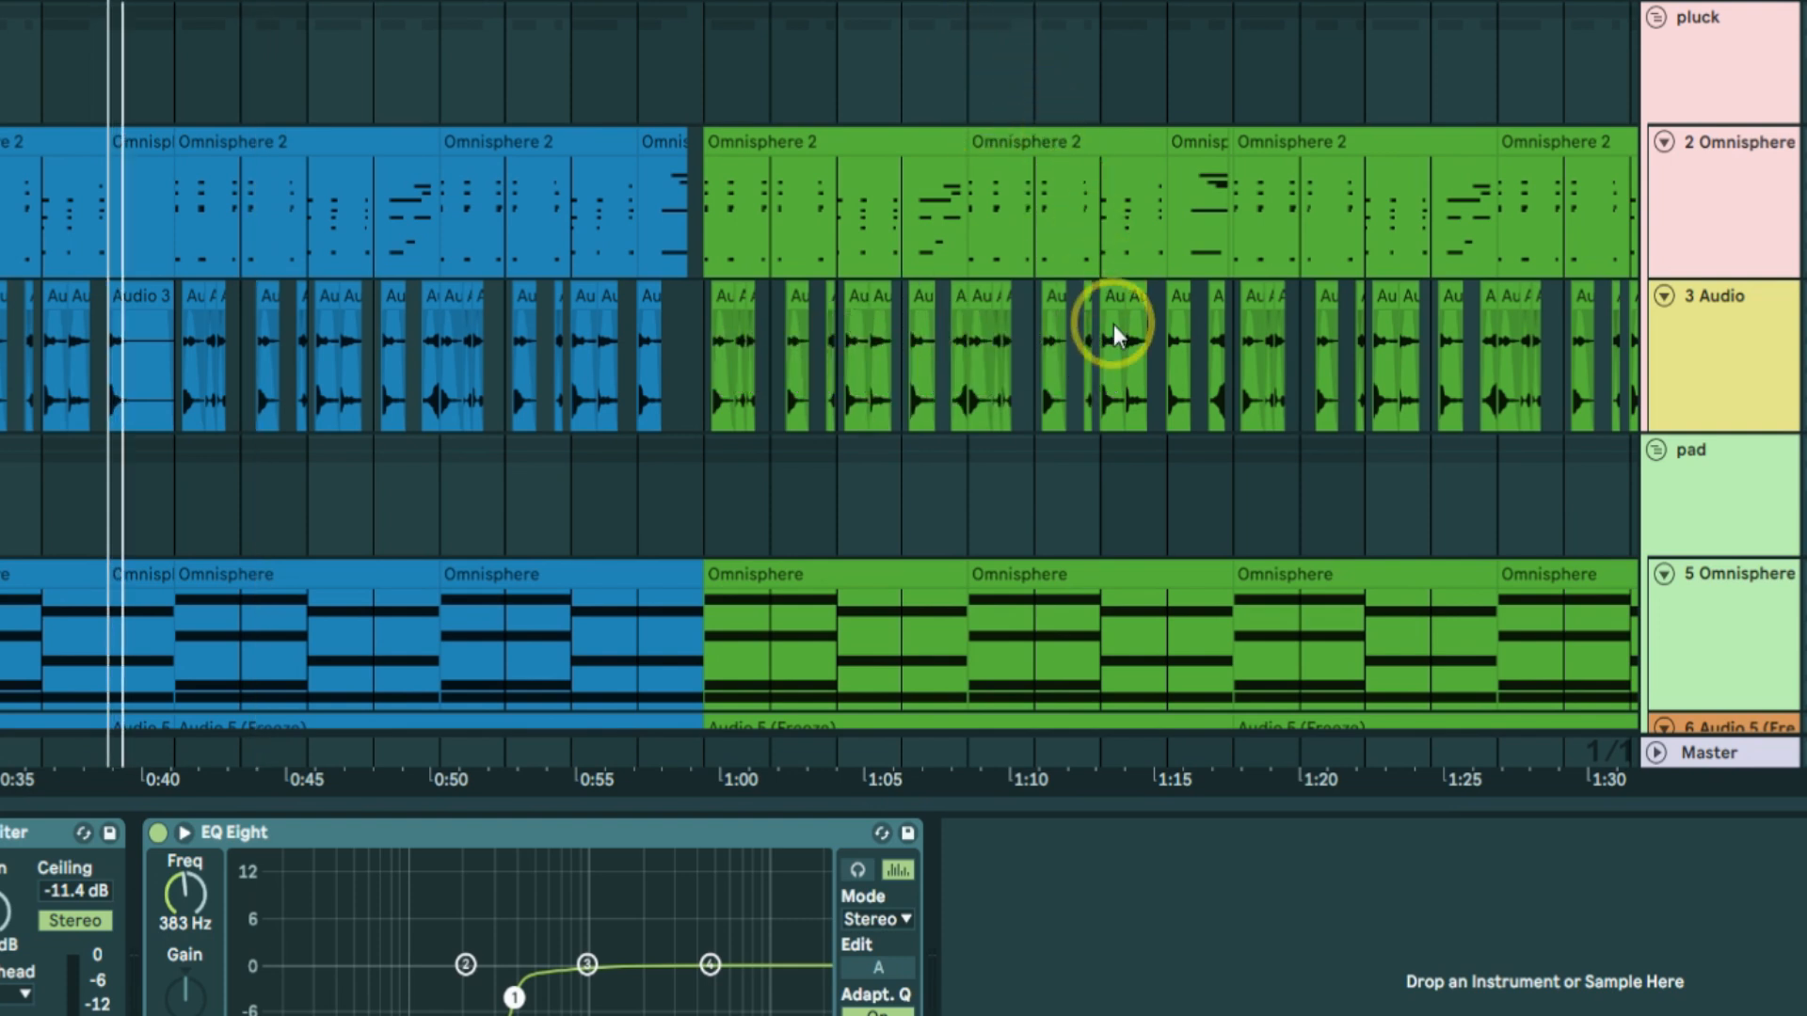
scroll(1114, 358, "down", 5)
scroll(1078, 365, "up", 3)
scroll(1078, 365, "down", 4)
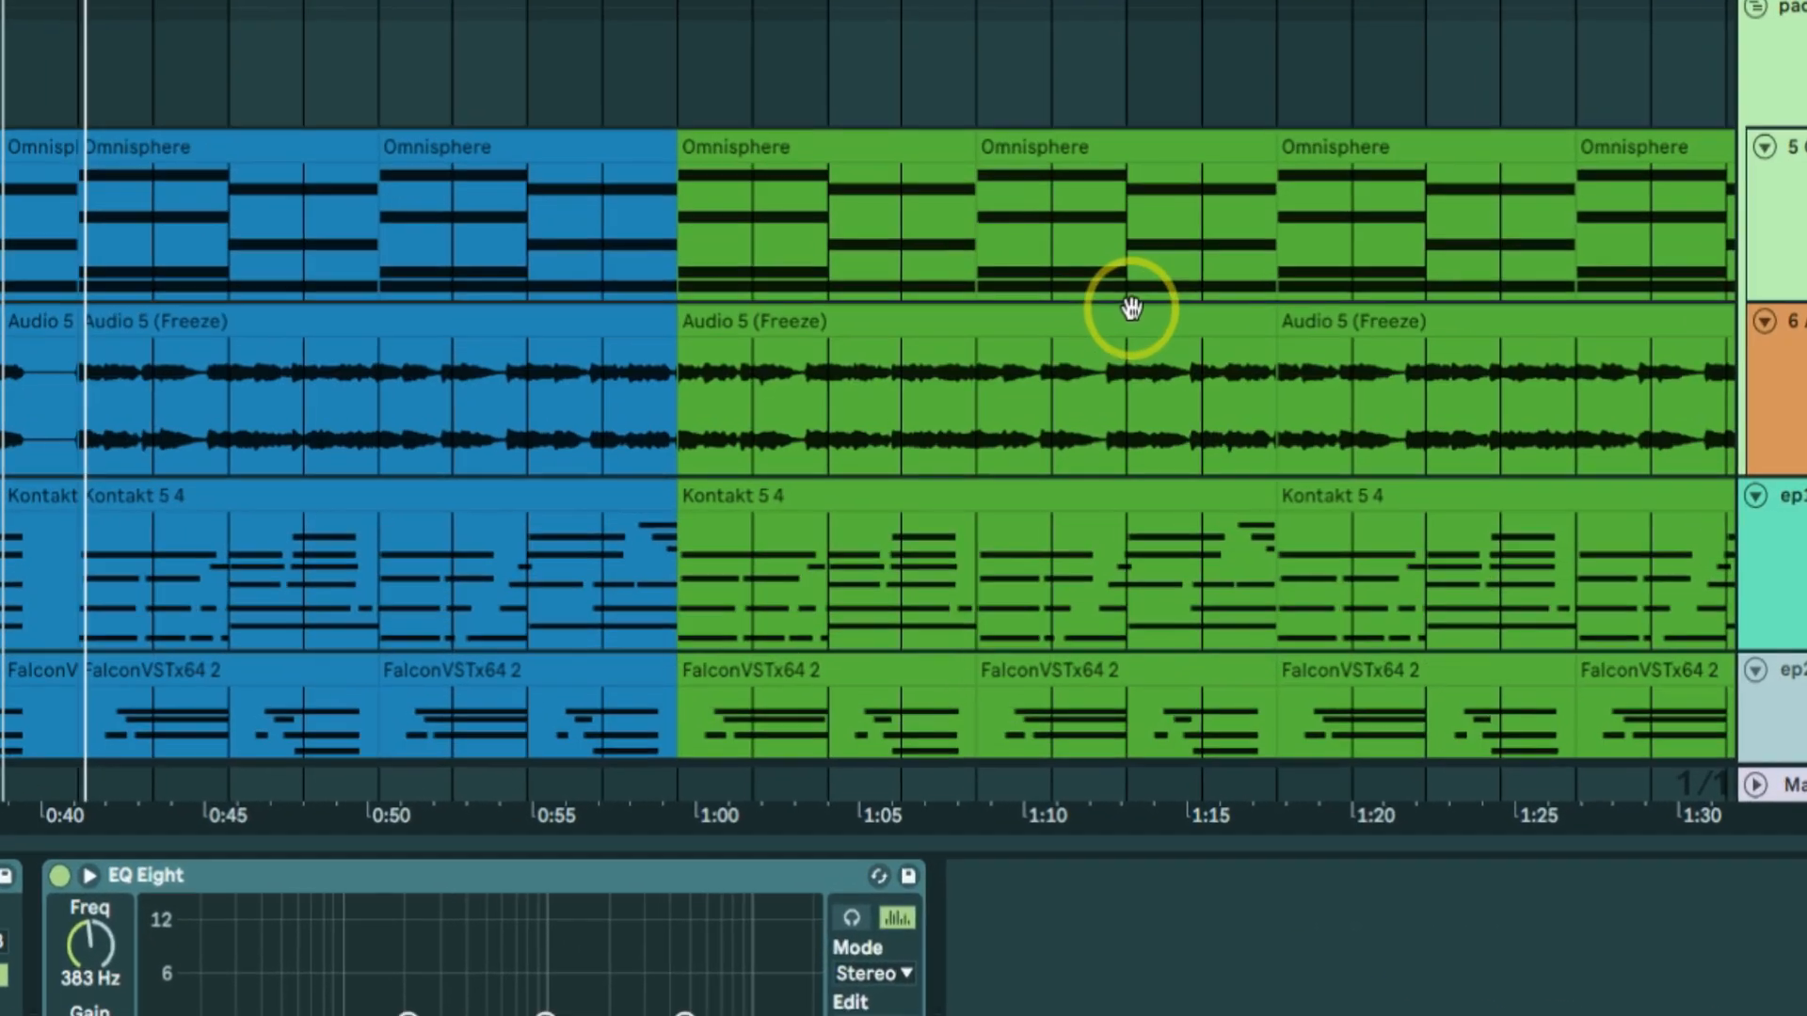
scroll(1078, 365, "down", 3)
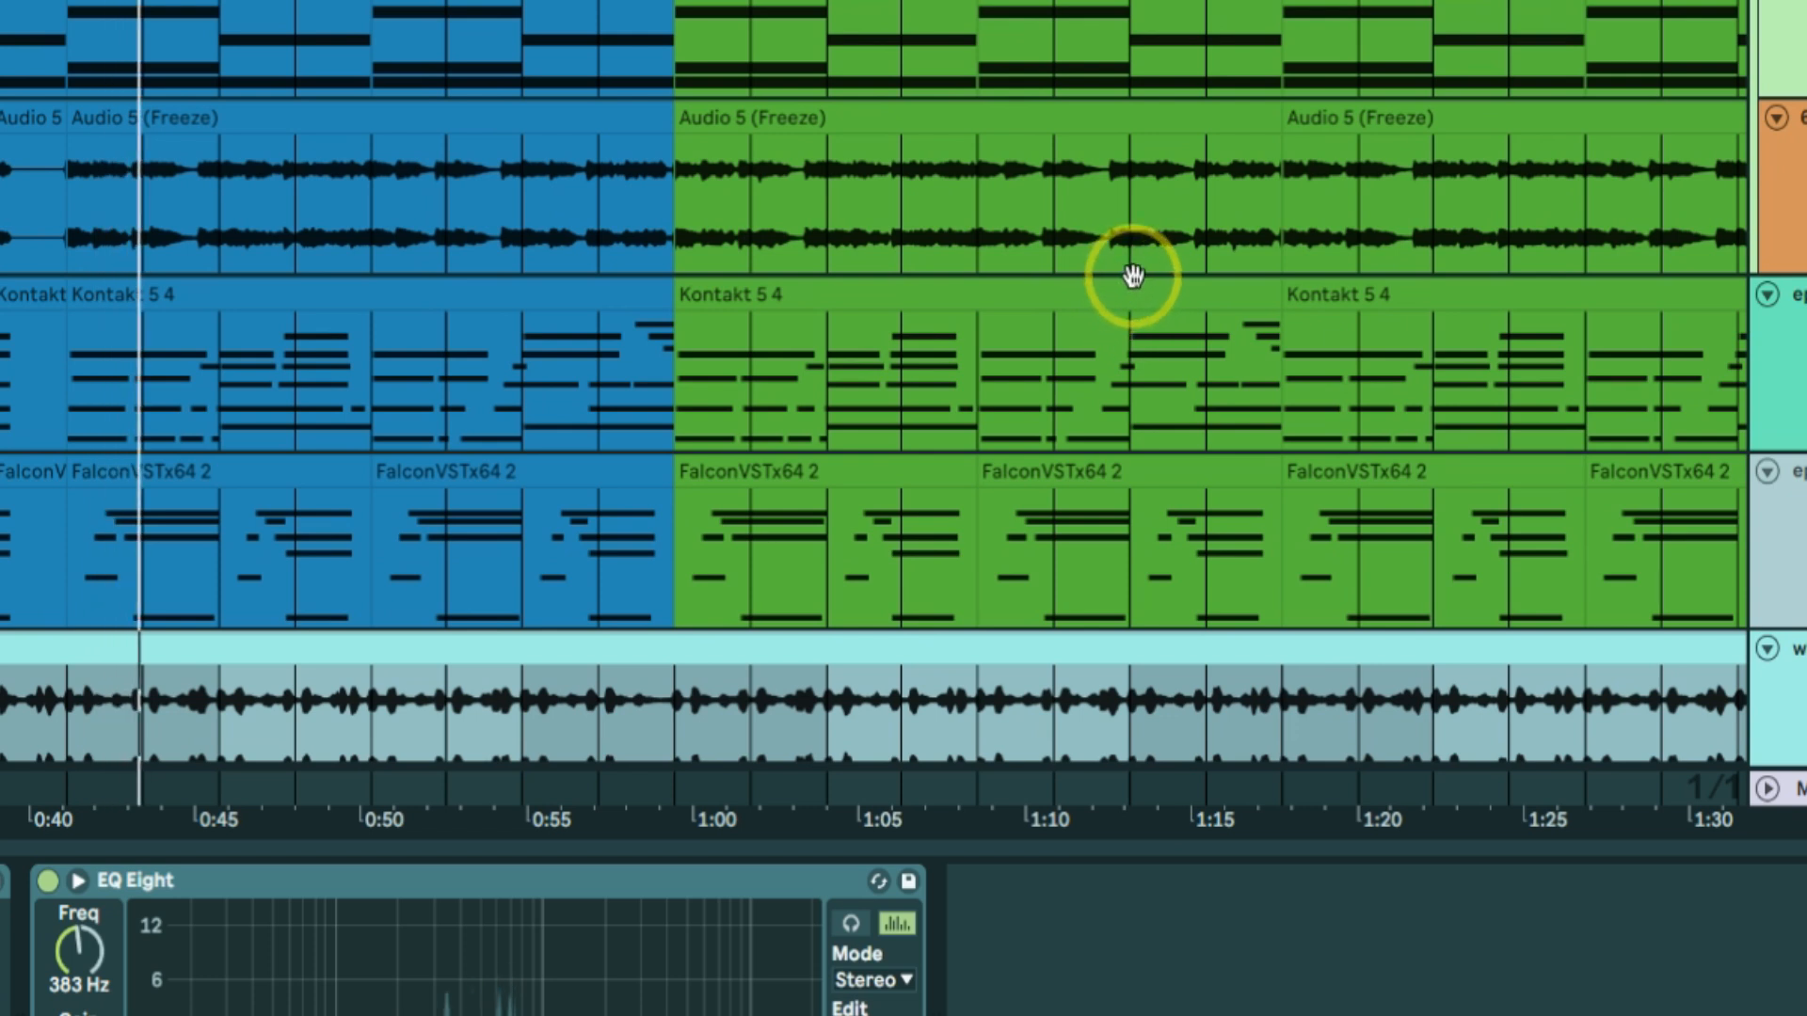
scroll(1132, 308, "down", 3)
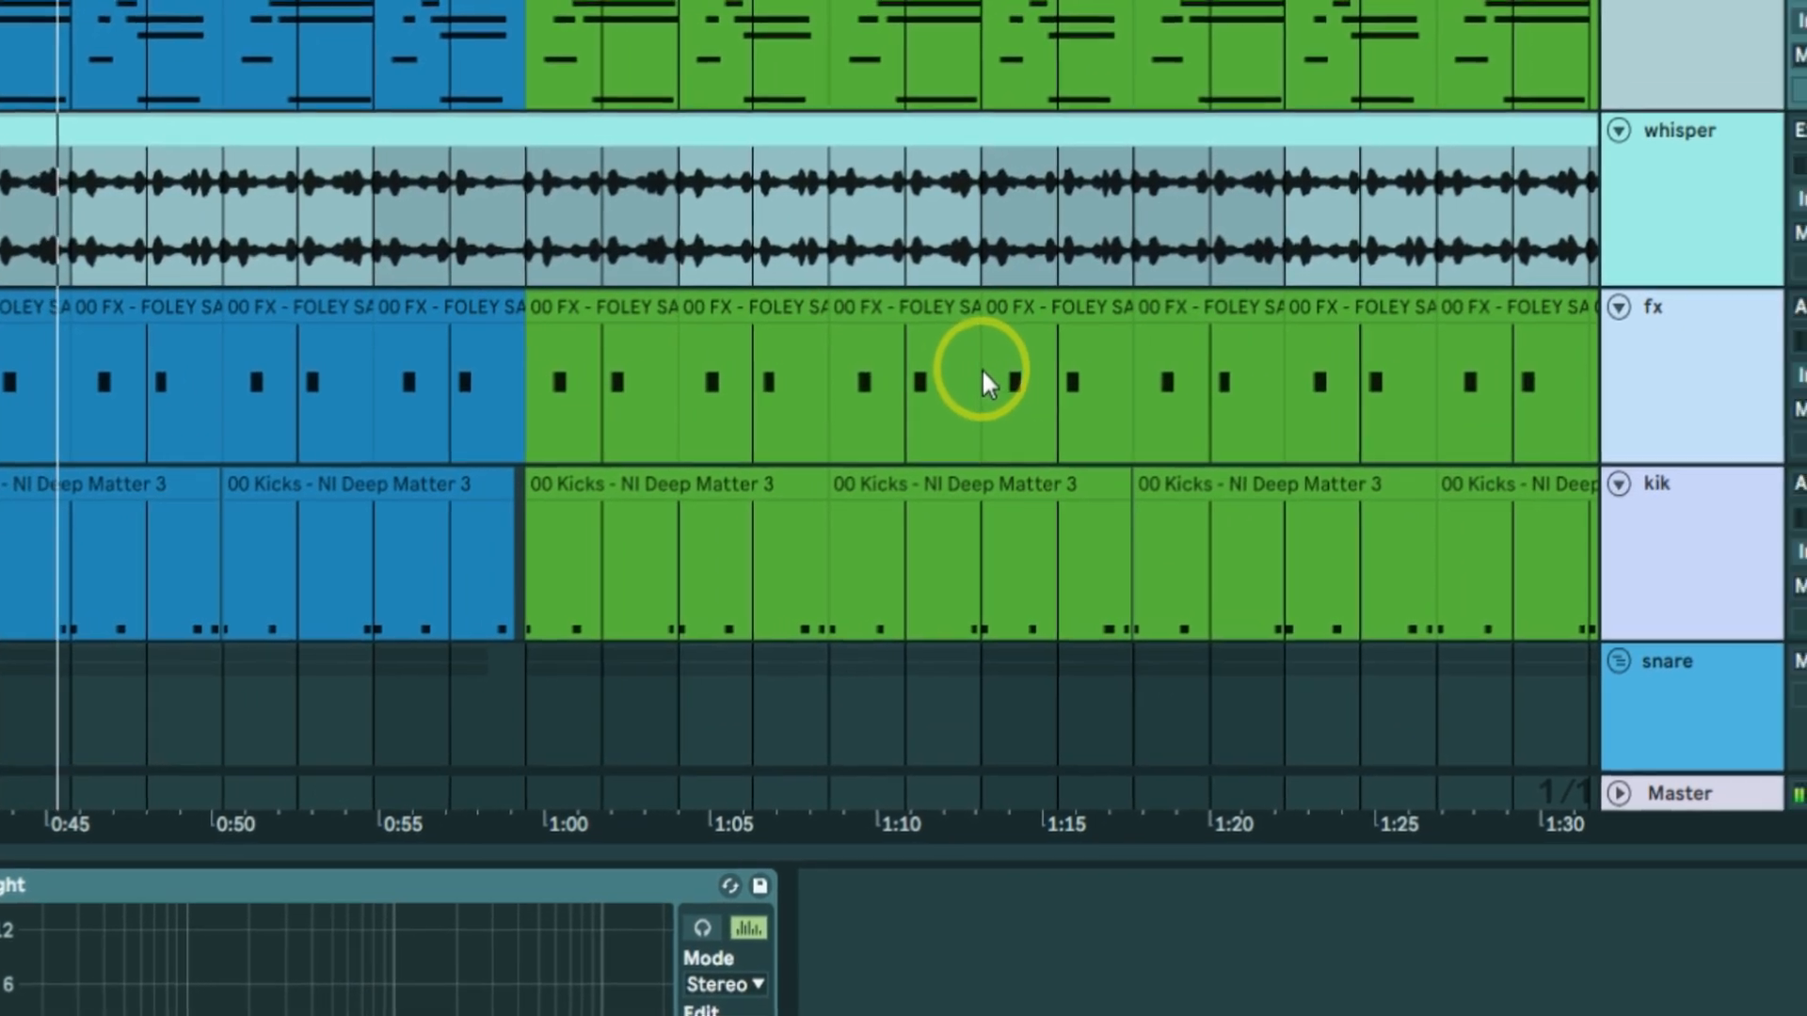
scroll(1134, 369, "down", 2)
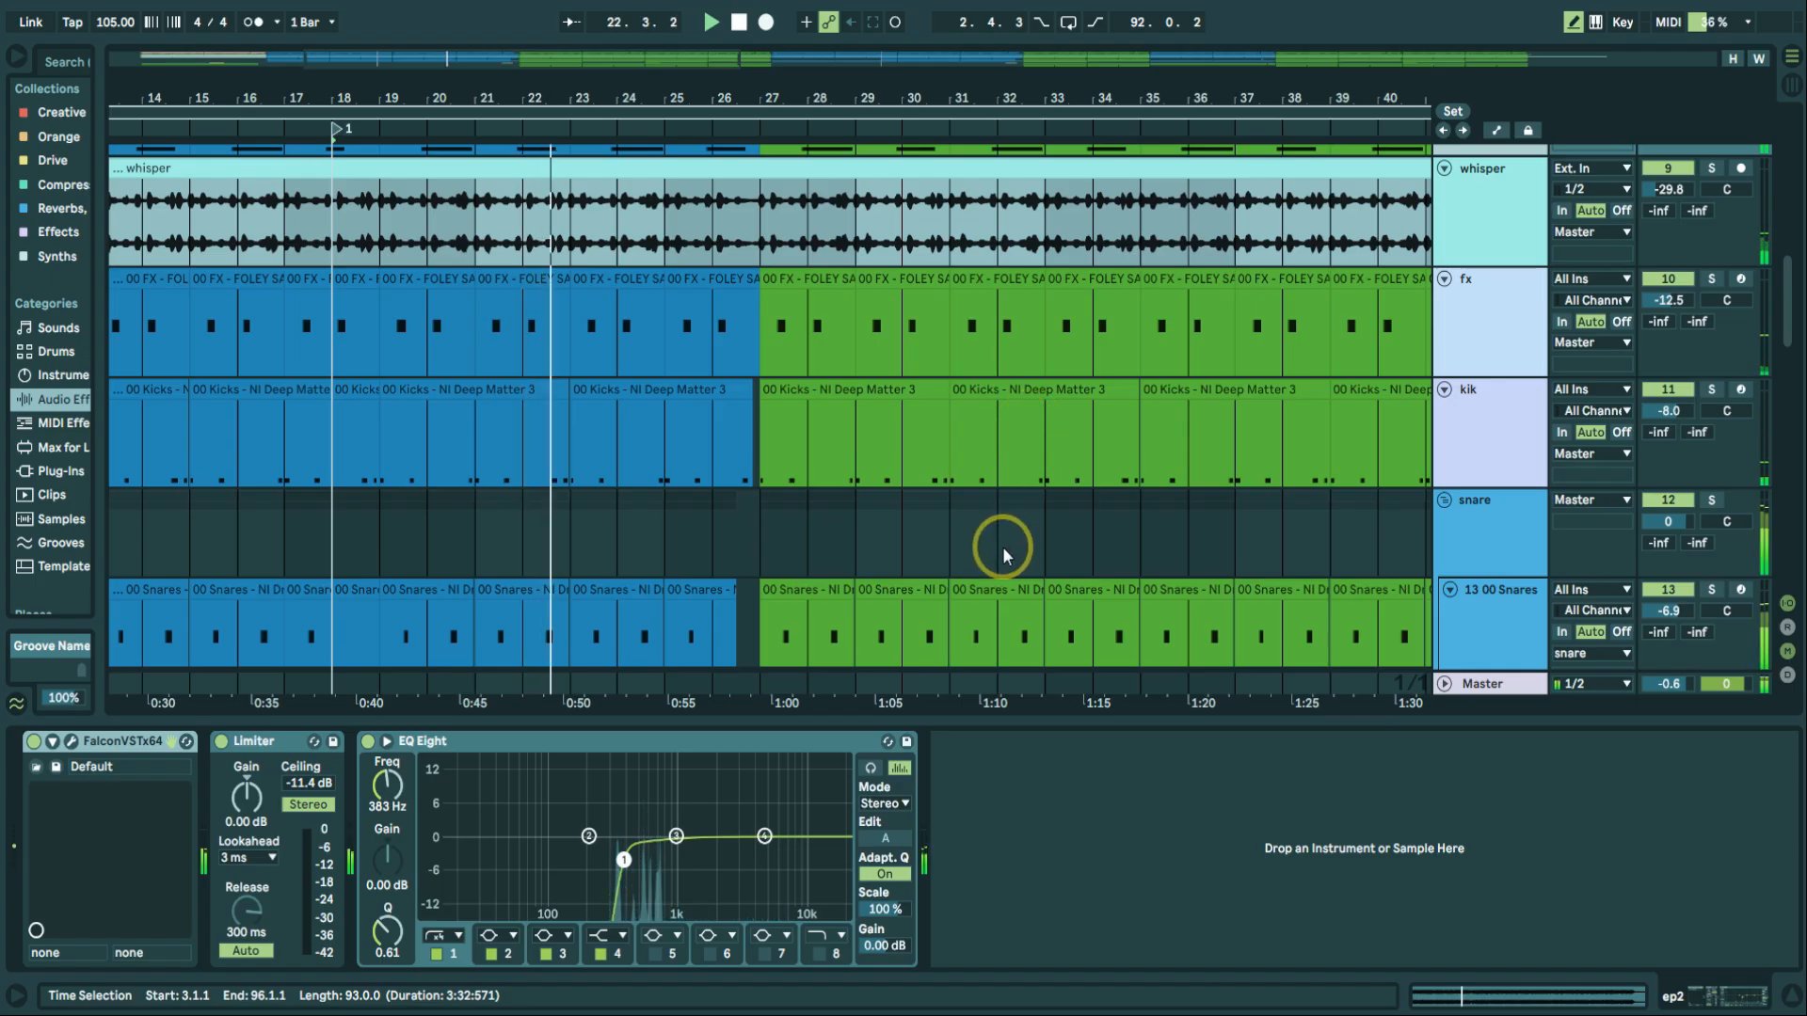
scroll(1002, 546, "up", 3)
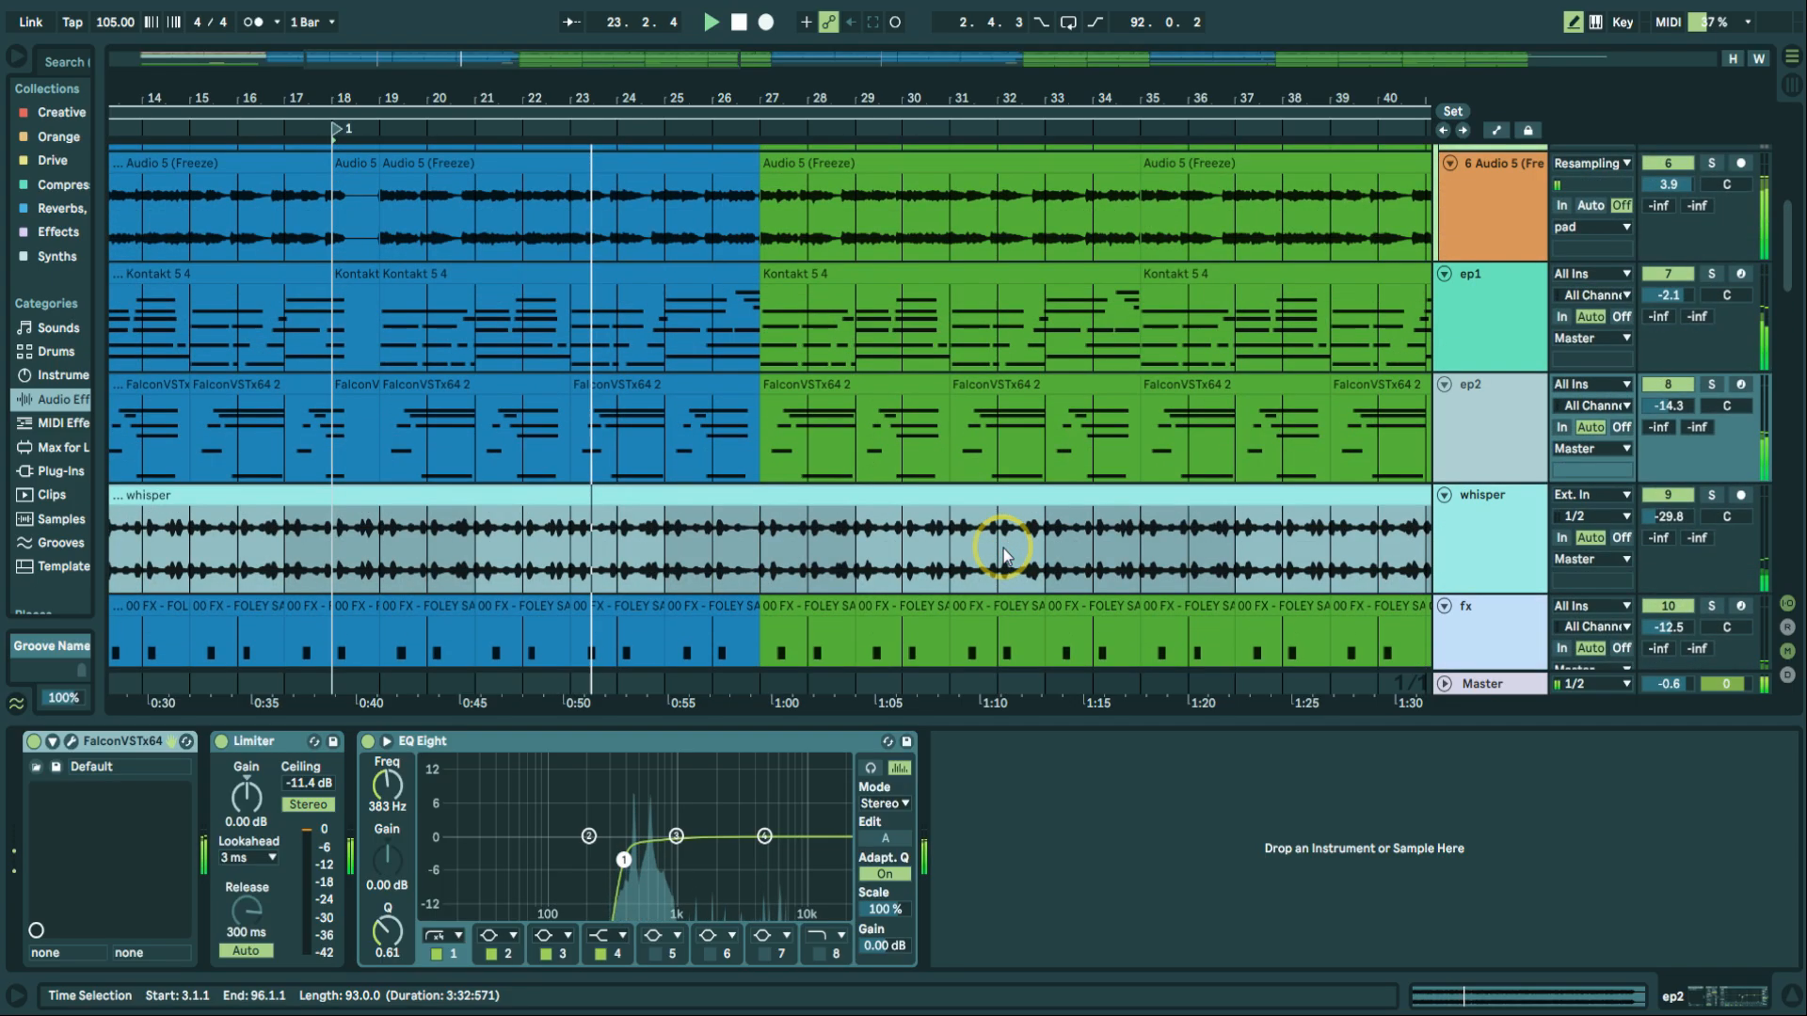
scroll(1003, 550, "up", 4)
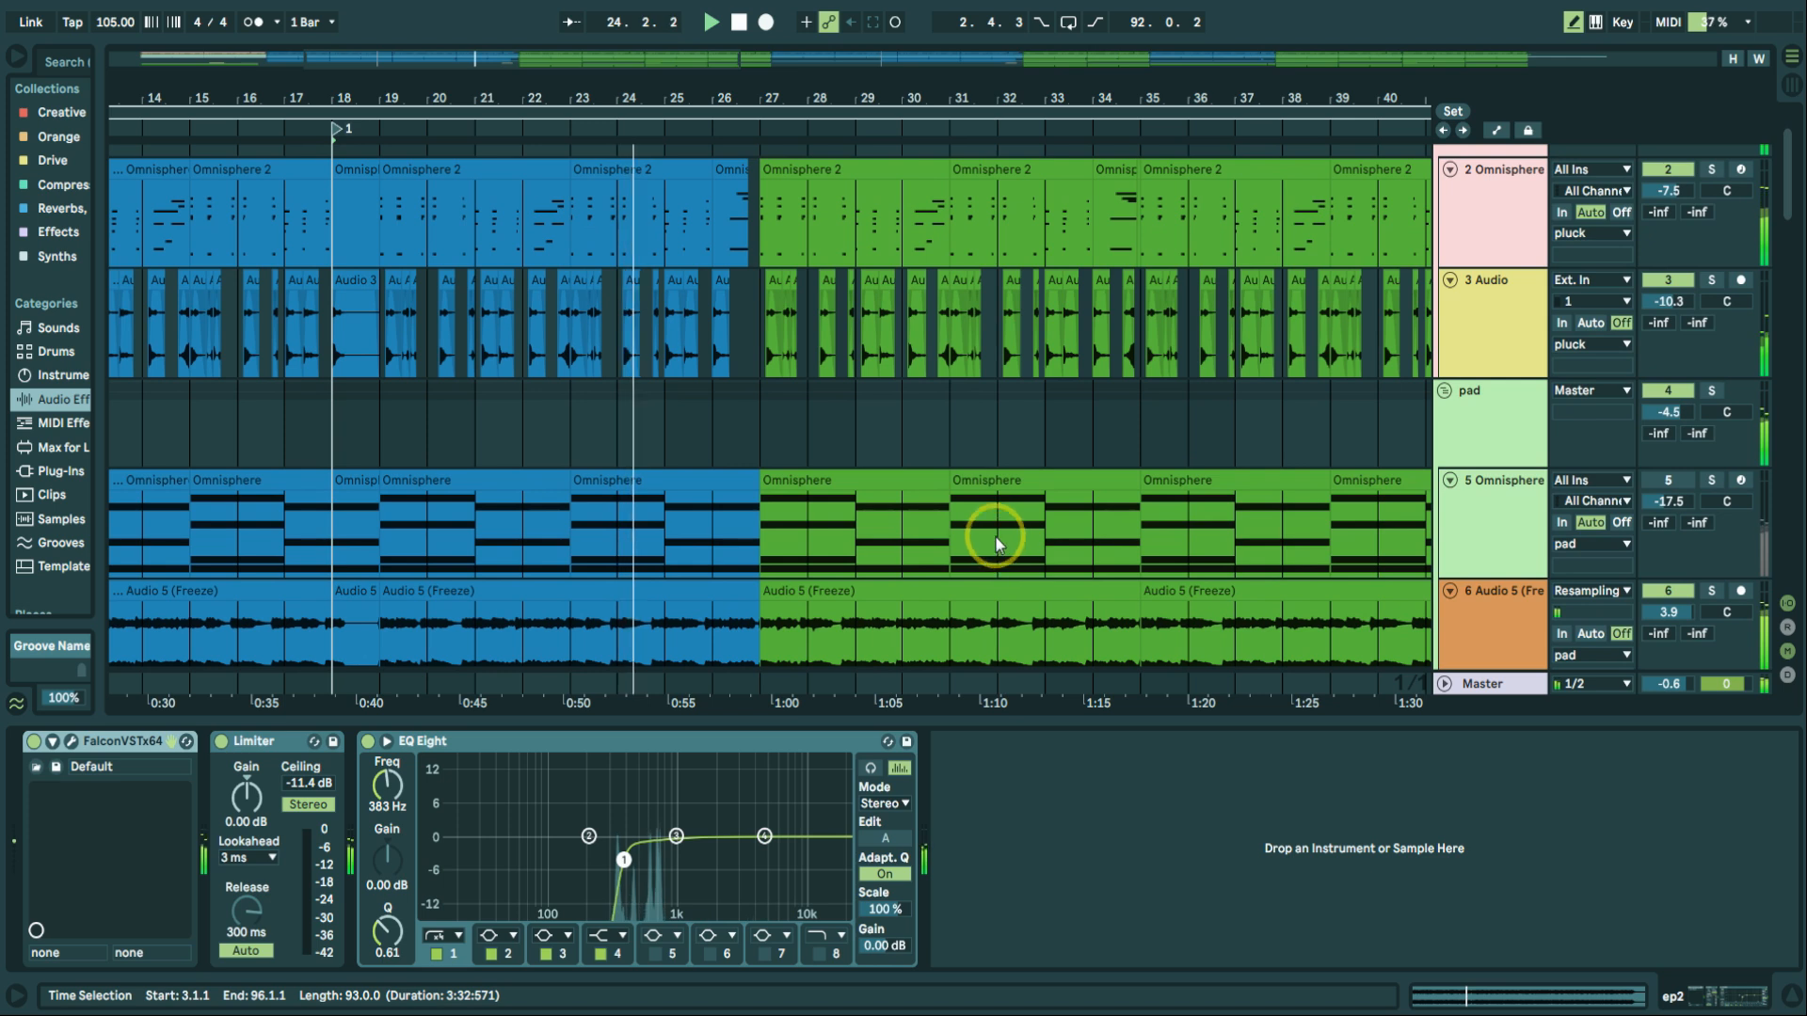
scroll(994, 536, "up", 1)
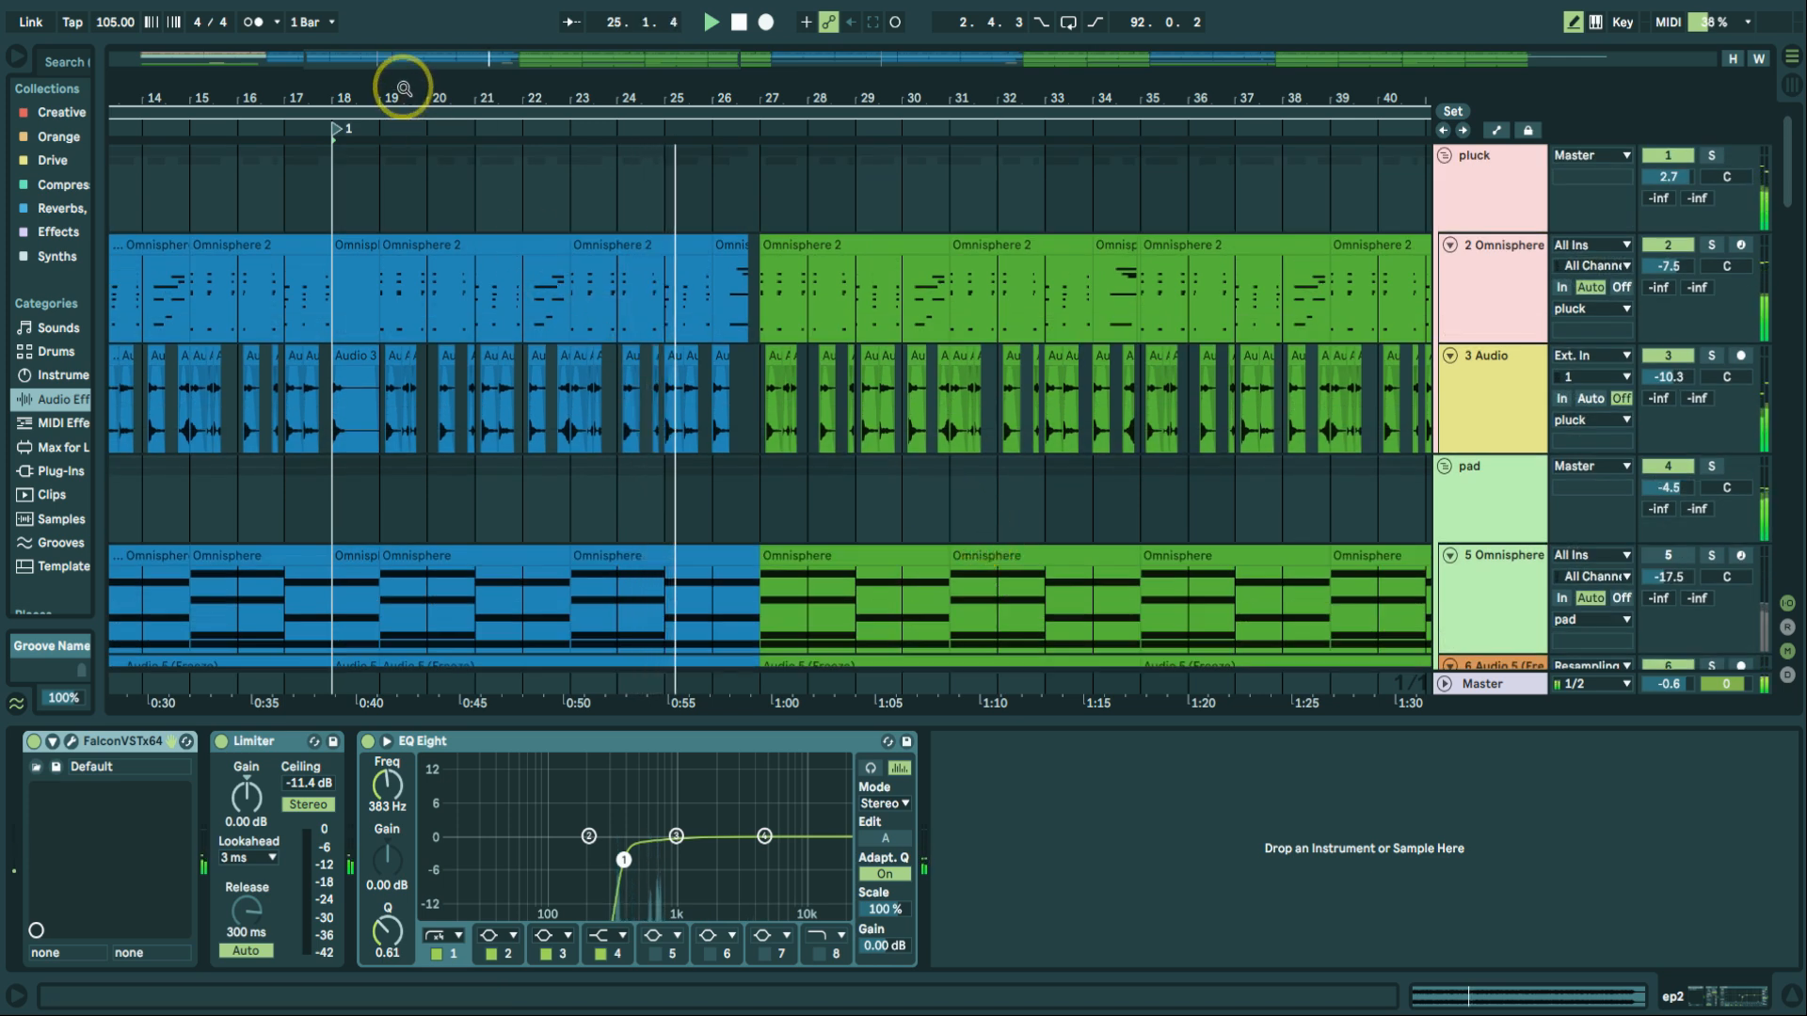
Move marker 1 to bar 19, and audition the pluck group's tracks 2 Omnisphere and 3 Audio separately in solo.
mouse_move(404, 88)
left_mouse_down()
mouse_move(693, 113)
mouse_move(612, 133)
left_mouse_up()
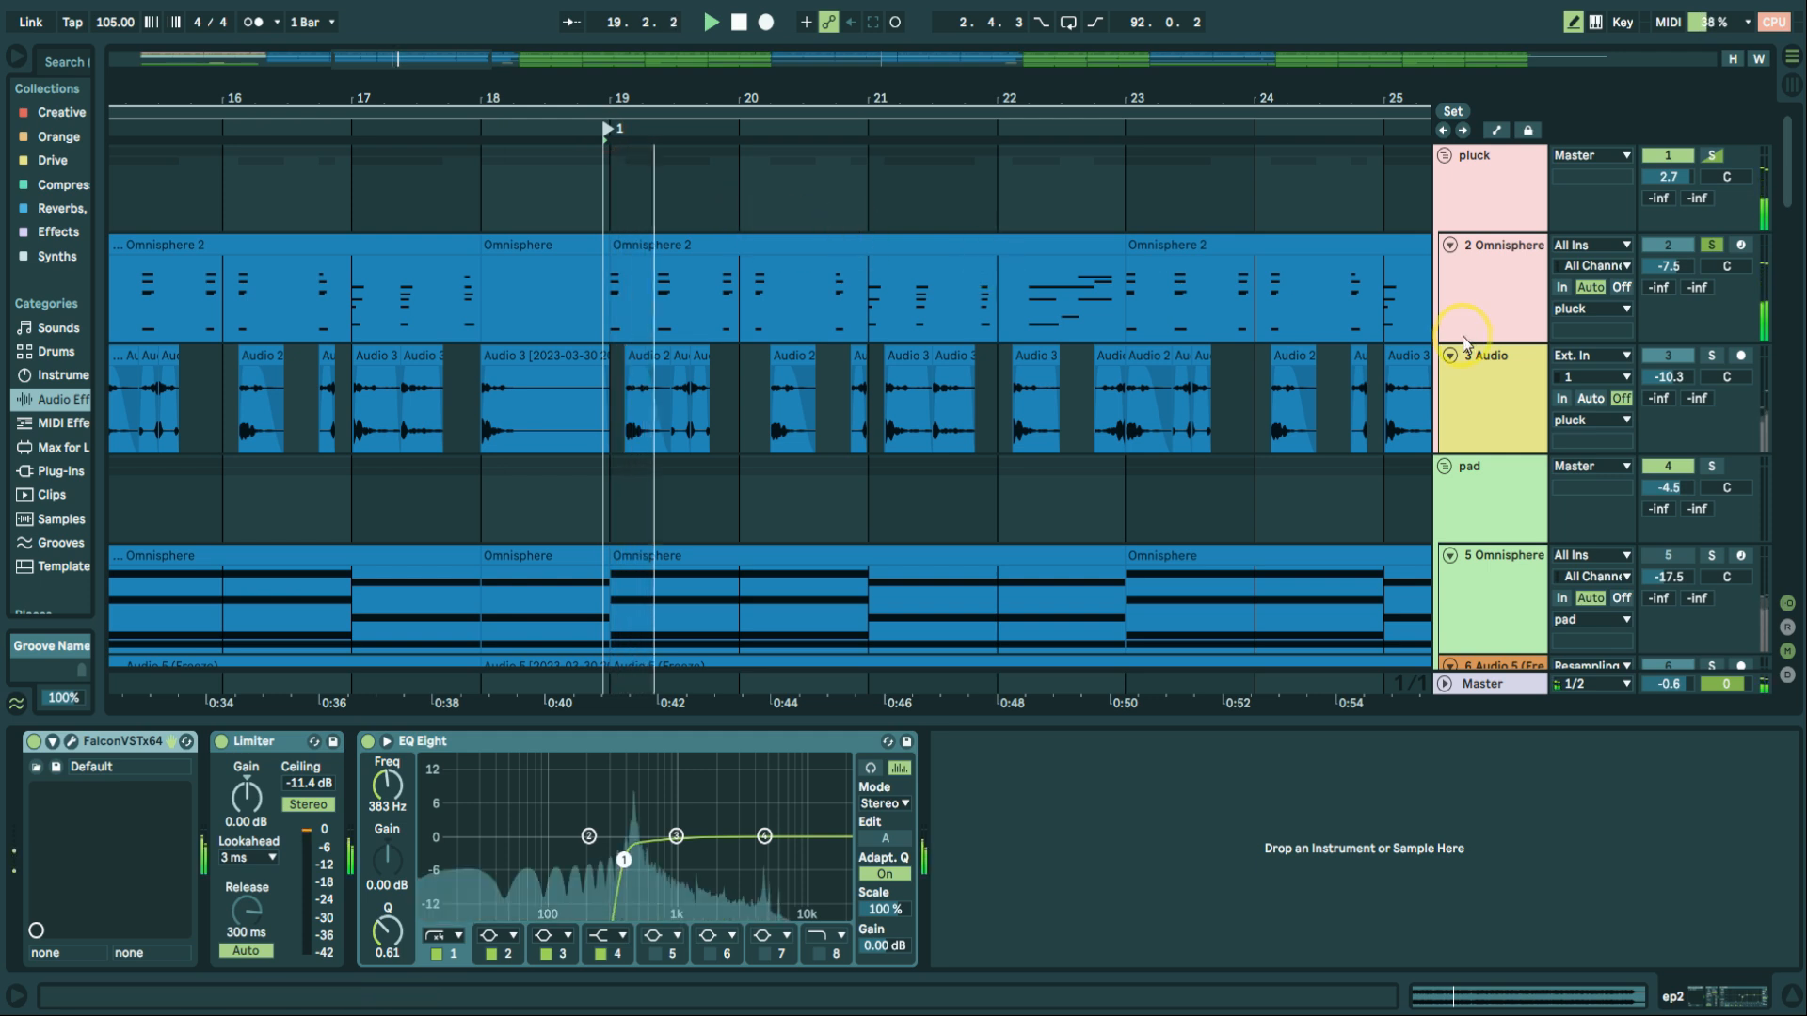
left_click(612, 129)
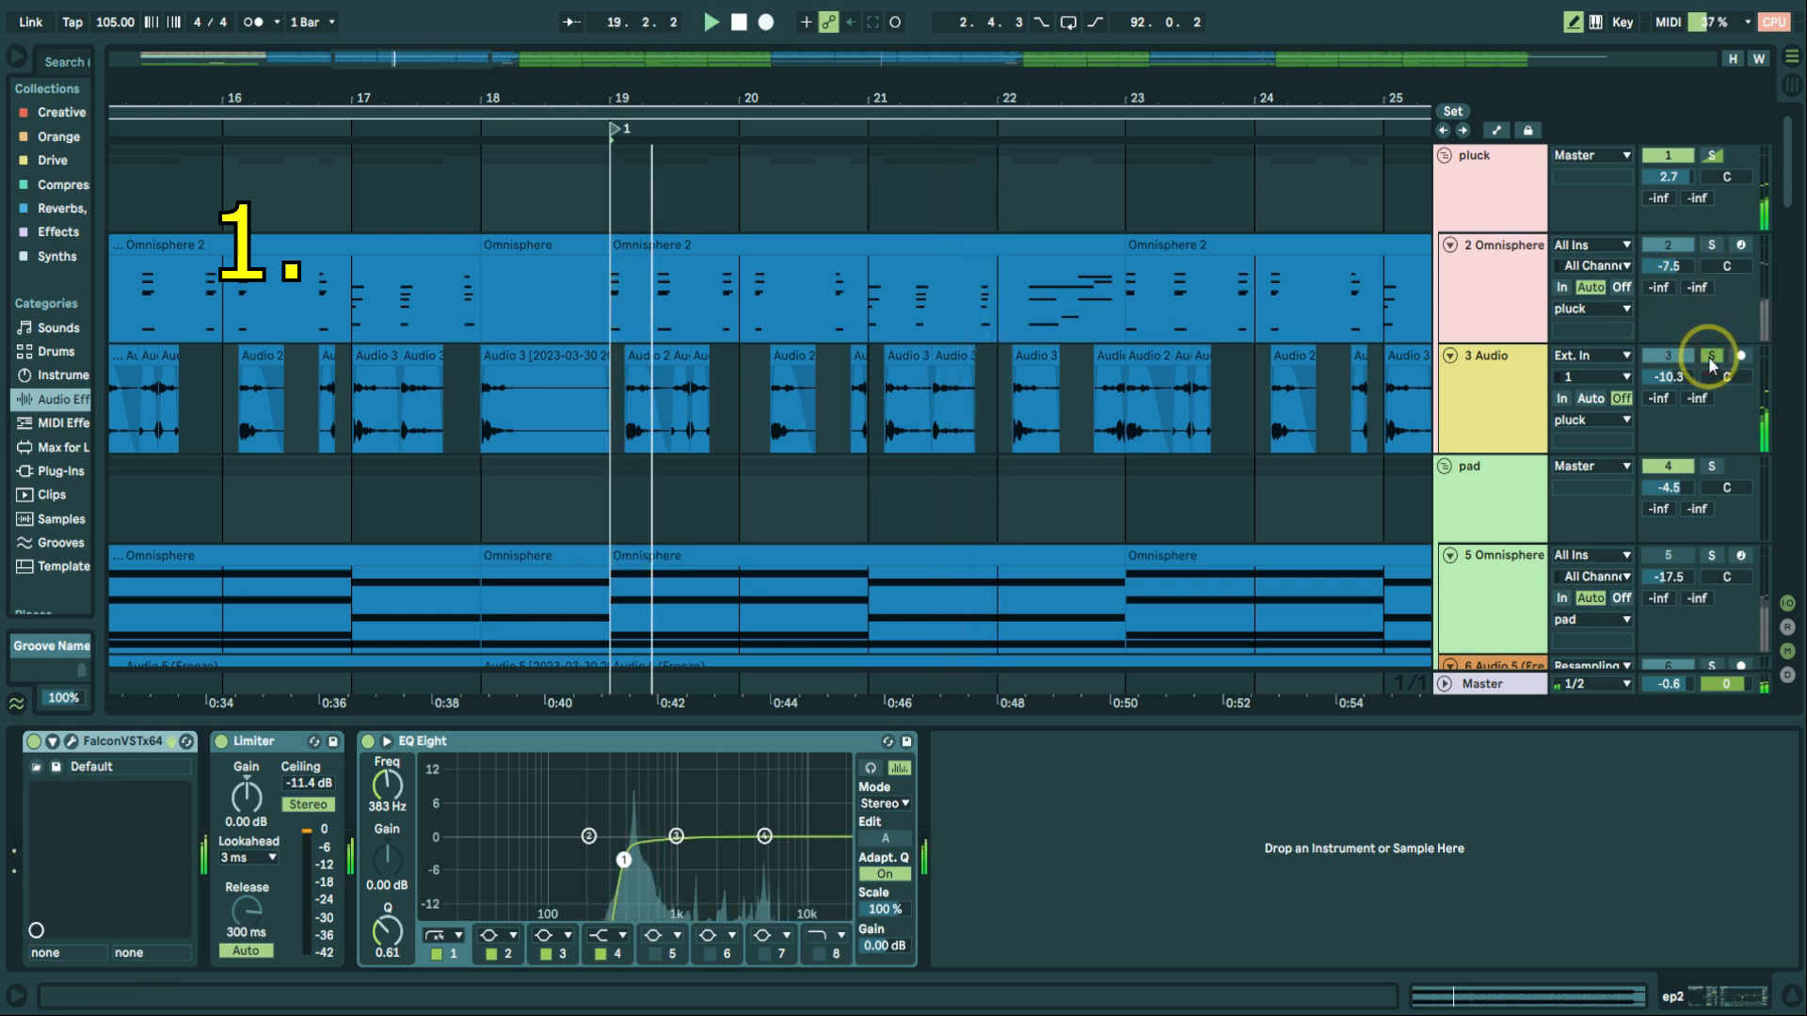
key("space")
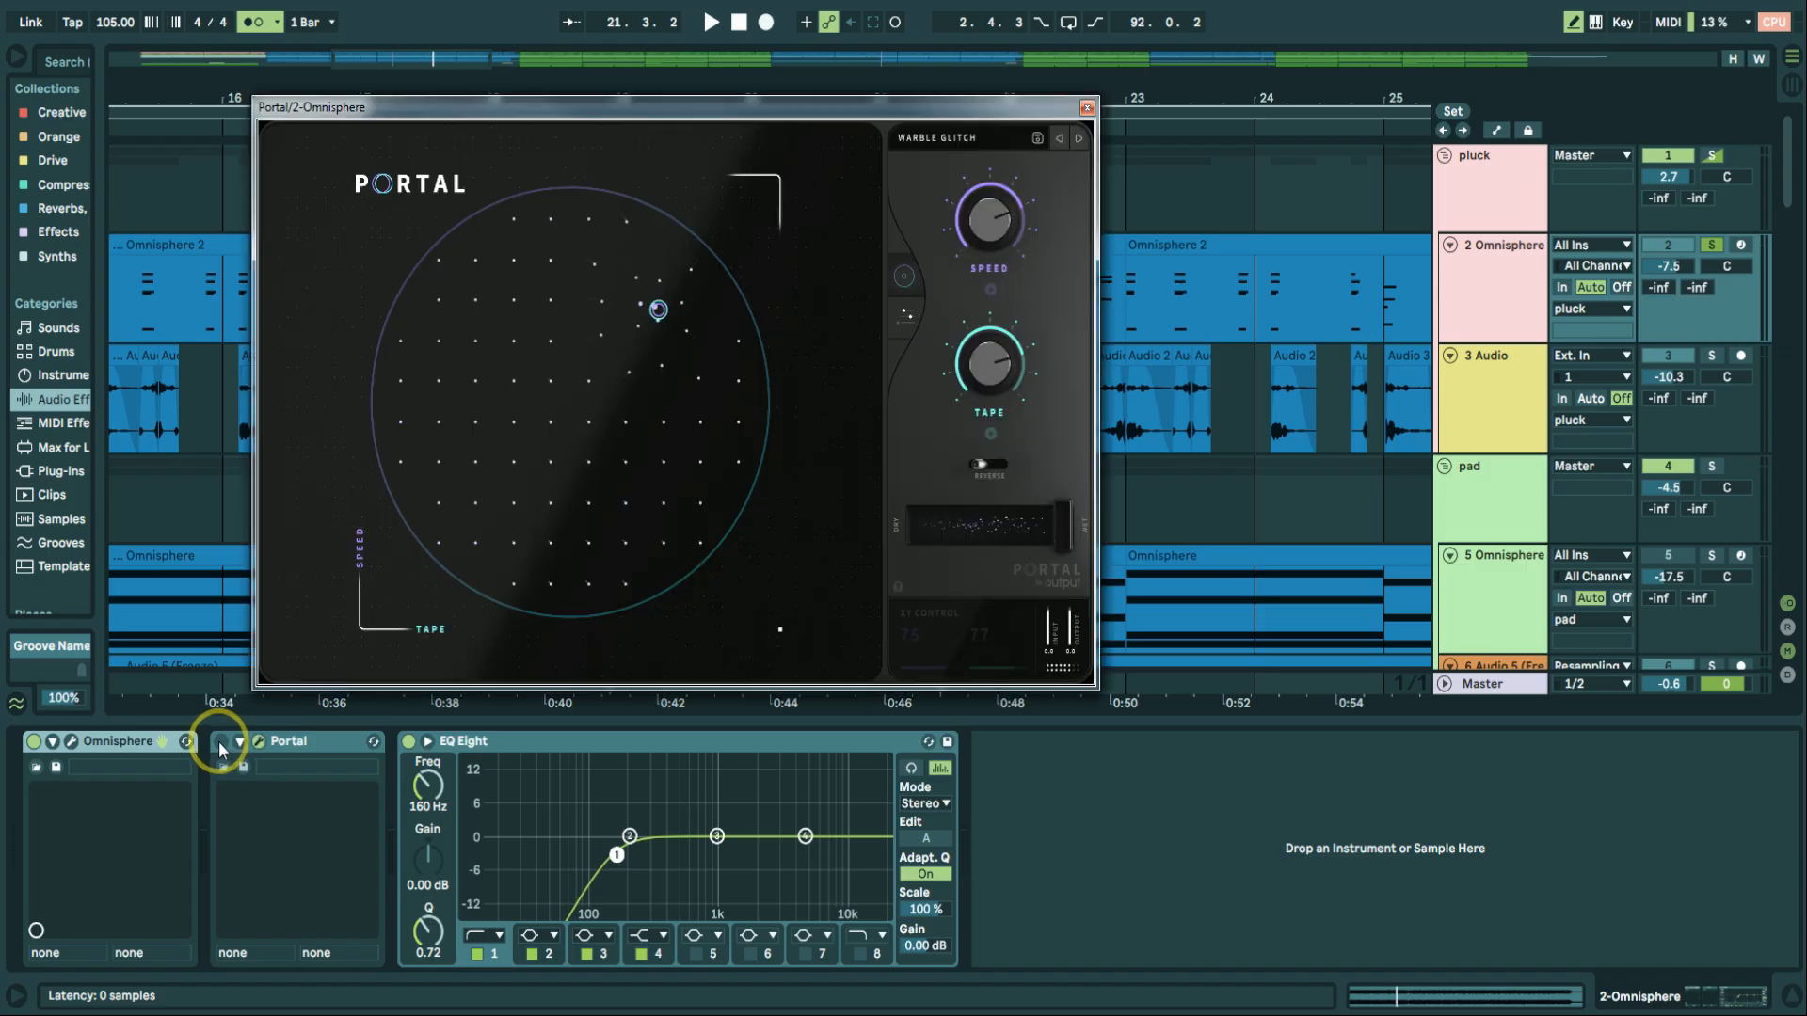
Turn the Portal effect on track 2 Omnisphere back on, and clear the track's solo.
left_click(221, 743)
left_click(1712, 247)
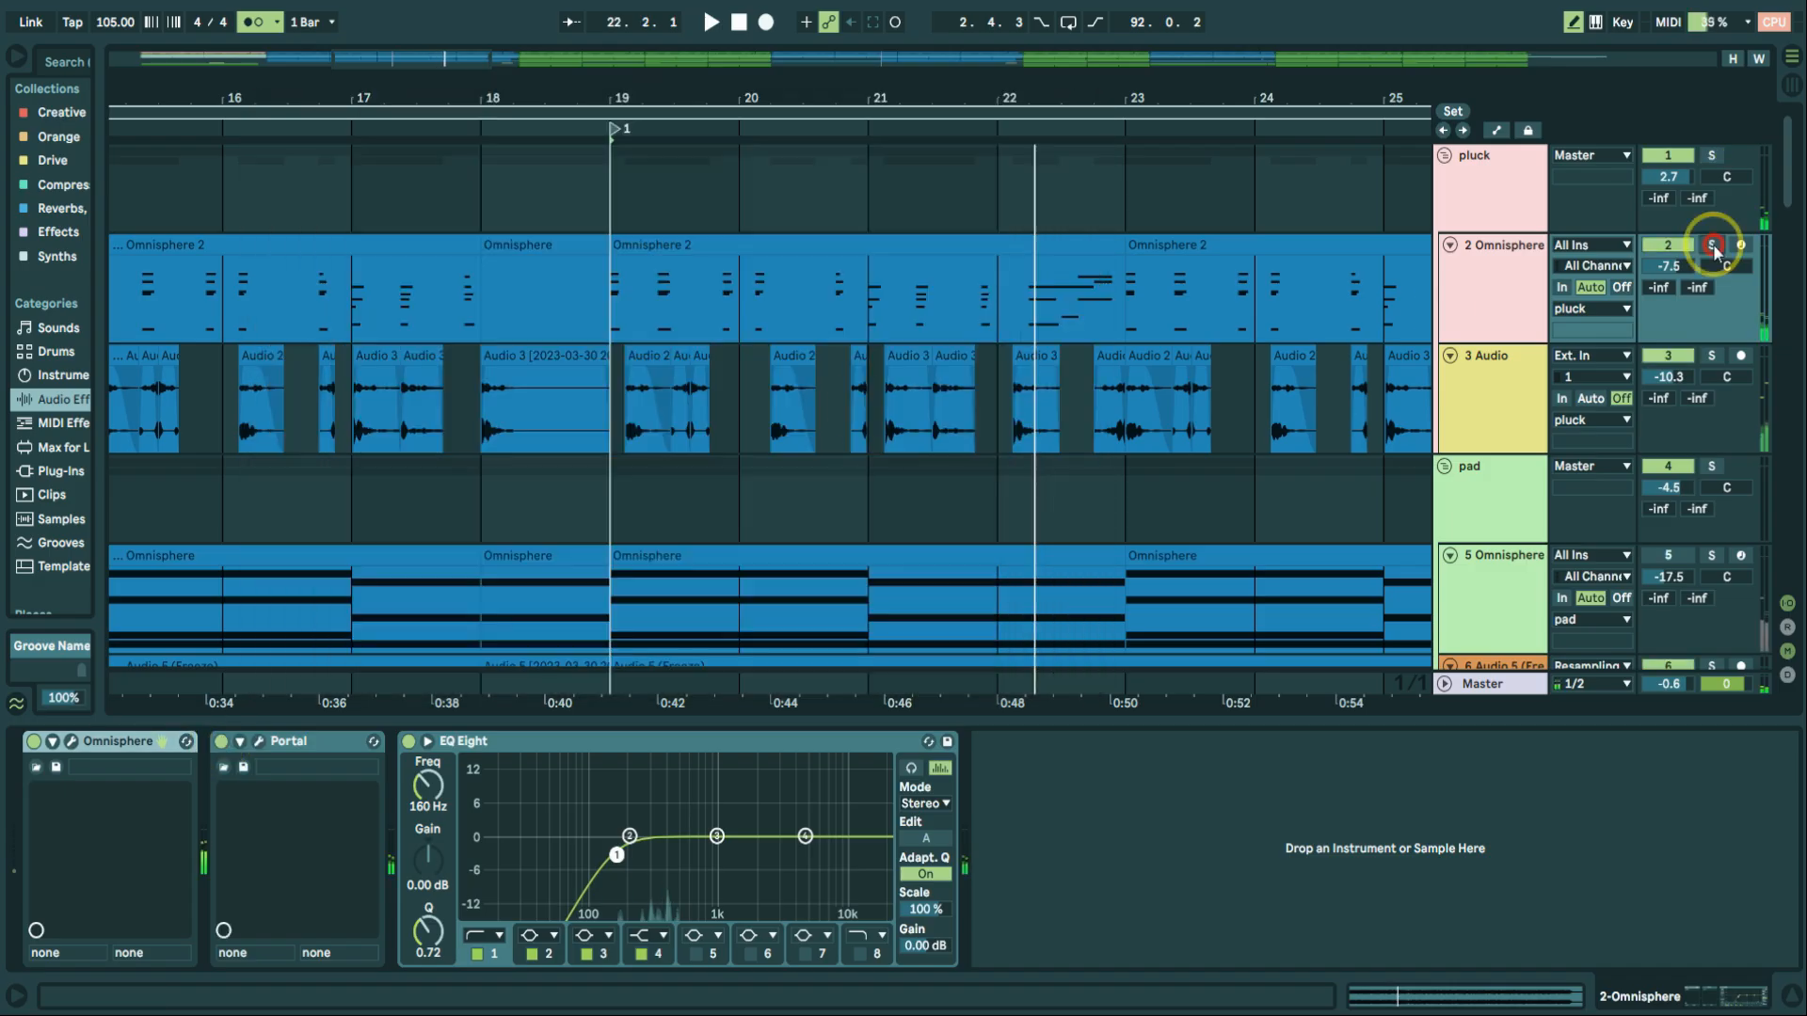
Examine the chopped Audio 2 and Audio 3 clips from bar 19 on track 3, and play the pluck group in solo.
left_click(636, 396)
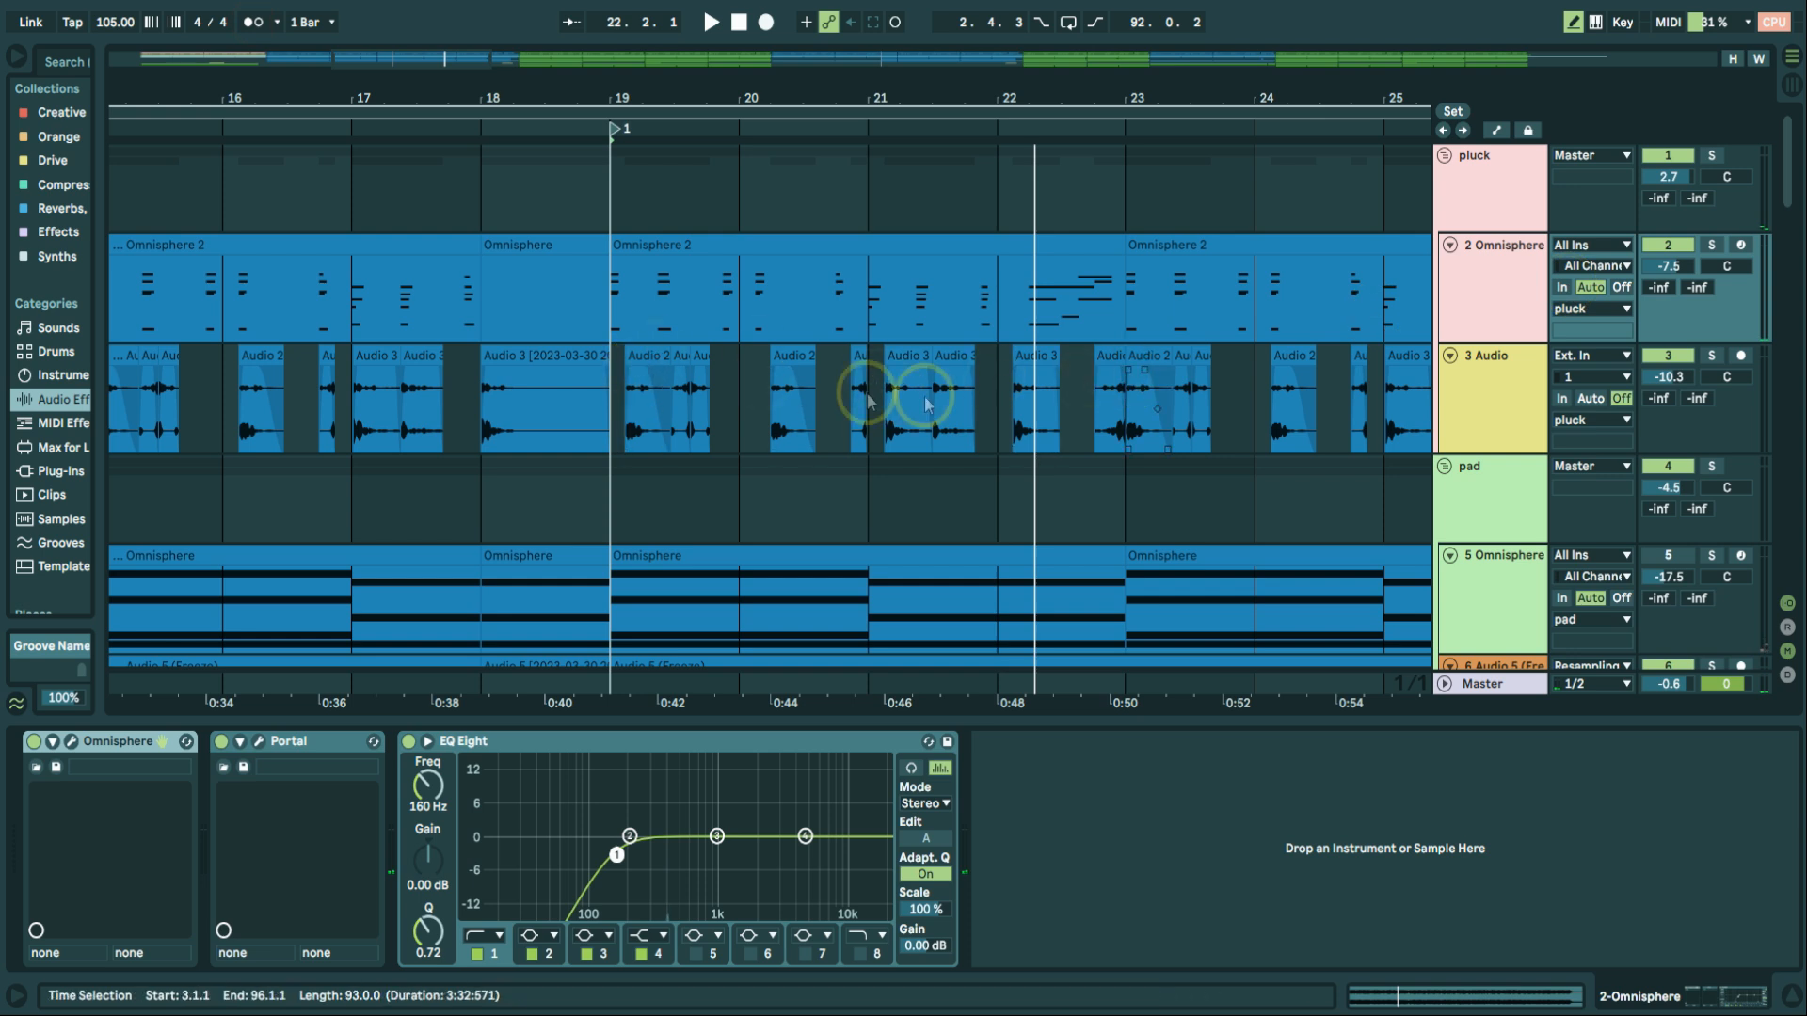
left_click_drag(716, 85, 1208, 87)
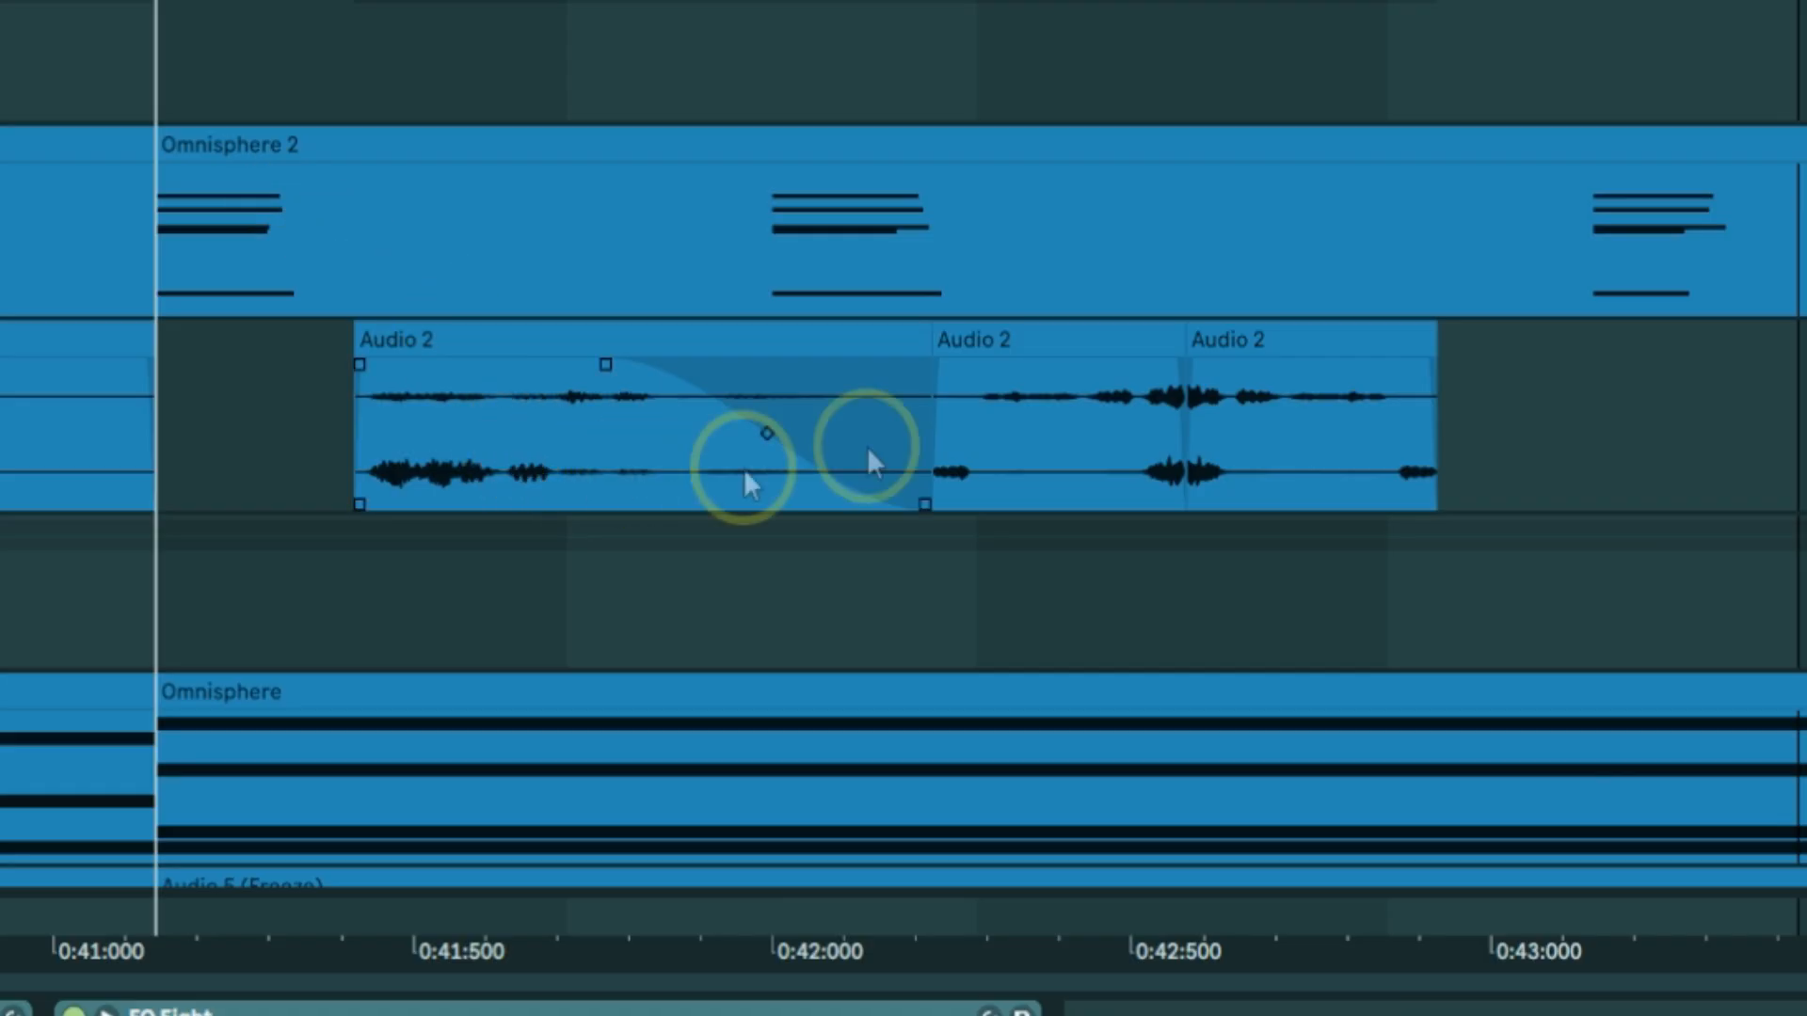
left_click_drag(1436, 2, 361, 2)
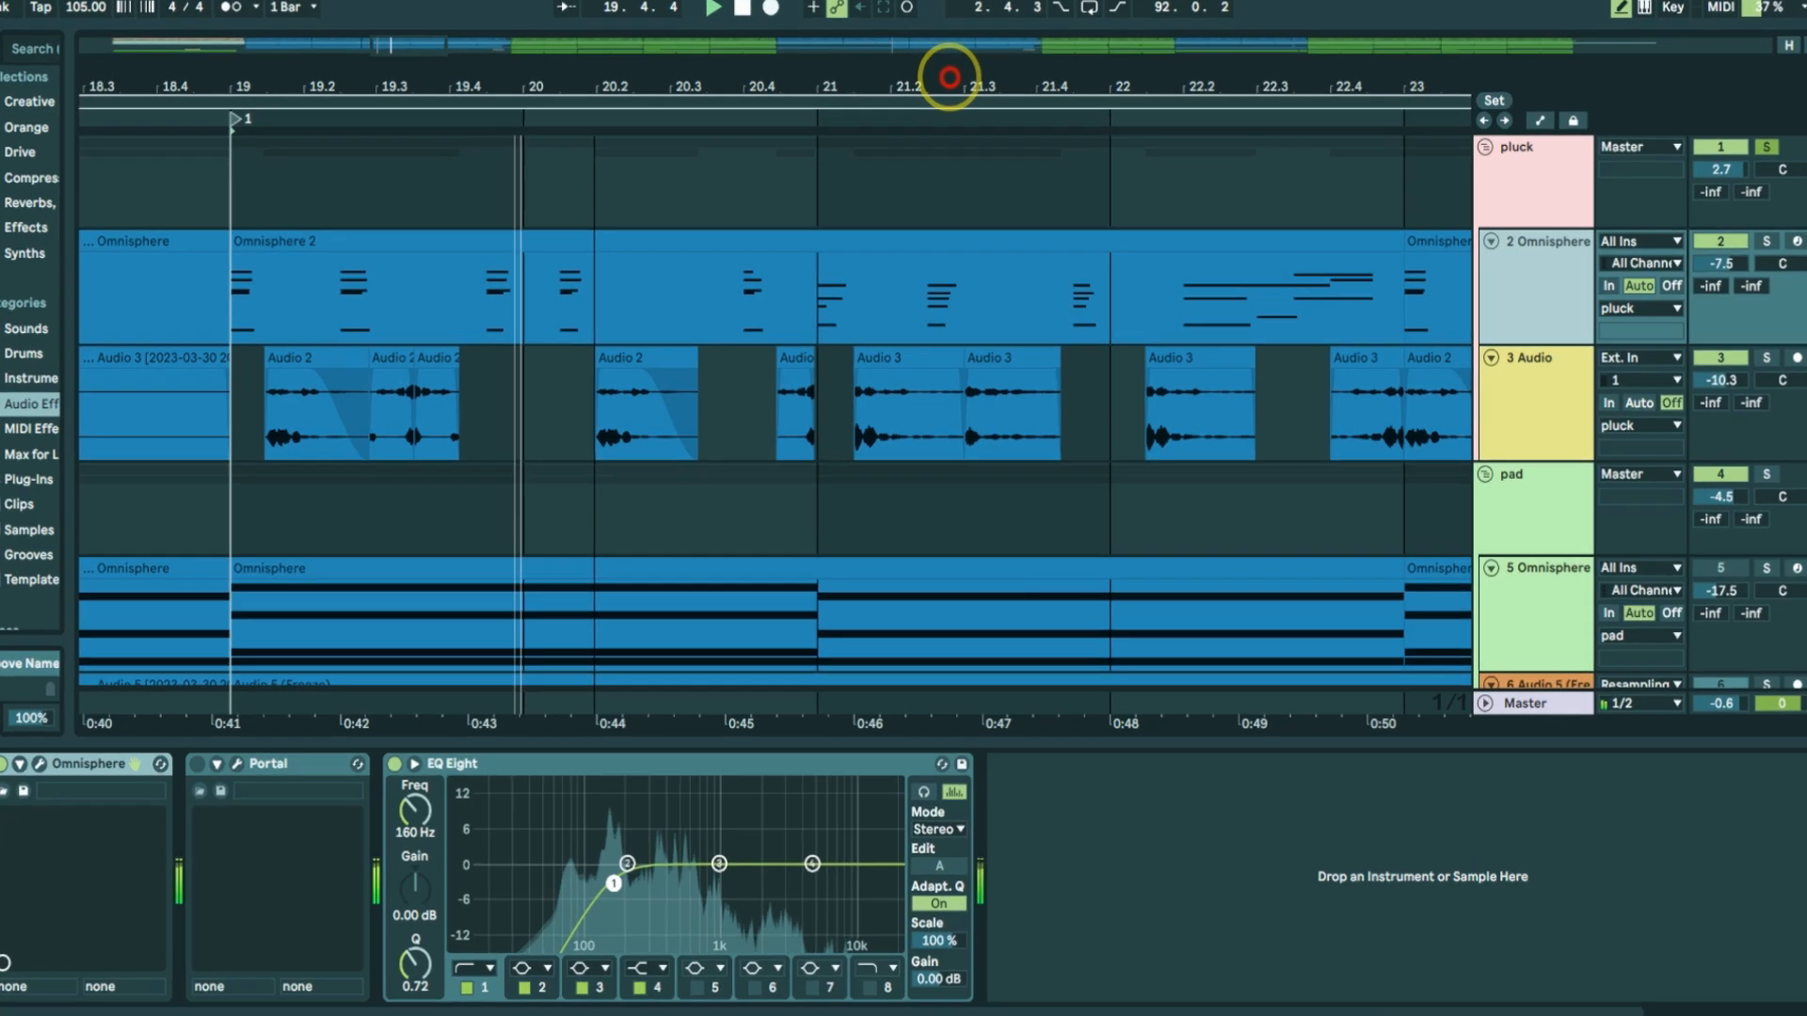
left_click_drag(947, 76, 1024, 16)
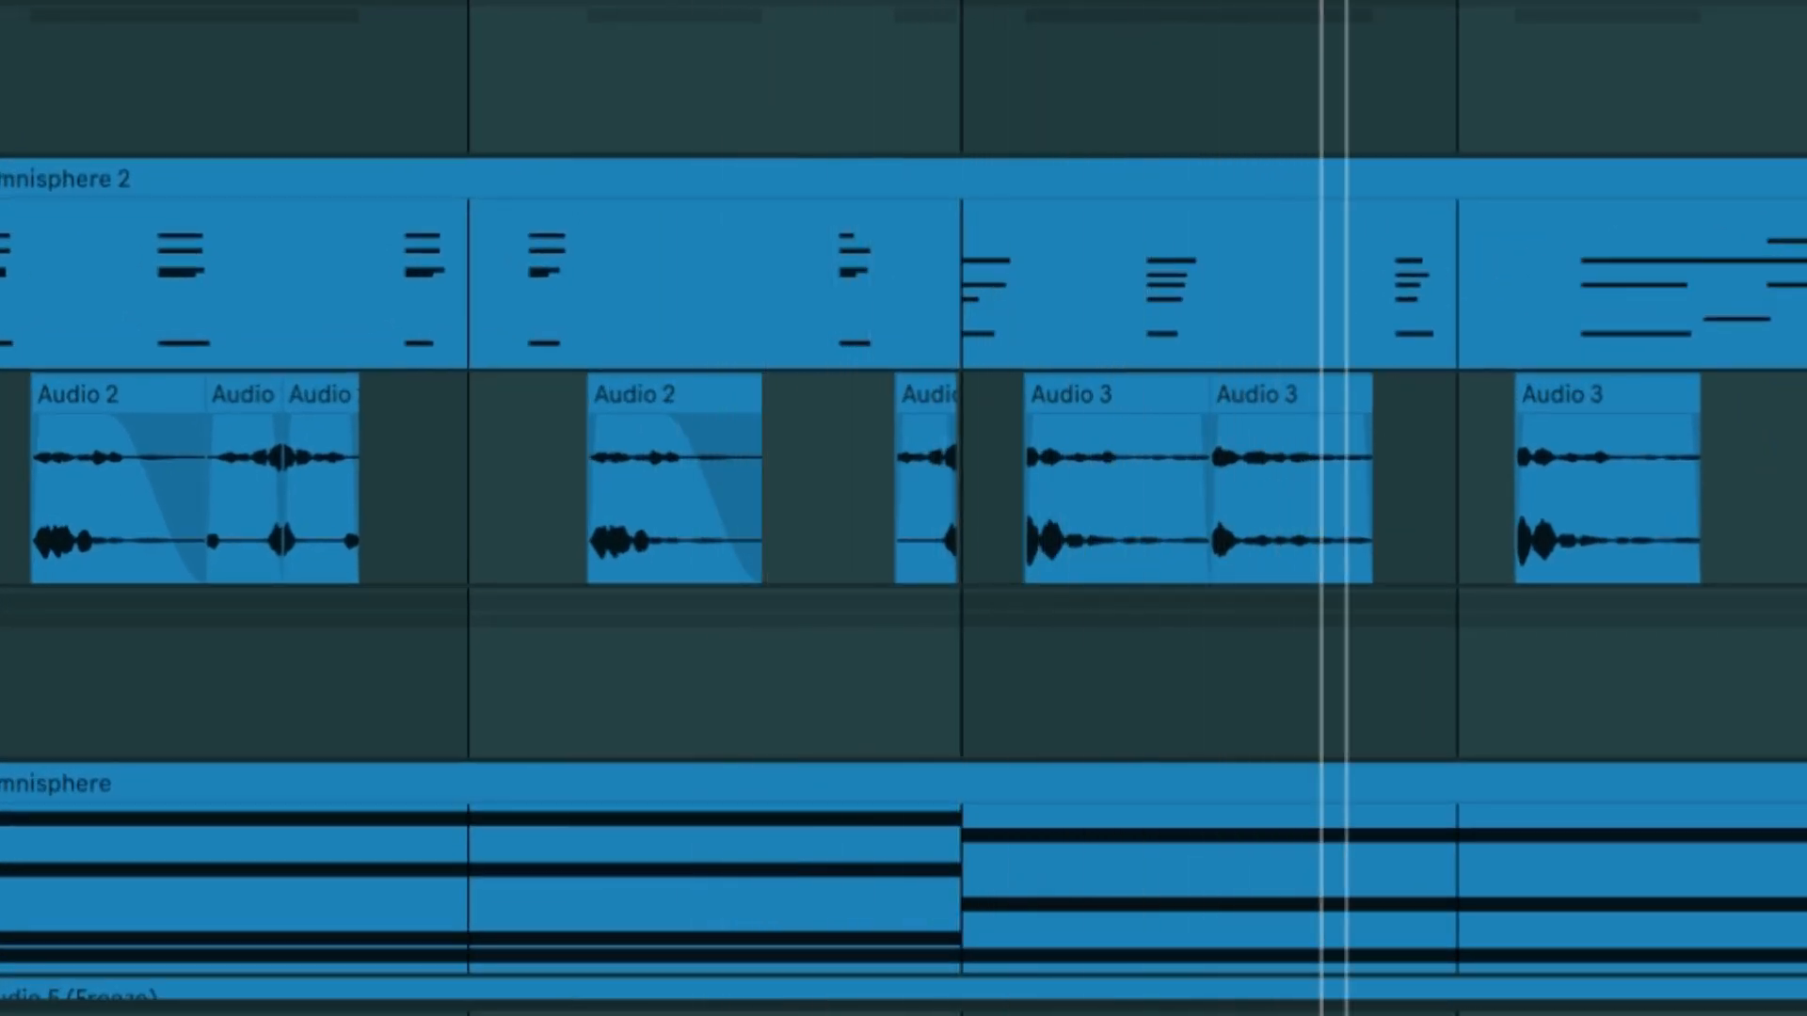
Play the section from bar 19 and compare the chopped Audio 2 and Audio 3 clips with the Omnisphere 2 notes above them.
left_click_drag(1669, 2, 1221, 1)
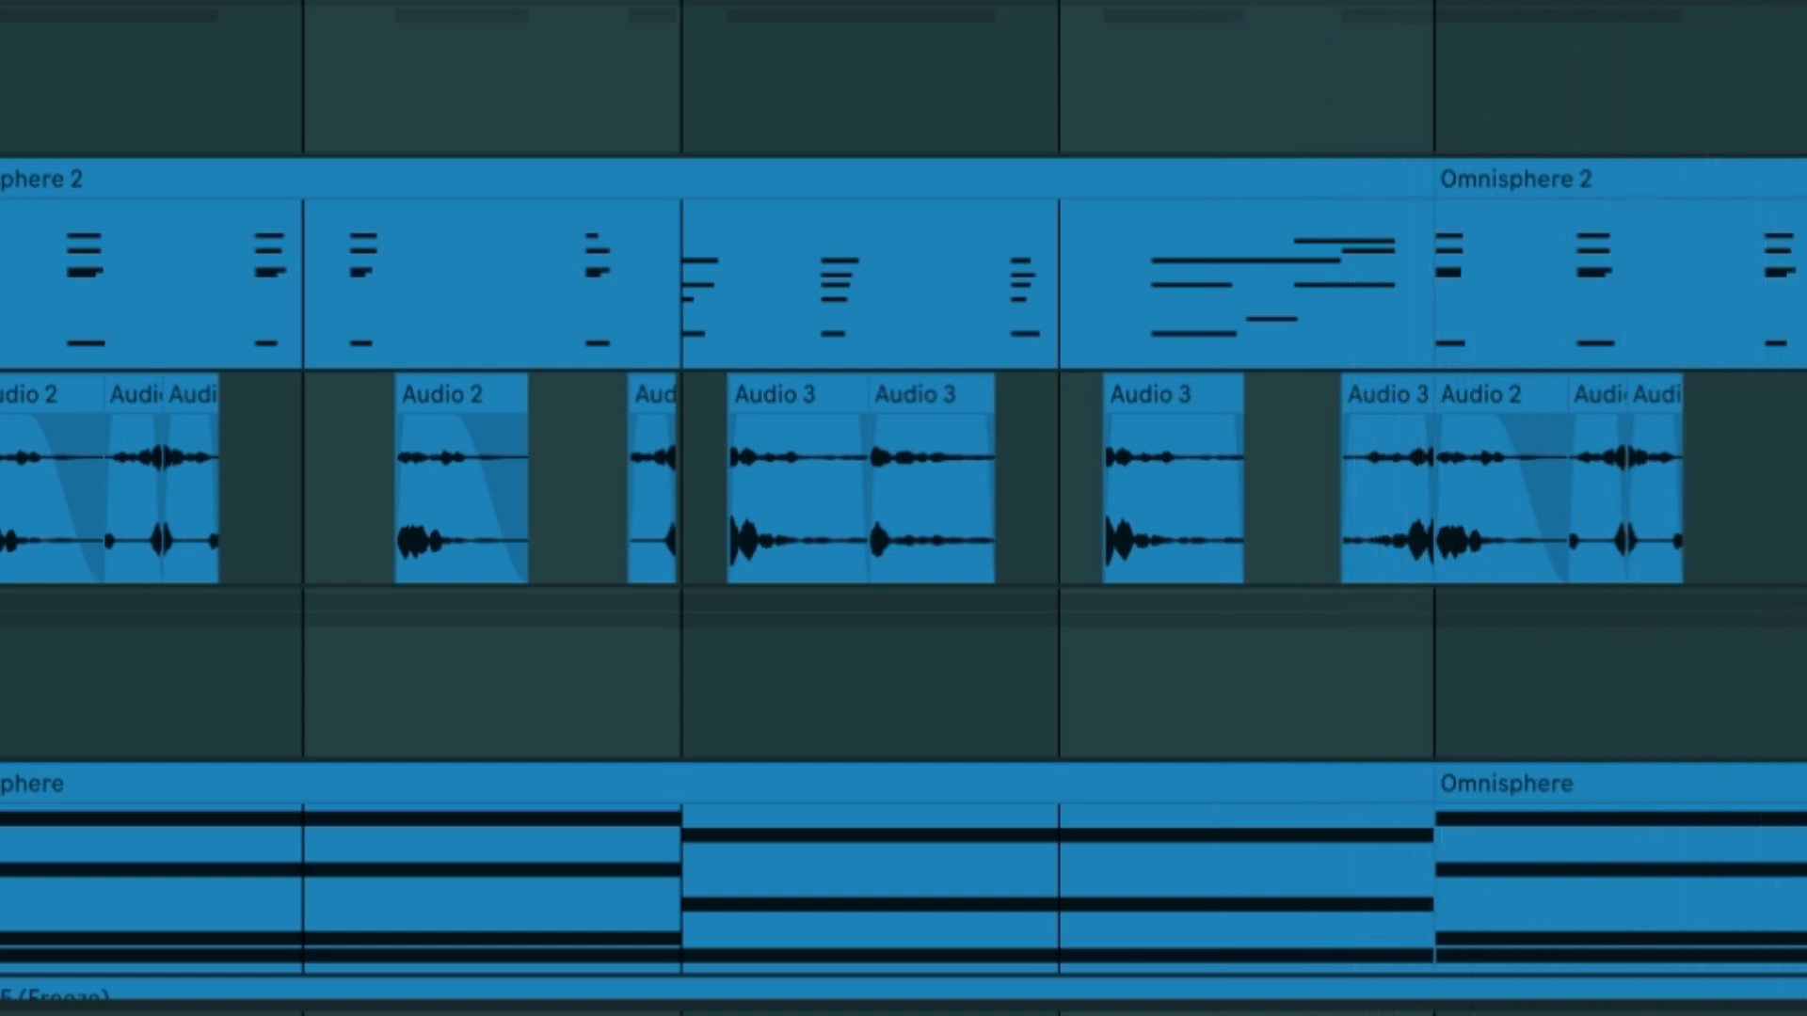
left_click_drag(1670, 2, 1759, 38)
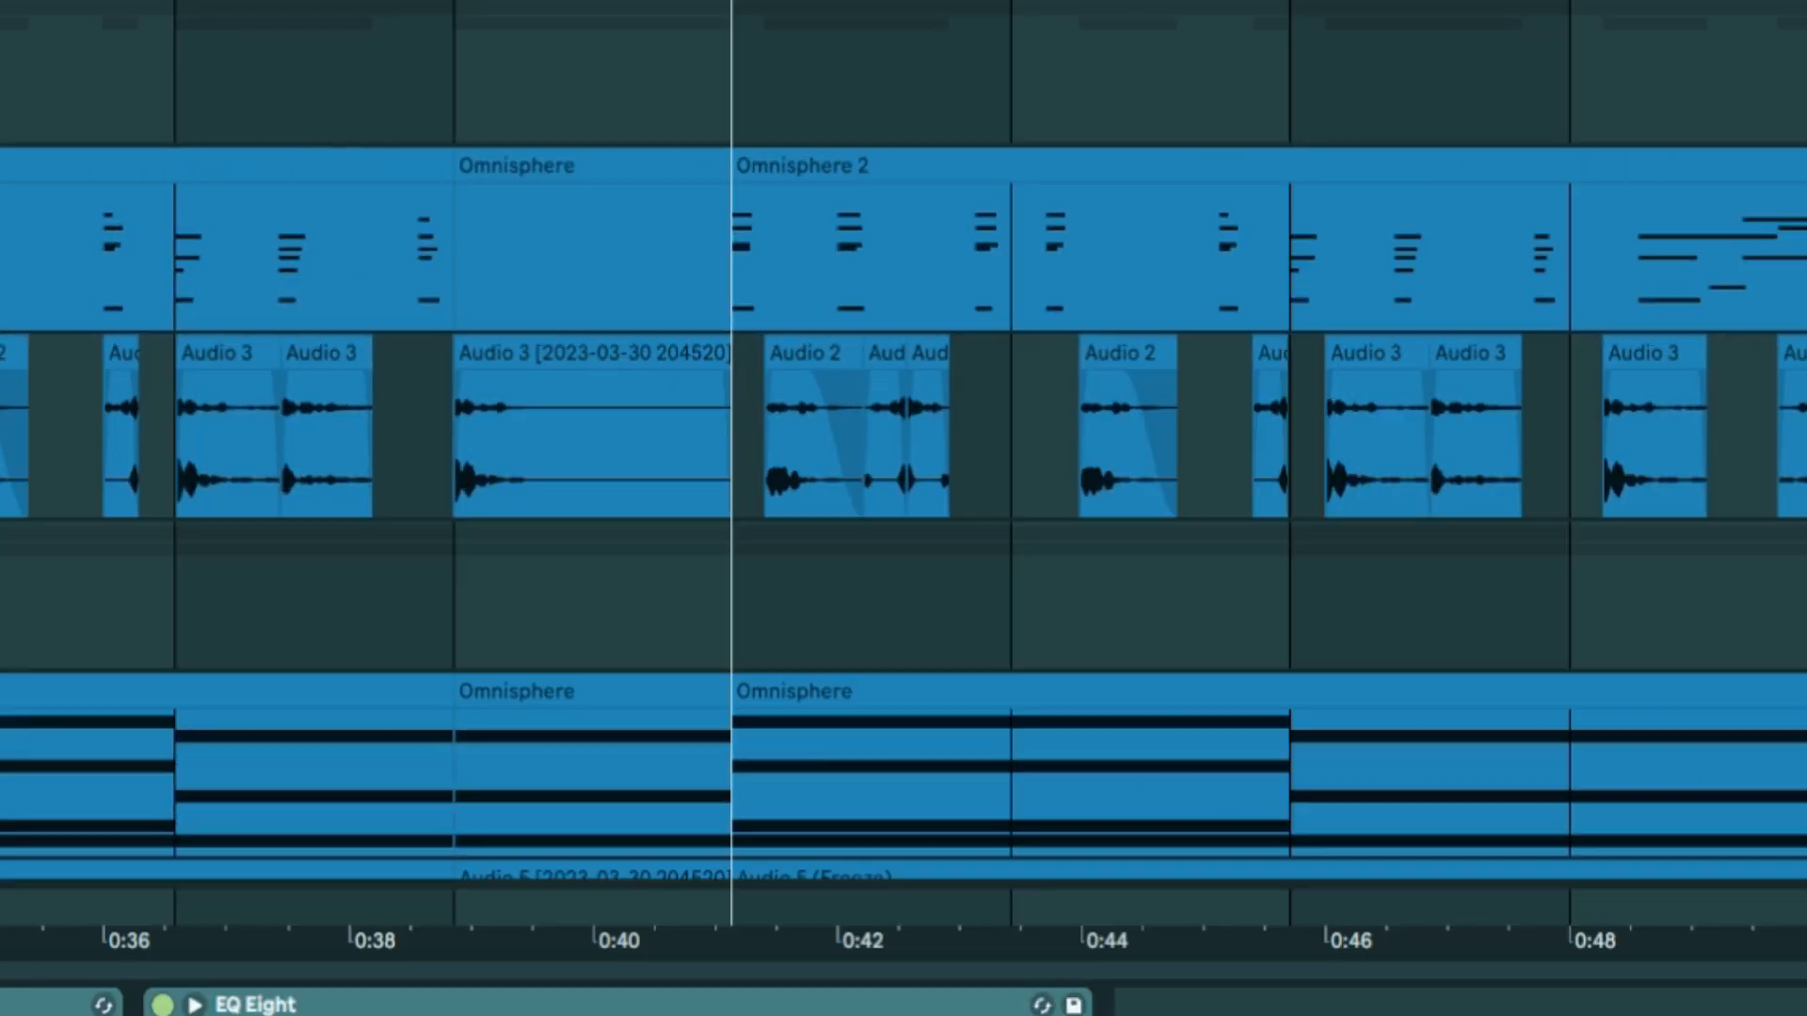
key("space")
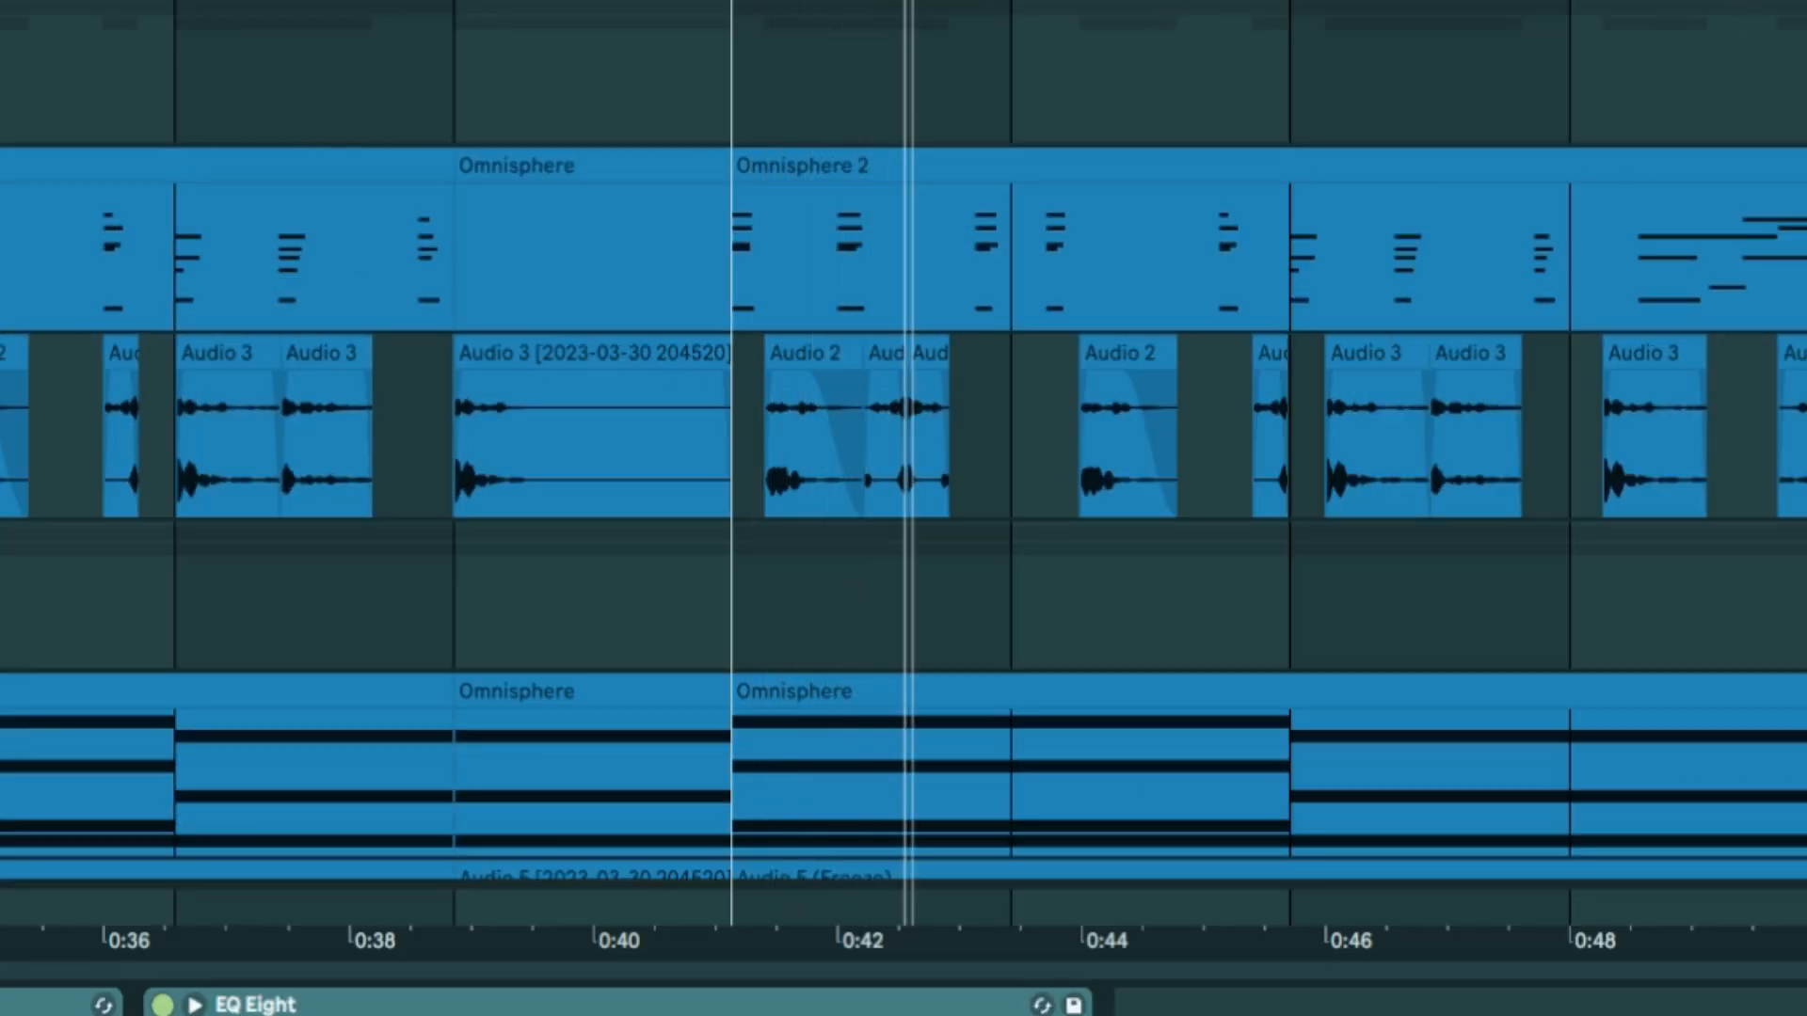
left_click_drag(1133, 2, 724, 0)
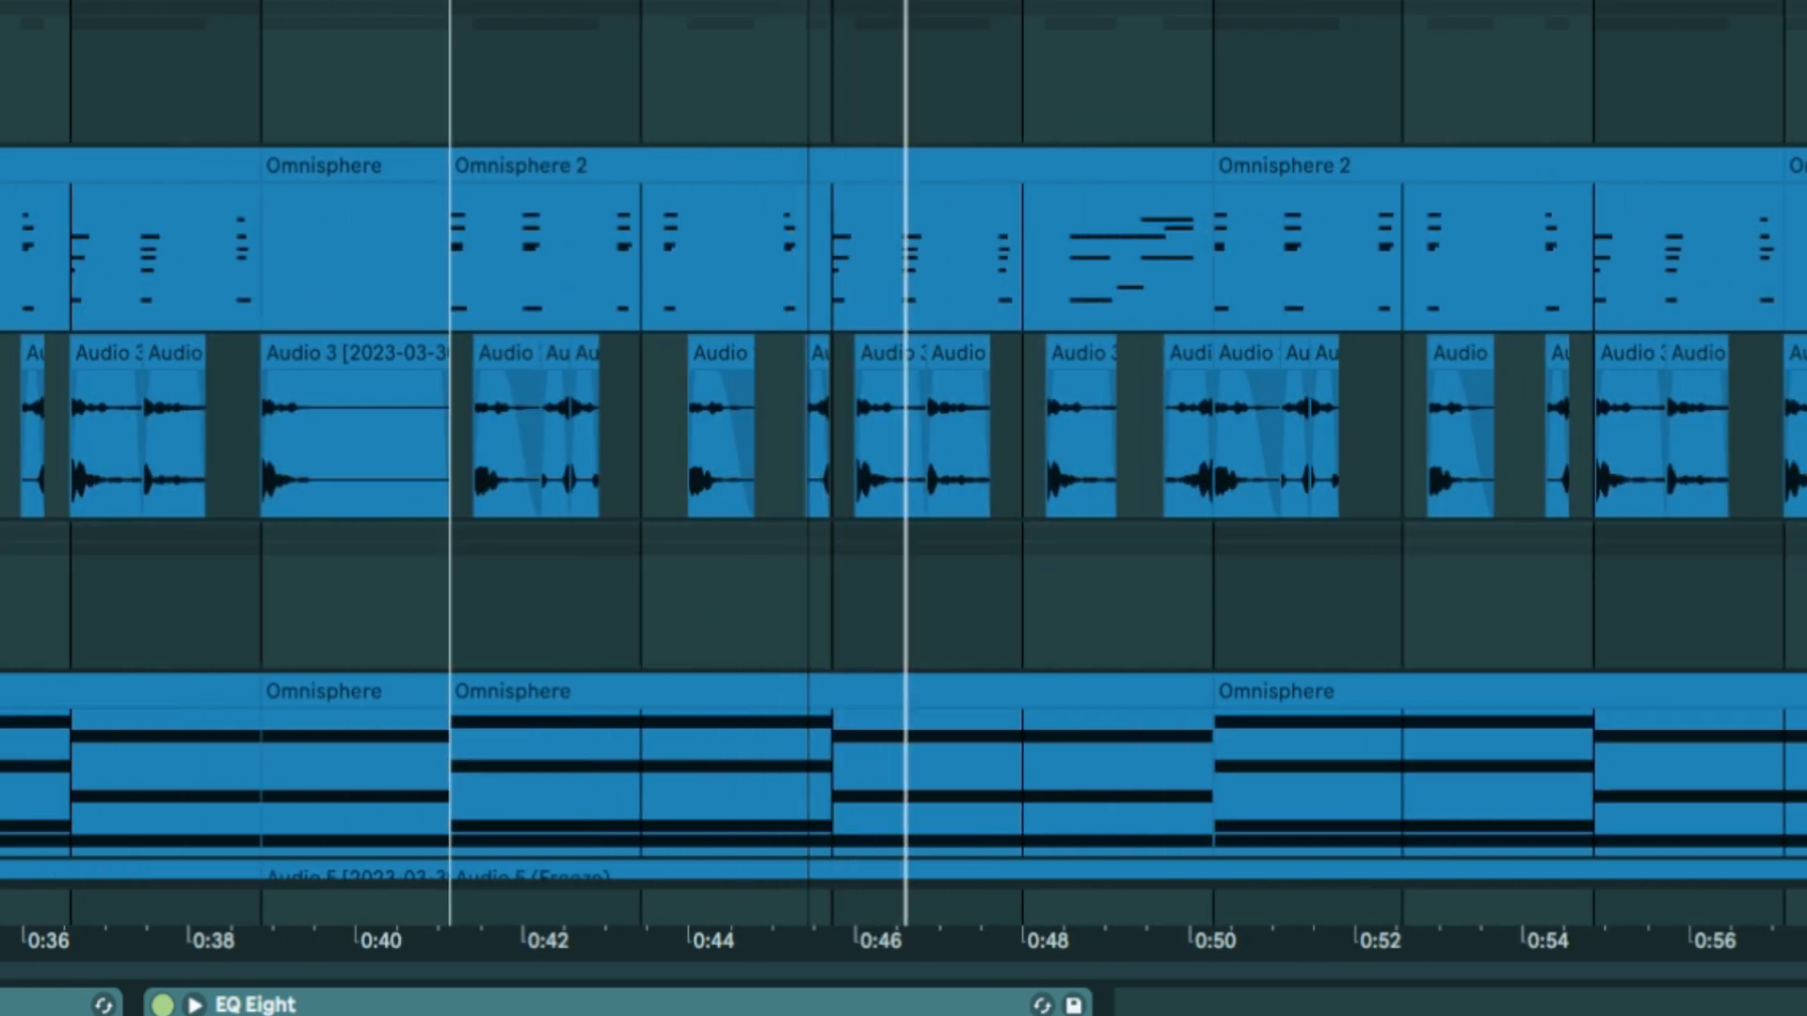
left_click_drag(1094, 2, 281, 66)
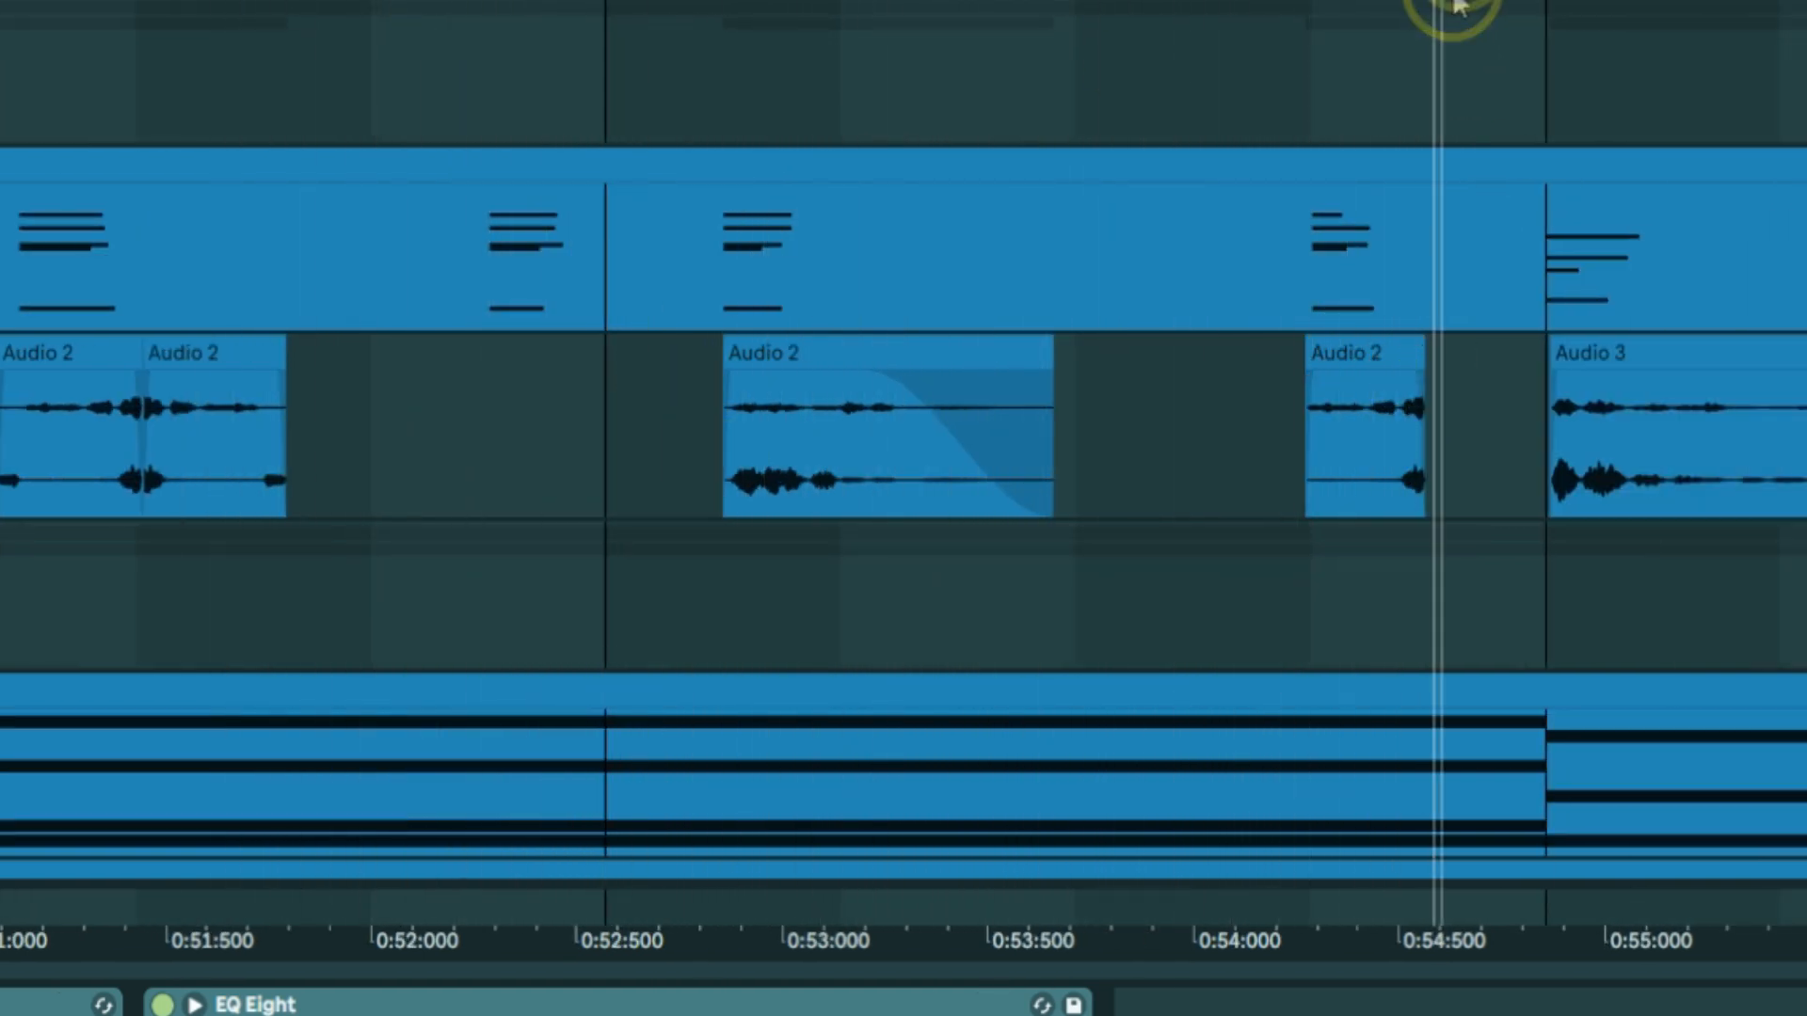
mouse_move(1477, 2)
left_mouse_down()
mouse_move(596, 1)
mouse_move(1496, 0)
left_mouse_up()
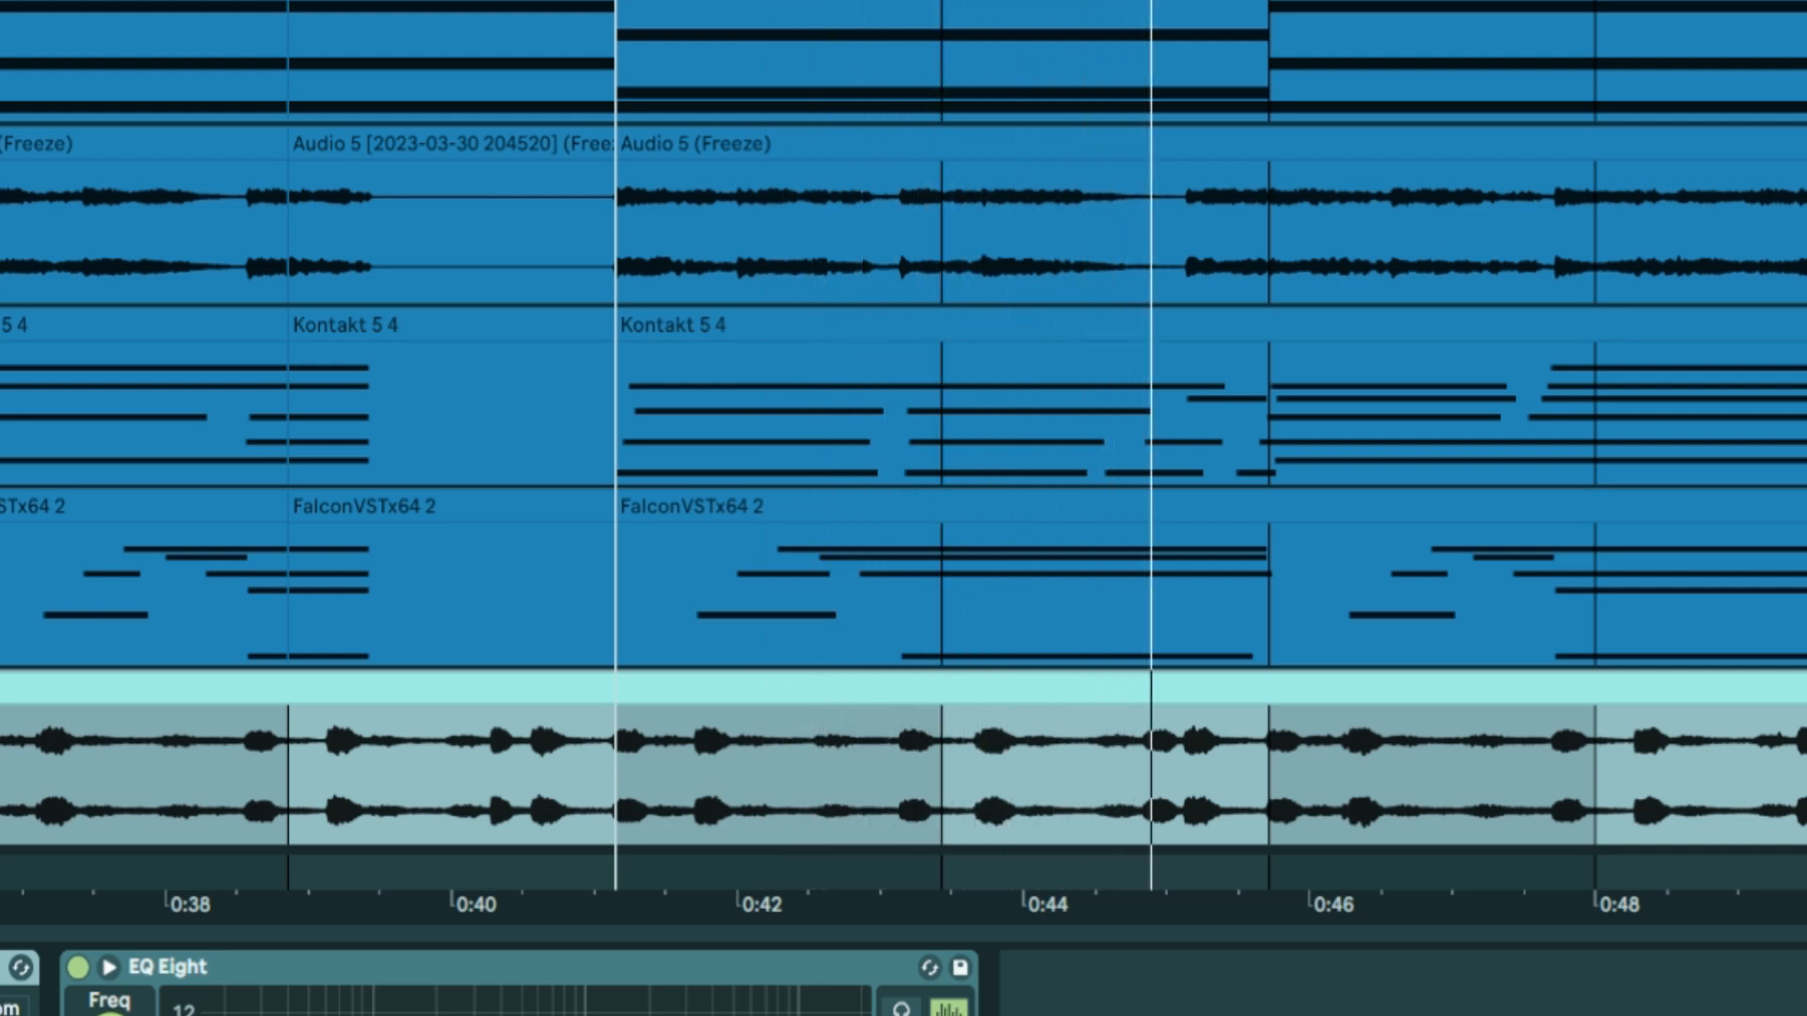
Play the whisper track in solo from bar 19 and raise its volume to about -13.7 dB.
key("Down")
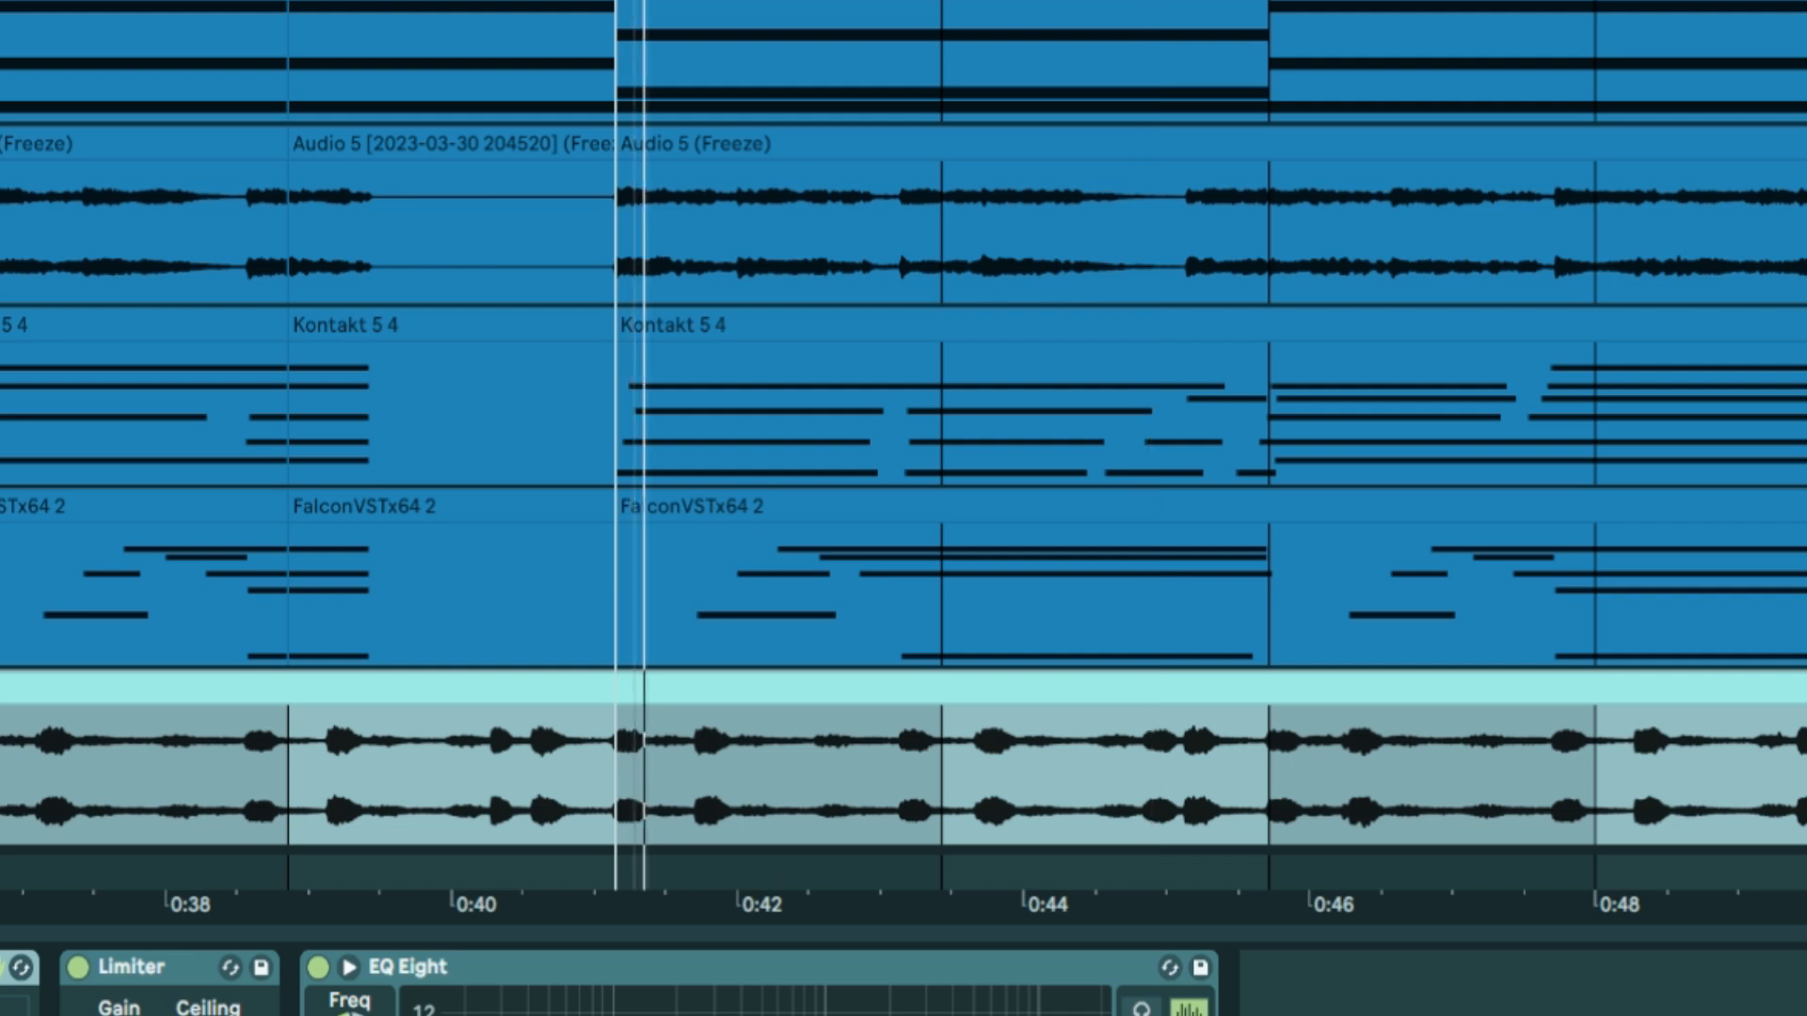
left_click_drag(1529, 2, 1099, 2)
scroll(1669, 354, "down", 3)
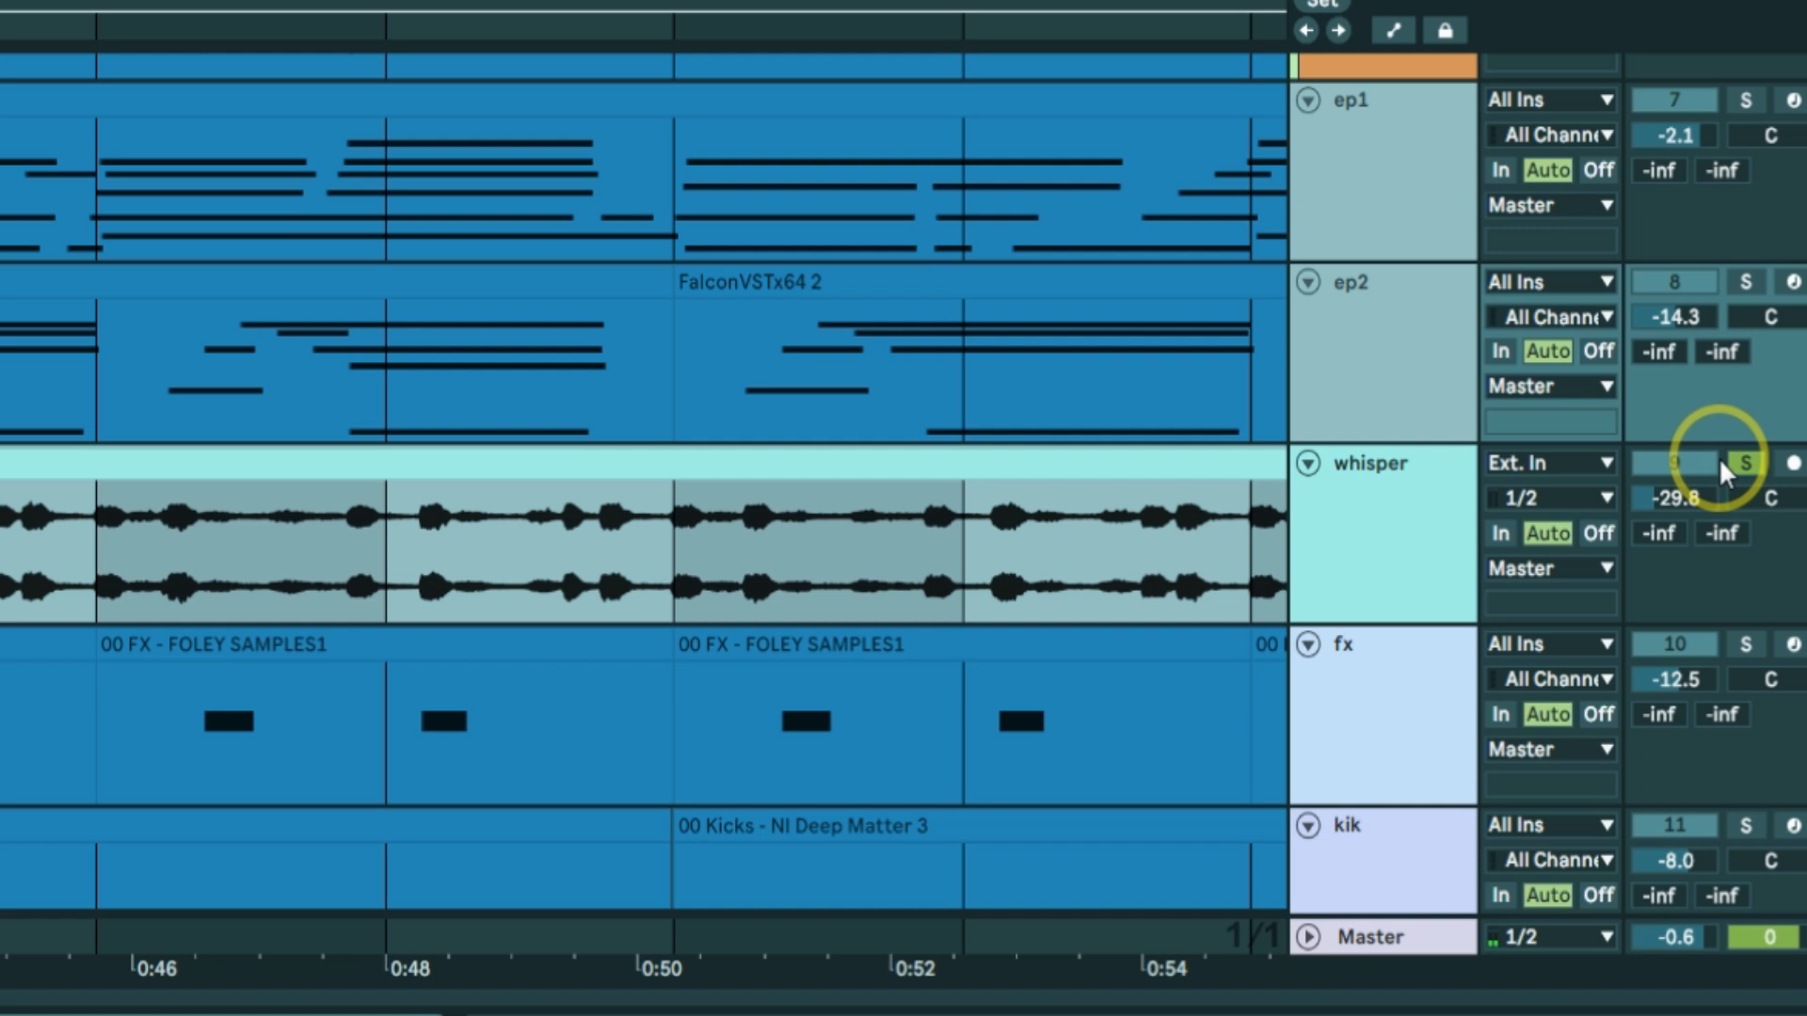
left_click_drag(1679, 497, 1681, 504)
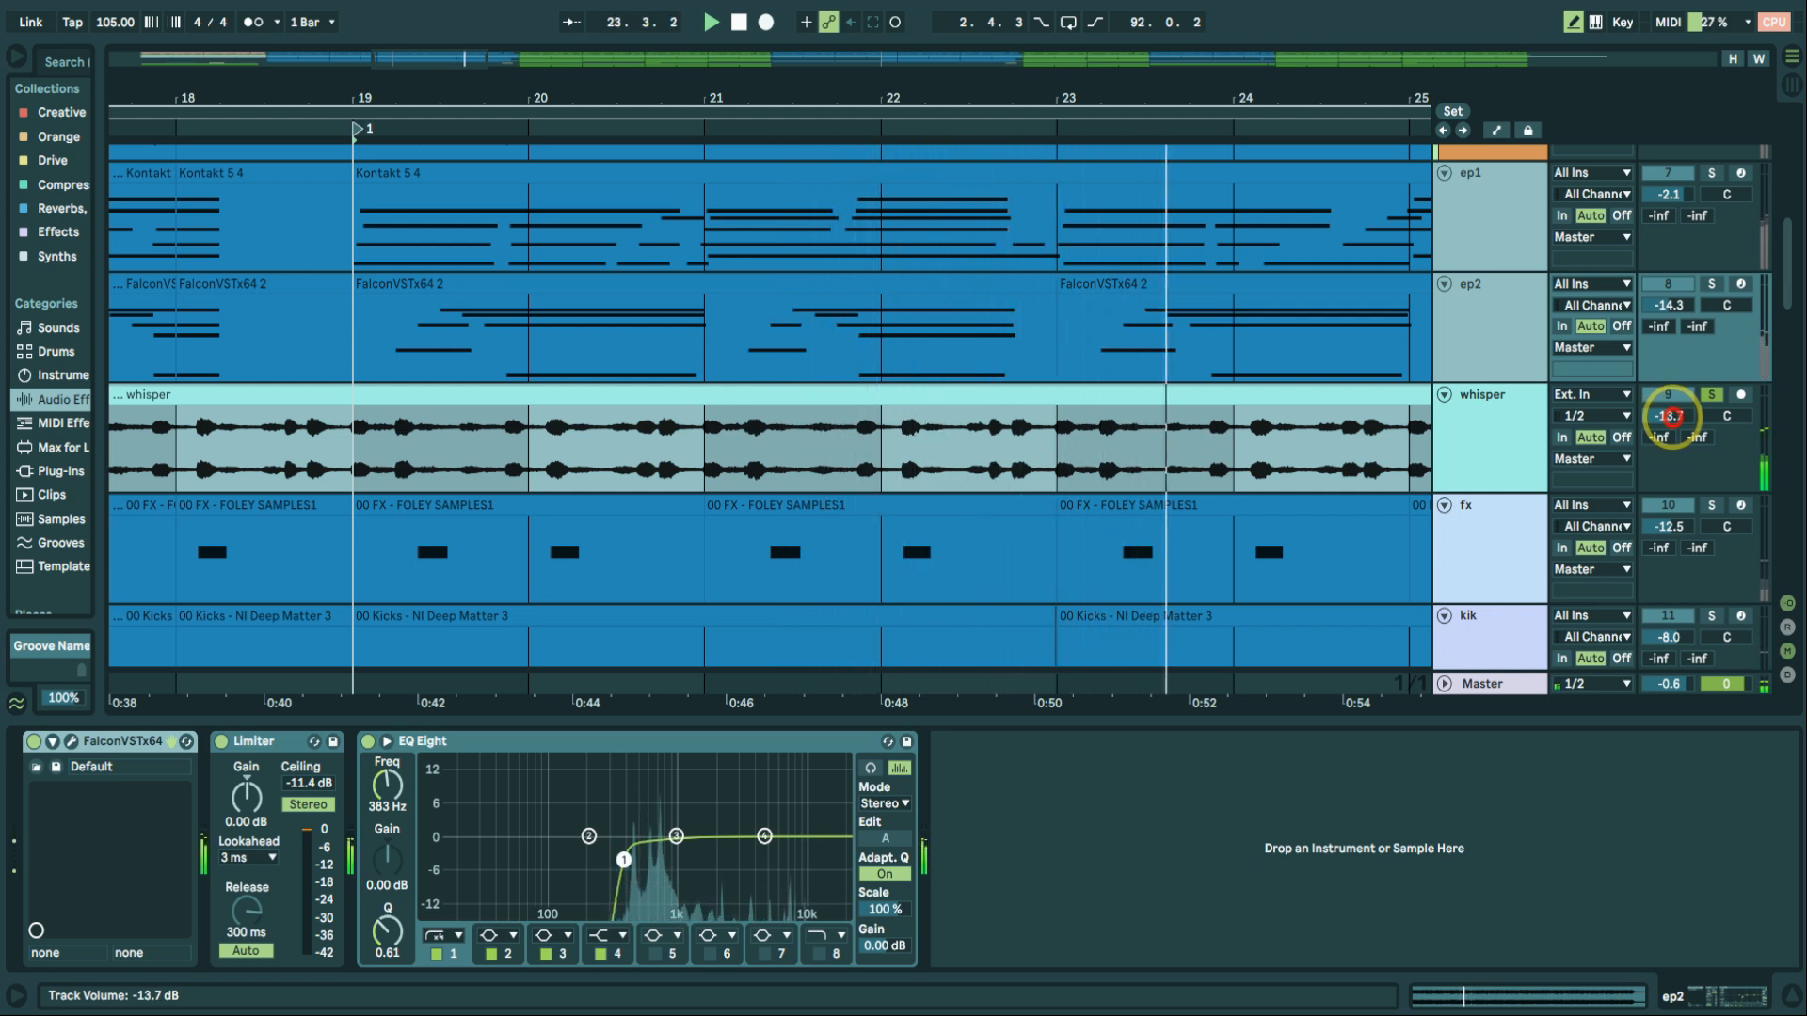
Play the transition into the green section at bar 27, and check the hi pad track there in solo.
left_click_drag(1157, 81, 1003, 88)
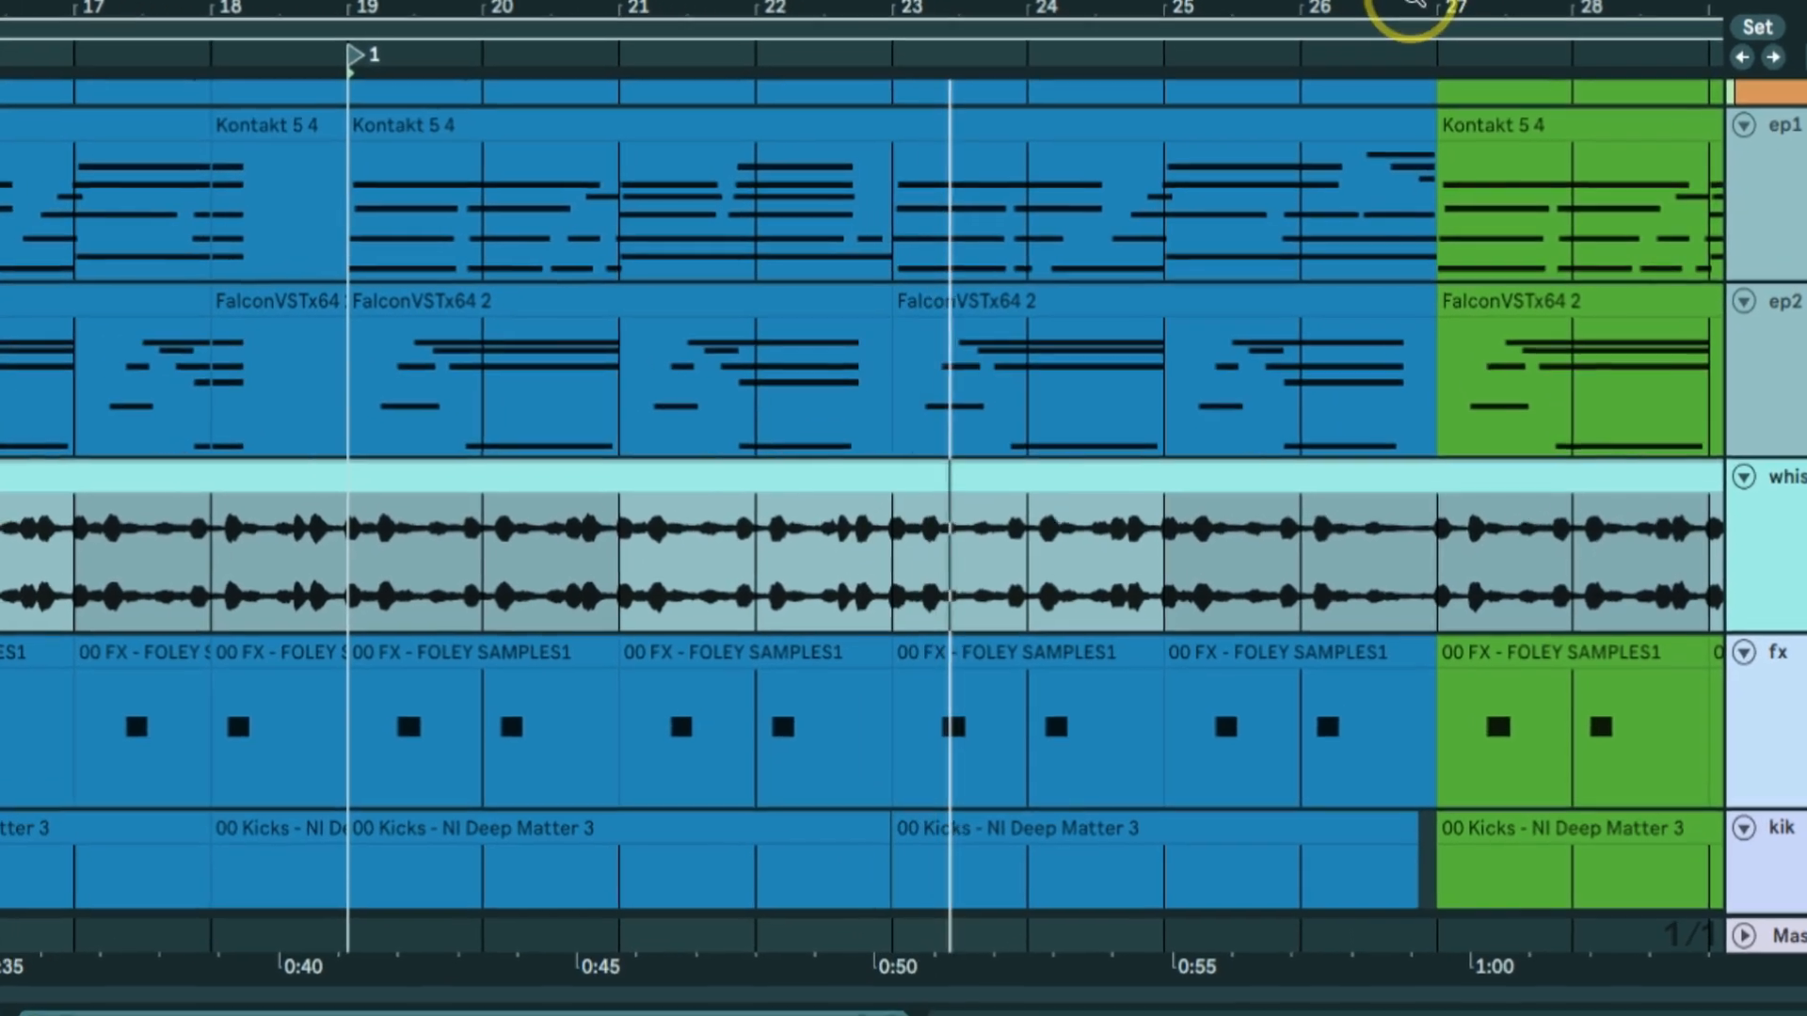
left_click_drag(1419, 13, 1180, 13)
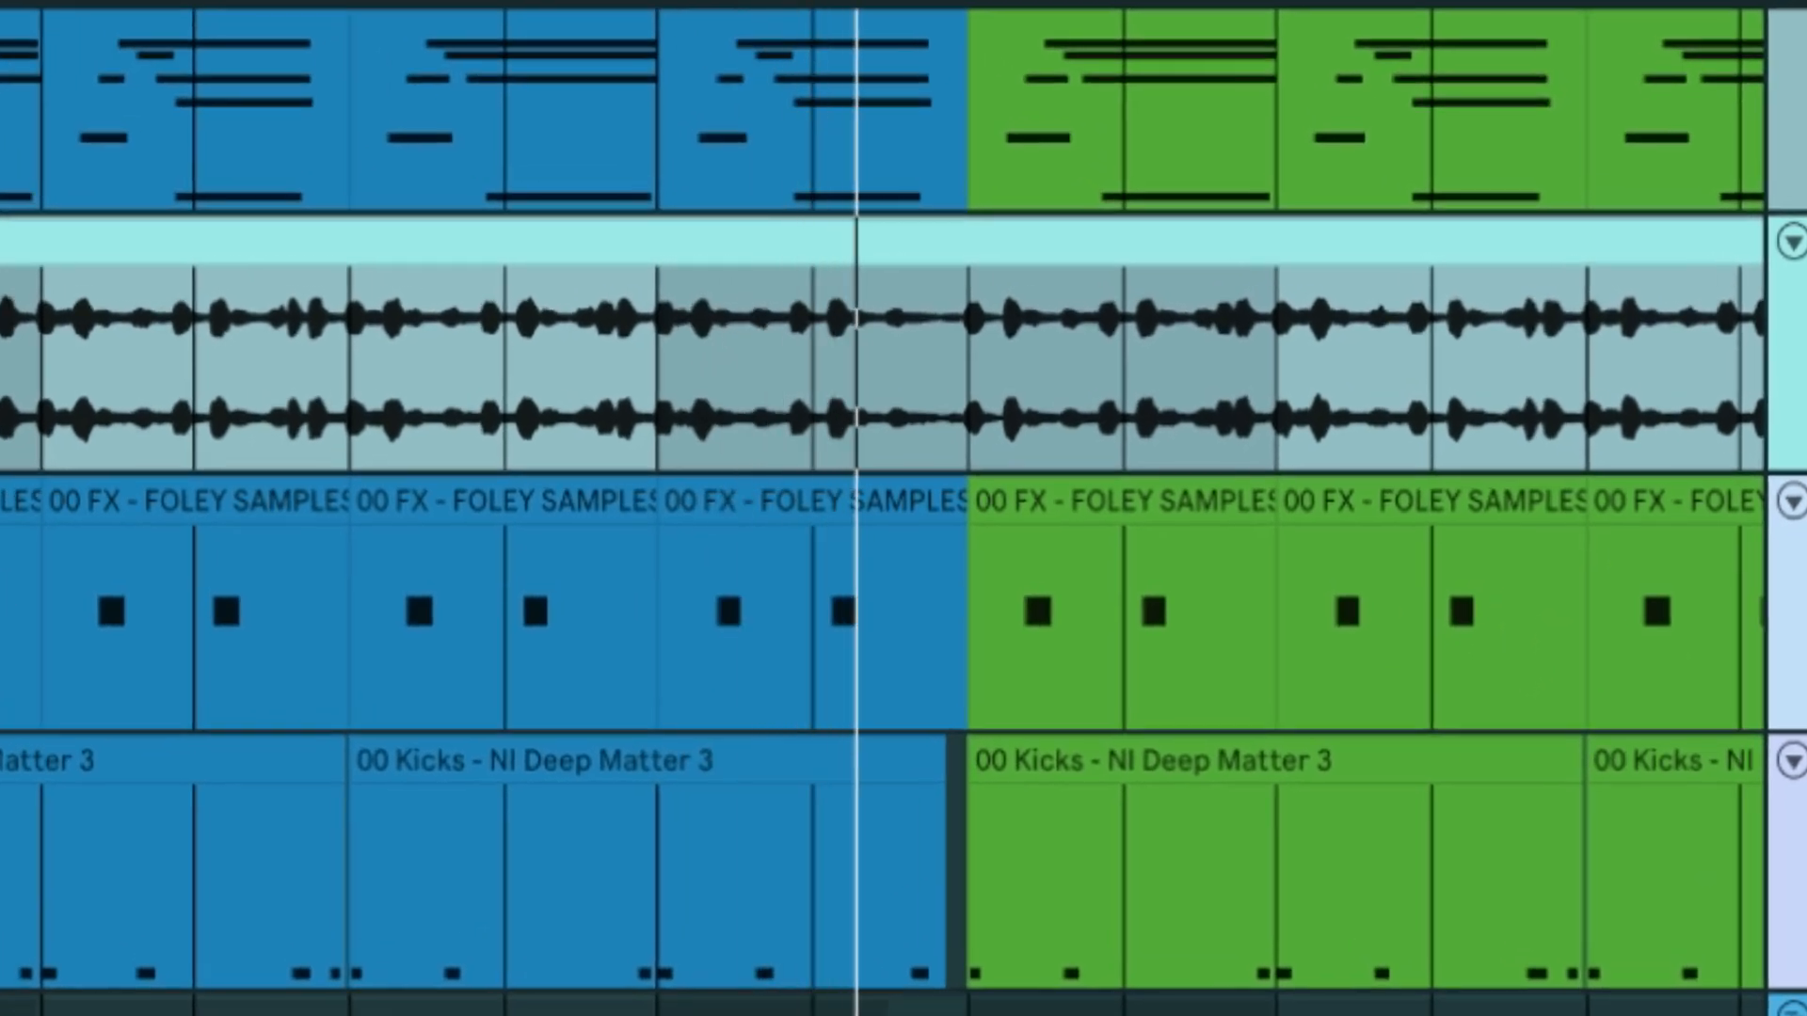
left_click(1711, 318)
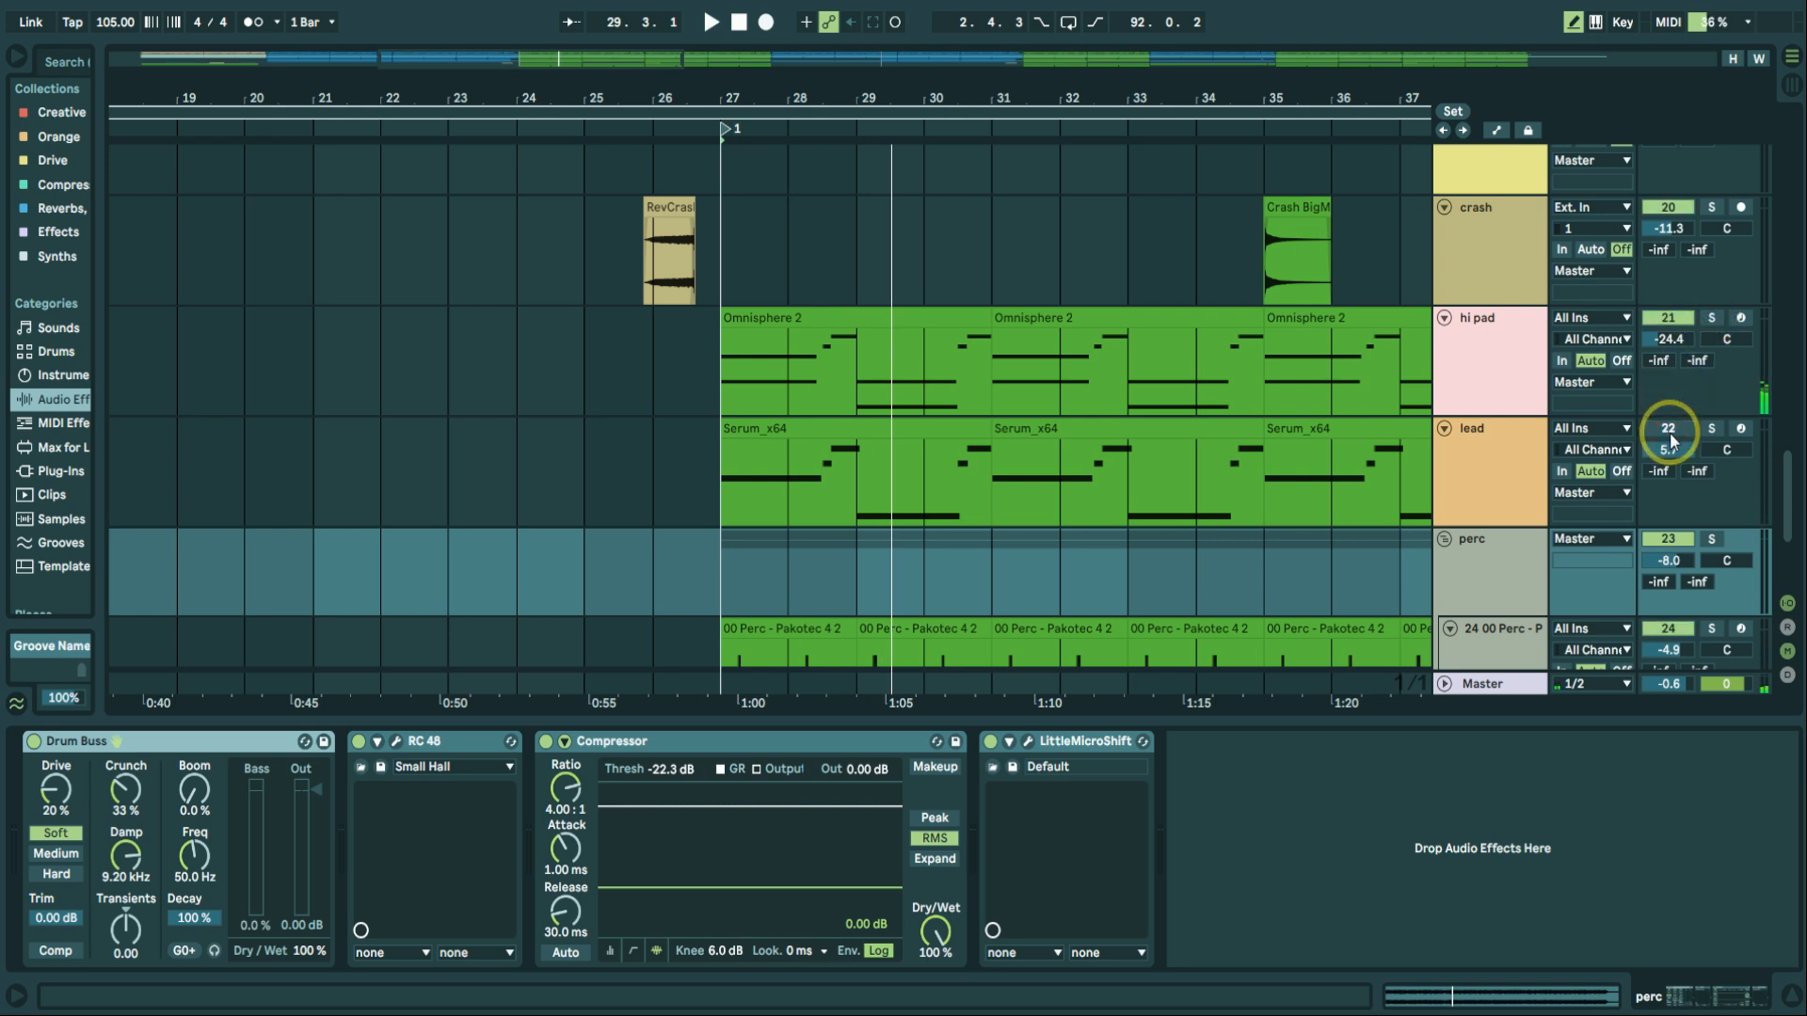
key("space")
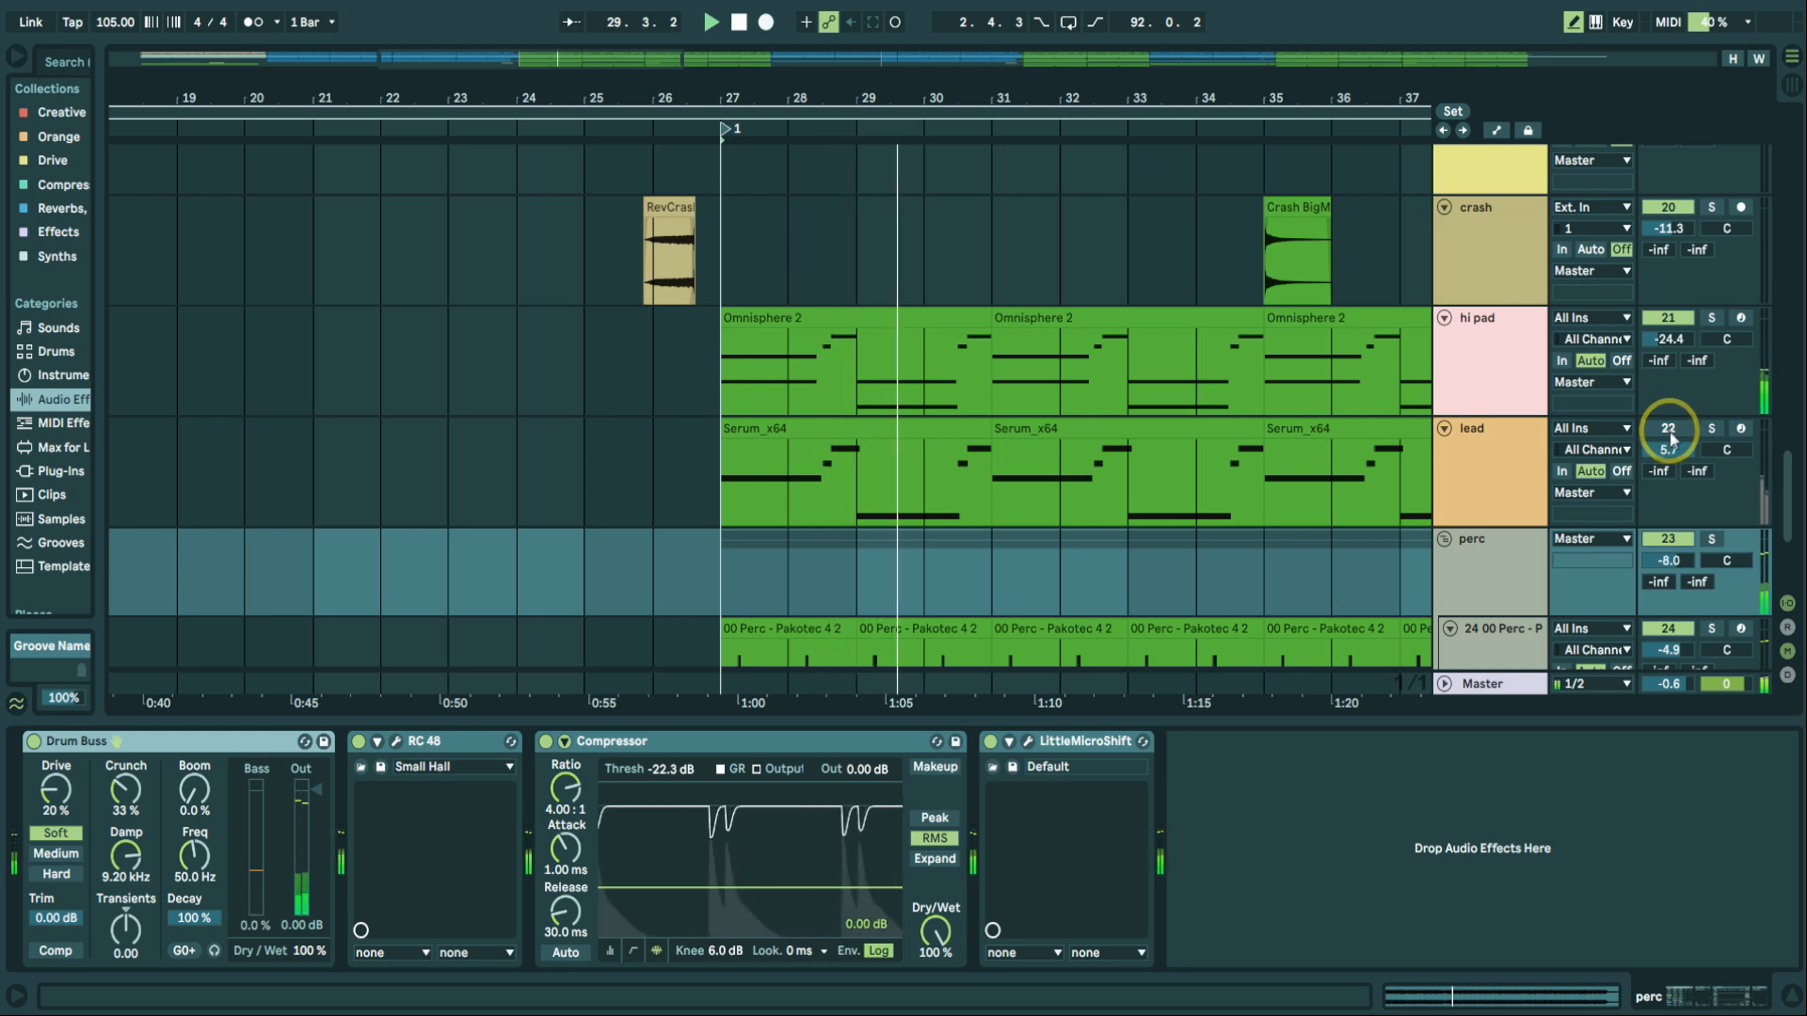
key("space")
Play the lead track in solo from marker 1 at bar 27 and examine its Serum_x64 notes.
left_click(1711, 429)
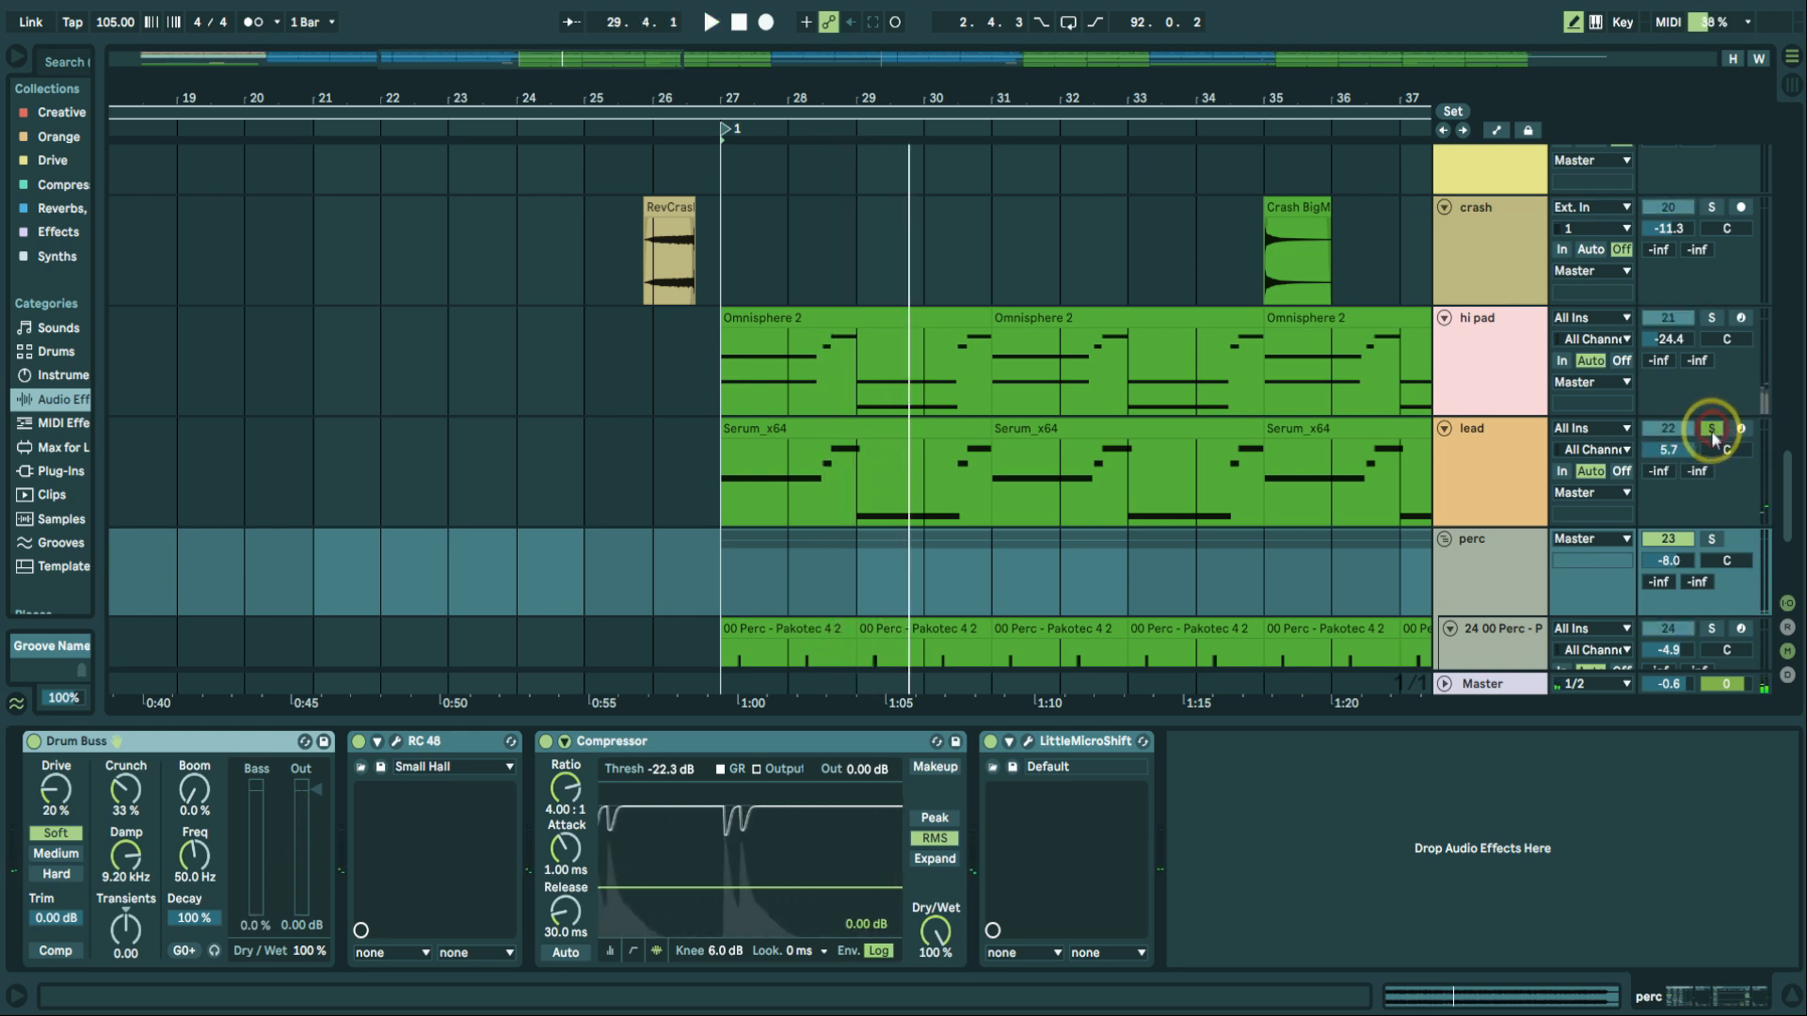
key("space")
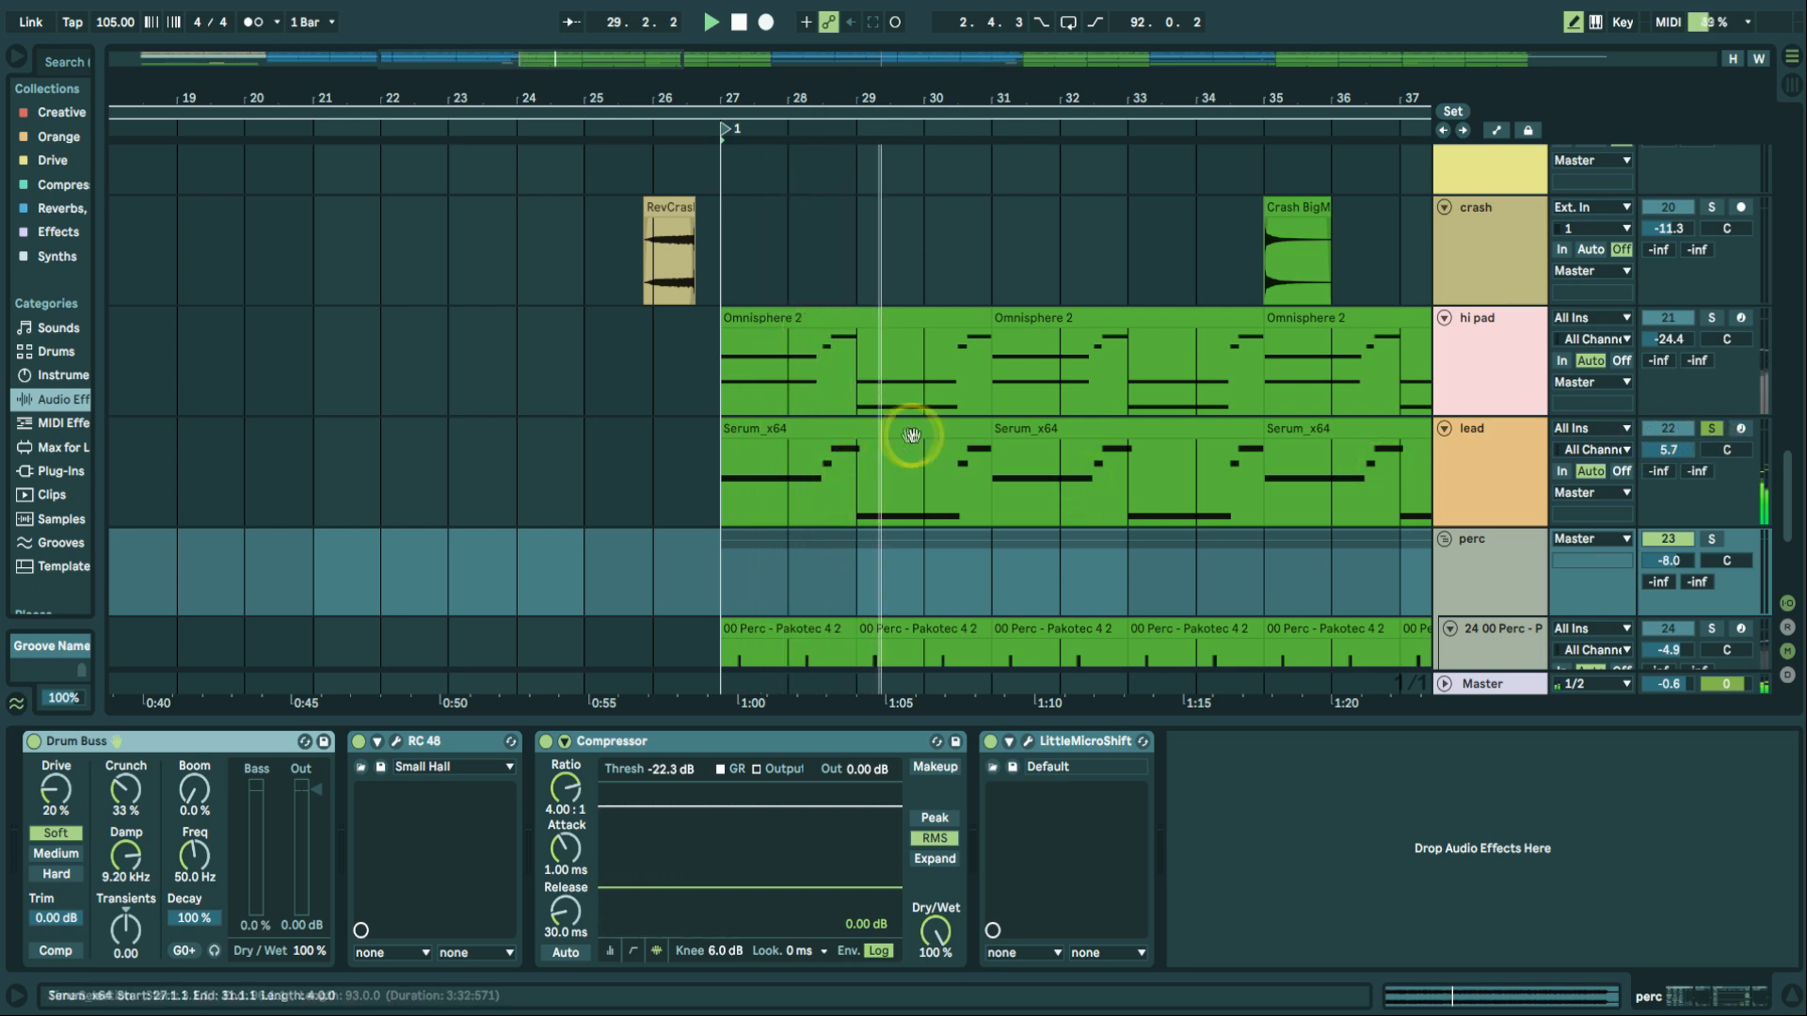
left_click_drag(921, 97, 921, 95)
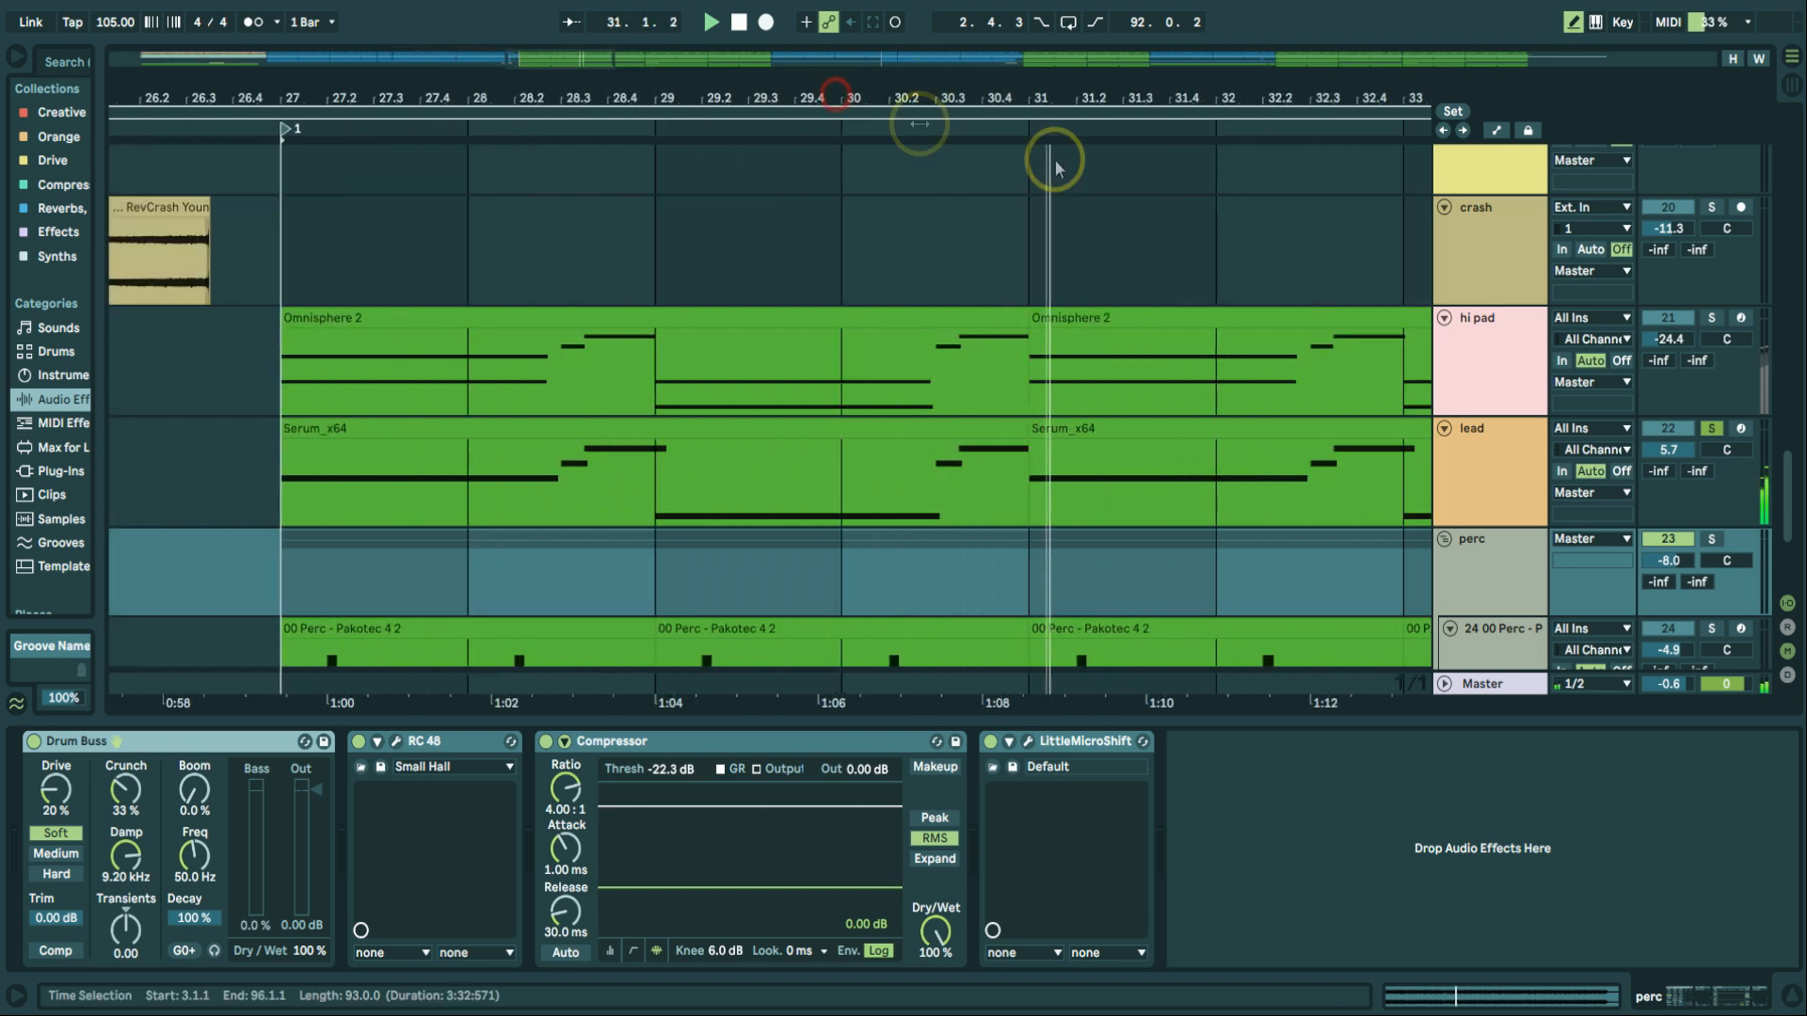
Clear the lead track's solo, and audition the hi pad and lead tracks soloed together.
left_click(1711, 428)
left_click(1191, 605)
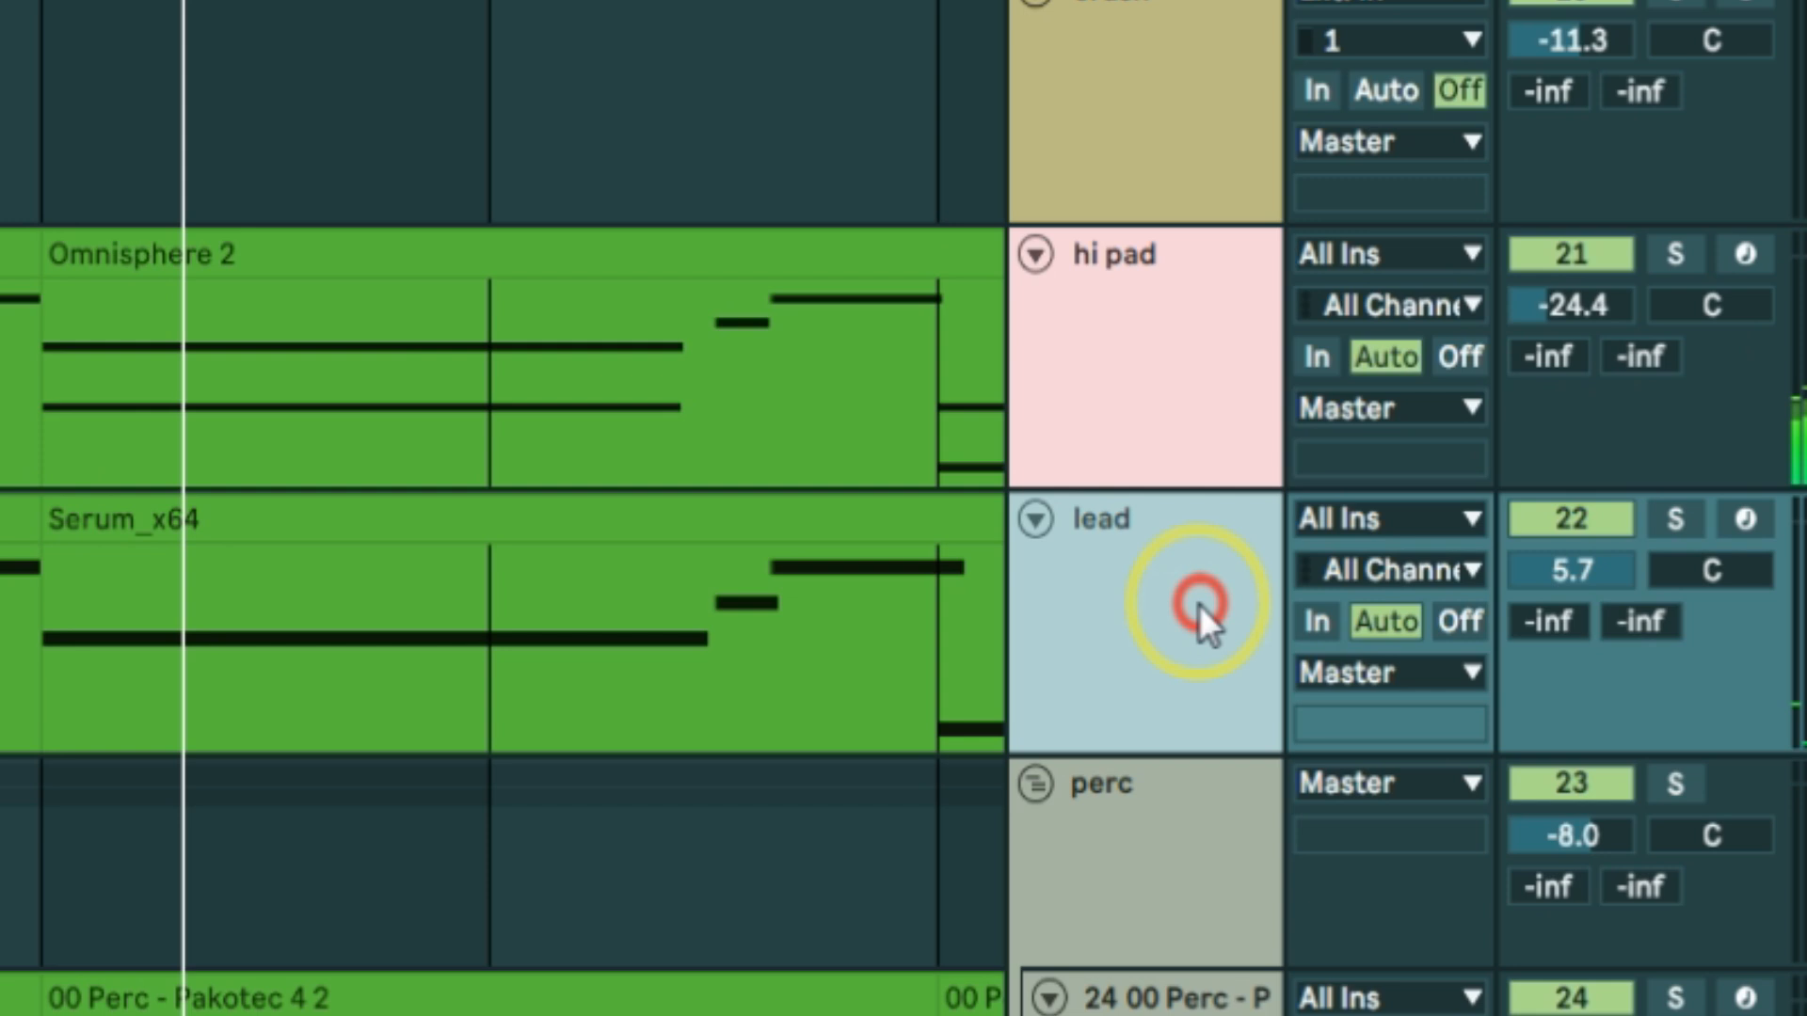
left_click(1189, 335, "shift")
left_click(1674, 252)
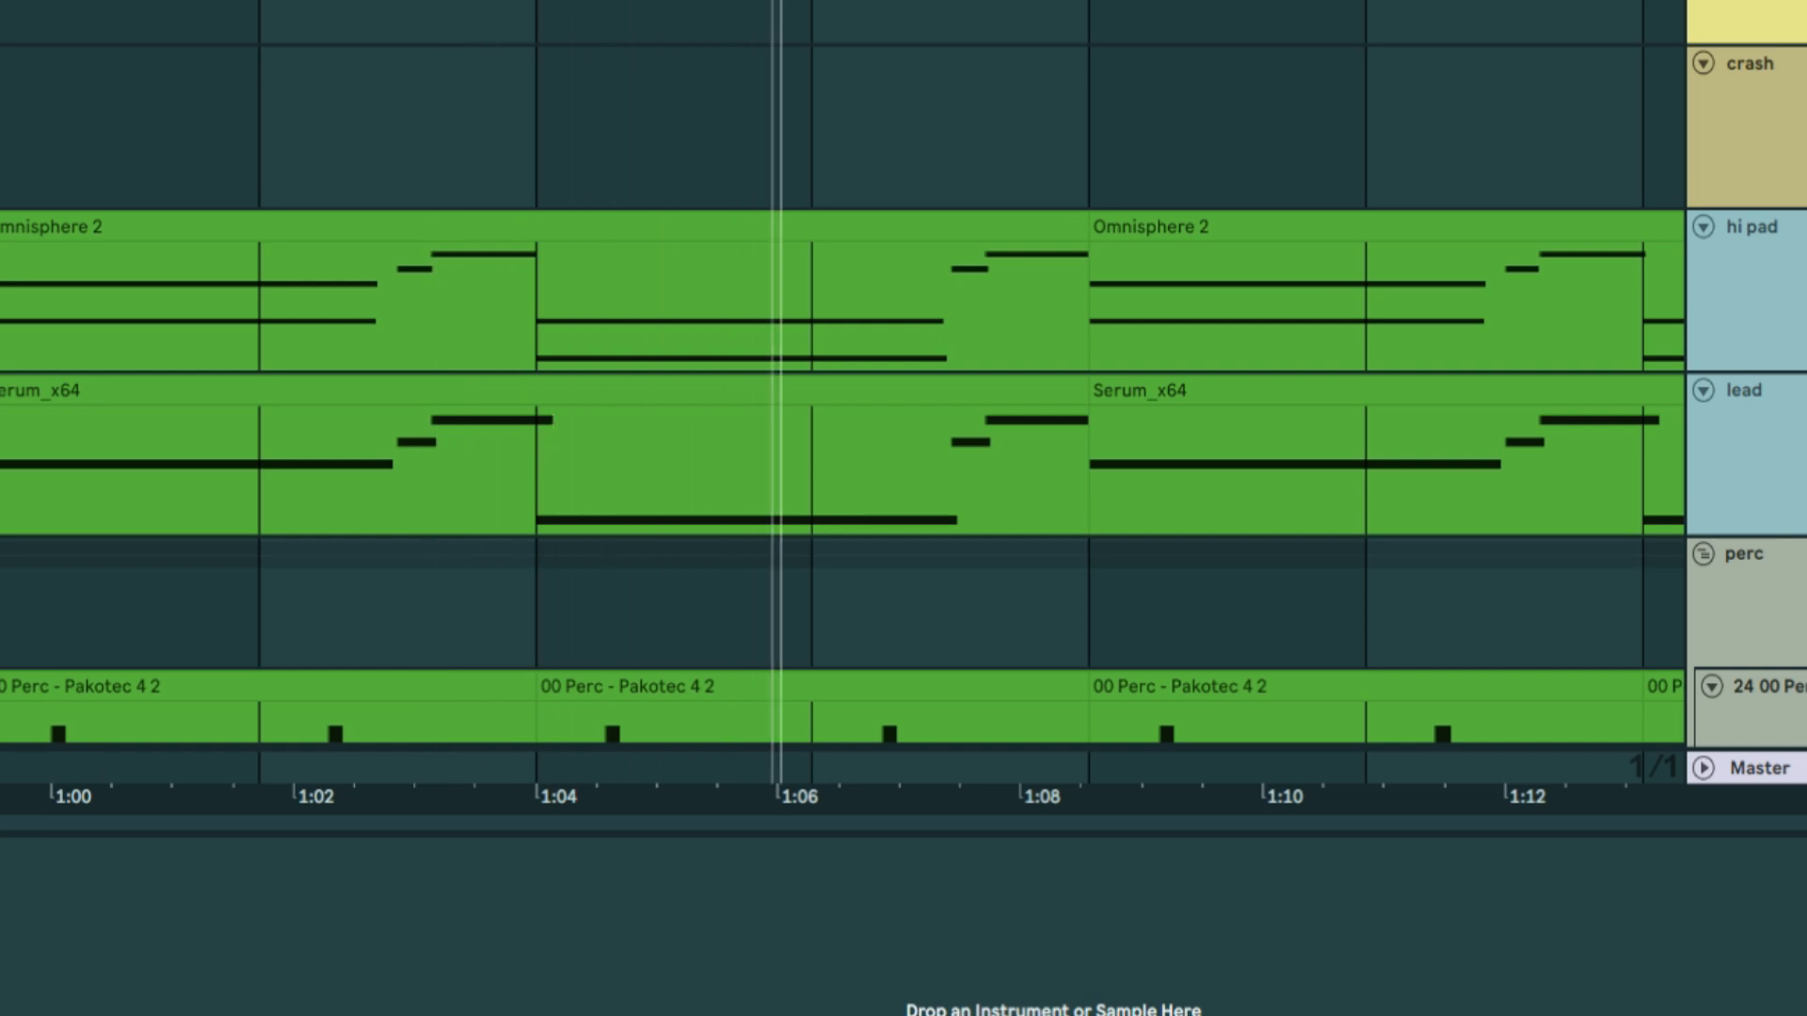
Play the full mix of the green section from bar 27 and look over its tracks from the pads down to the snare.
key("minus")
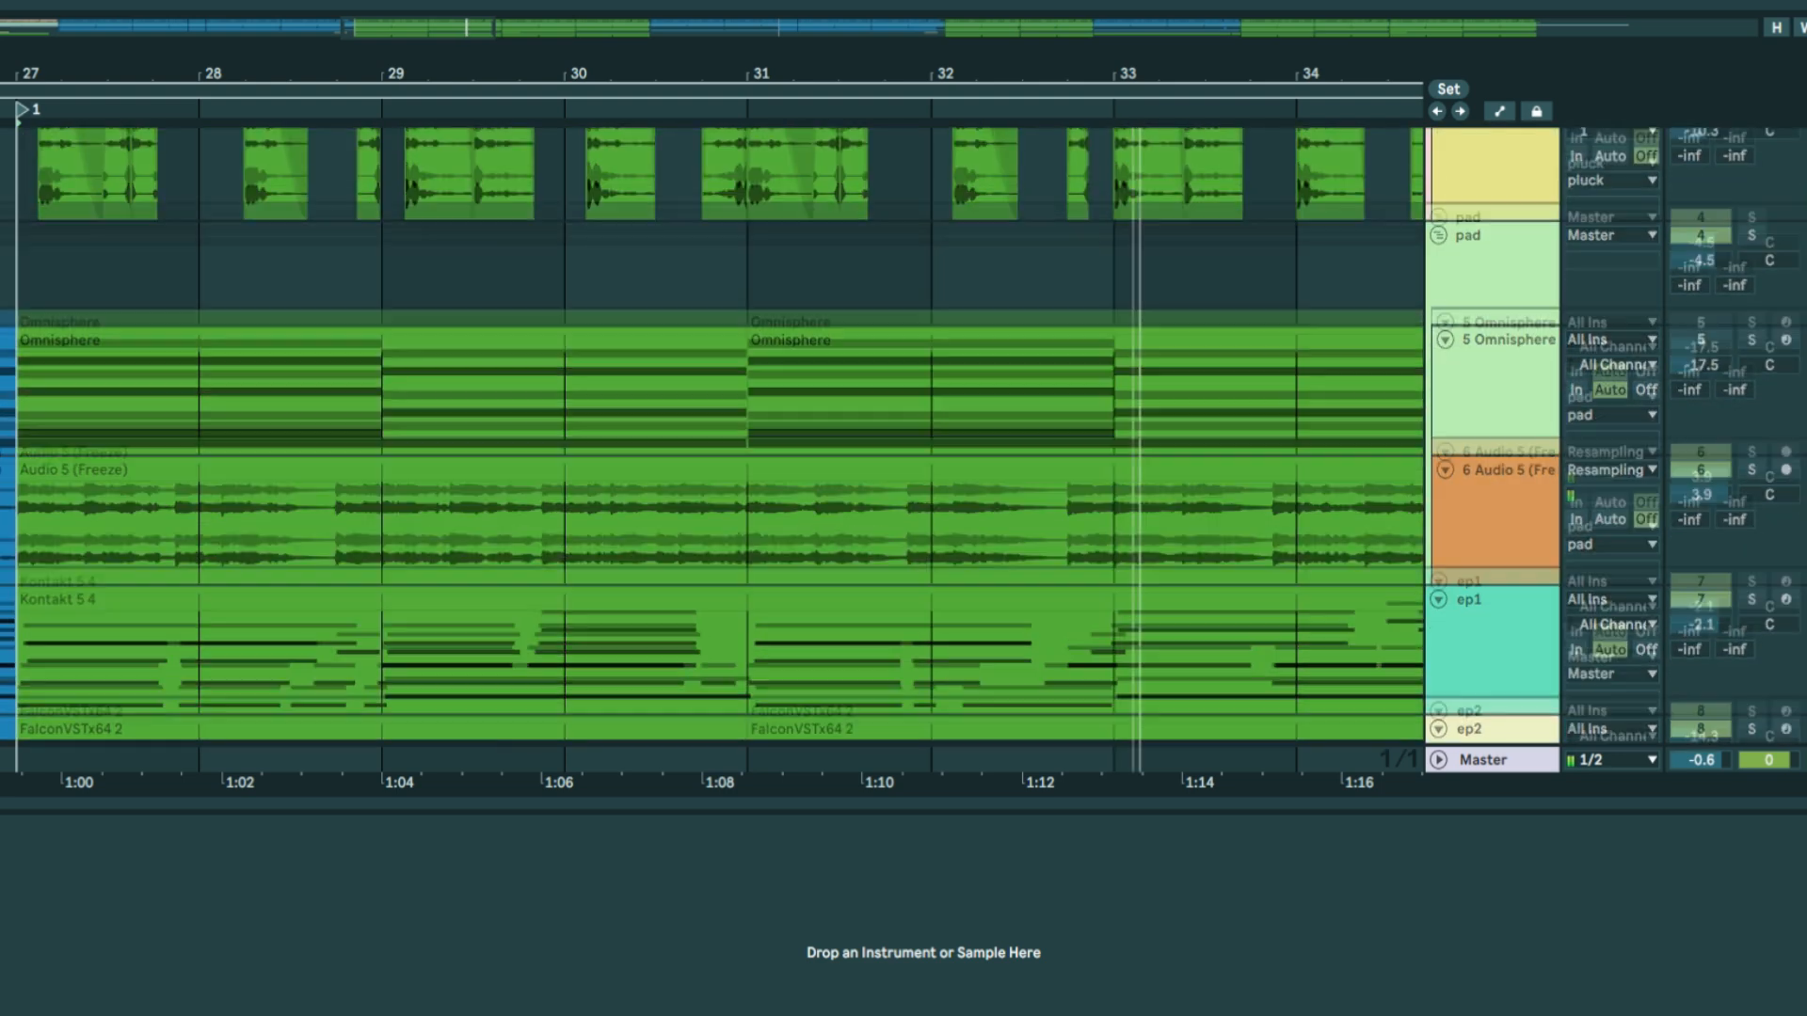
scroll(719, 433, "down", 6)
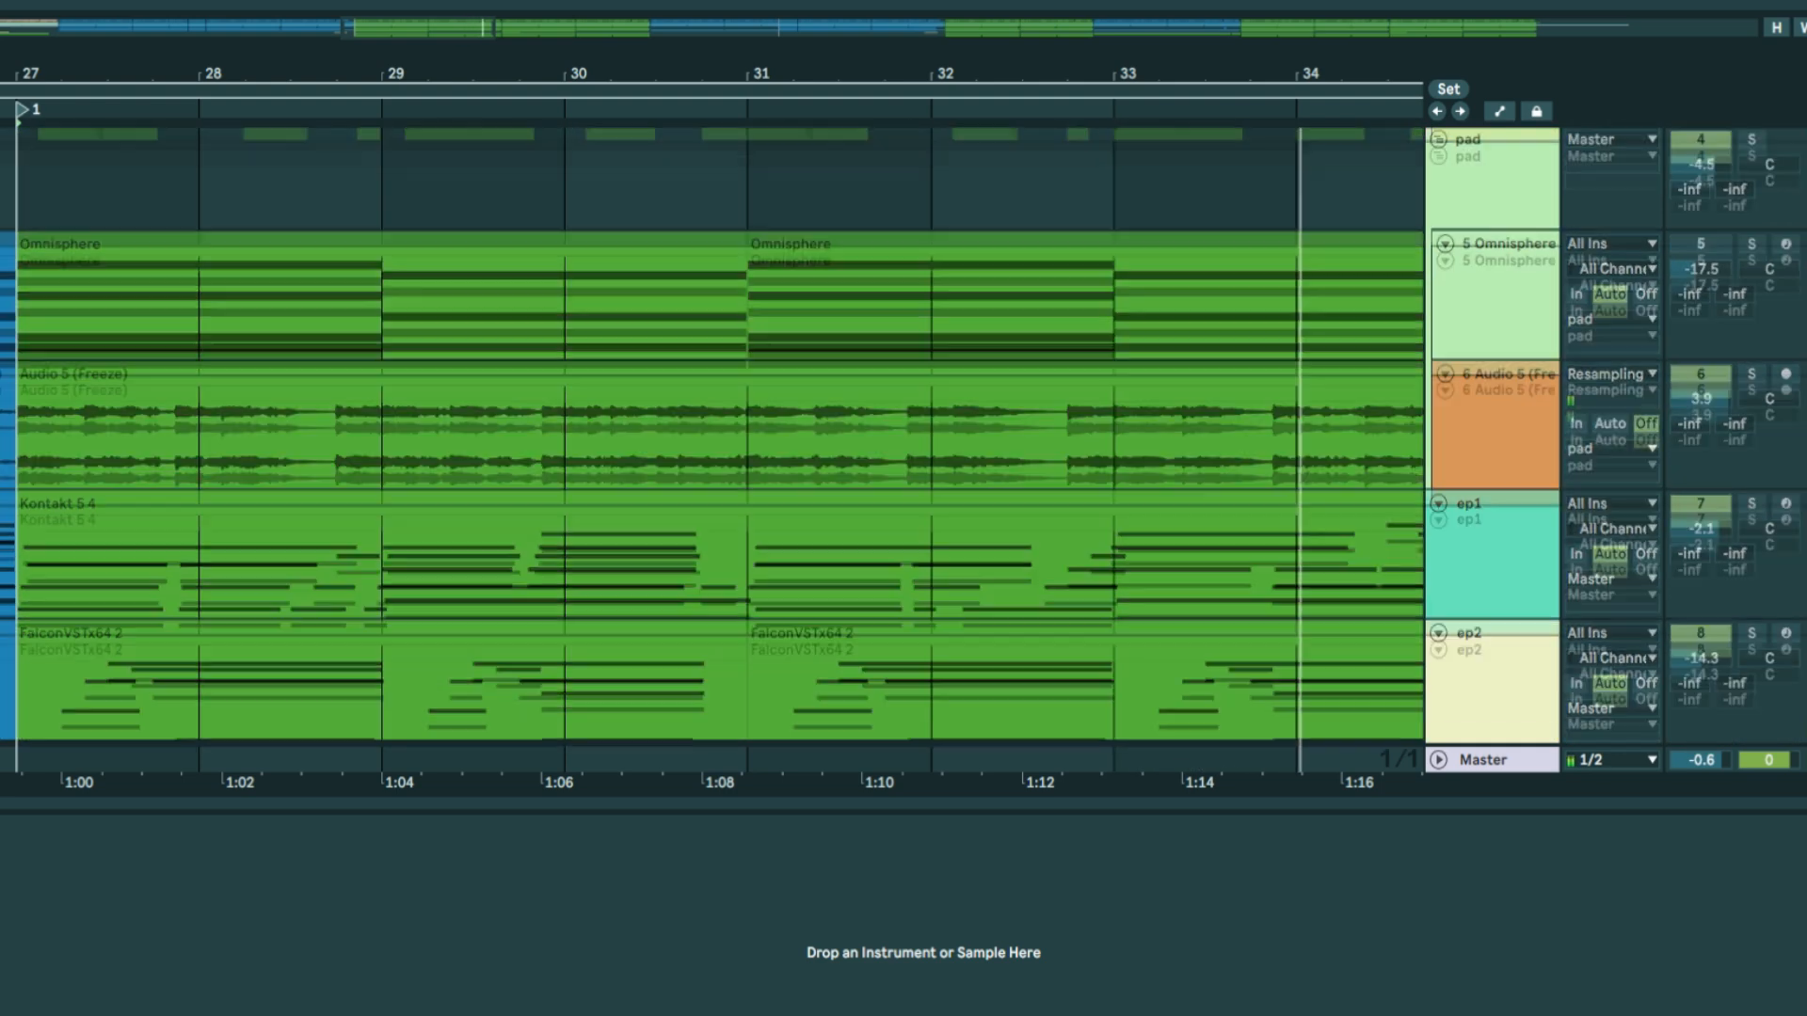
left_click_drag(1129, 73, 805, 72)
scroll(1375, 738, "down", 3)
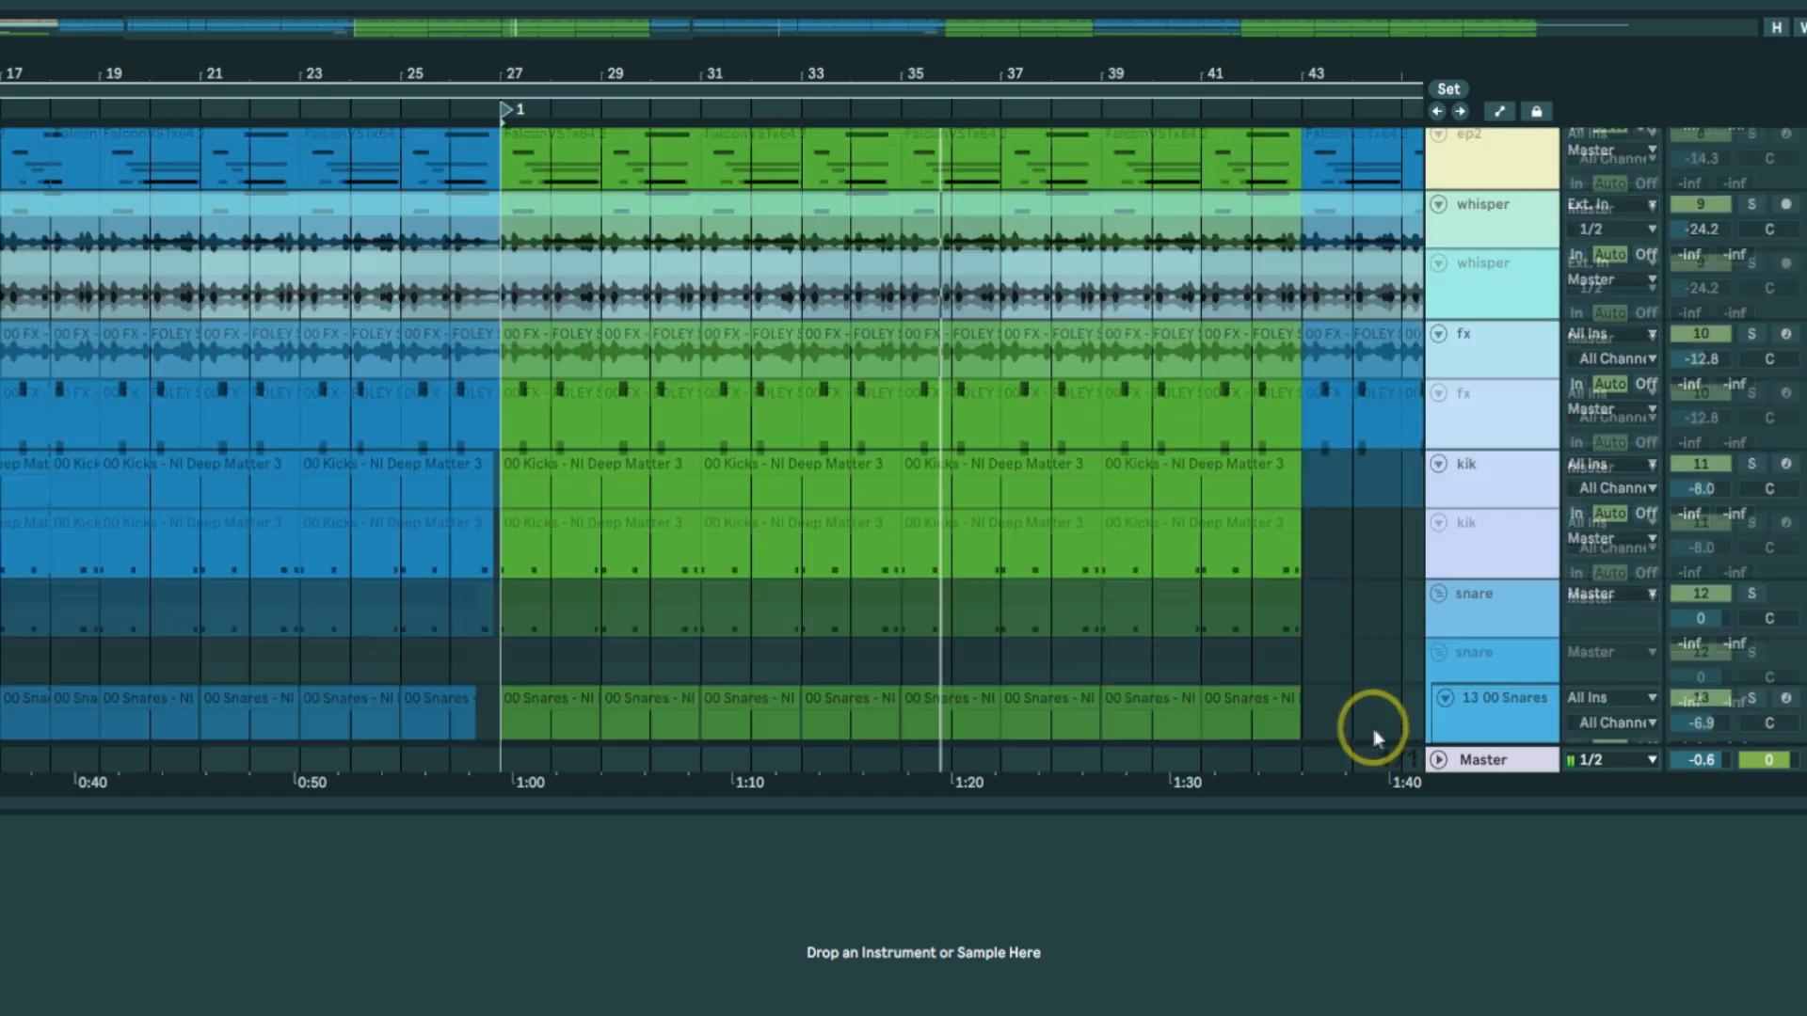
scroll(1367, 732, "up", 3)
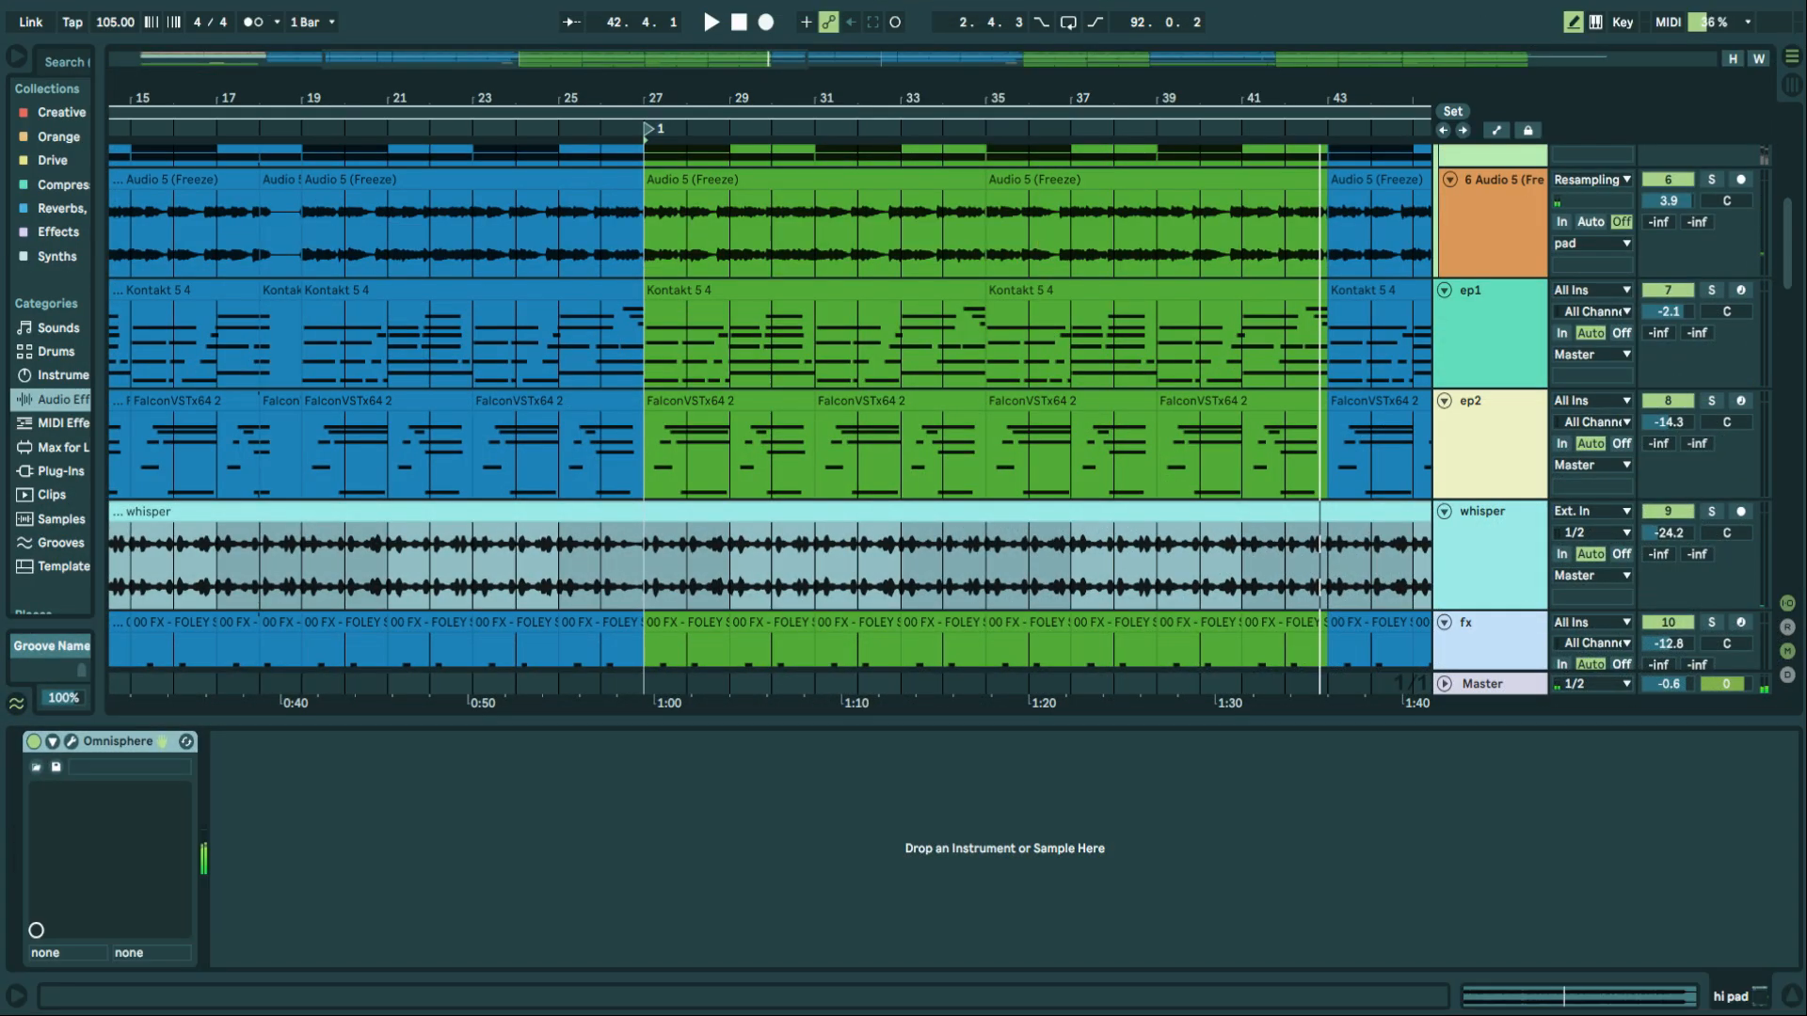
Examine how the blue and green sections repeat across markers 1 and 2, from the kik track up to the pluck group.
left_click_drag(956, 89, 676, 93)
scroll(854, 451, "down", 3)
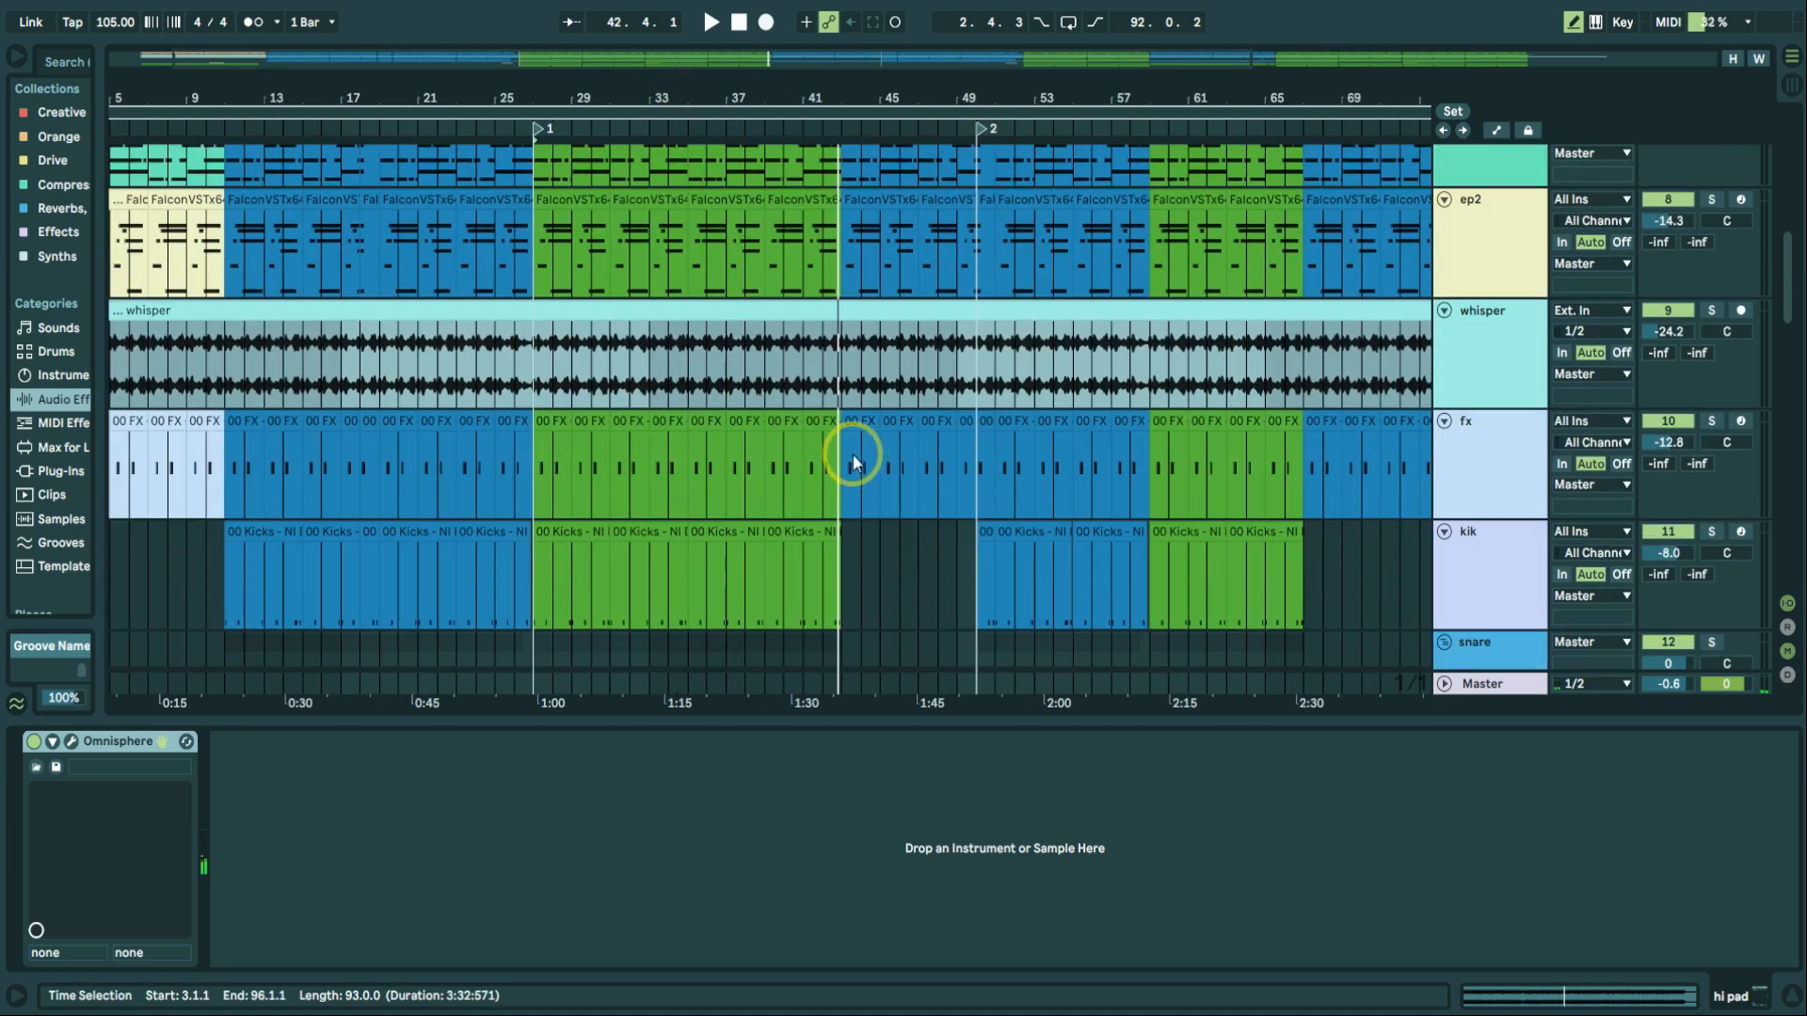
scroll(1029, 505, "up", 6)
scroll(1022, 504, "up", 3)
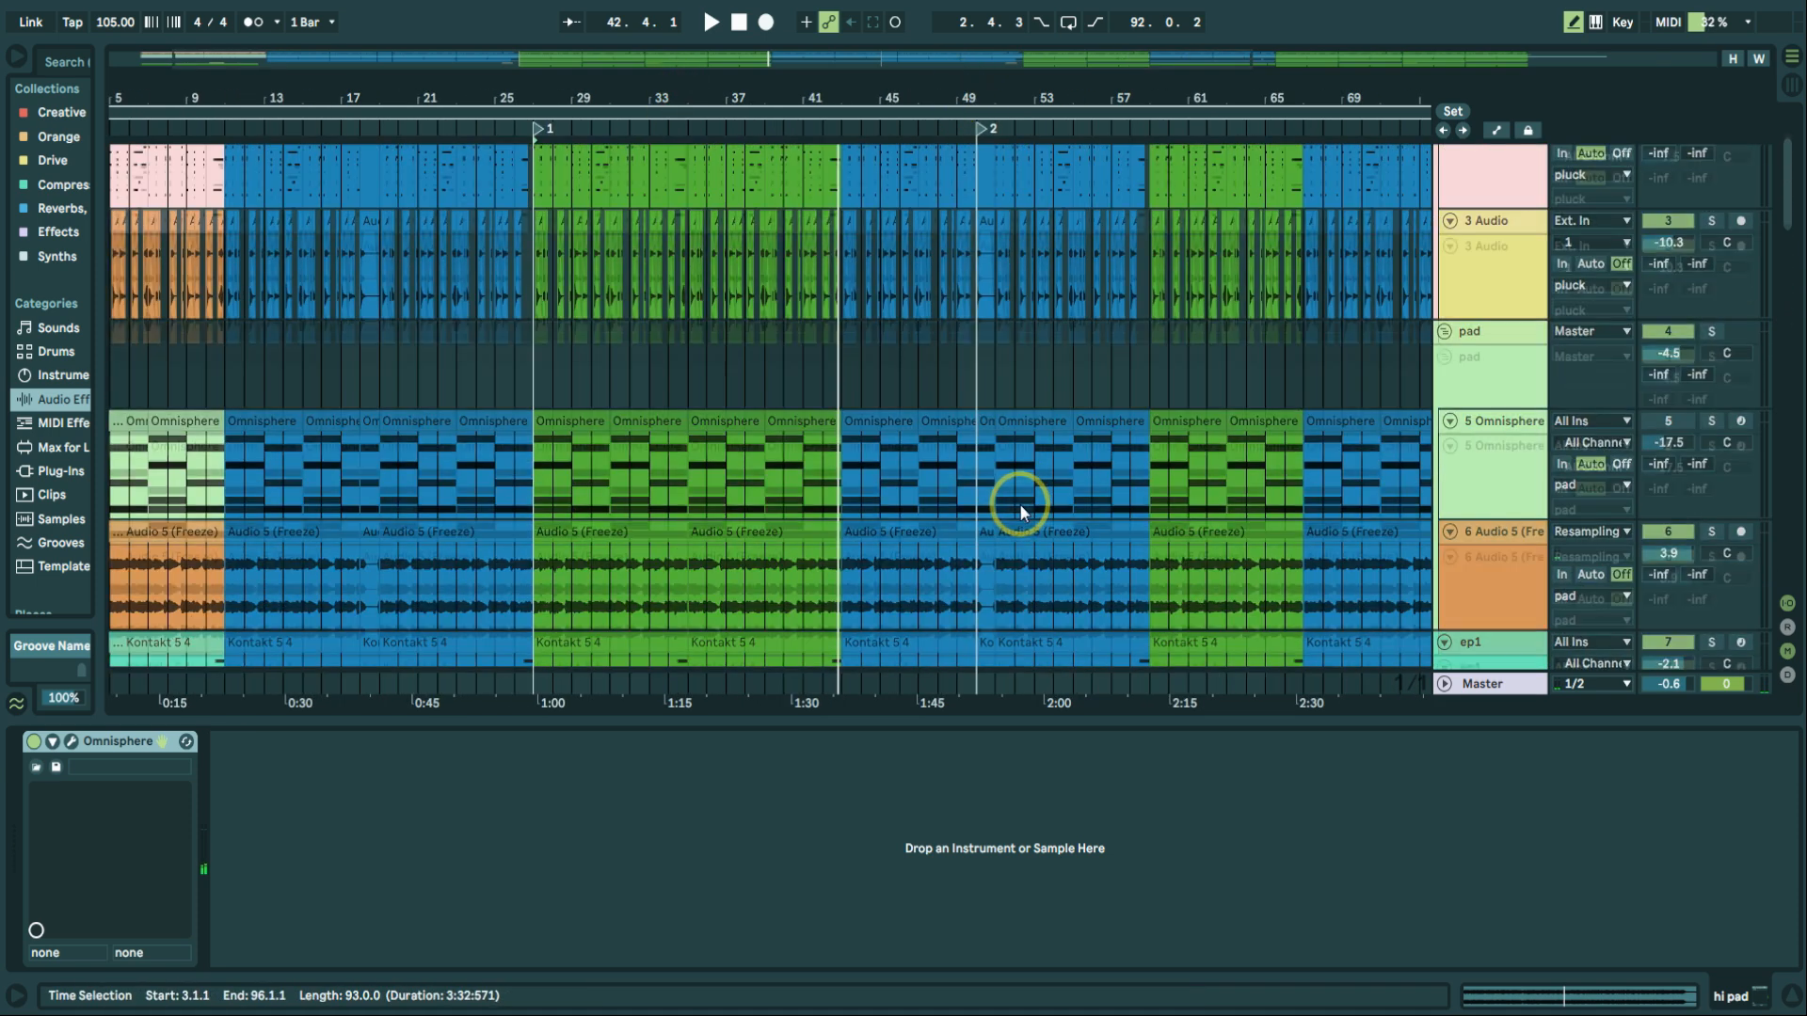